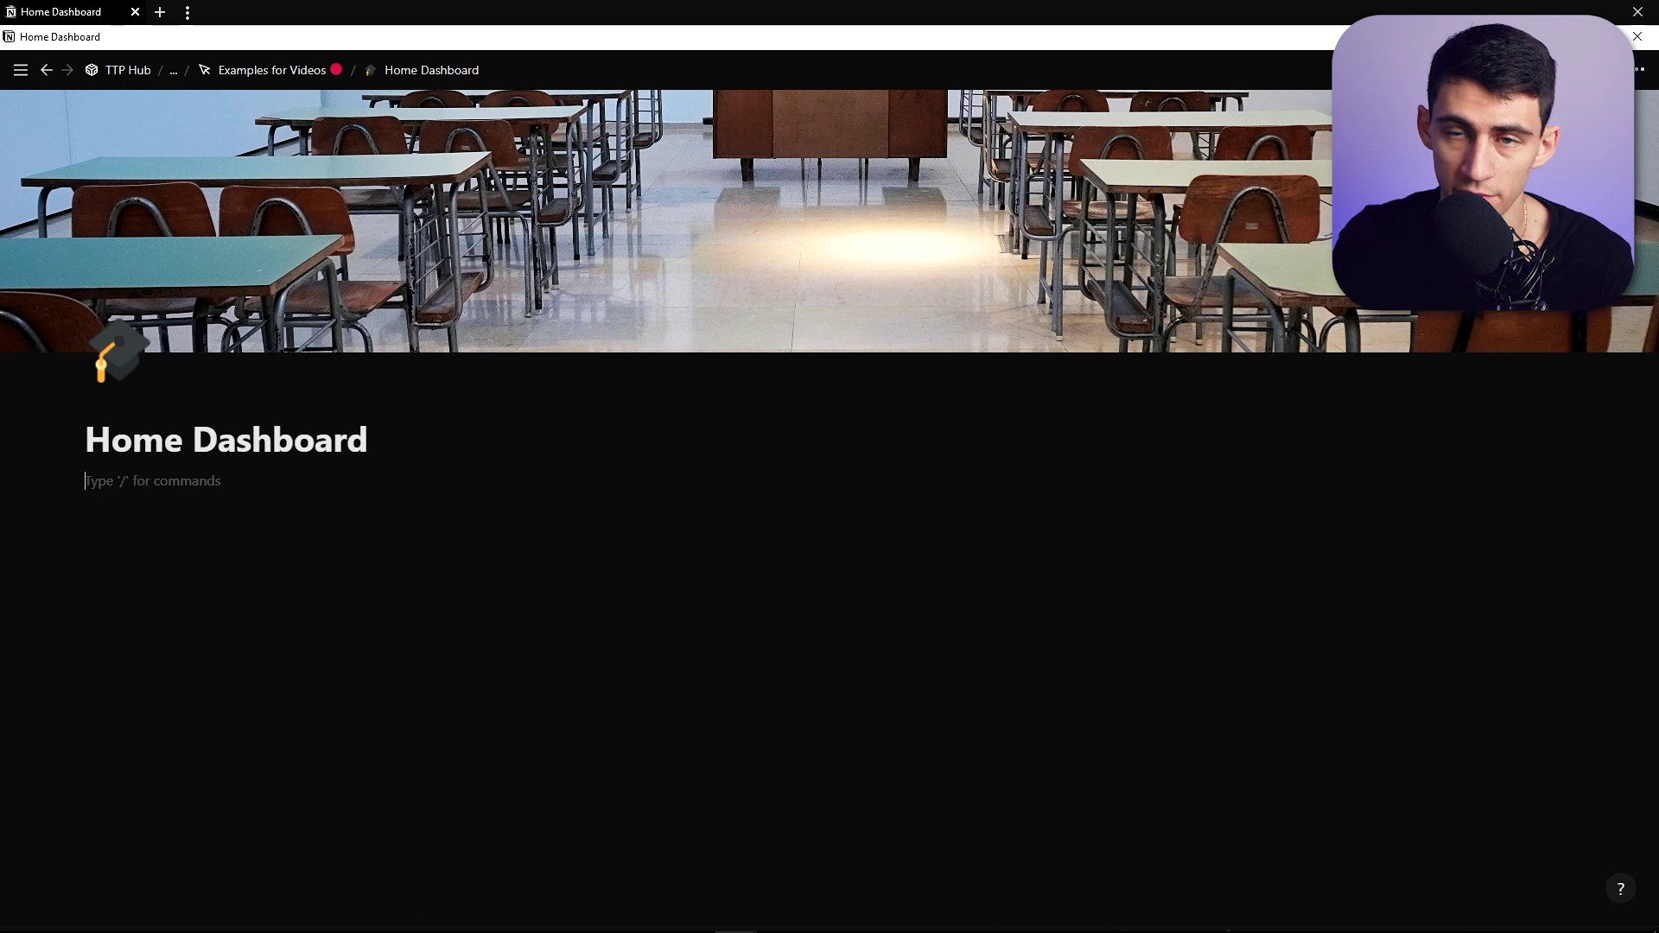
pyautogui.write('/syc')
pyautogui.press('BackSpace')
pyautogui.write('nc')
pyautogui.press('BackSpace')
pyautogui.press('BackSpace')
pyautogui.press('BackSpace')
pyautogui.press('BackSpace')
pyautogui.press('BackSpace')
# Add two placeholder text lines, arrange them side by side as two columns, and narrow the second column to a sidebar
pyautogui.write('dafsafsaf')
pyautogui.press('Return')
pyautogui.write('dsfaf;ljaf')
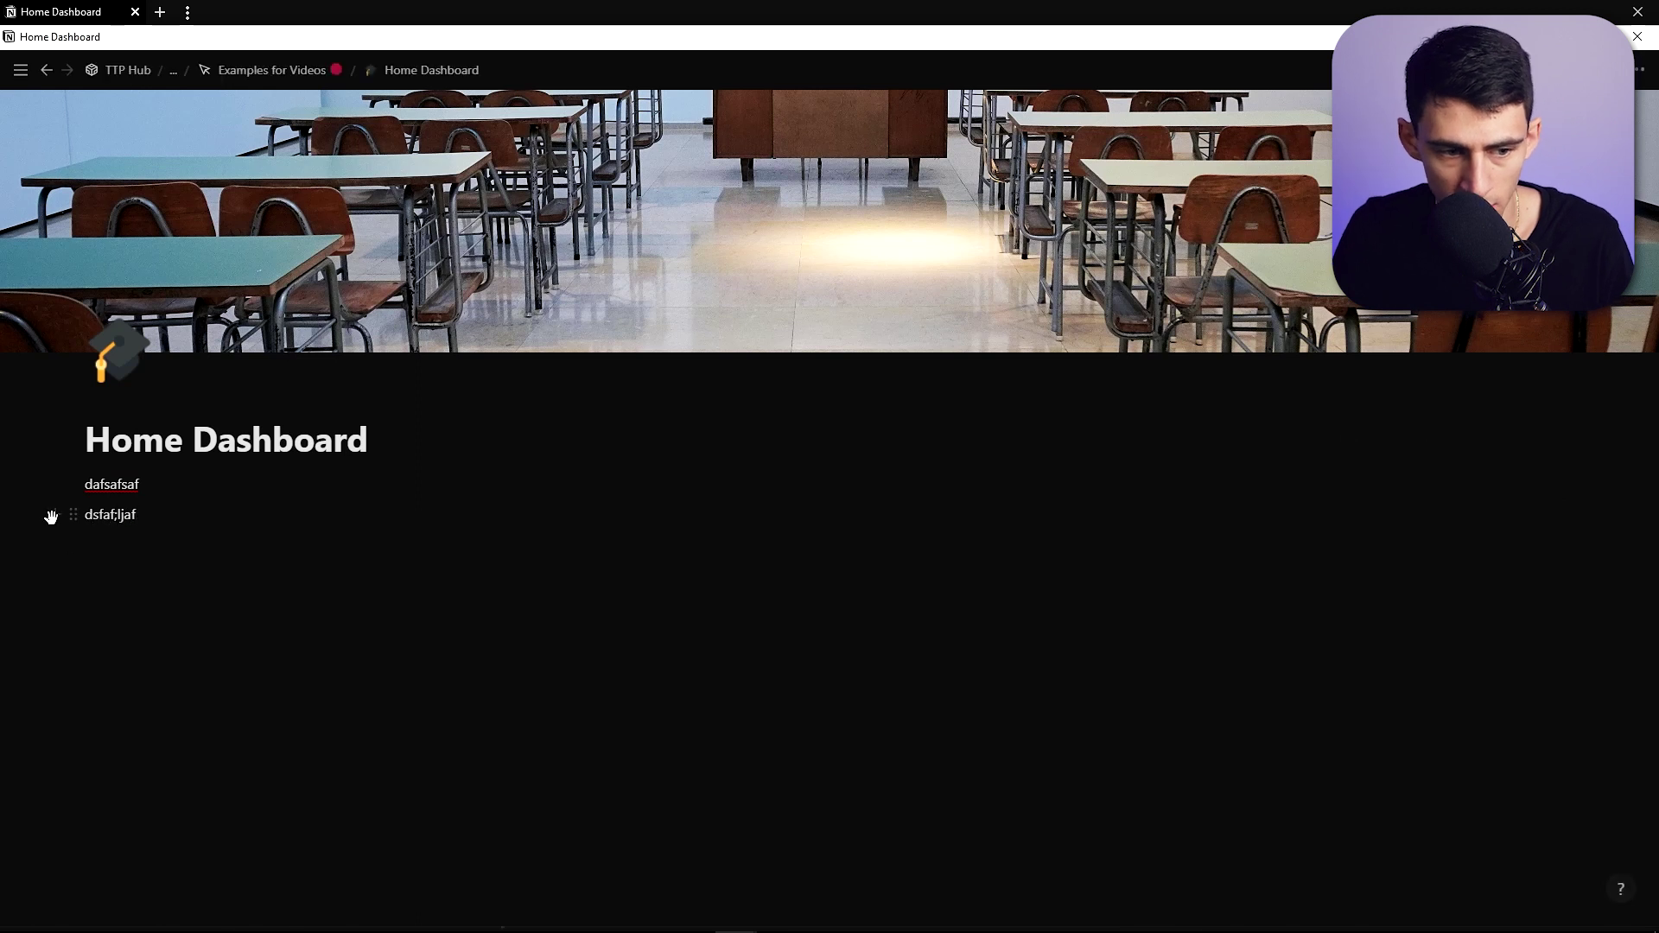
pyautogui.moveTo(72, 514); pyautogui.dragTo(1596, 493)
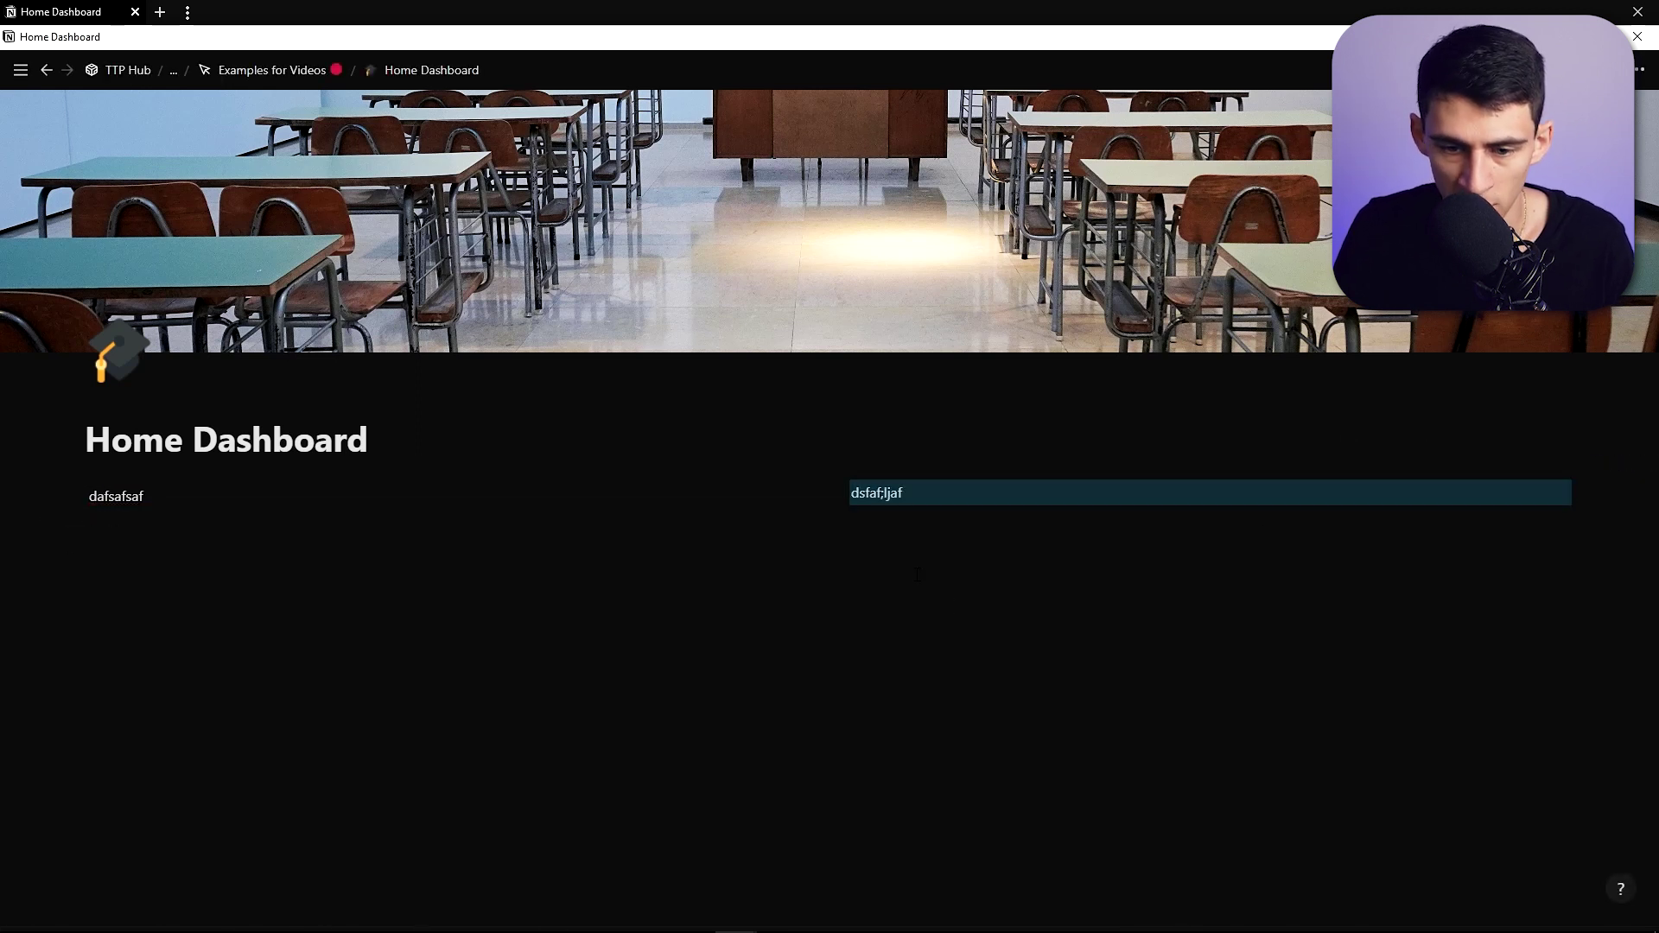
pyautogui.moveTo(829, 501); pyautogui.dragTo(1380, 412)
# Replace the placeholder text in the narrow column with a synced block
pyautogui.tripleClick(1417, 493)
pyautogui.write('/sy')
pyautogui.press('Return')
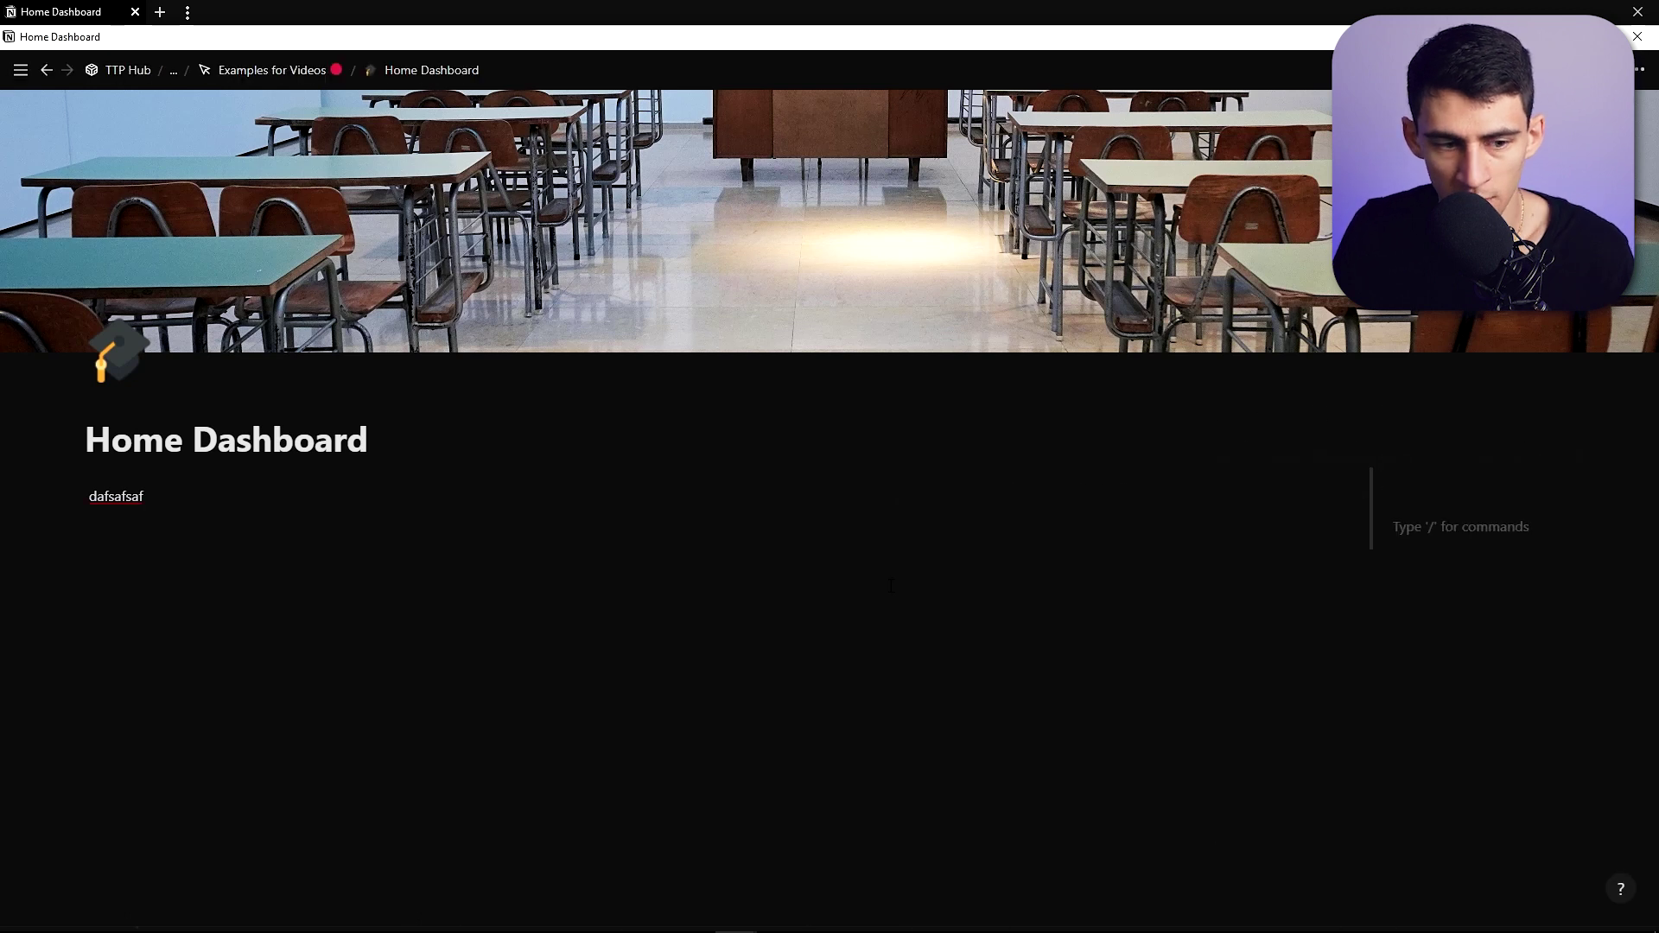
# Add an empty line after the wide column's placeholder text and move it below that synced block
pyautogui.moveTo(899, 577); pyautogui.dragTo(636, 462)
pyautogui.click(286, 496)
pyautogui.press('Return')
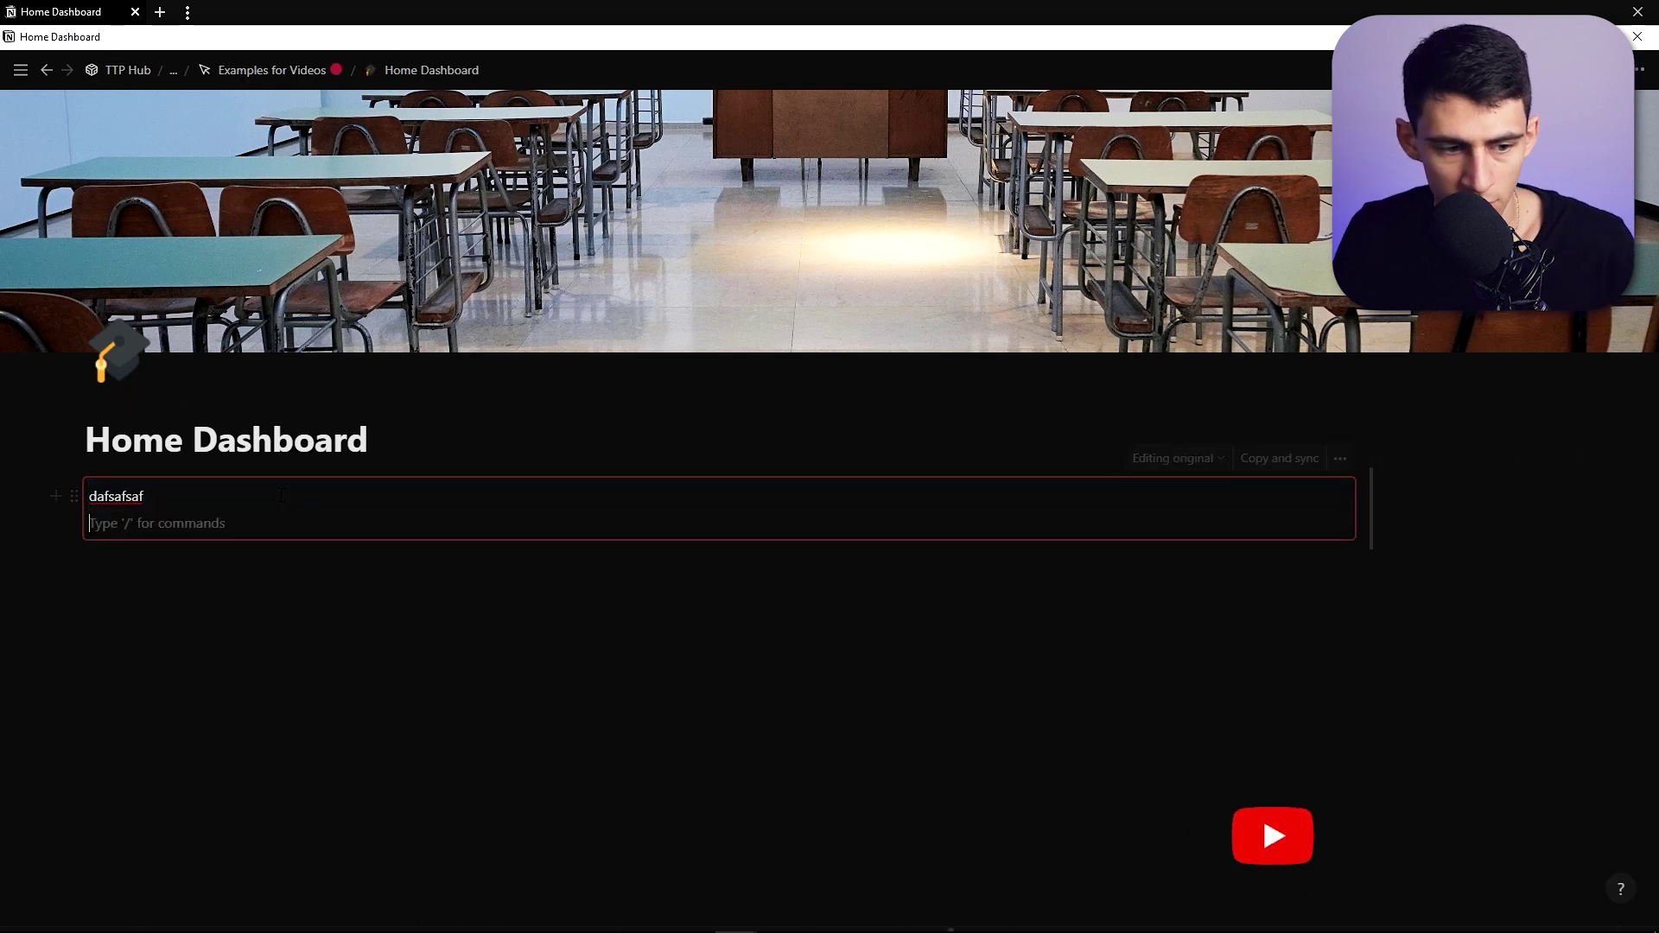
pyautogui.moveTo(73, 523); pyautogui.dragTo(141, 541)
# Add a Heading 2 reading "Dashboard:" in the wide column with a divider beneath it
pyautogui.write('/h2')
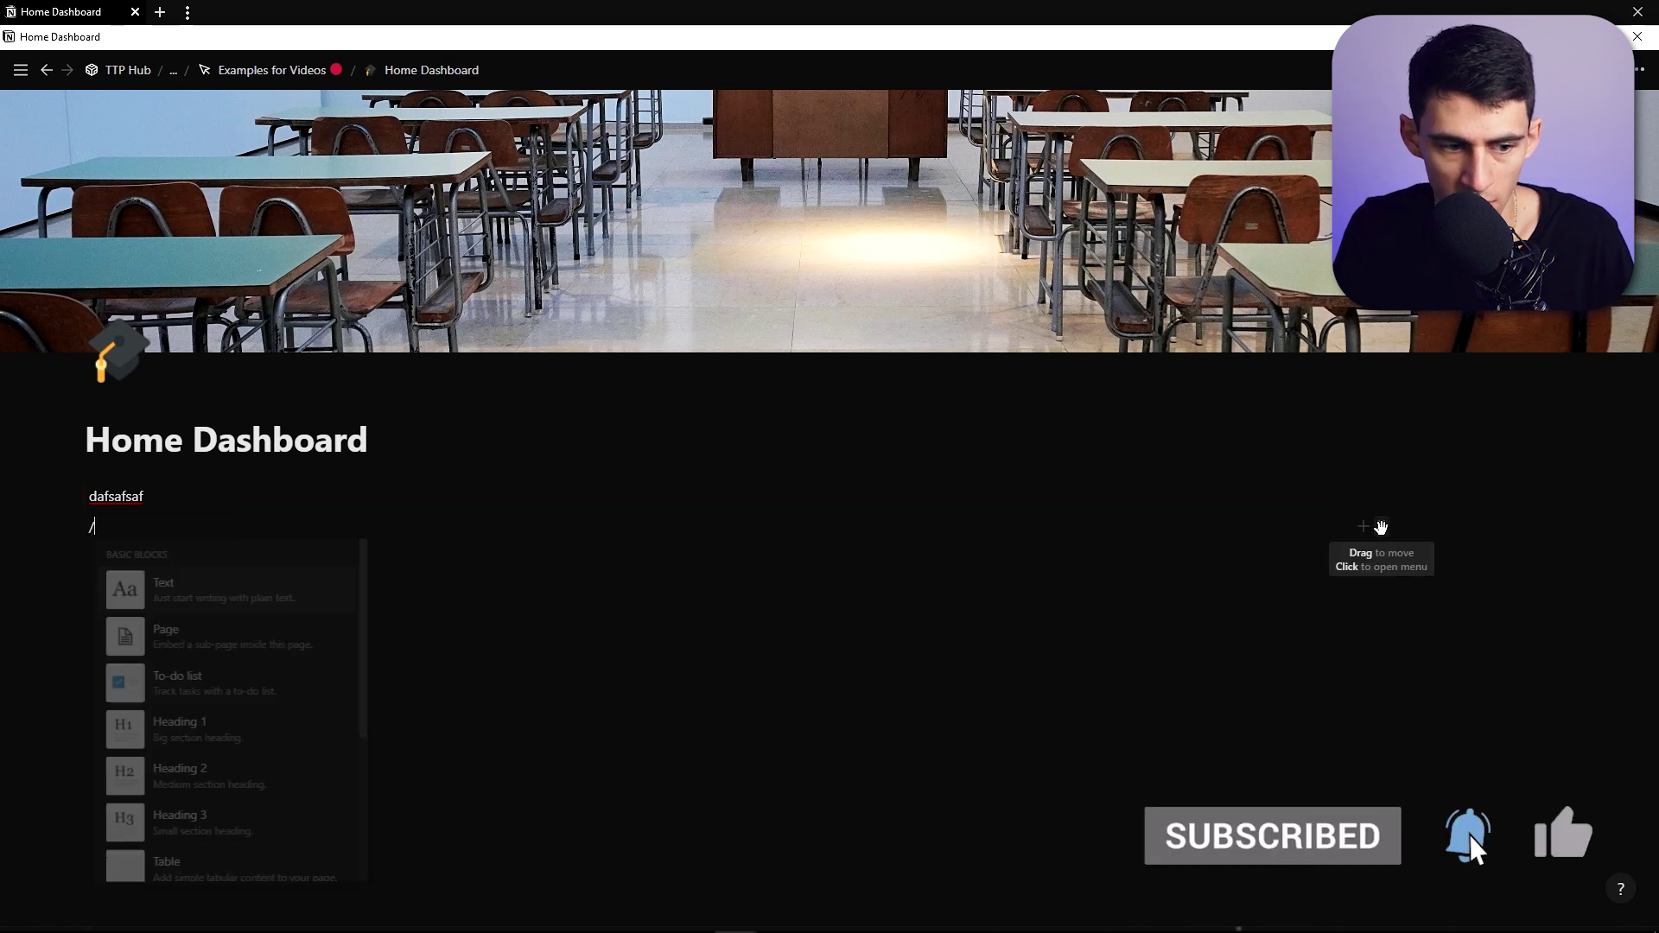
pyautogui.press('Return')
pyautogui.write('Dashboard')
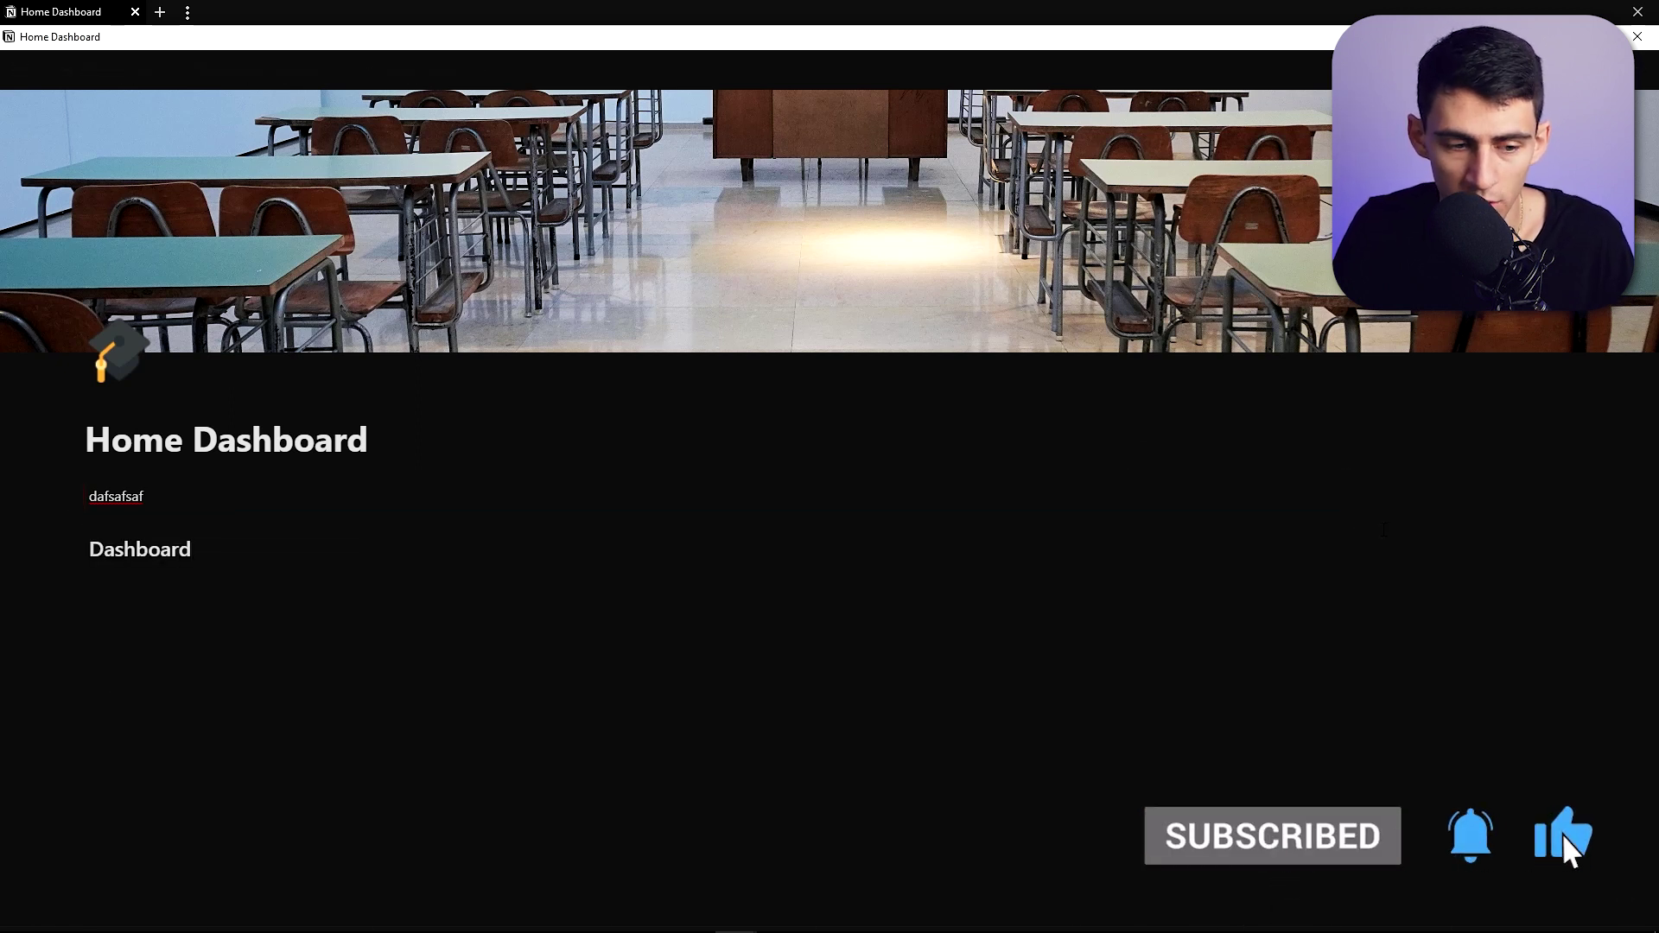
pyautogui.write(':')
pyautogui.press('Return')
pyautogui.write('/di')
pyautogui.press('Return')
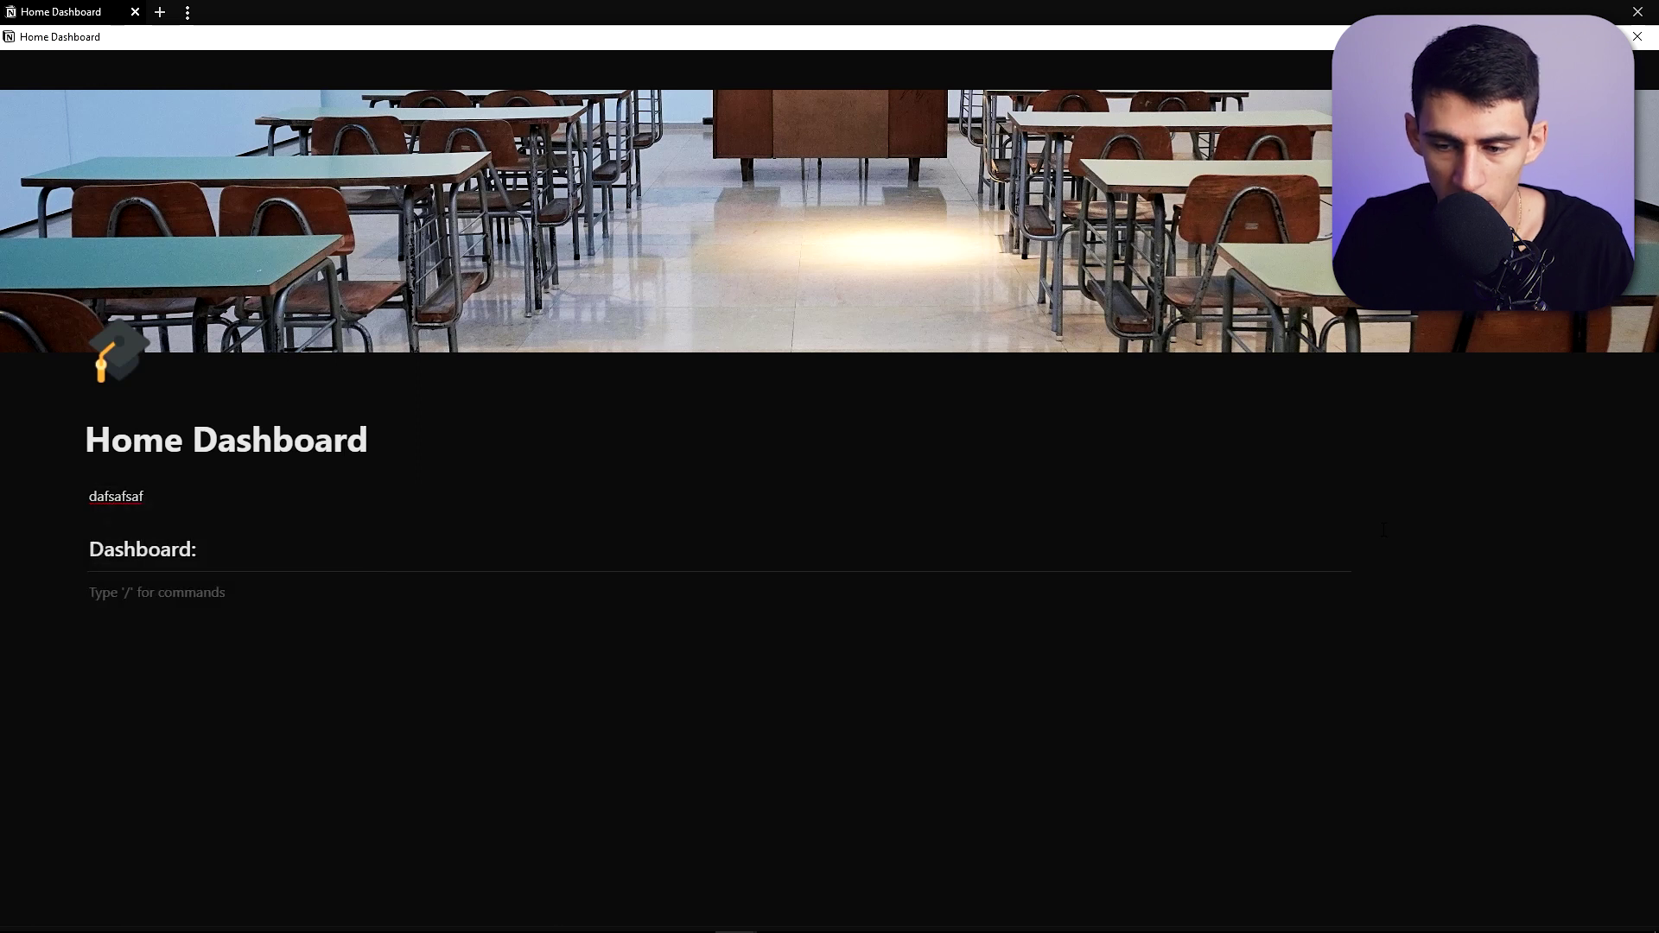
# Insert a list database view below the Dashboard divider and leave its data source unselected
pyautogui.click(1464, 502)
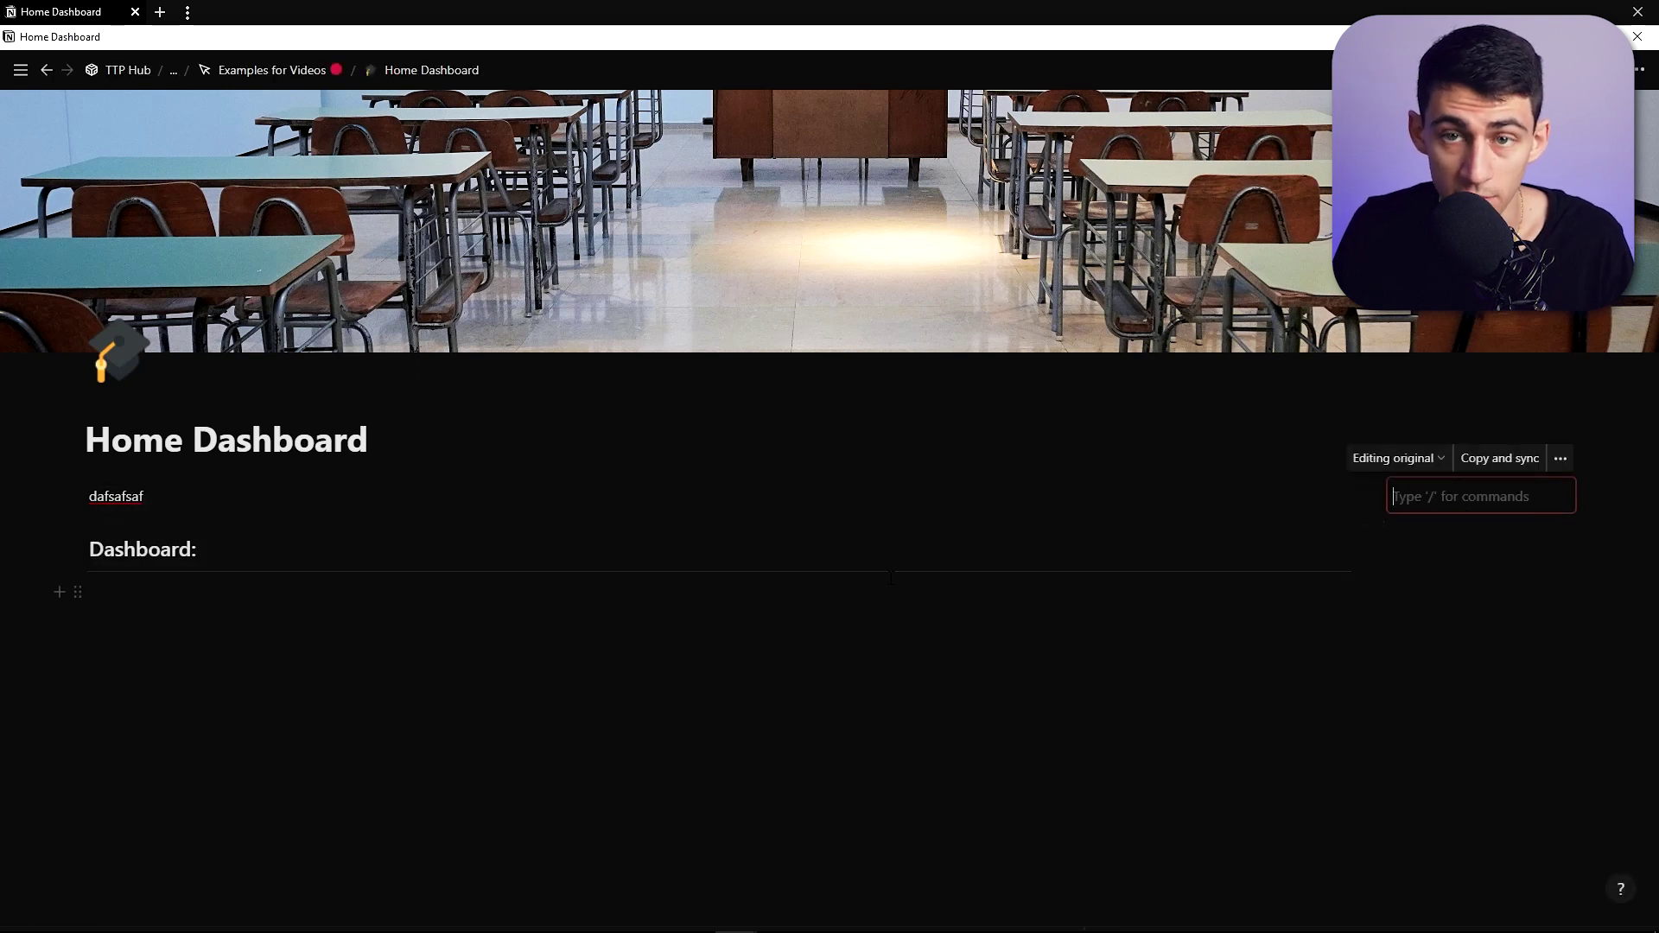
pyautogui.hotkey('ctrl', 'z')
pyautogui.write('/')
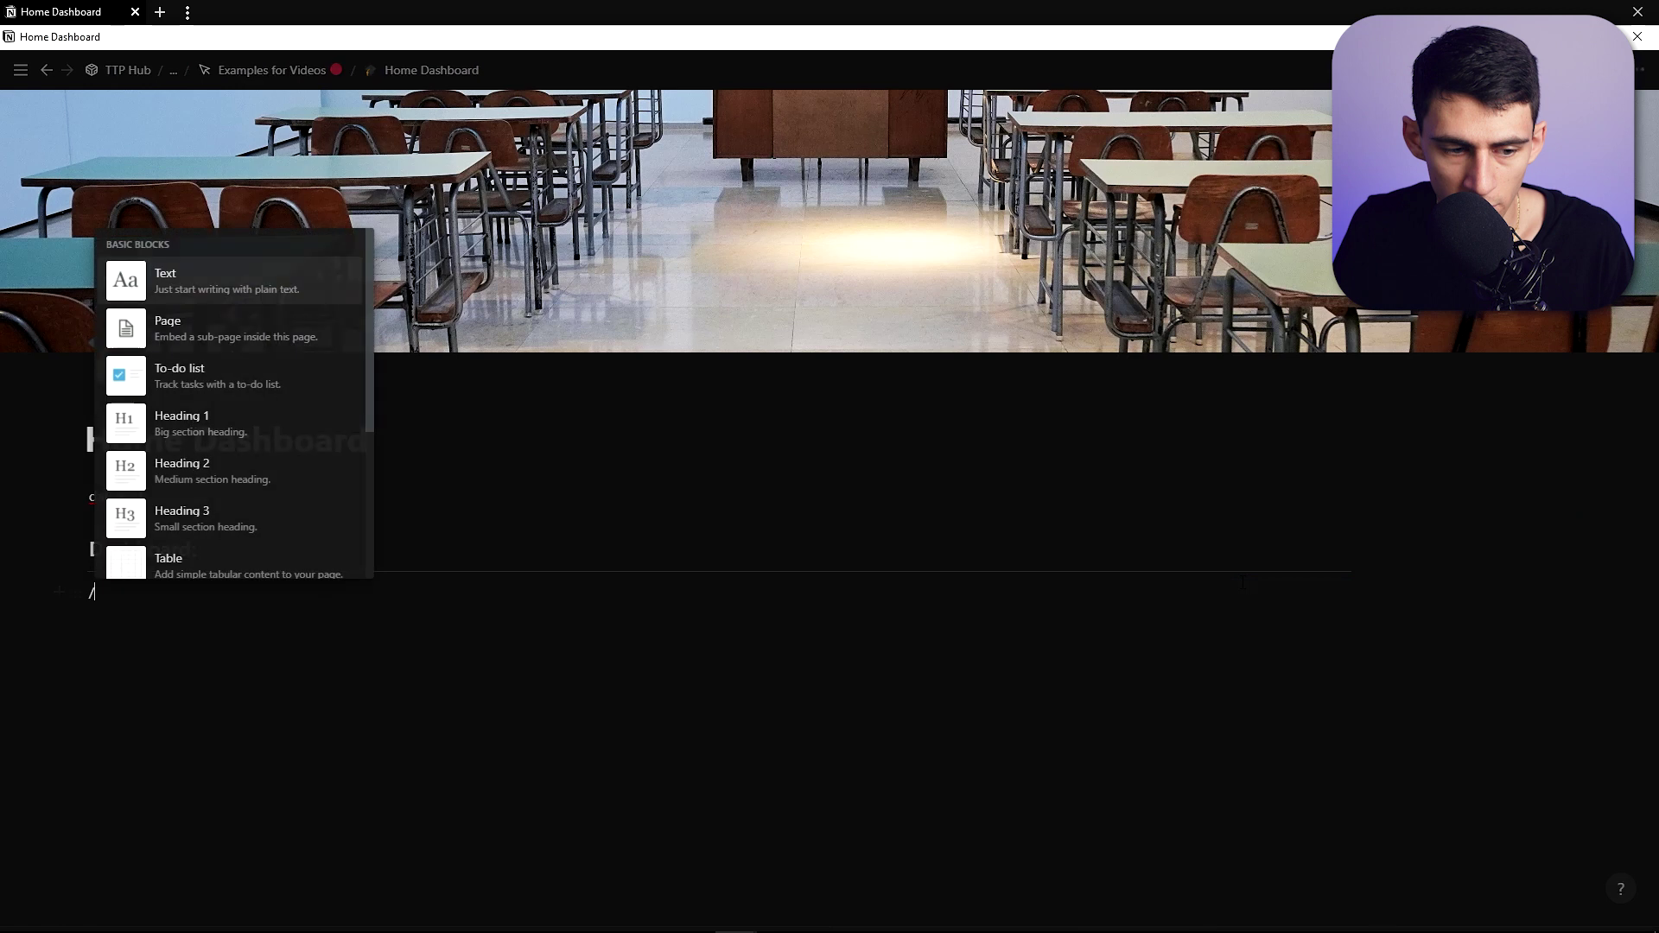
pyautogui.write('list')
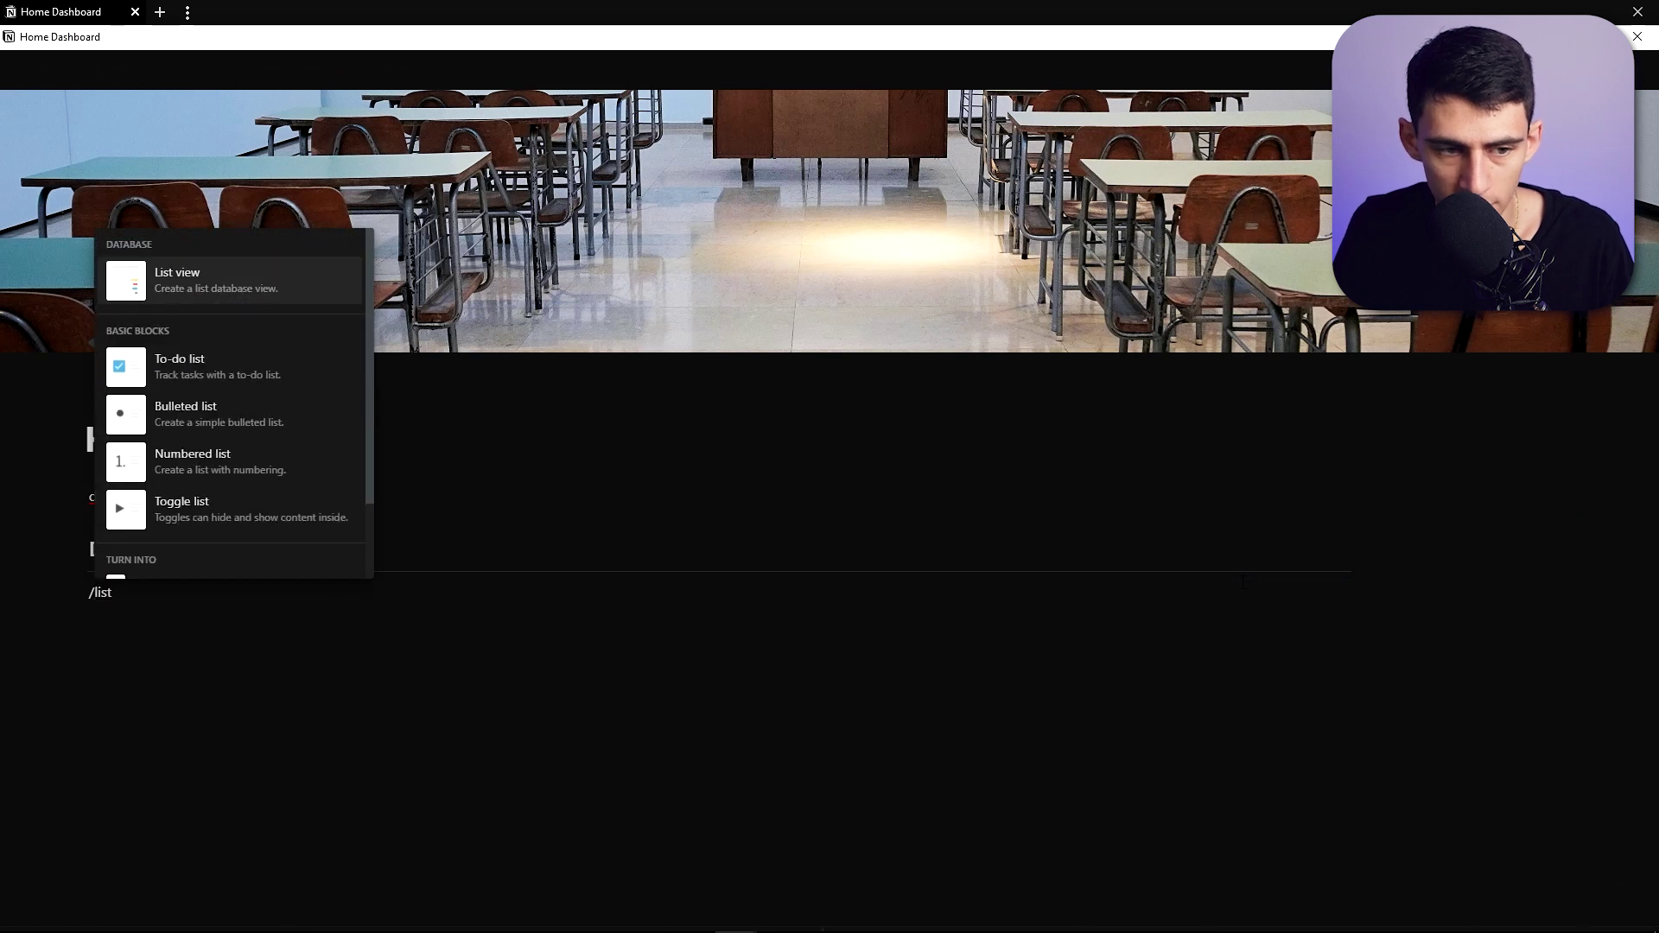
pyautogui.press('Return')
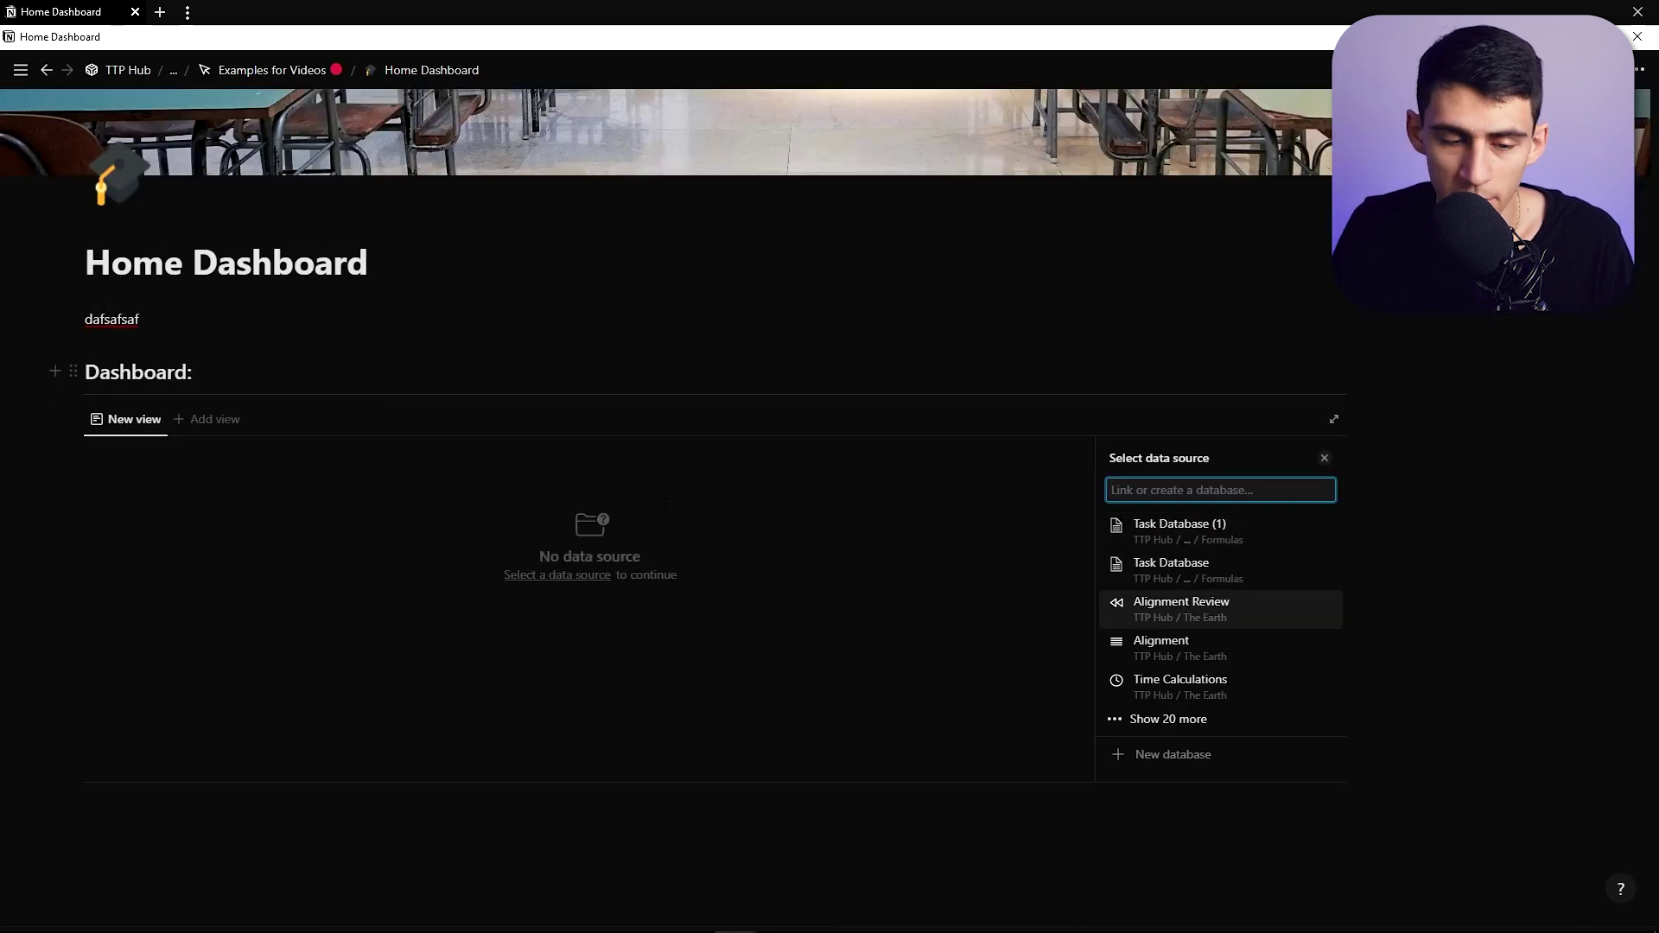
pyautogui.click(985, 432)
pyautogui.scroll(2, 950, 440)
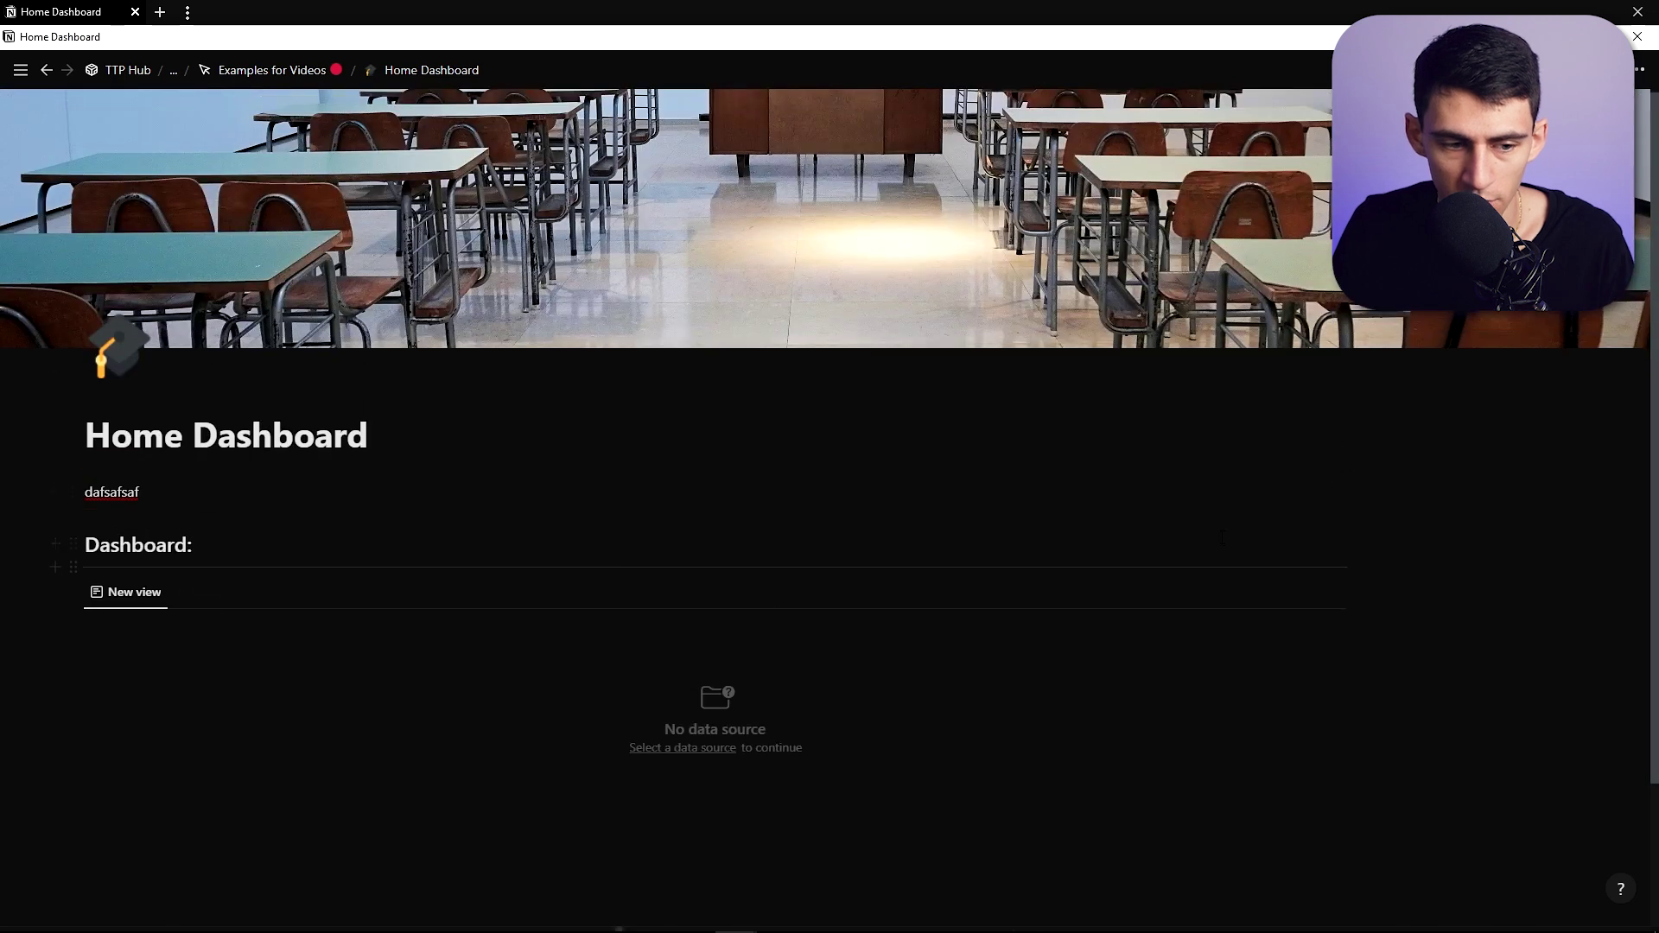
pyautogui.scroll(-2, 1230, 625)
# Add the Heading 3 lines "Views:" and "Databases:" inside the narrow column's synced block
pyautogui.click(1506, 388)
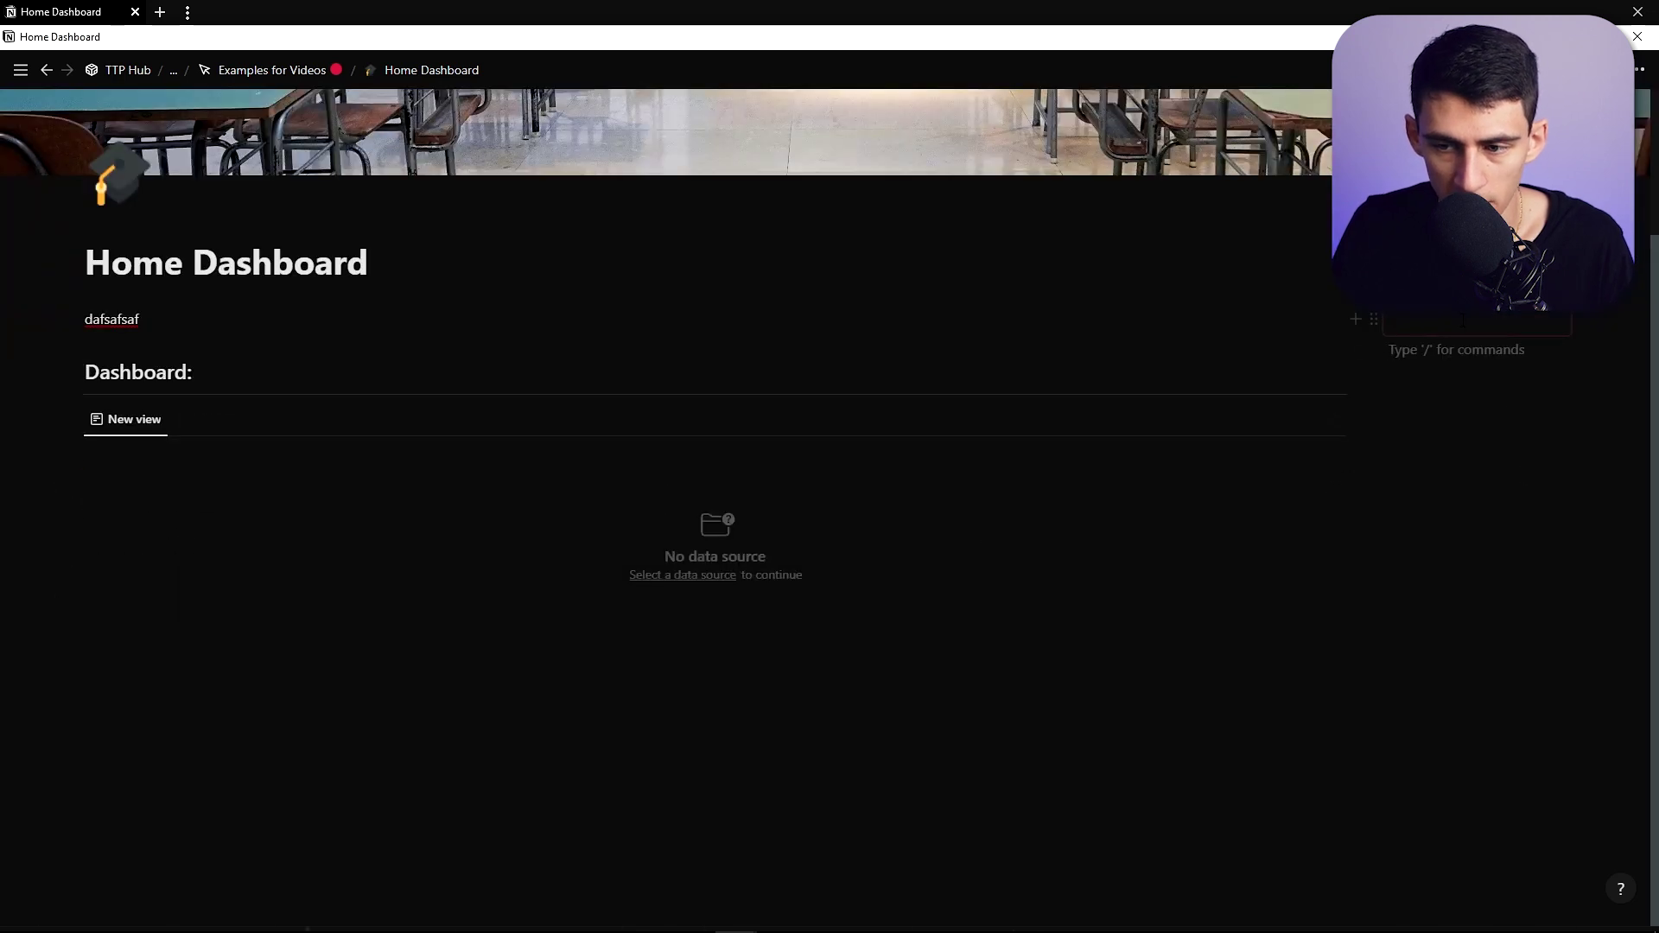
pyautogui.scroll(1, 1467, 331)
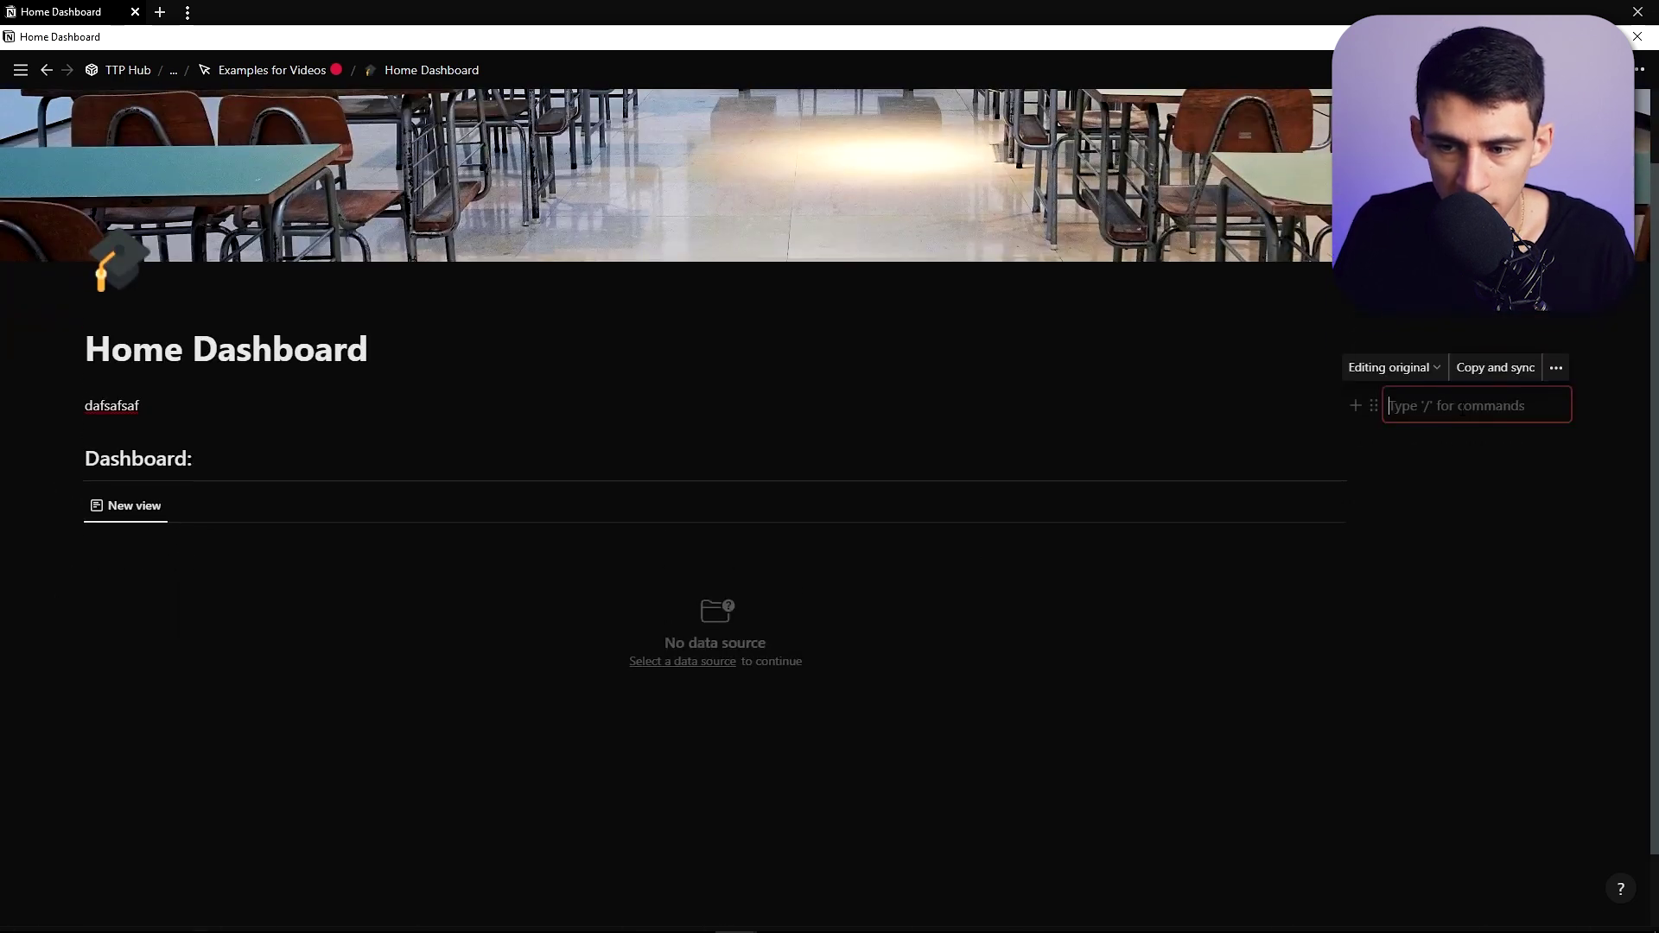
pyautogui.write('/h3')
pyautogui.press('Return')
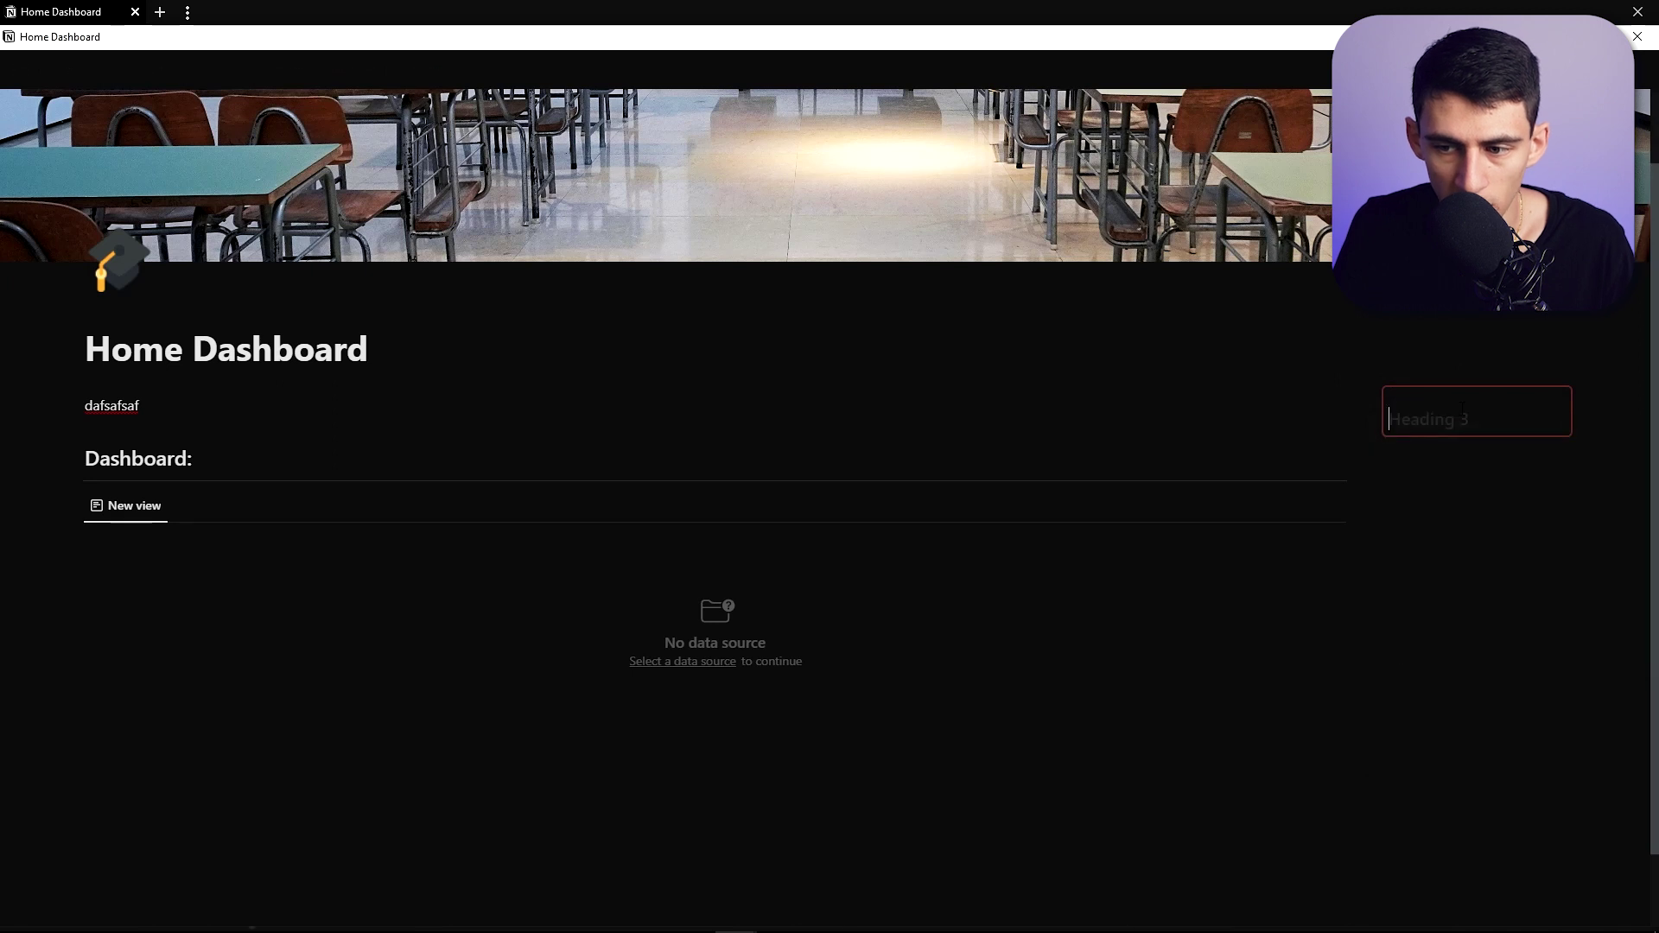
pyautogui.write('Views:')
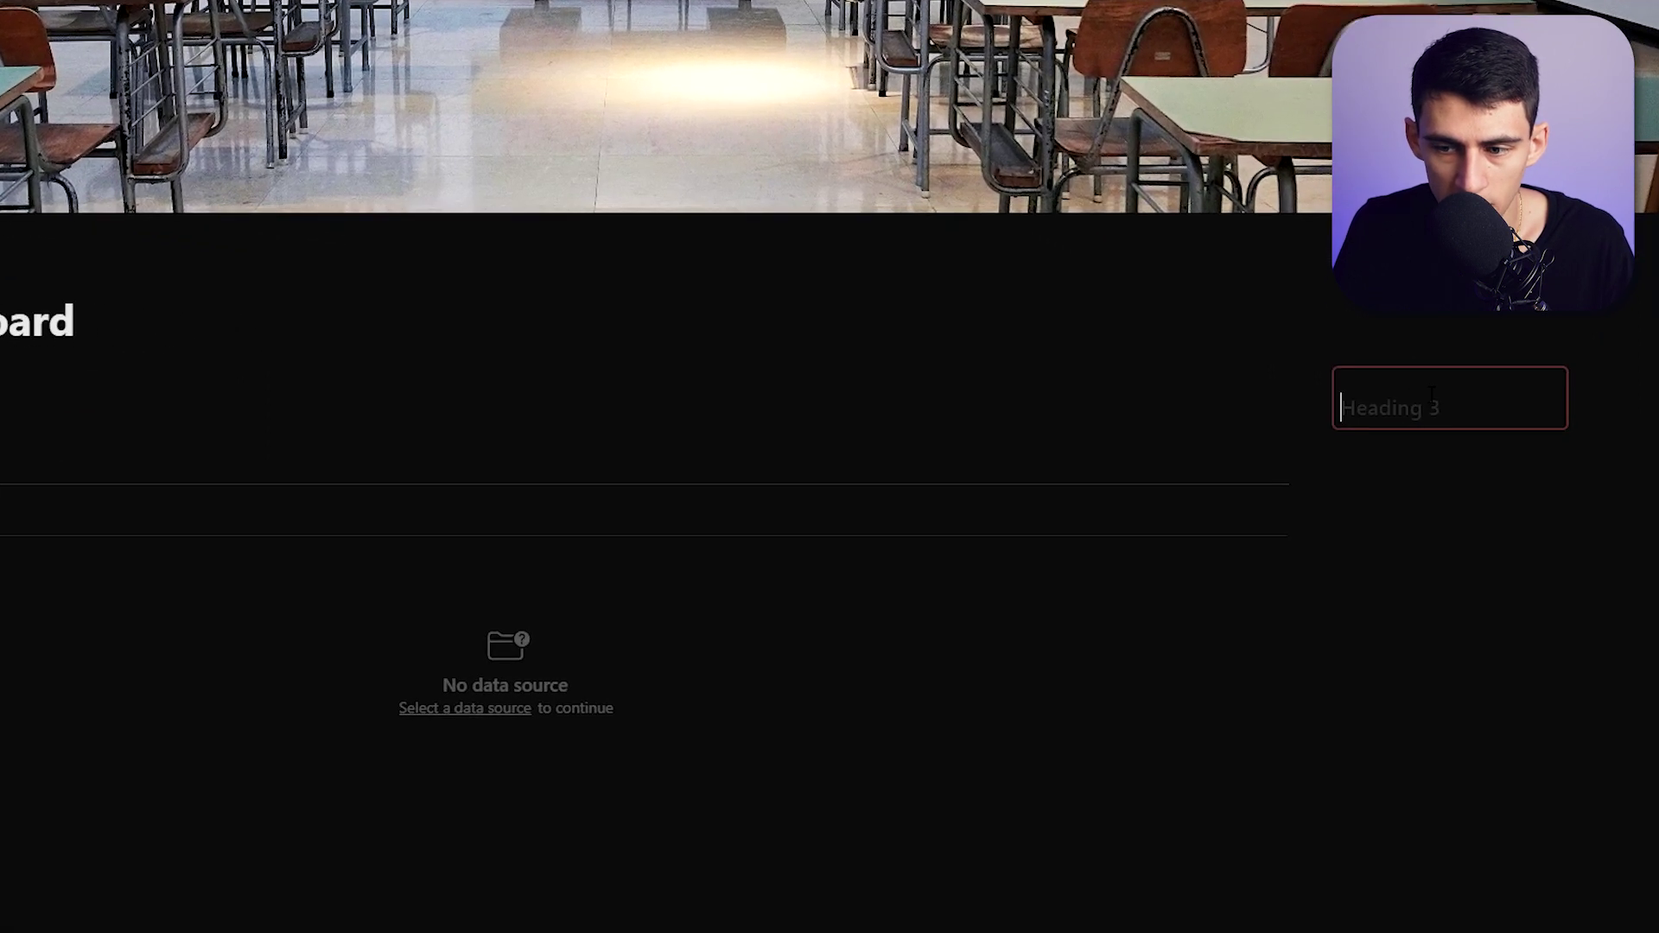
pyautogui.press('Return')
pyautogui.write('/h3')
pyautogui.press('Return')
pyautogui.write('Databases:')
# Create a sub-page titled "The Earth" under the Databases heading and add a full-page database inside it
pyautogui.press('Return')
pyautogui.write('/page')
pyautogui.press('Return')
pyautogui.write('The Earth')
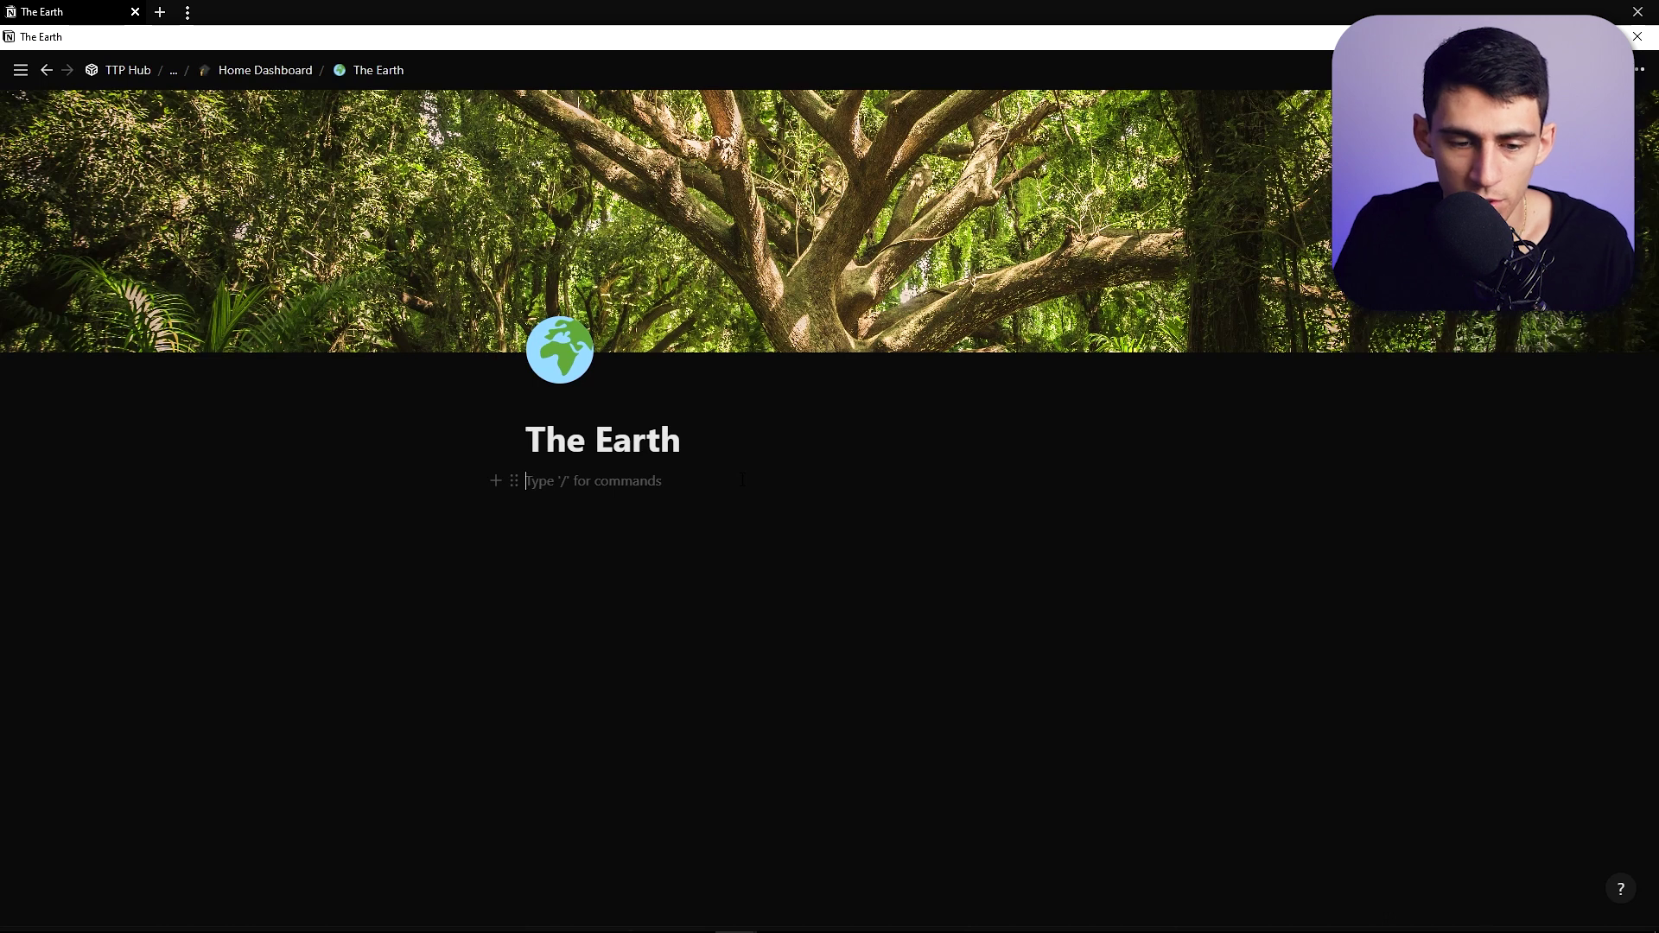
pyautogui.write('/data')
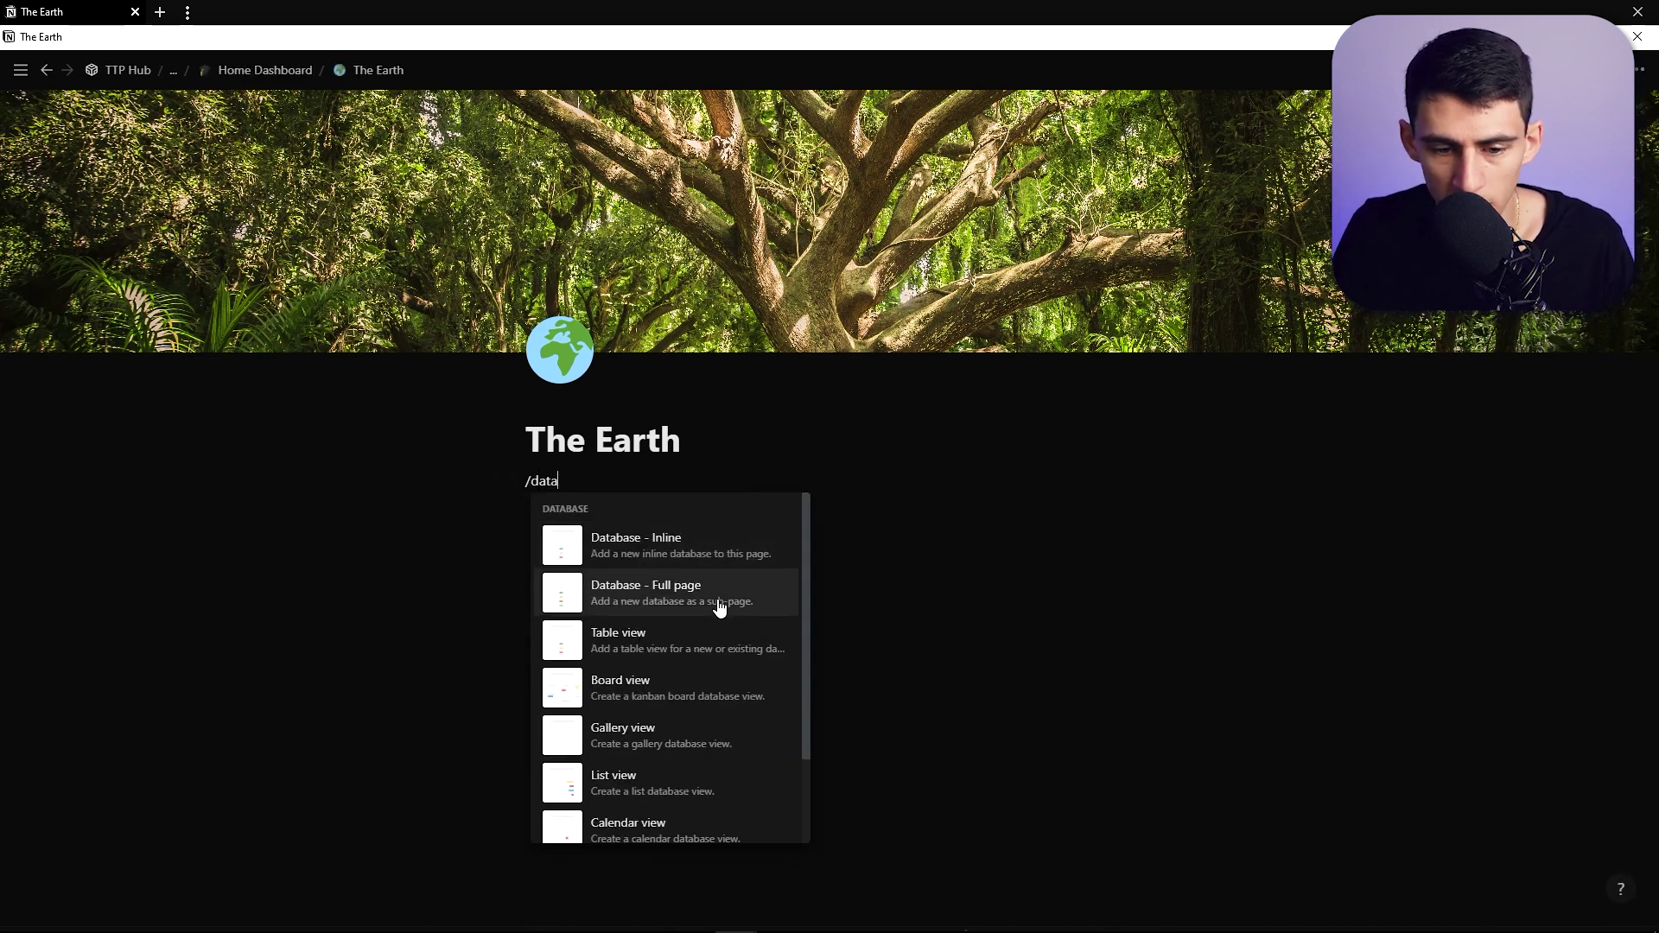
pyautogui.click(615, 596)
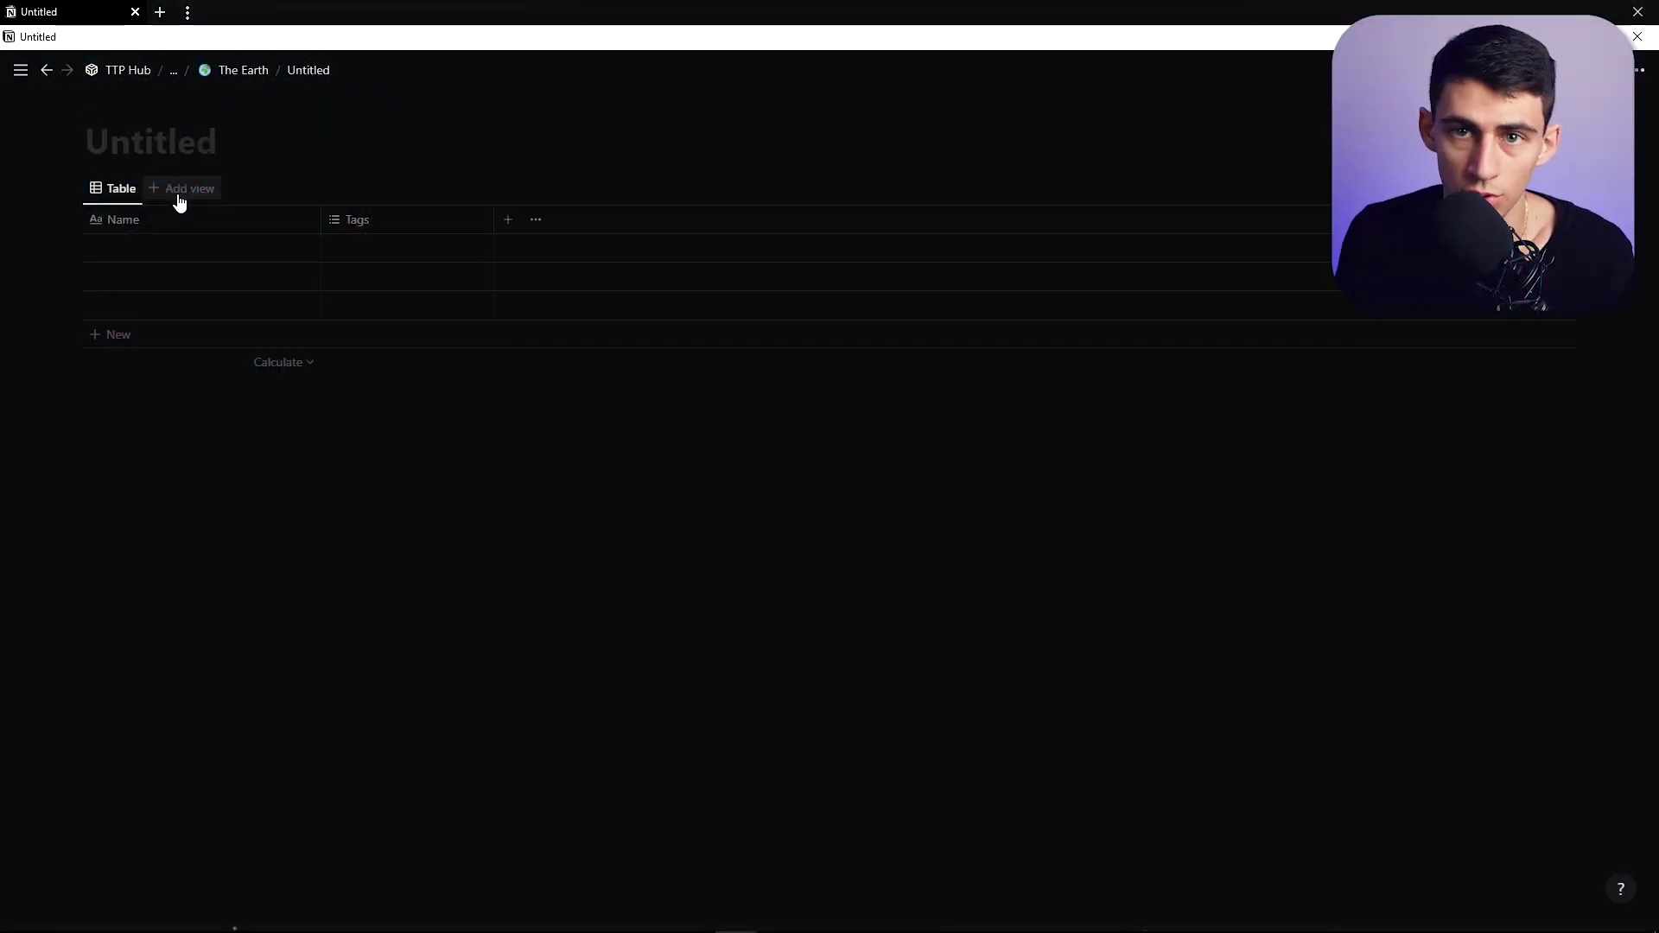
# View the Home Dashboard page and return to the untitled database
pyautogui.click(174, 70)
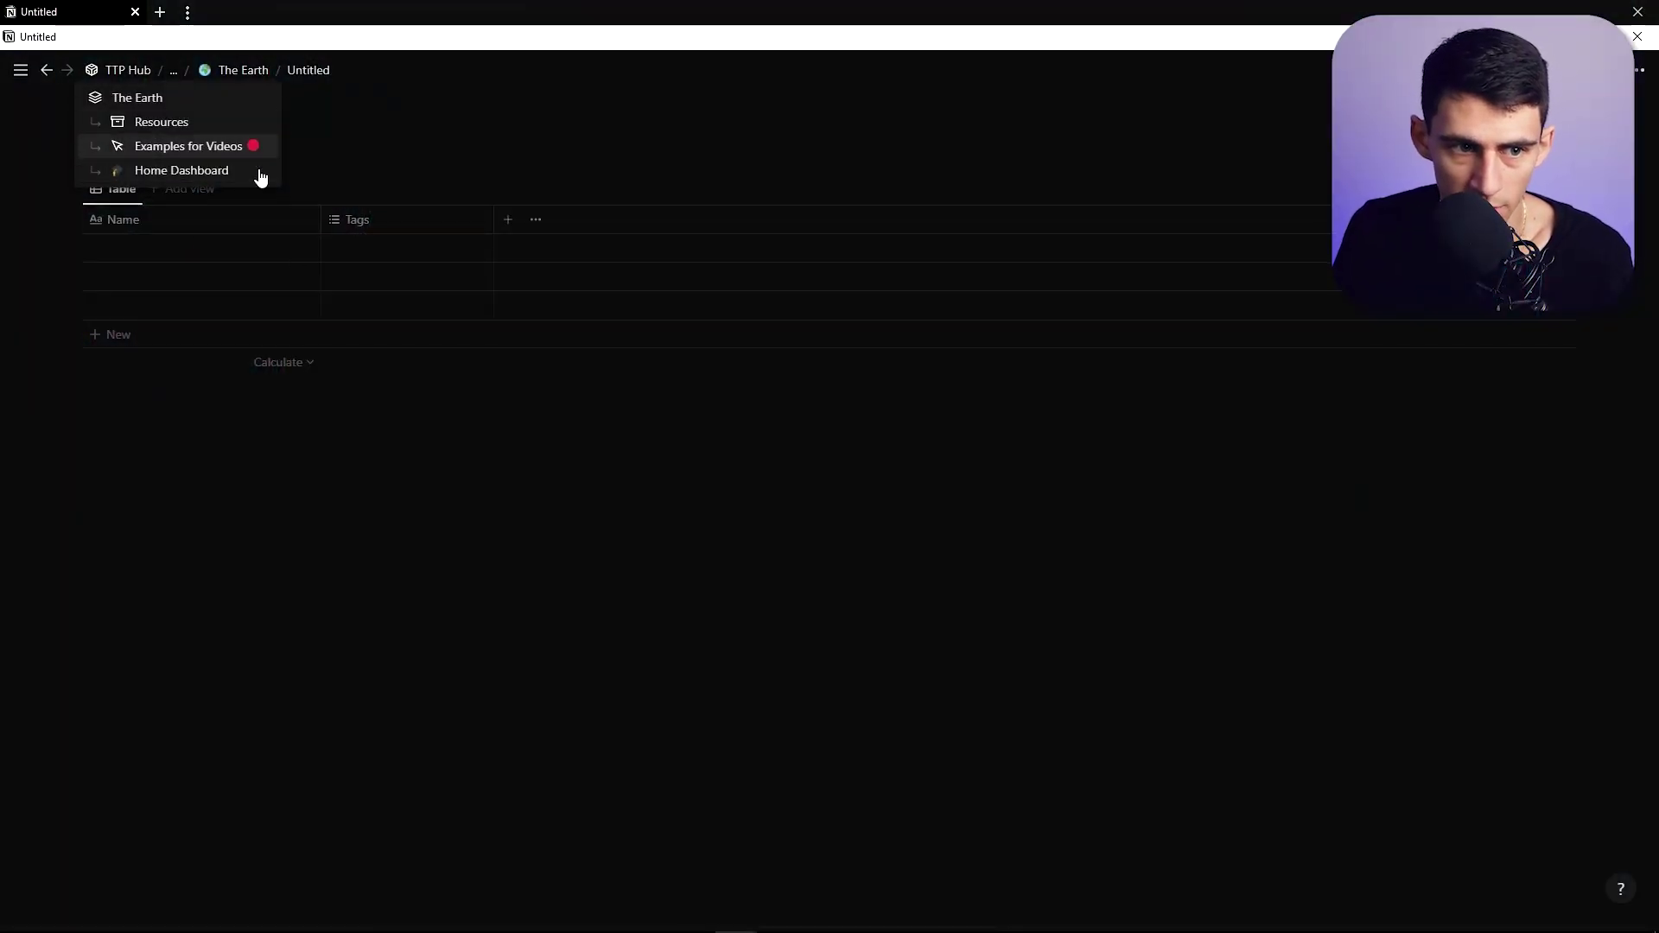
pyautogui.click(174, 176)
pyautogui.hotkey('alt', 'Left')
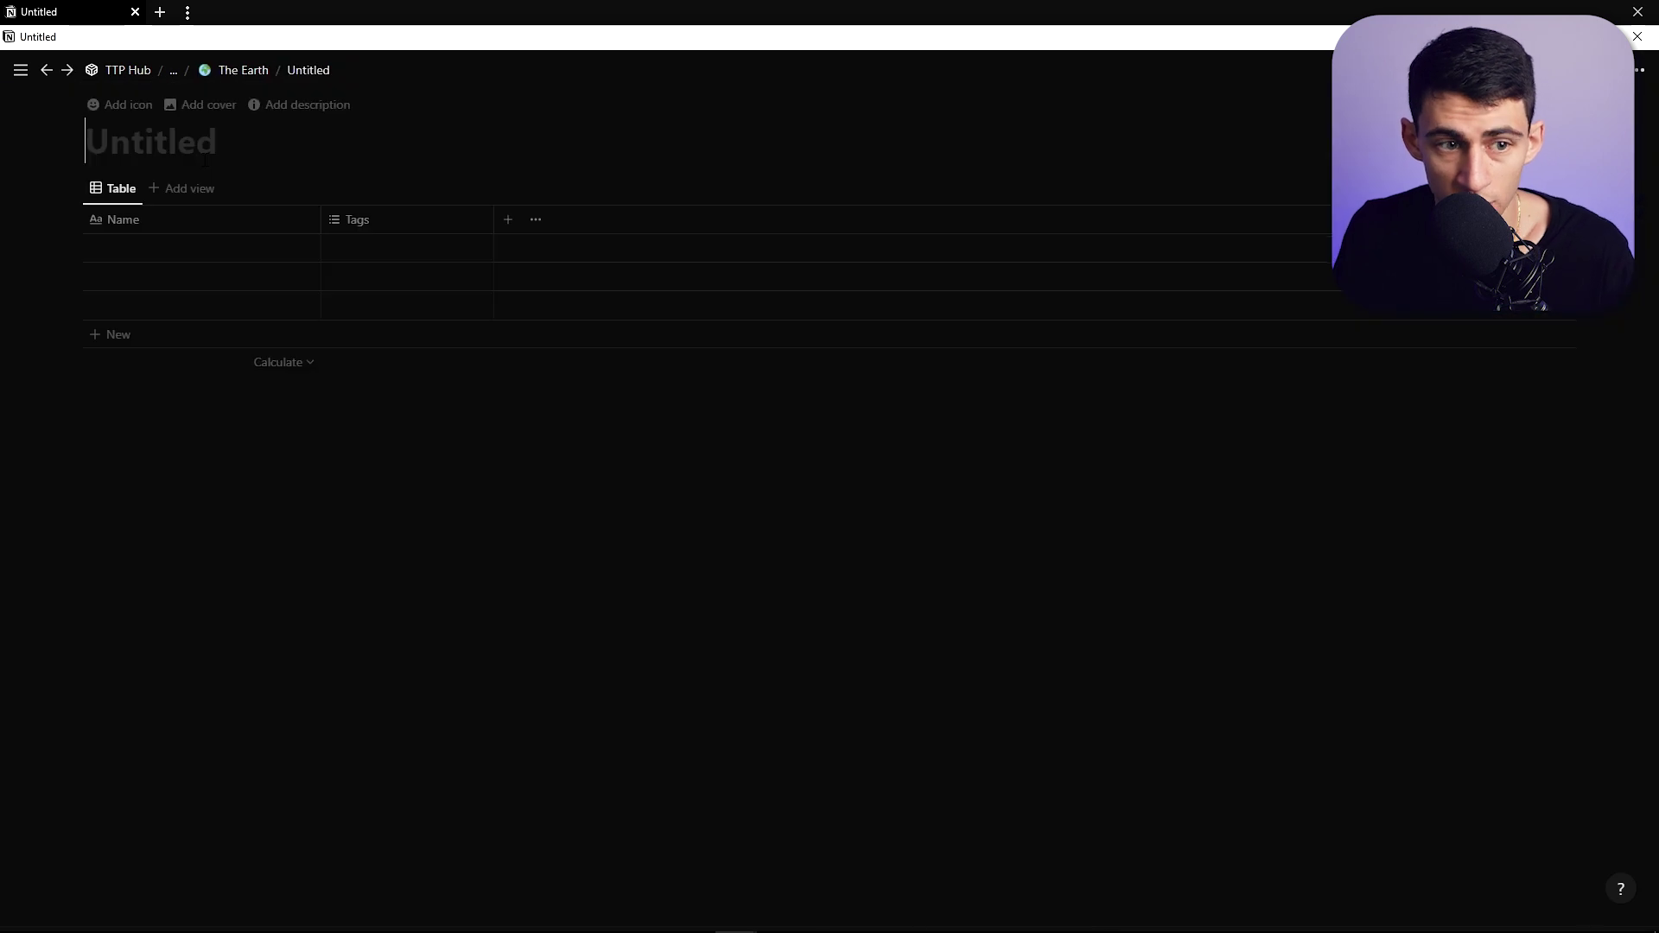
# Title the database "Task Database" and add a list view to it
pyautogui.click(204, 161)
pyautogui.write('T')
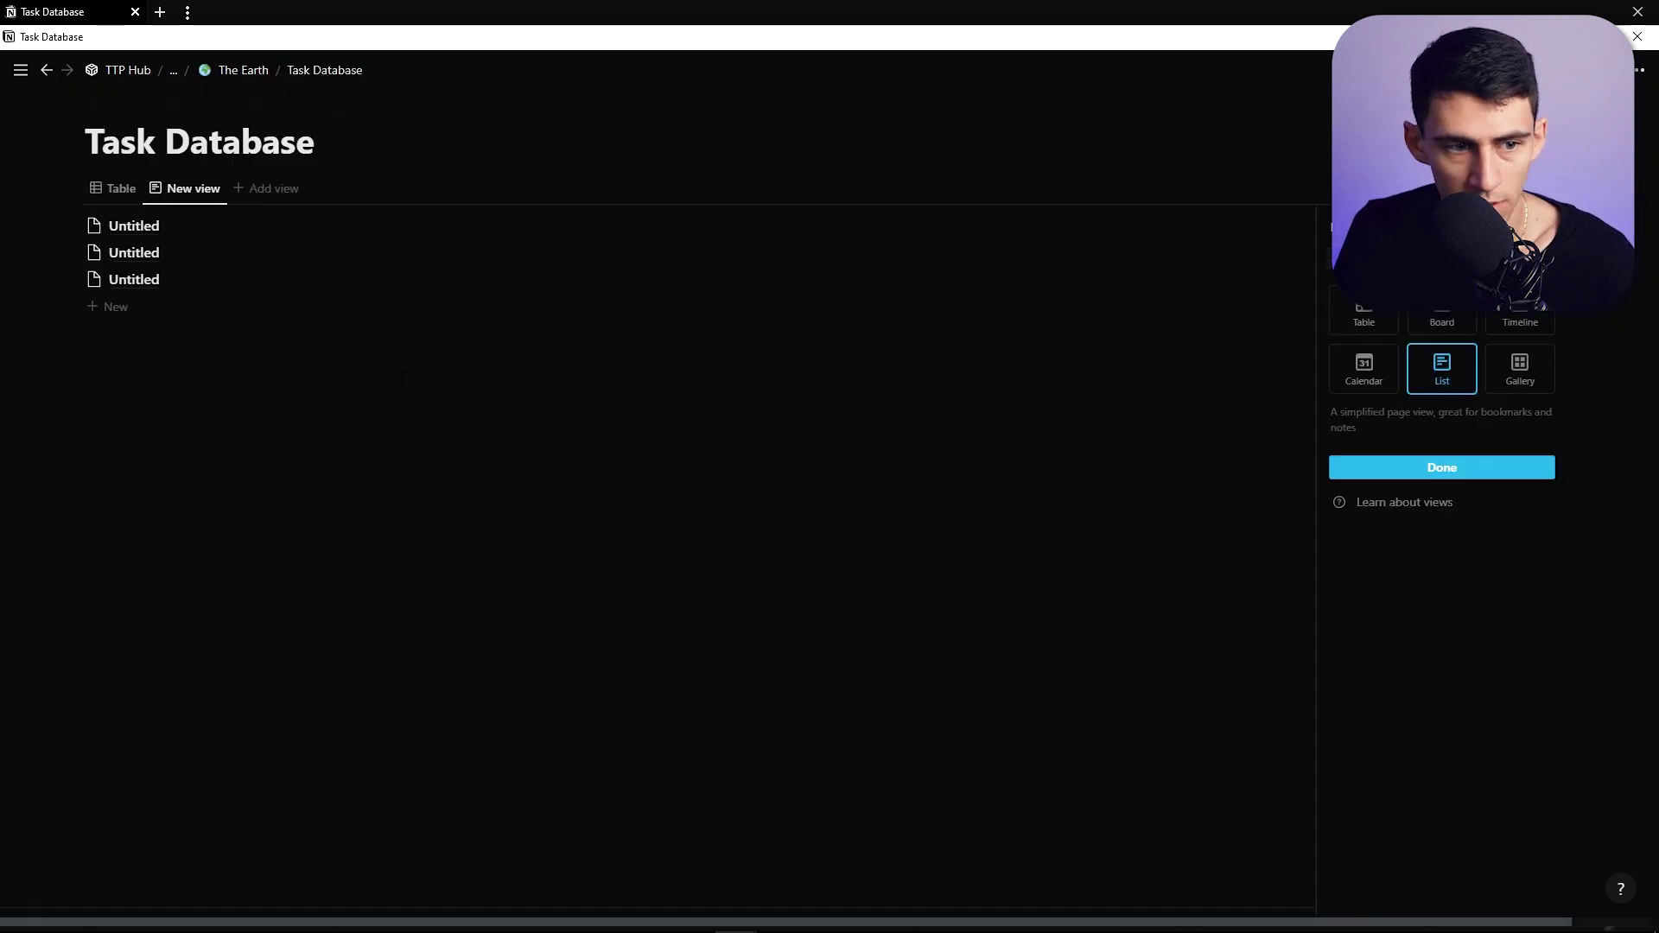
pyautogui.press('Escape')
# In the first database entry, add a date property named "Date" and place it above Tags
pyautogui.click(463, 255)
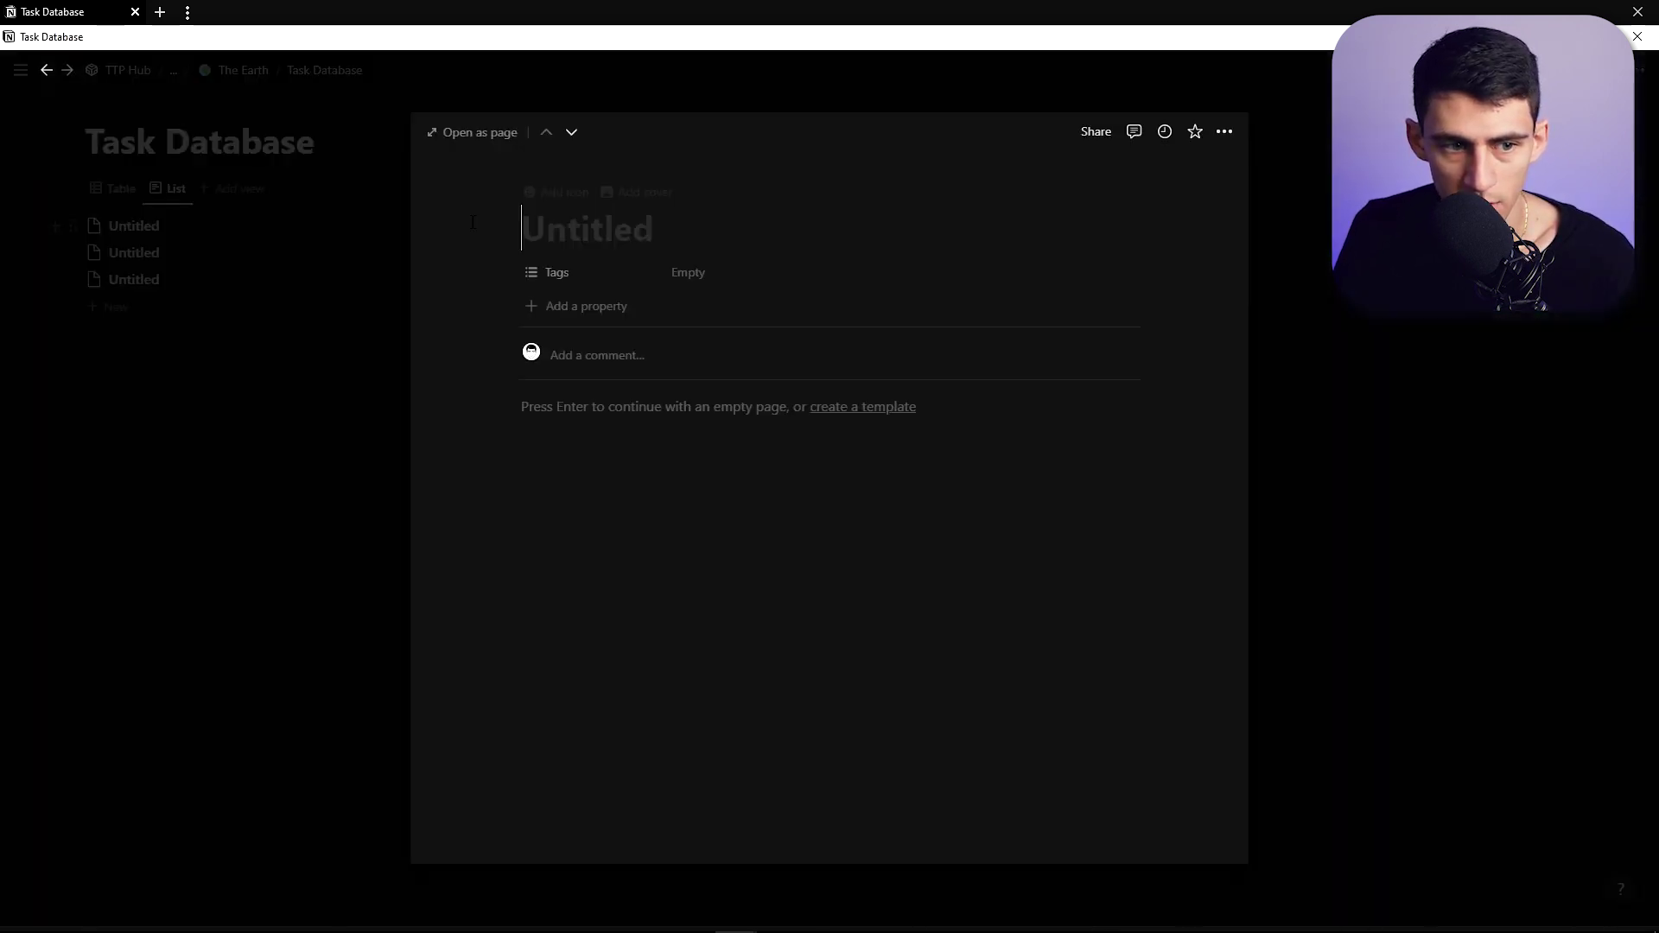
pyautogui.click(585, 304)
pyautogui.click(502, 526)
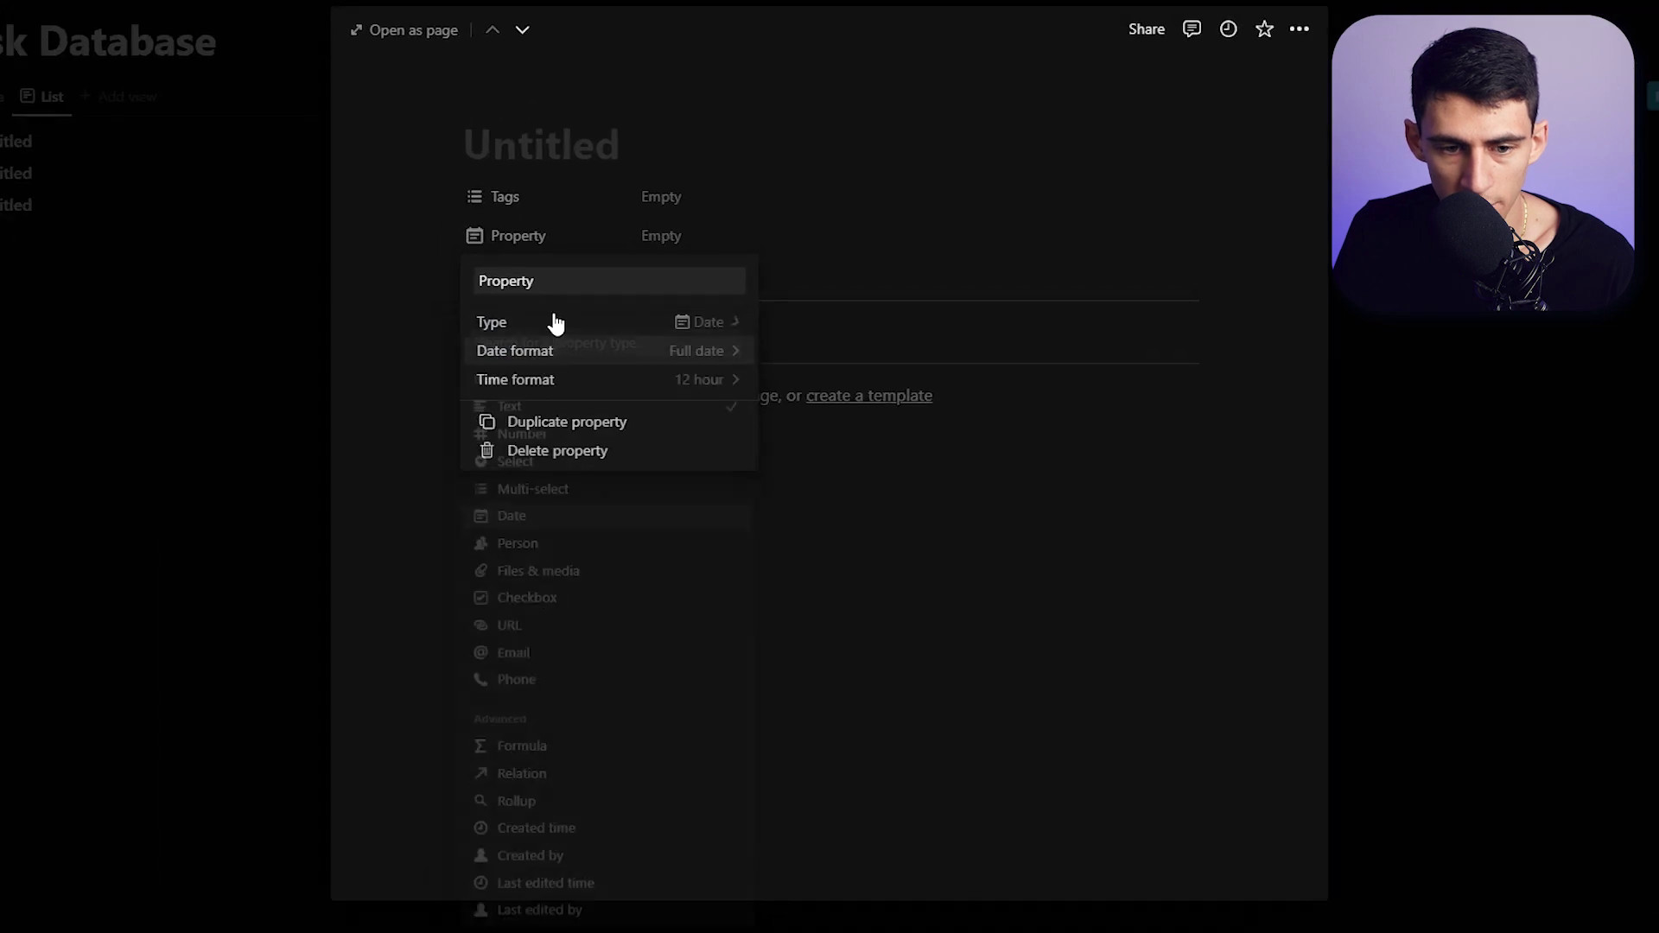
pyautogui.hotkey('ctrl', 'a')
pyautogui.write('Date')
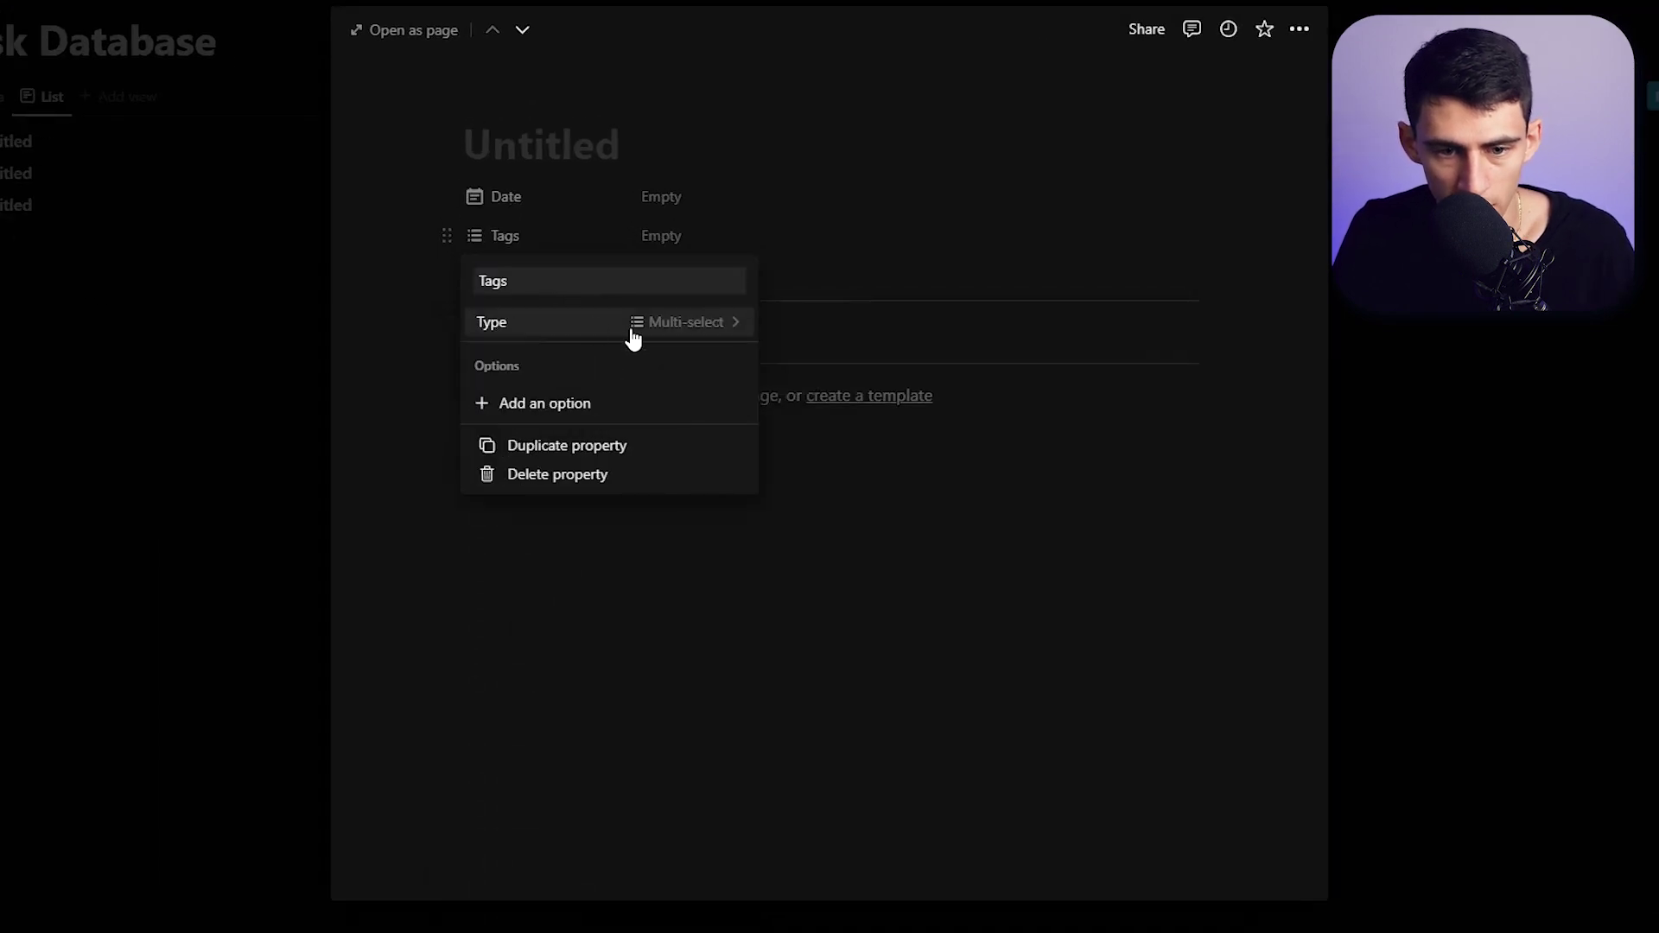
# Rename the multi-select Tags property to "Class"
pyautogui.click(630, 330)
pyautogui.press('Escape')
pyautogui.write('Class')
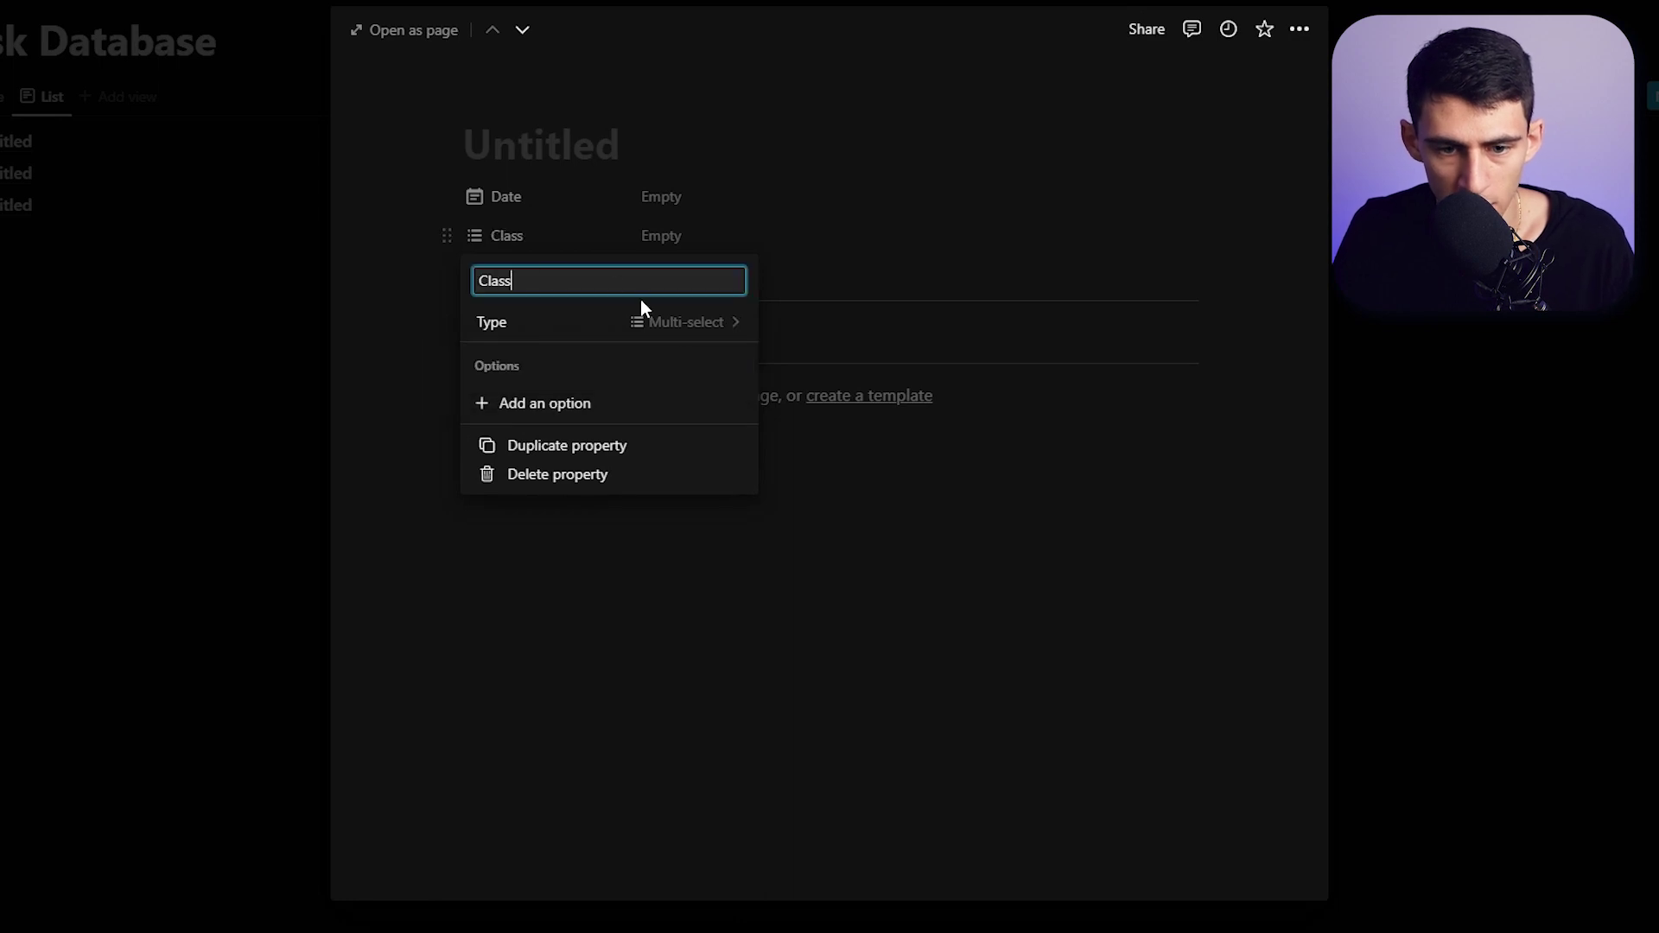
# Create the Class options Math, English and Science on the open entry
pyautogui.click(719, 247)
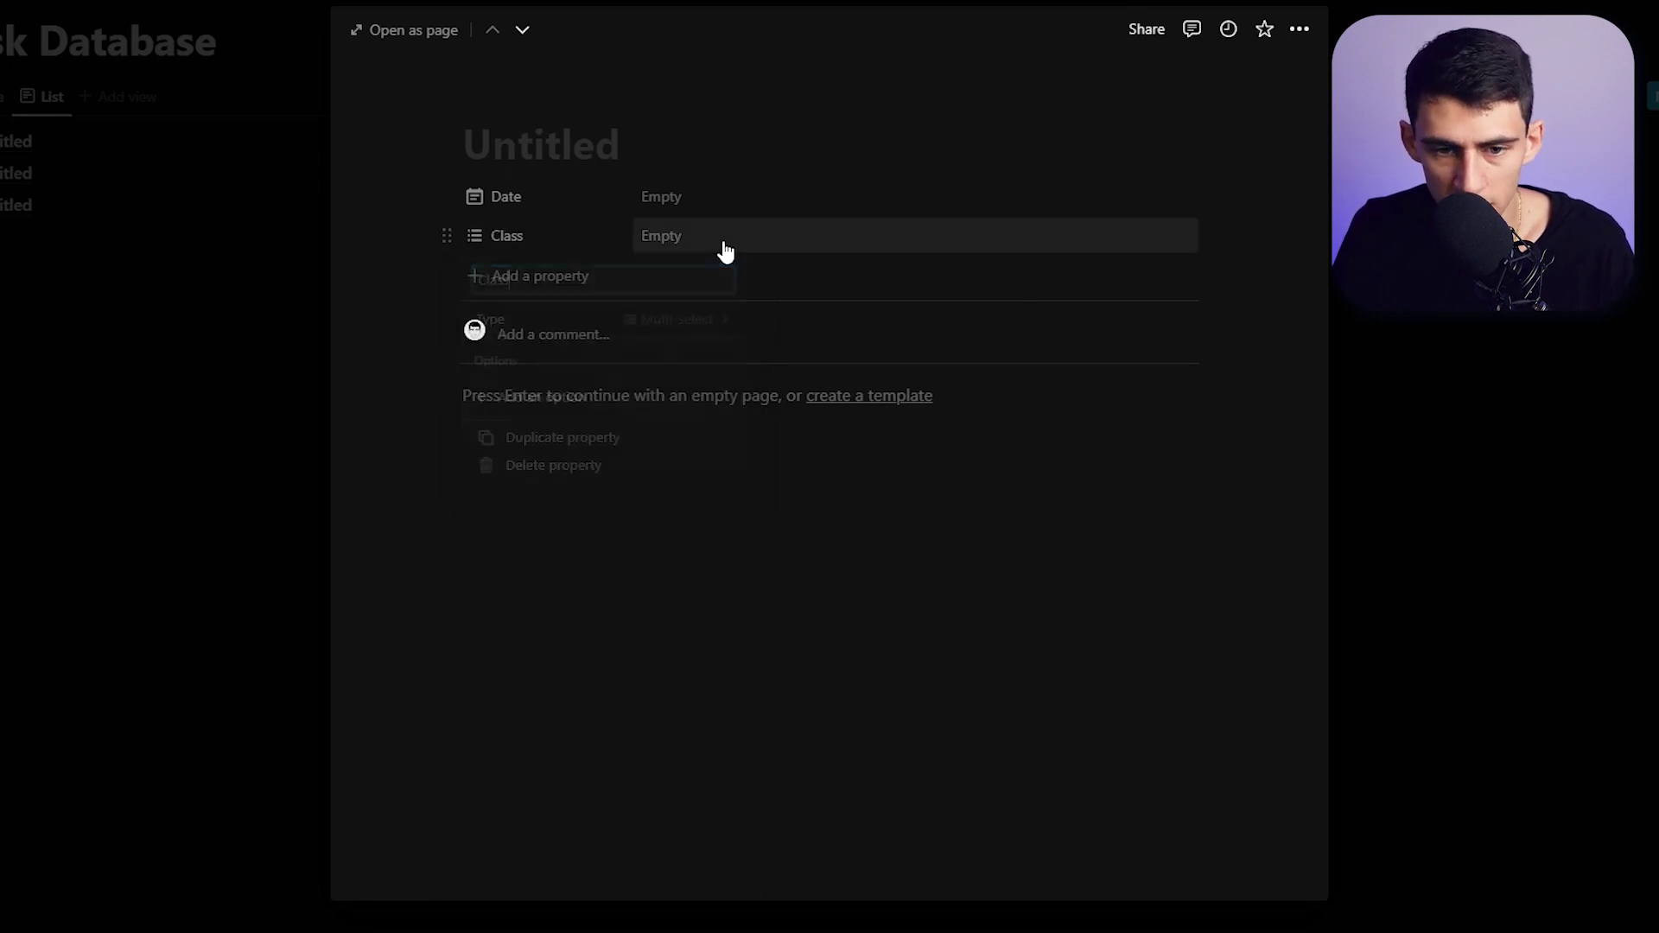
pyautogui.write('M')
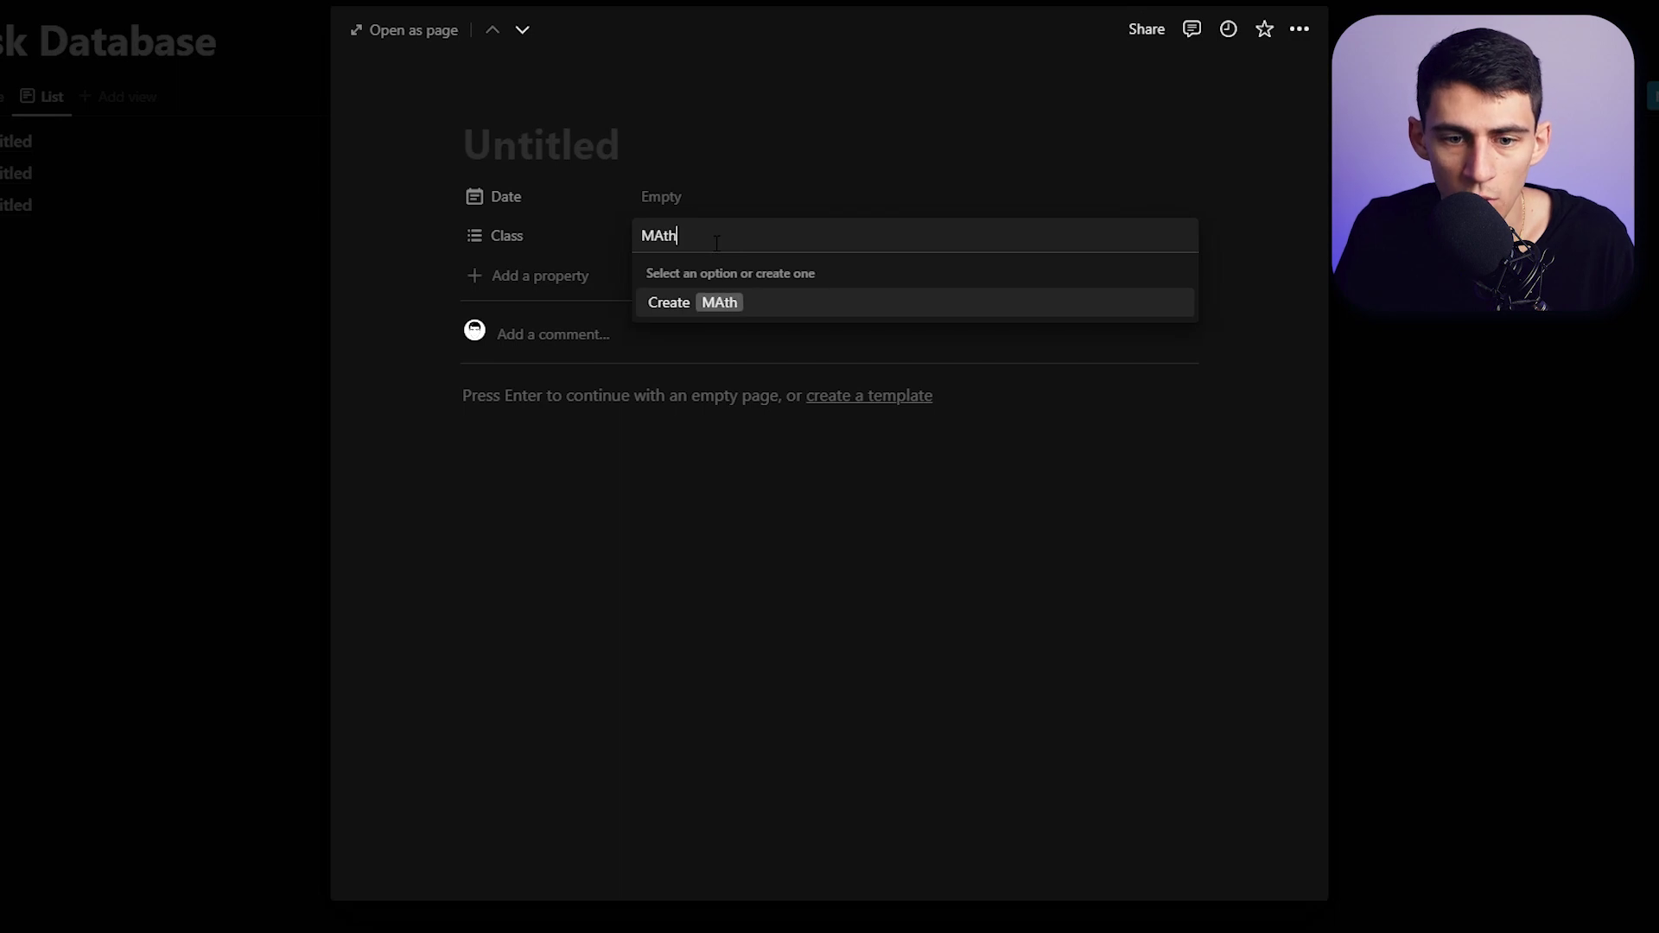
pyautogui.write('ath')
pyautogui.press('Return')
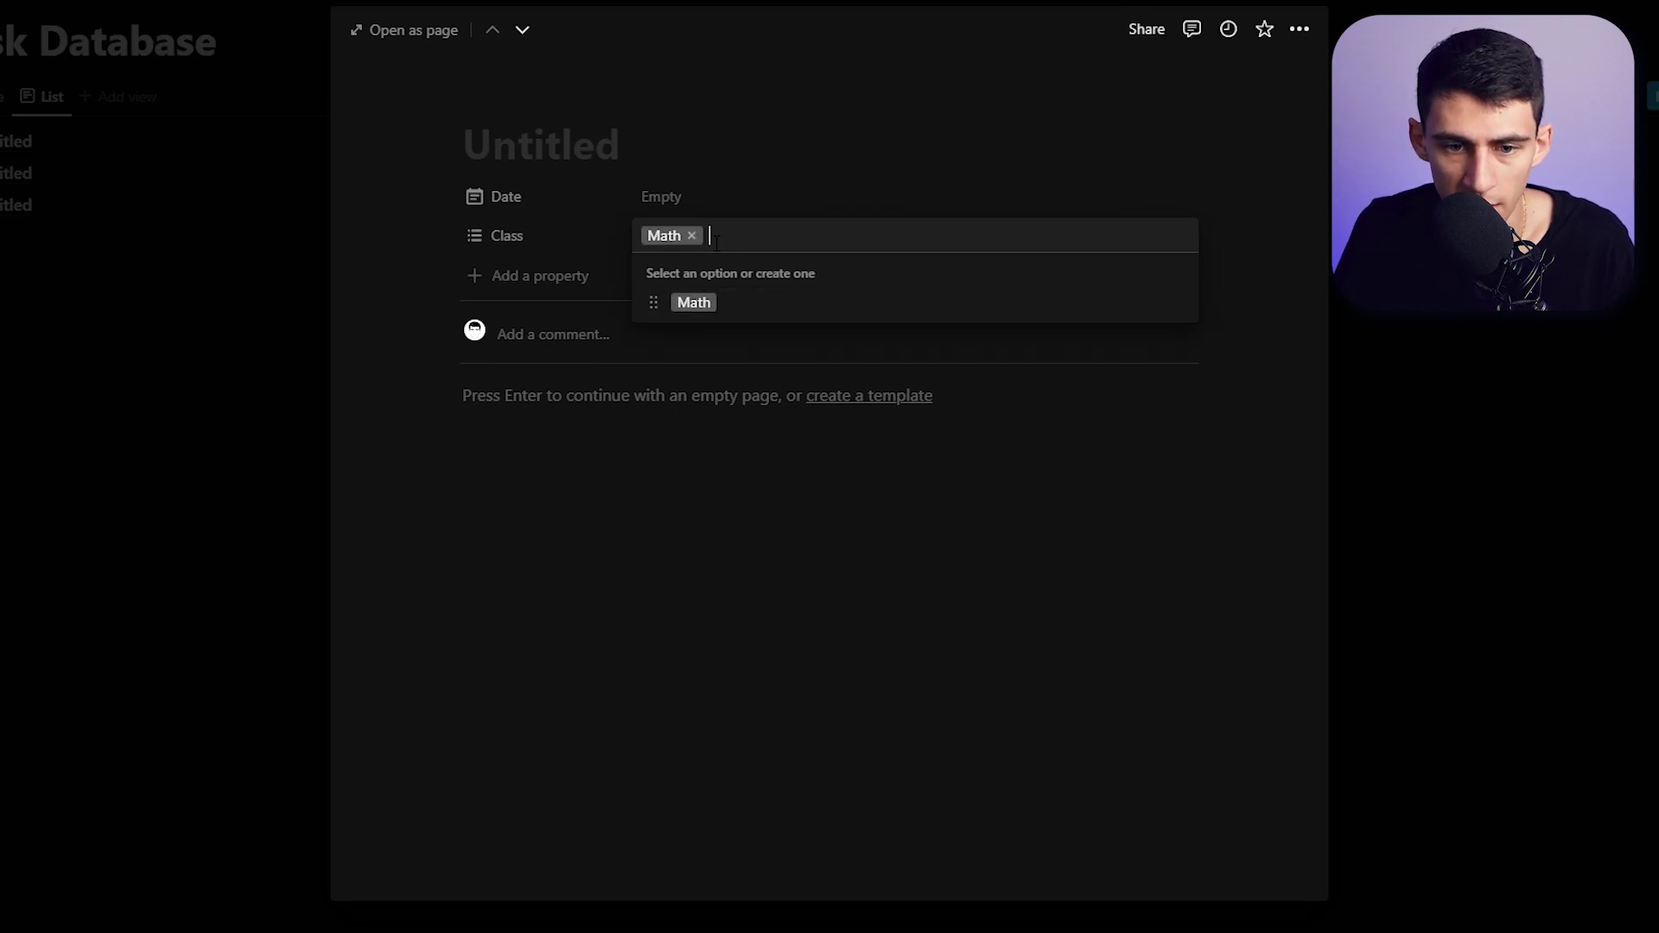
pyautogui.write('English')
pyautogui.press('Return')
pyautogui.write('Science')
pyautogui.press('Return')
# Add a checkbox property named "Status" to the entry
pyautogui.click(540, 274)
pyautogui.click(581, 359)
pyautogui.write('chec')
pyautogui.press('Return')
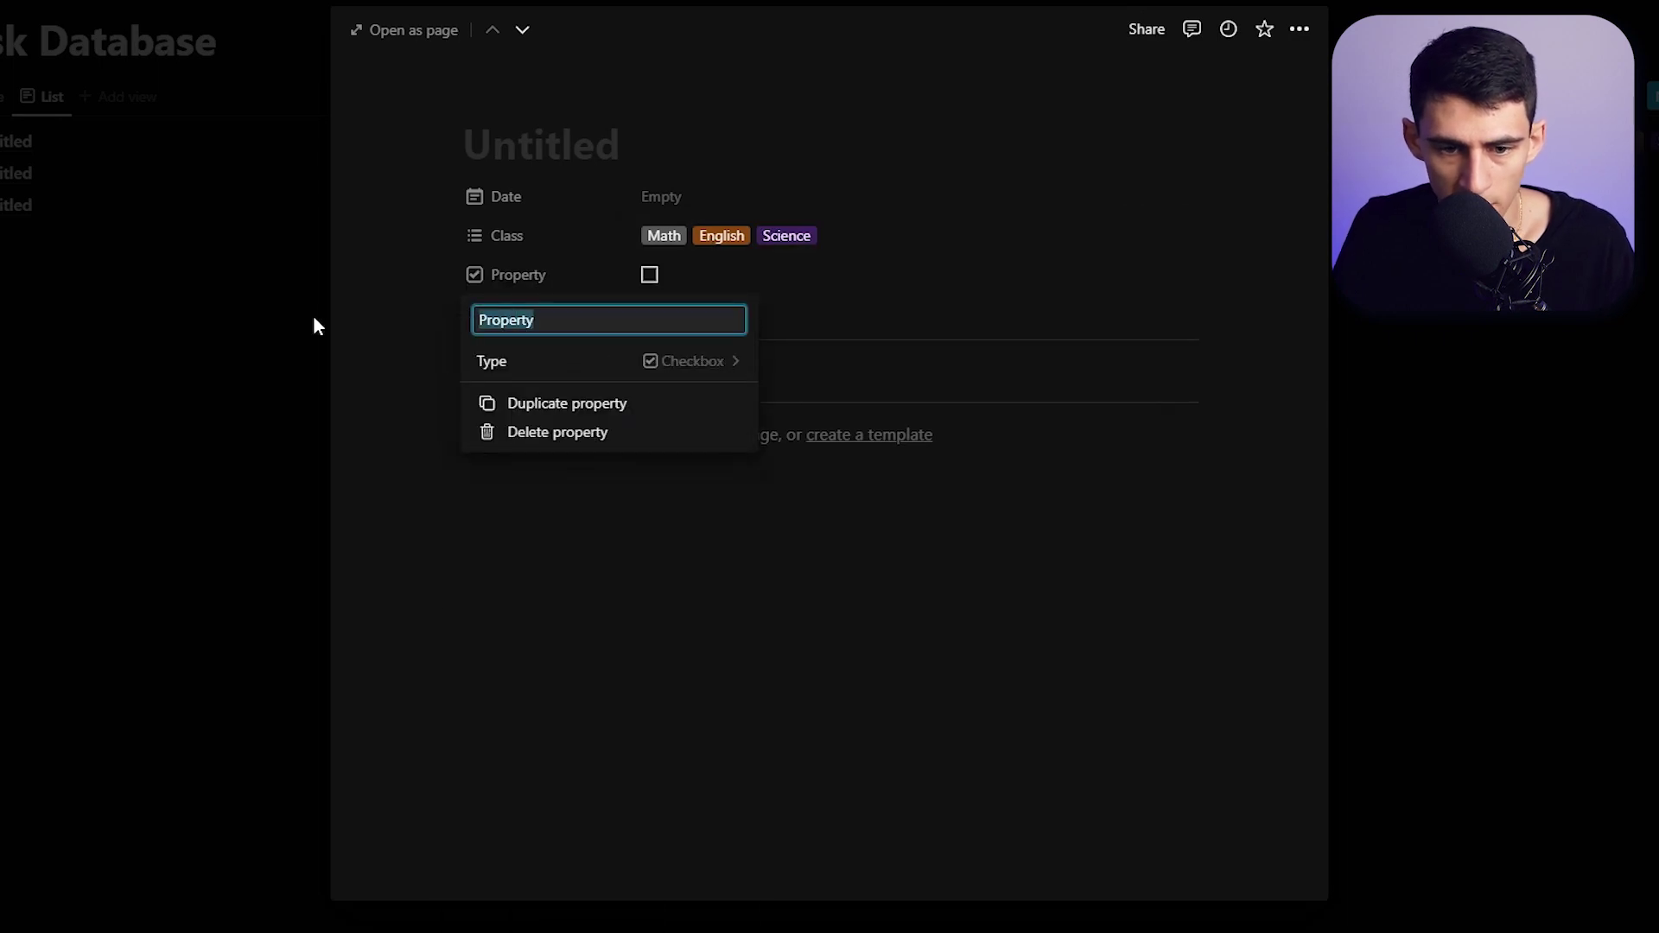
pyautogui.write('Status')
pyautogui.press('Return')
# Add a text property named "Notes" and move it above Status
pyautogui.click(553, 315)
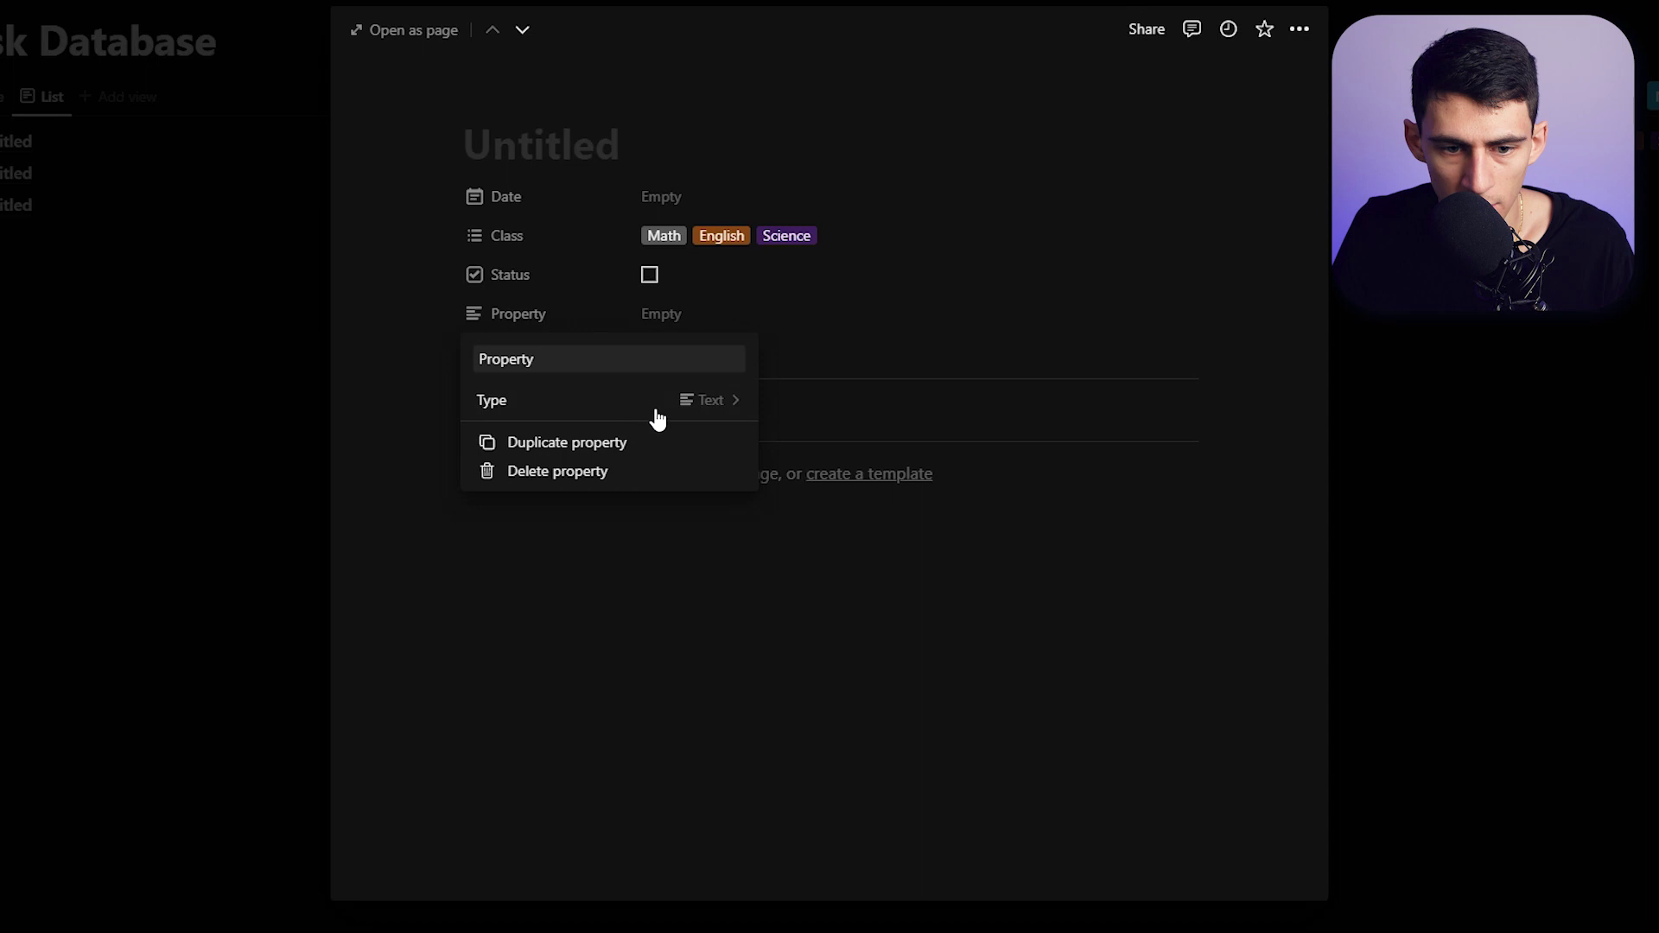
pyautogui.write('Relation')
pyautogui.hotkey('ctrl', 'a')
pyautogui.press('BackSpace')
pyautogui.write('Notes')
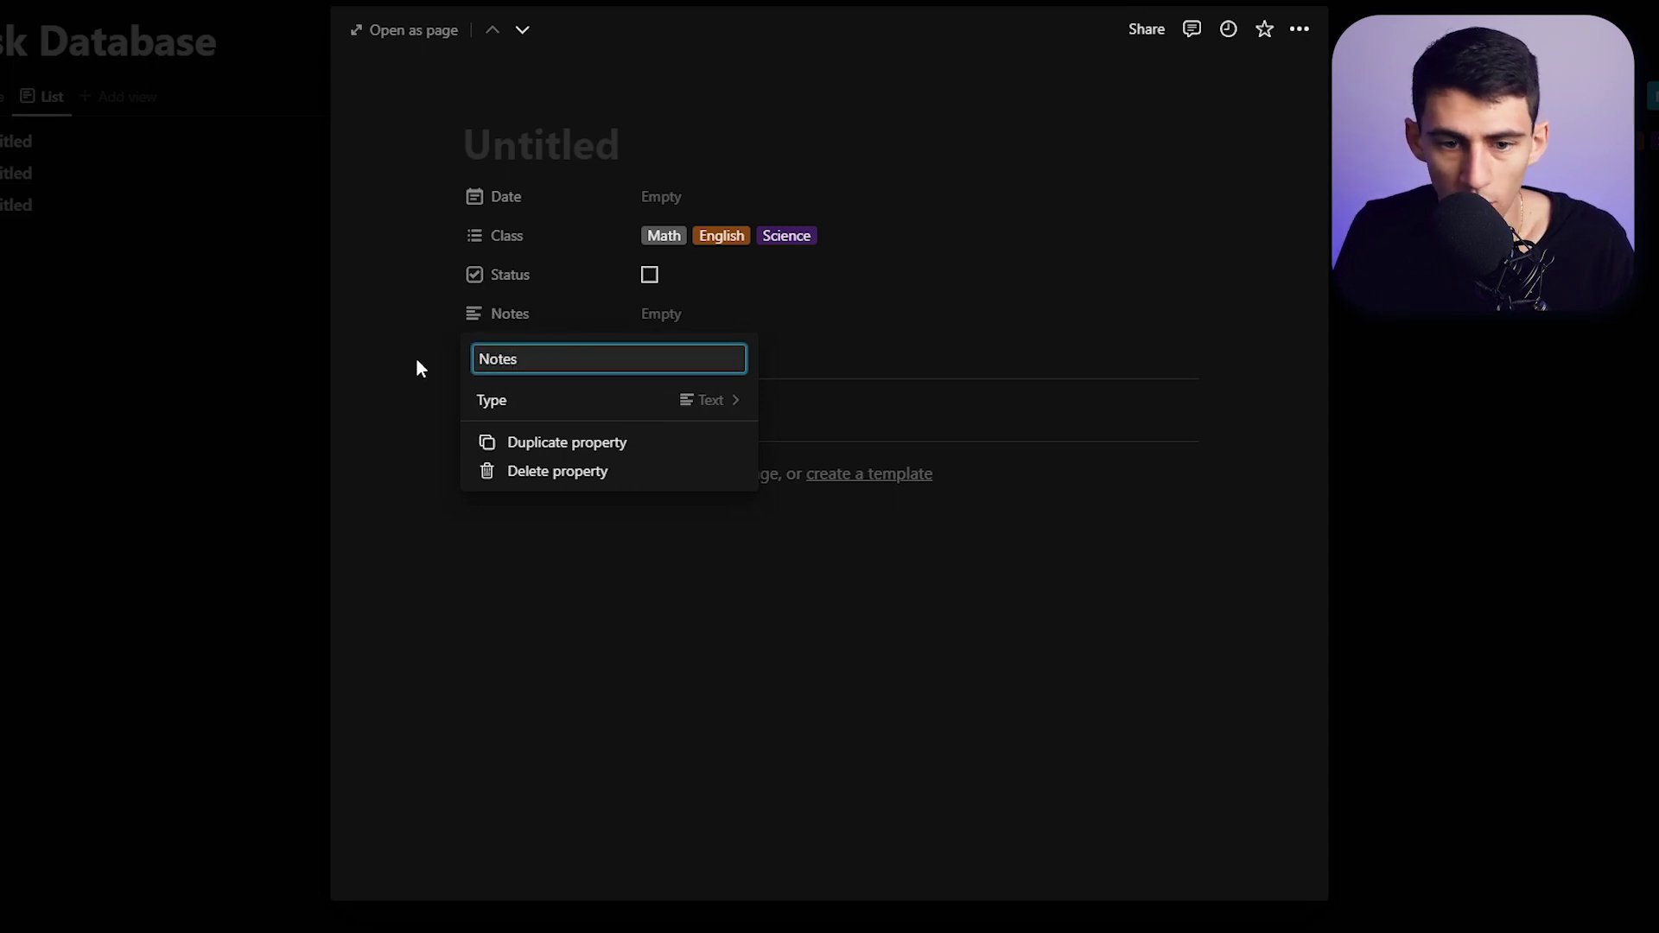
pyautogui.press('Return')
pyautogui.moveTo(515, 327); pyautogui.dragTo(515, 278)
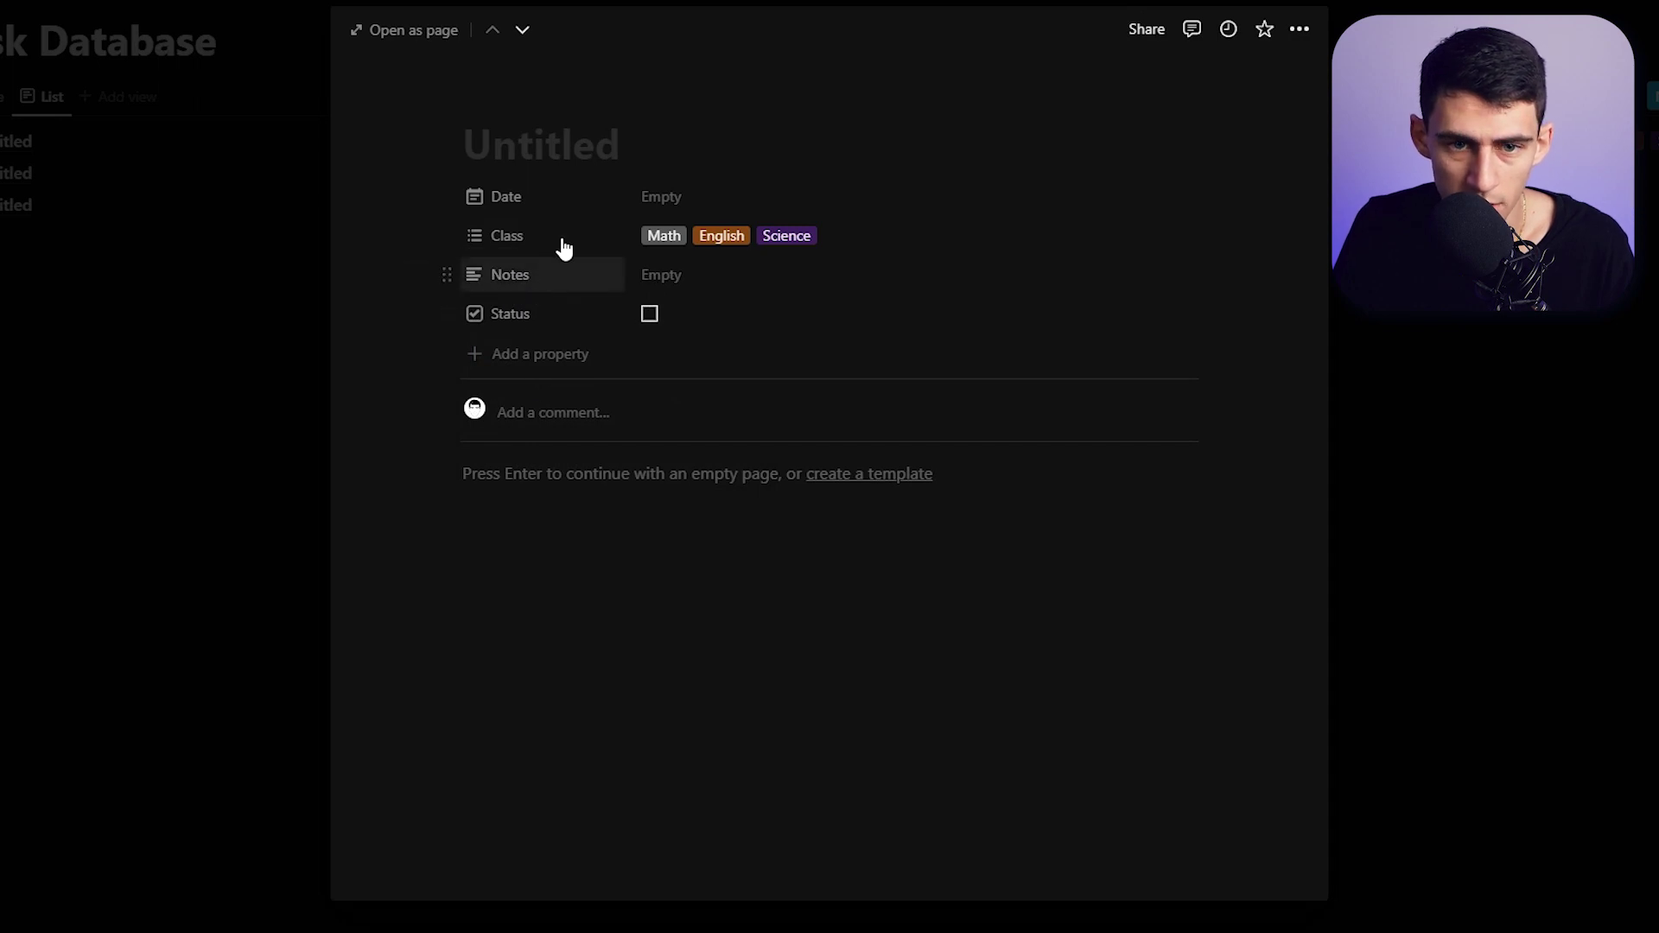
# Name the three database entries "Math Assignment", "English" and "Science"
pyautogui.click(598, 146)
pyautogui.write('Math Assignment')
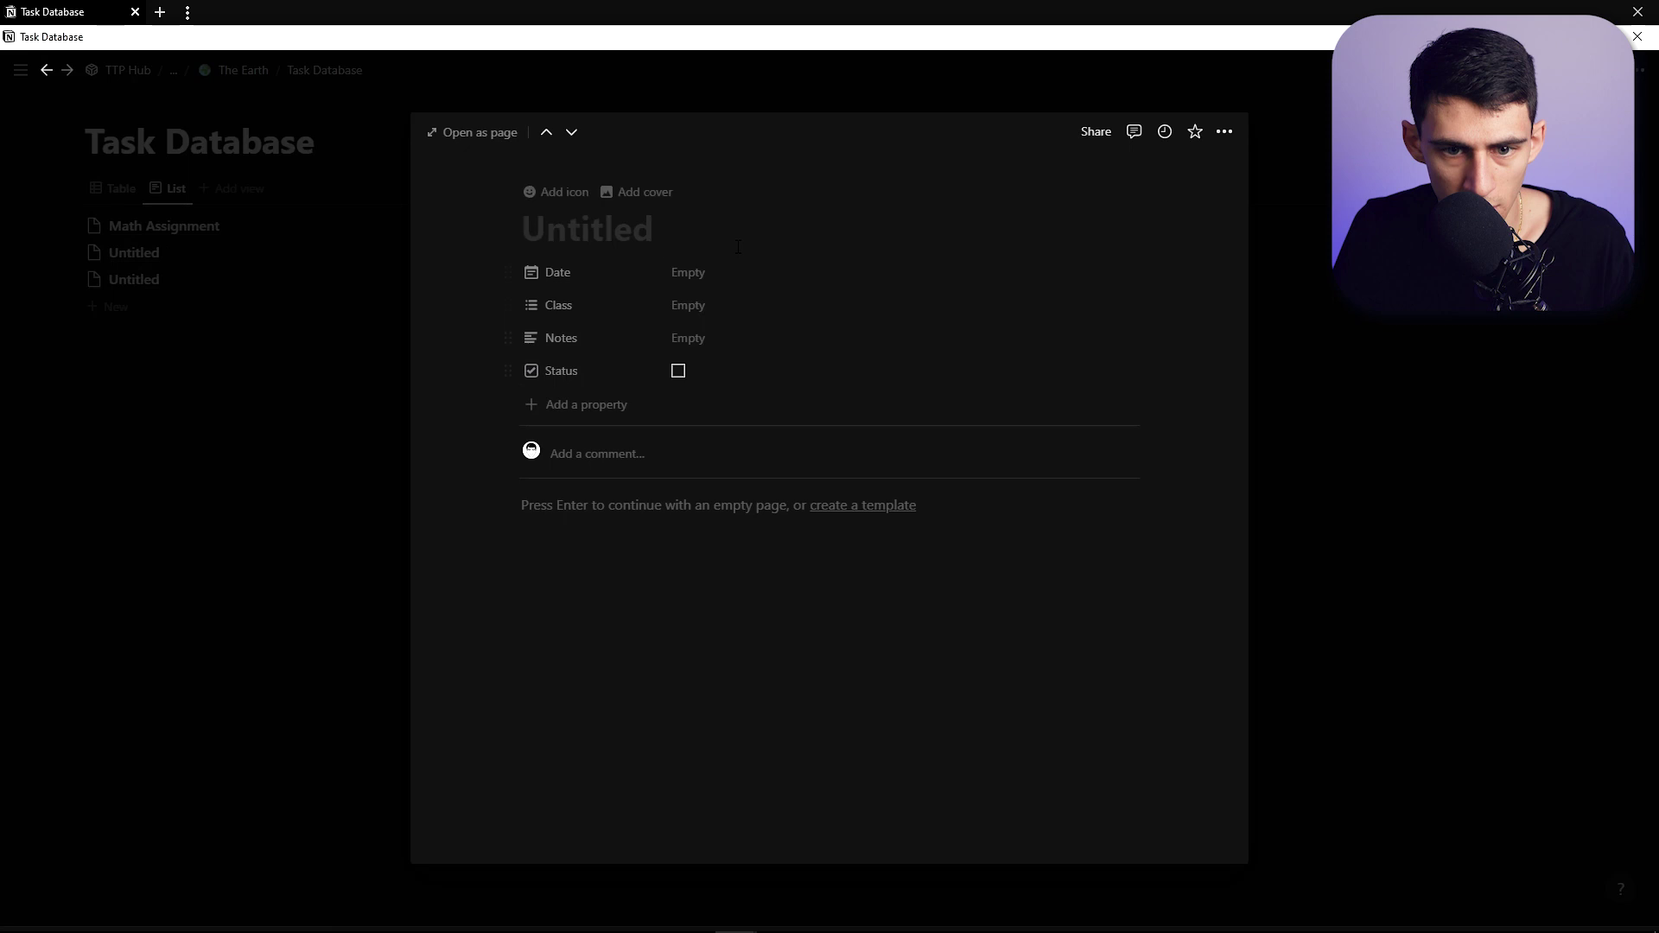
pyautogui.click(176, 279)
pyautogui.click(175, 279)
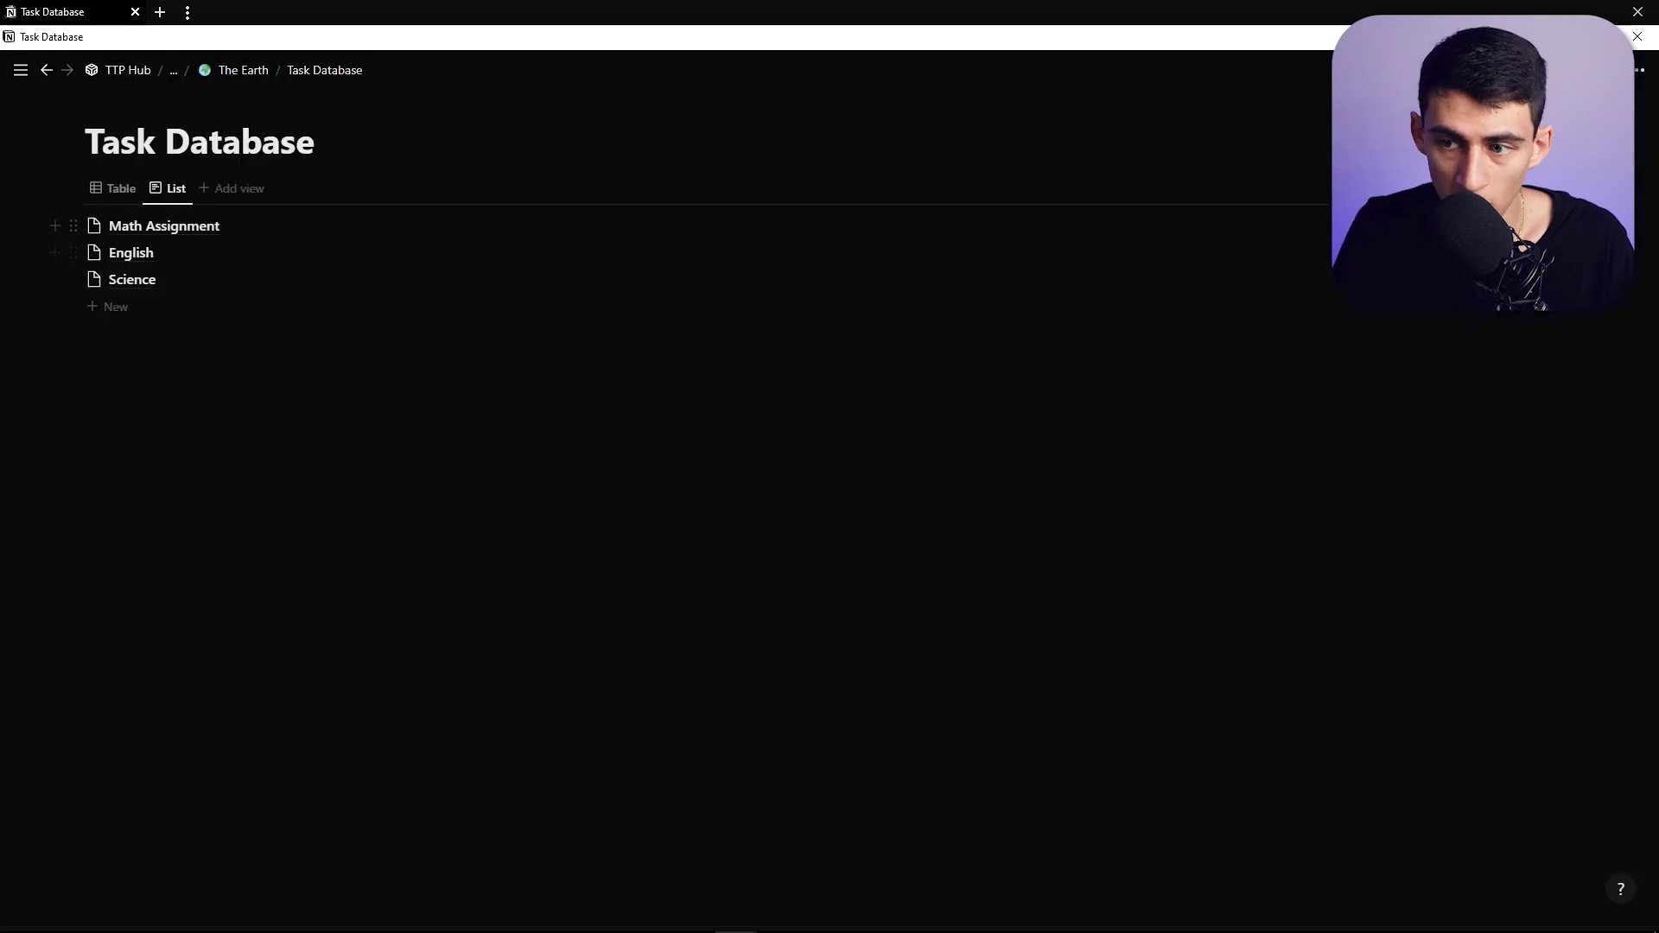
# Copy the database's view link and add a linked list view of The Earth's Task Database under Dashboard on the School Home page
pyautogui.click(1396, 459)
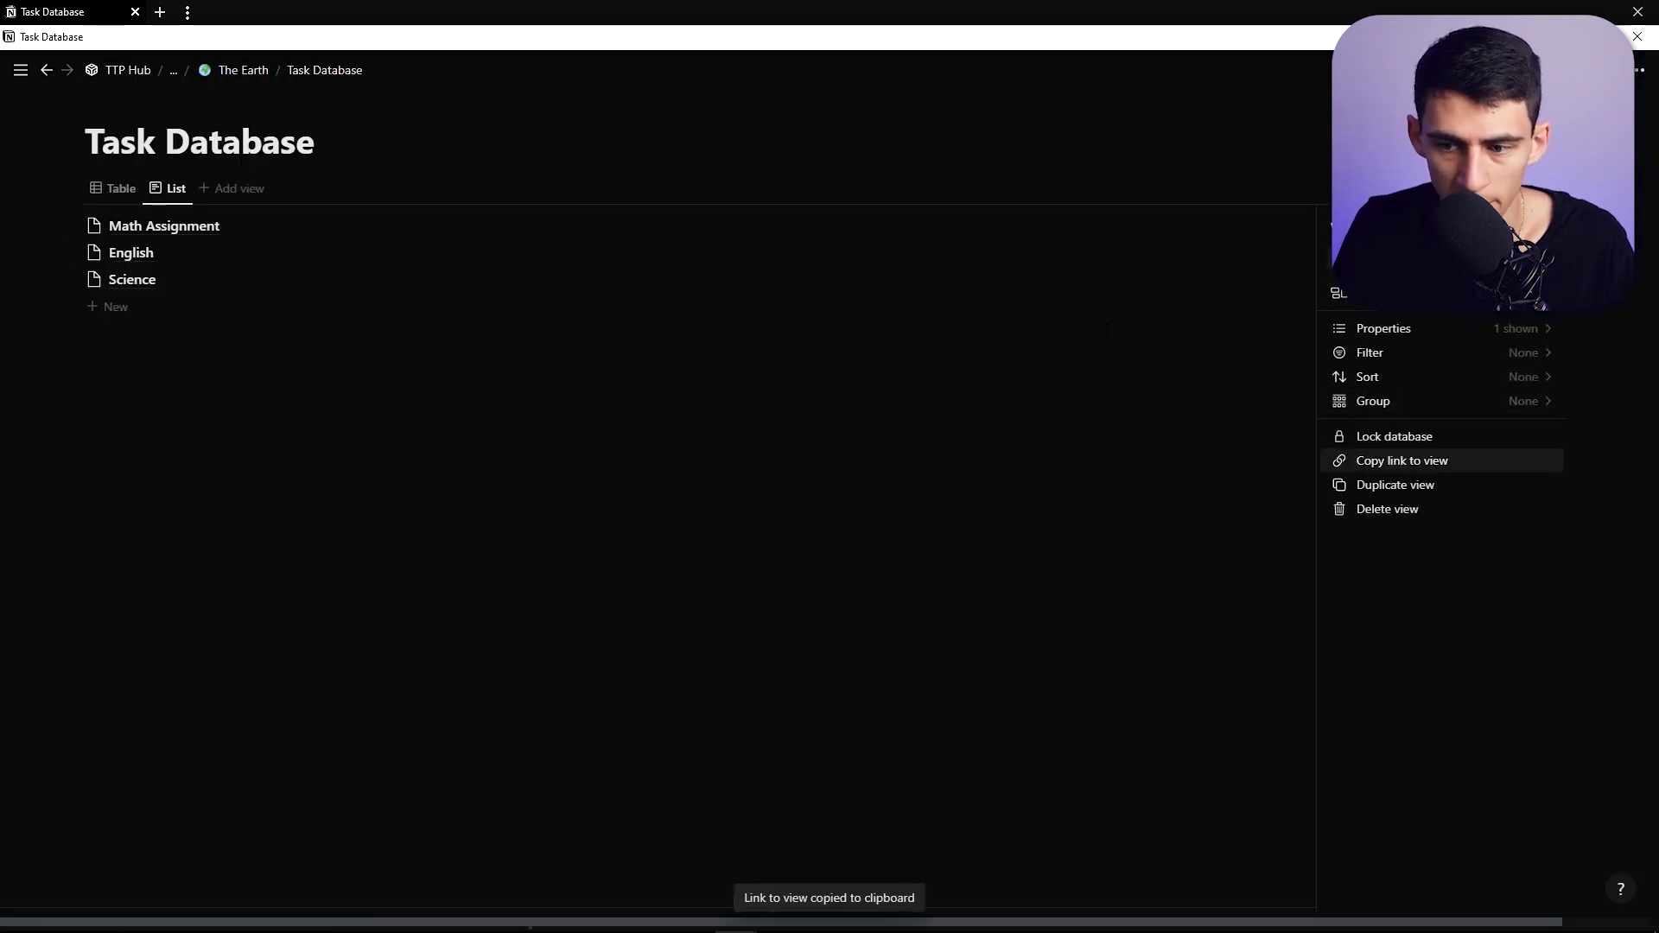
pyautogui.click(179, 70)
pyautogui.click(174, 168)
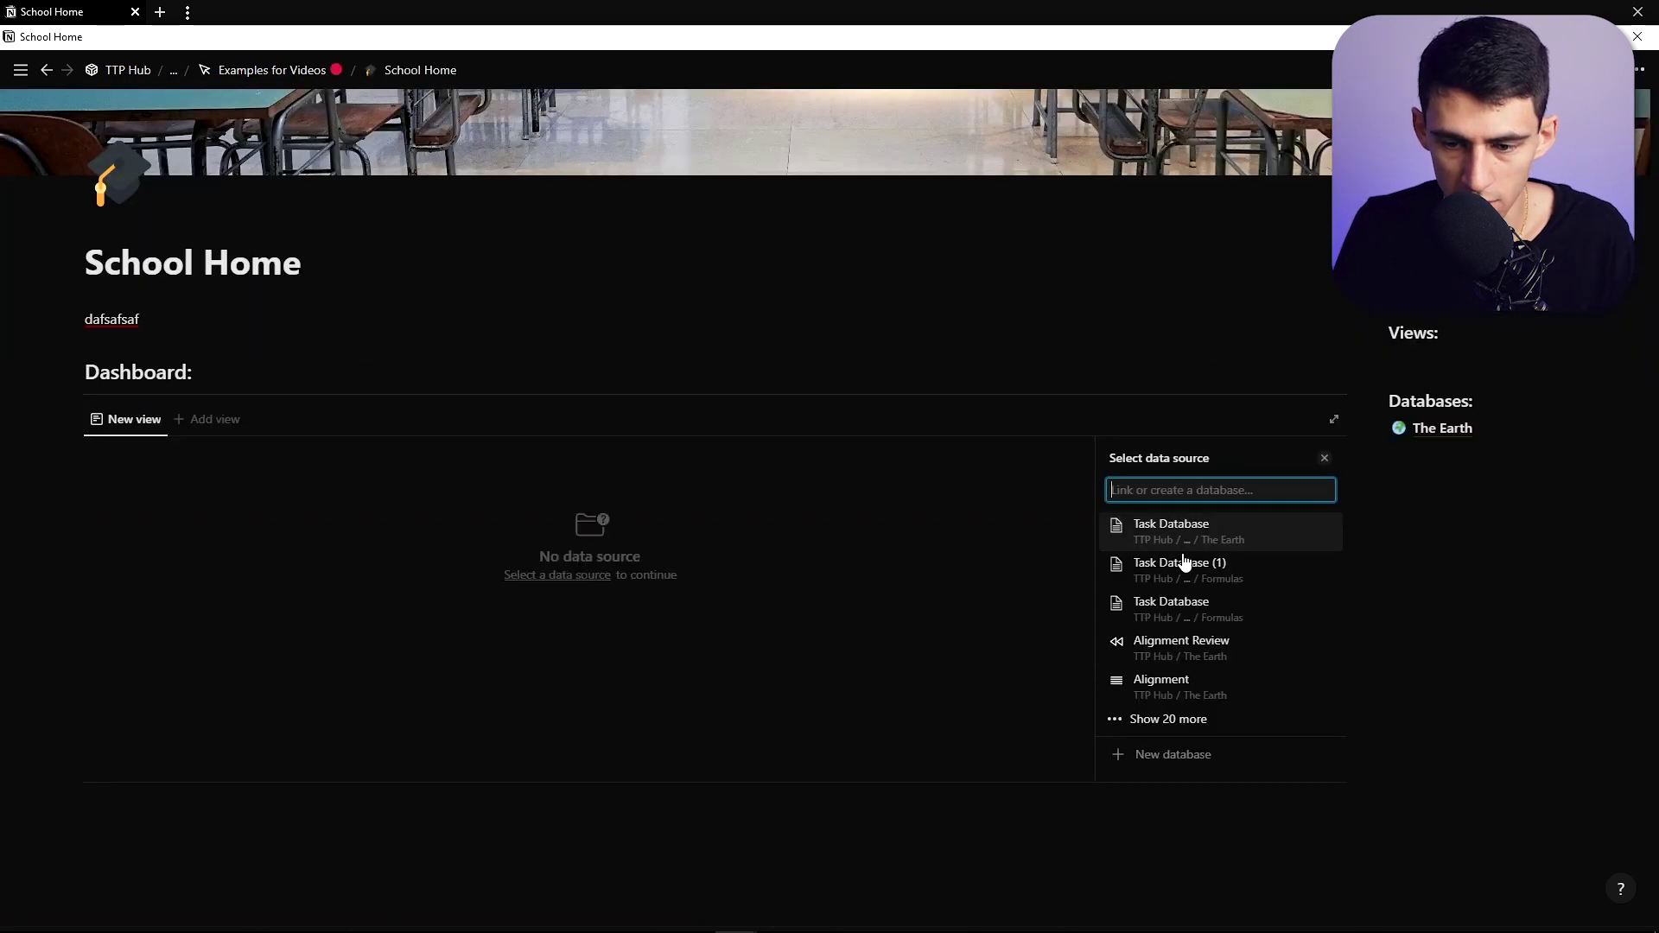
pyautogui.click(1234, 533)
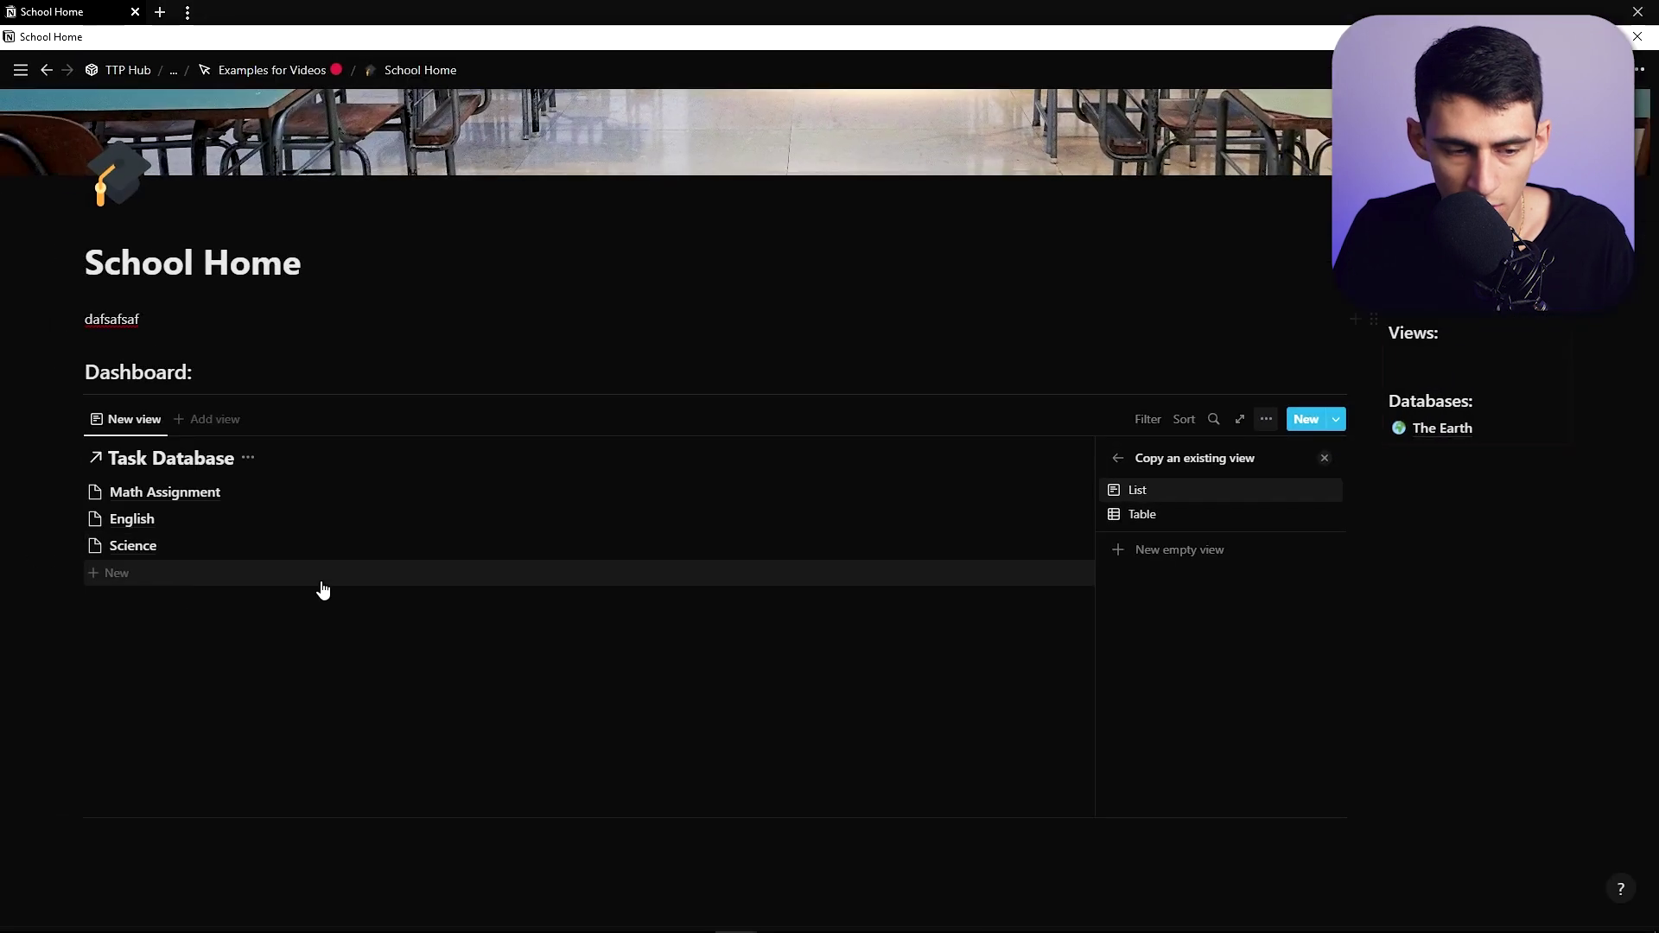
pyautogui.click(1208, 491)
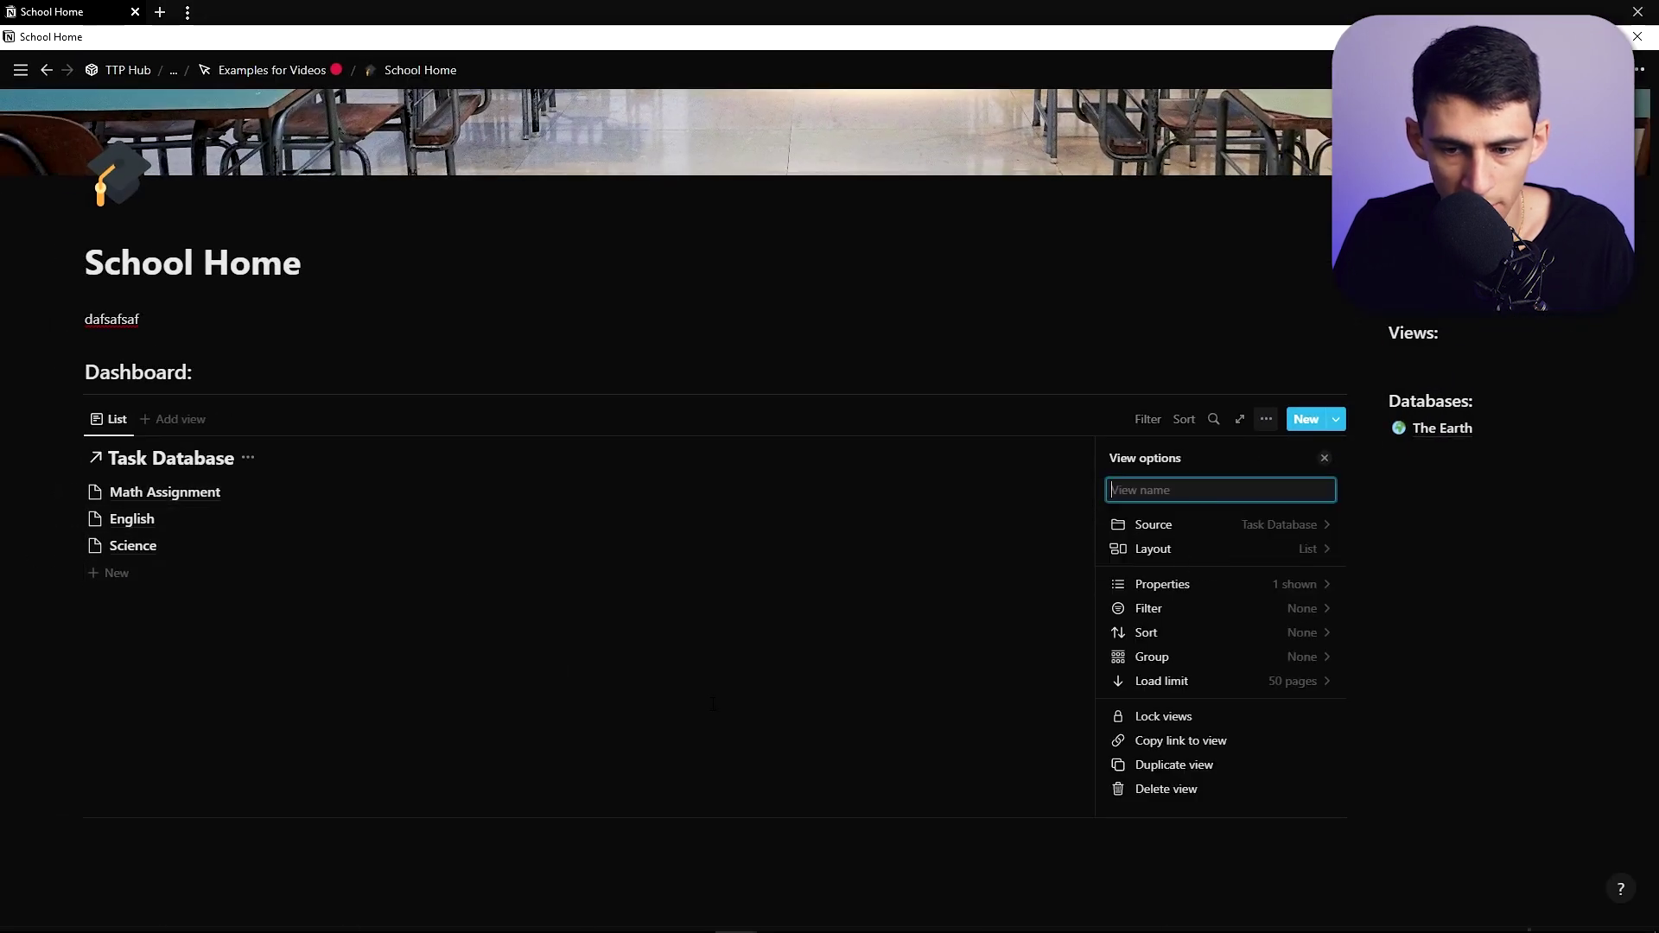
# Show the Status and Date properties in the linked list view and move Date above Class
pyautogui.click(1164, 639)
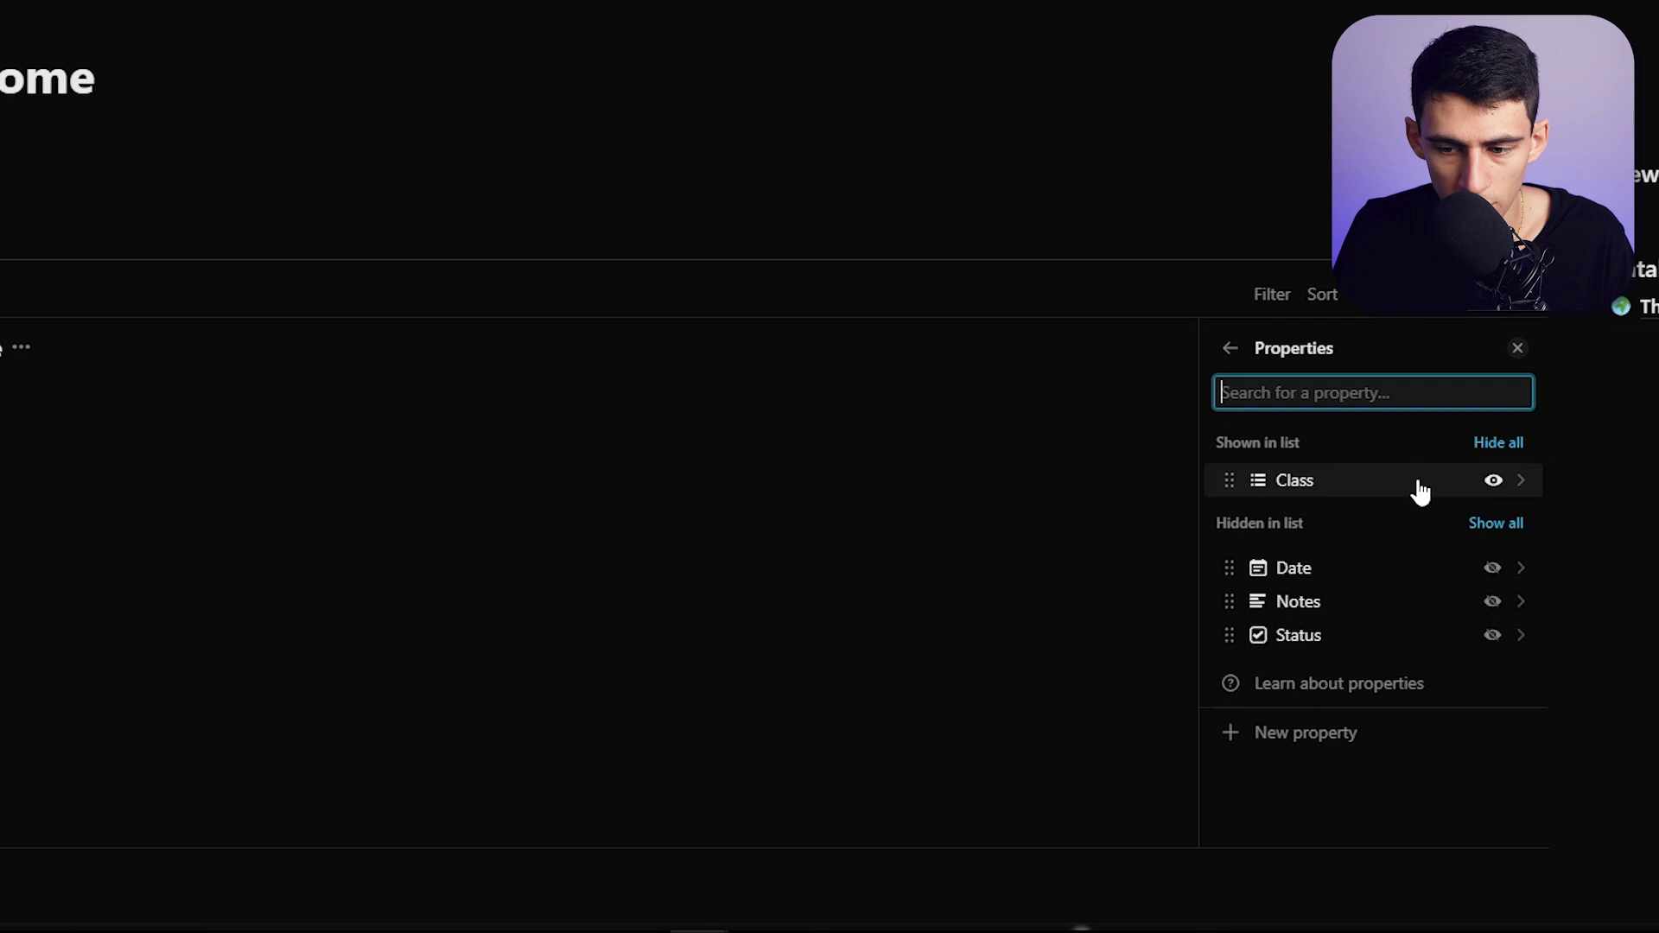
pyautogui.click(1305, 718)
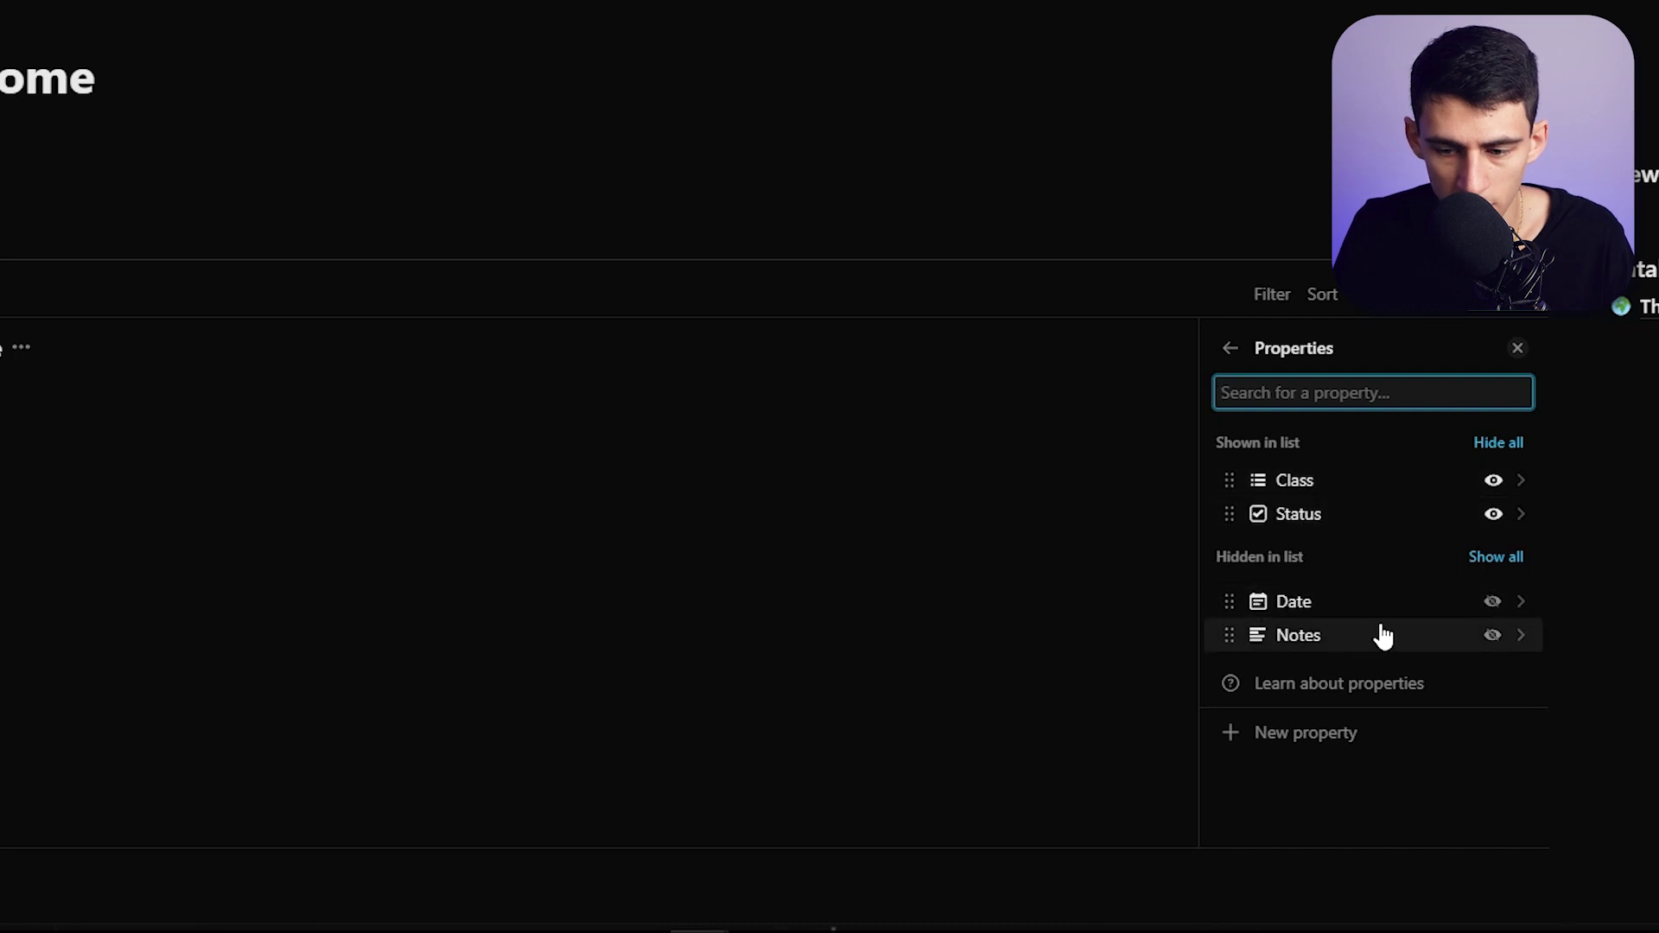
pyautogui.click(1492, 601)
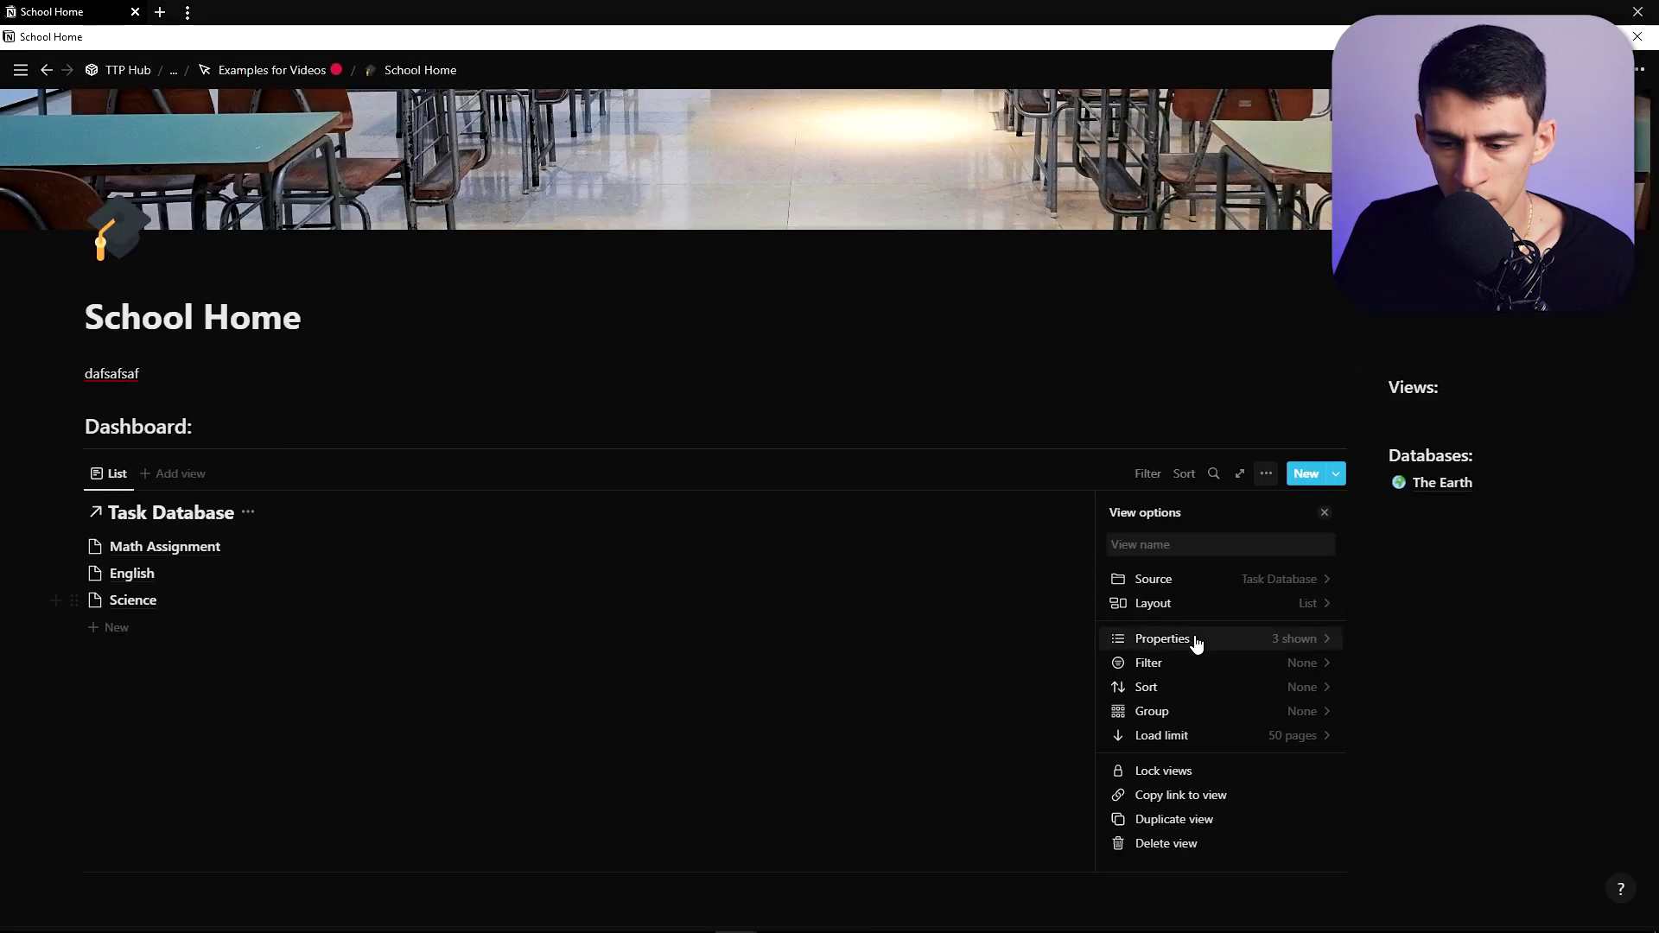
pyautogui.click(1196, 643)
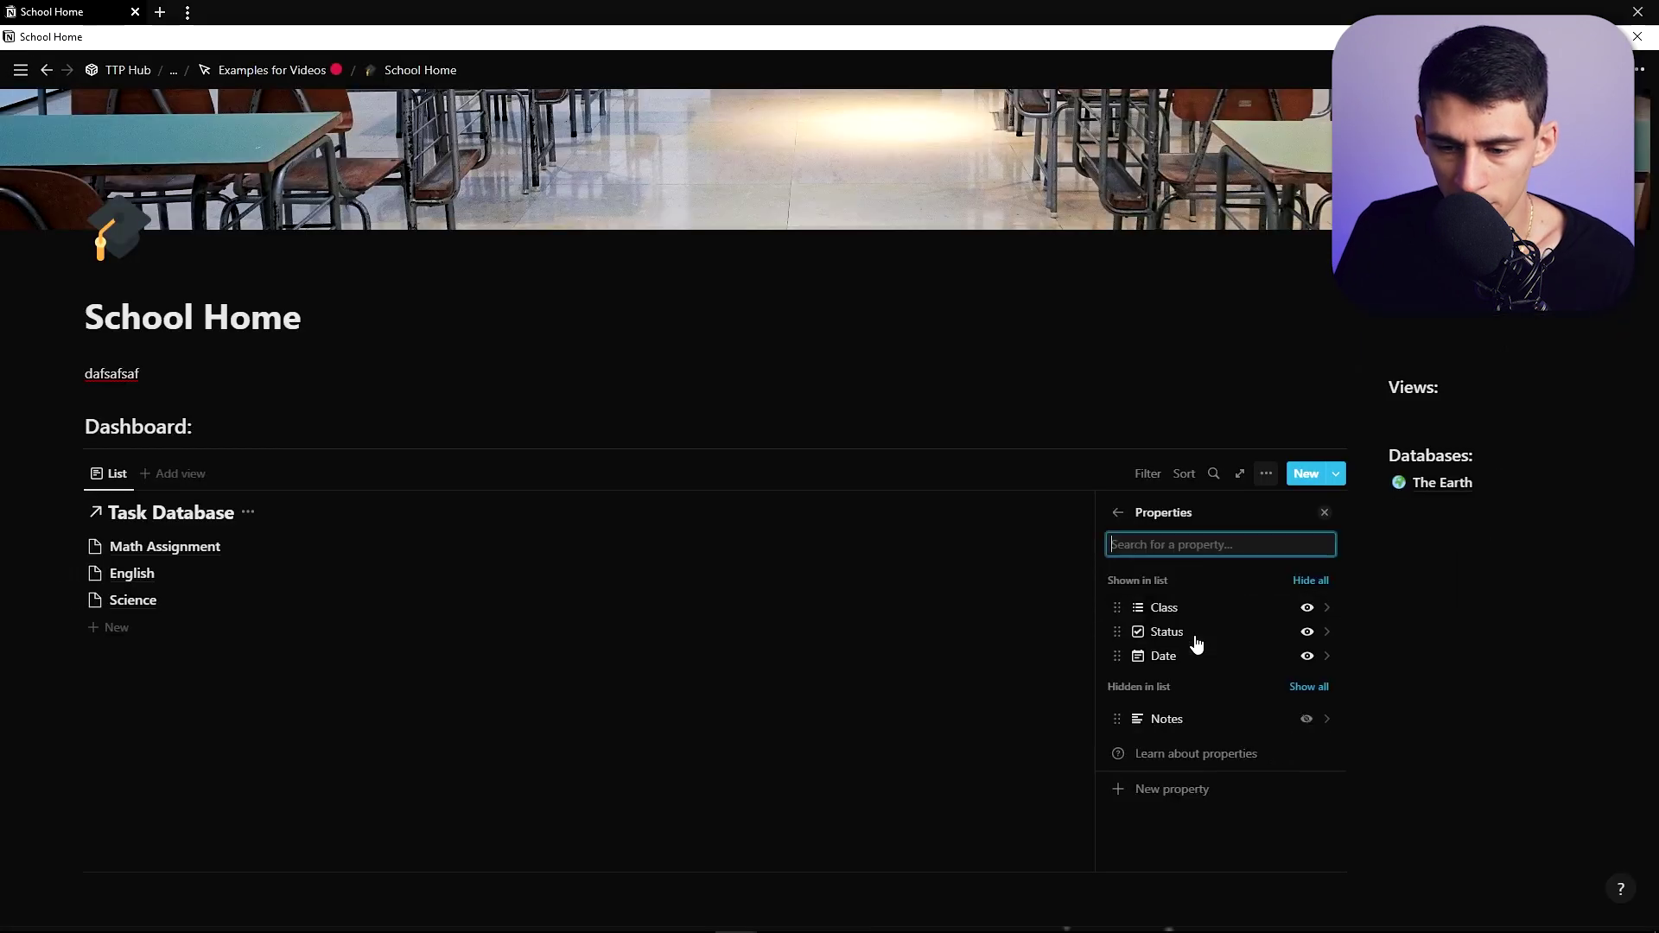
pyautogui.moveTo(1106, 658); pyautogui.dragTo(1111, 594)
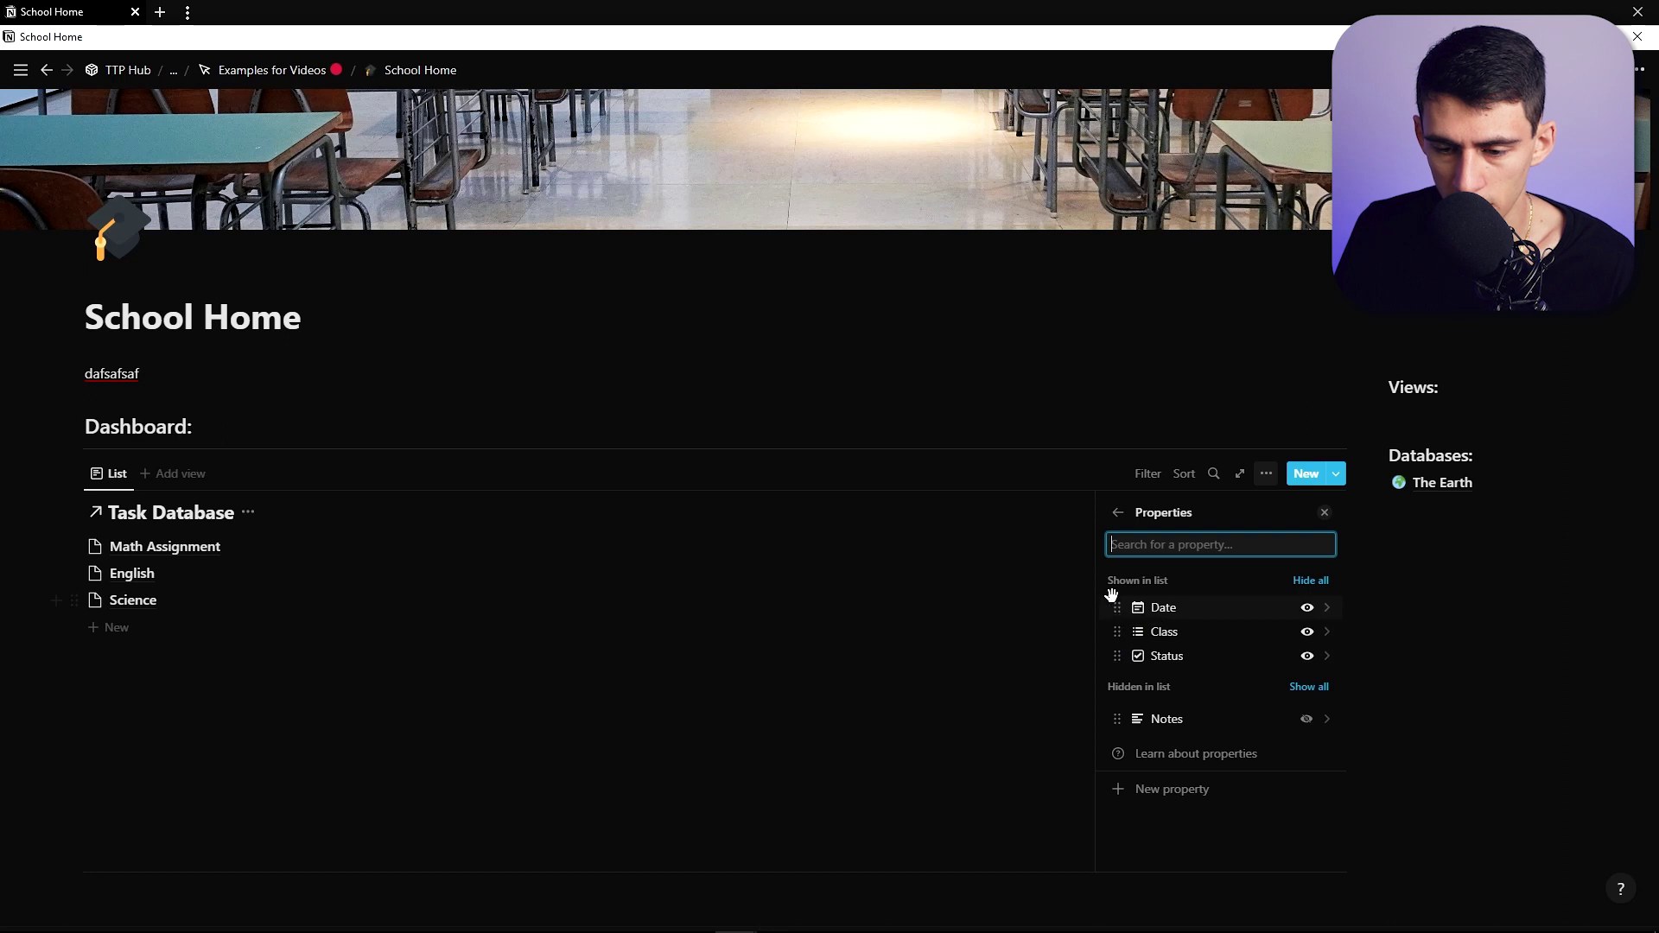
# Rename the linked Task Database view to "This Week"
pyautogui.click(726, 670)
pyautogui.click(125, 484)
pyautogui.click(121, 546)
pyautogui.write('This Week')
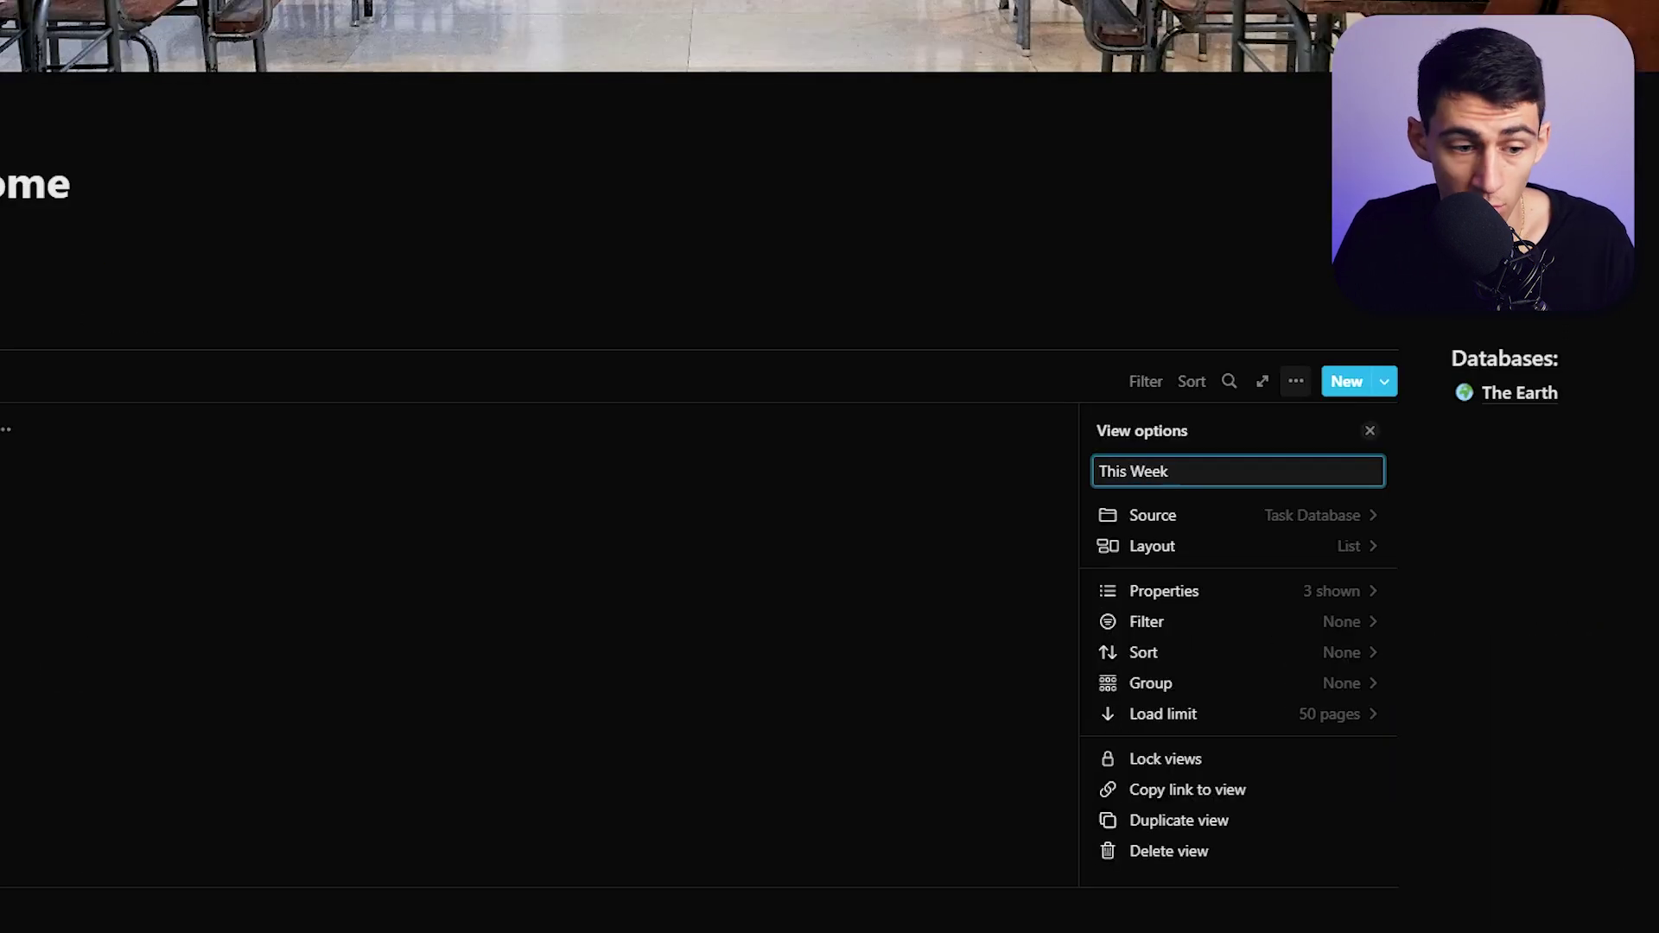
# Add a formula property named "Day of the Week" to the Math Assignment entry
pyautogui.click(119, 474)
pyautogui.click(489, 341)
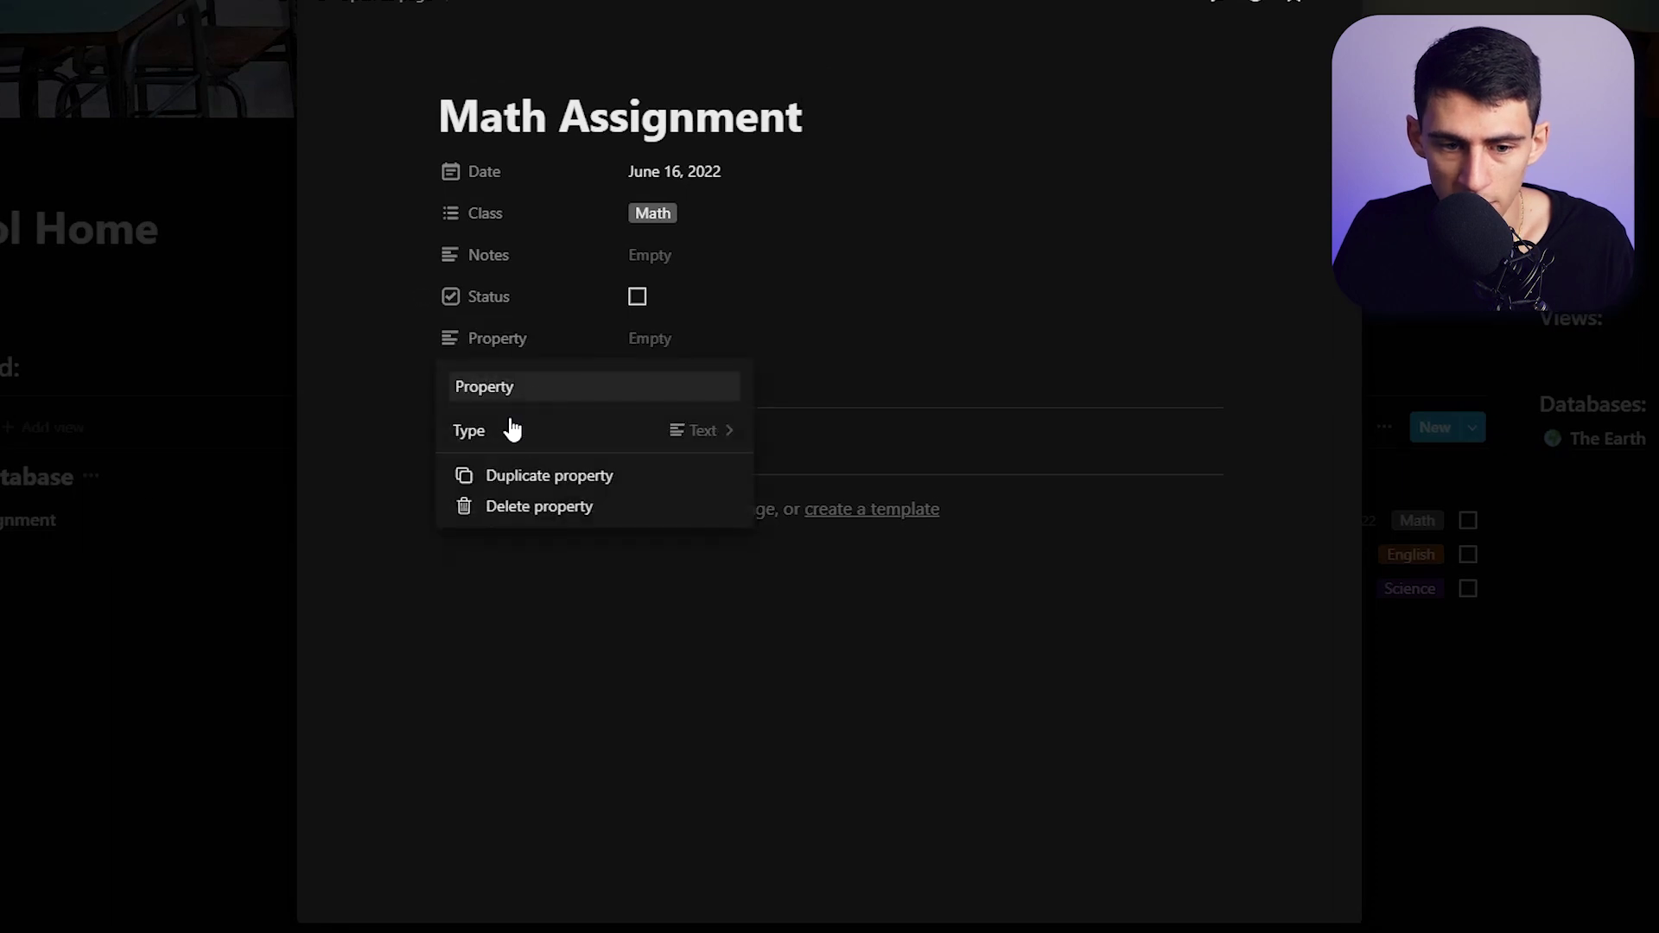
pyautogui.click(512, 428)
pyautogui.press('Escape')
pyautogui.press('BackSpace')
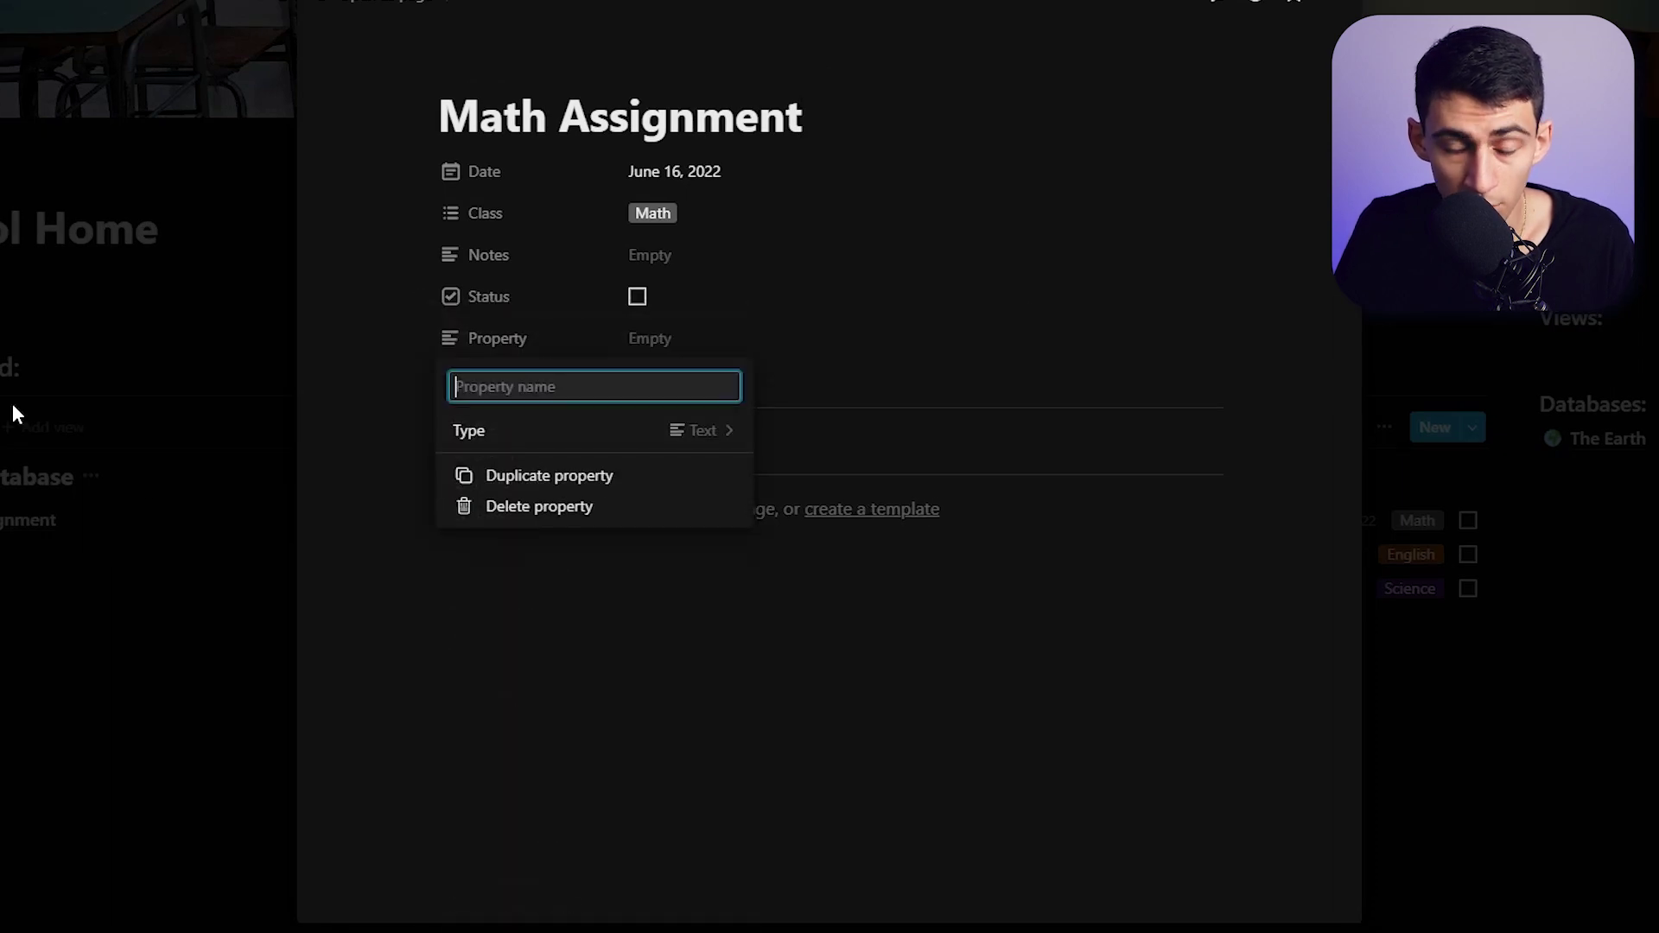
pyautogui.write('Day of the Week')
pyautogui.press('Return')
# Add a second formula property named "This Week?" to the Math Assignment entry
pyautogui.click(557, 372)
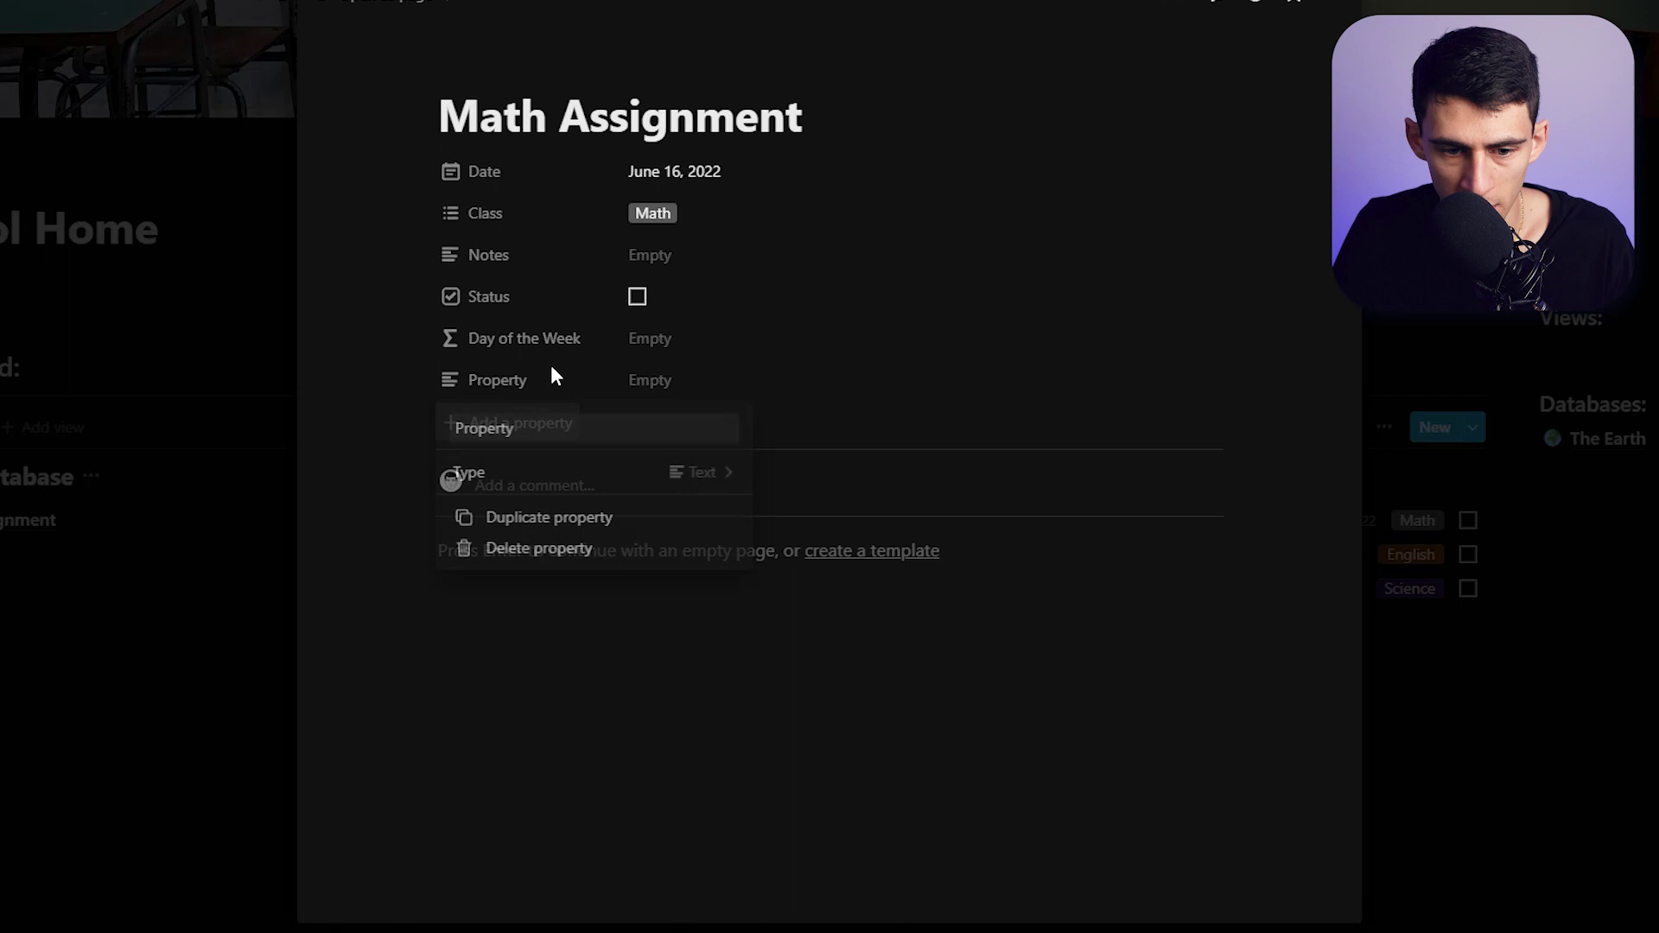
pyautogui.click(577, 475)
pyautogui.press('Escape')
pyautogui.write('This Week?')
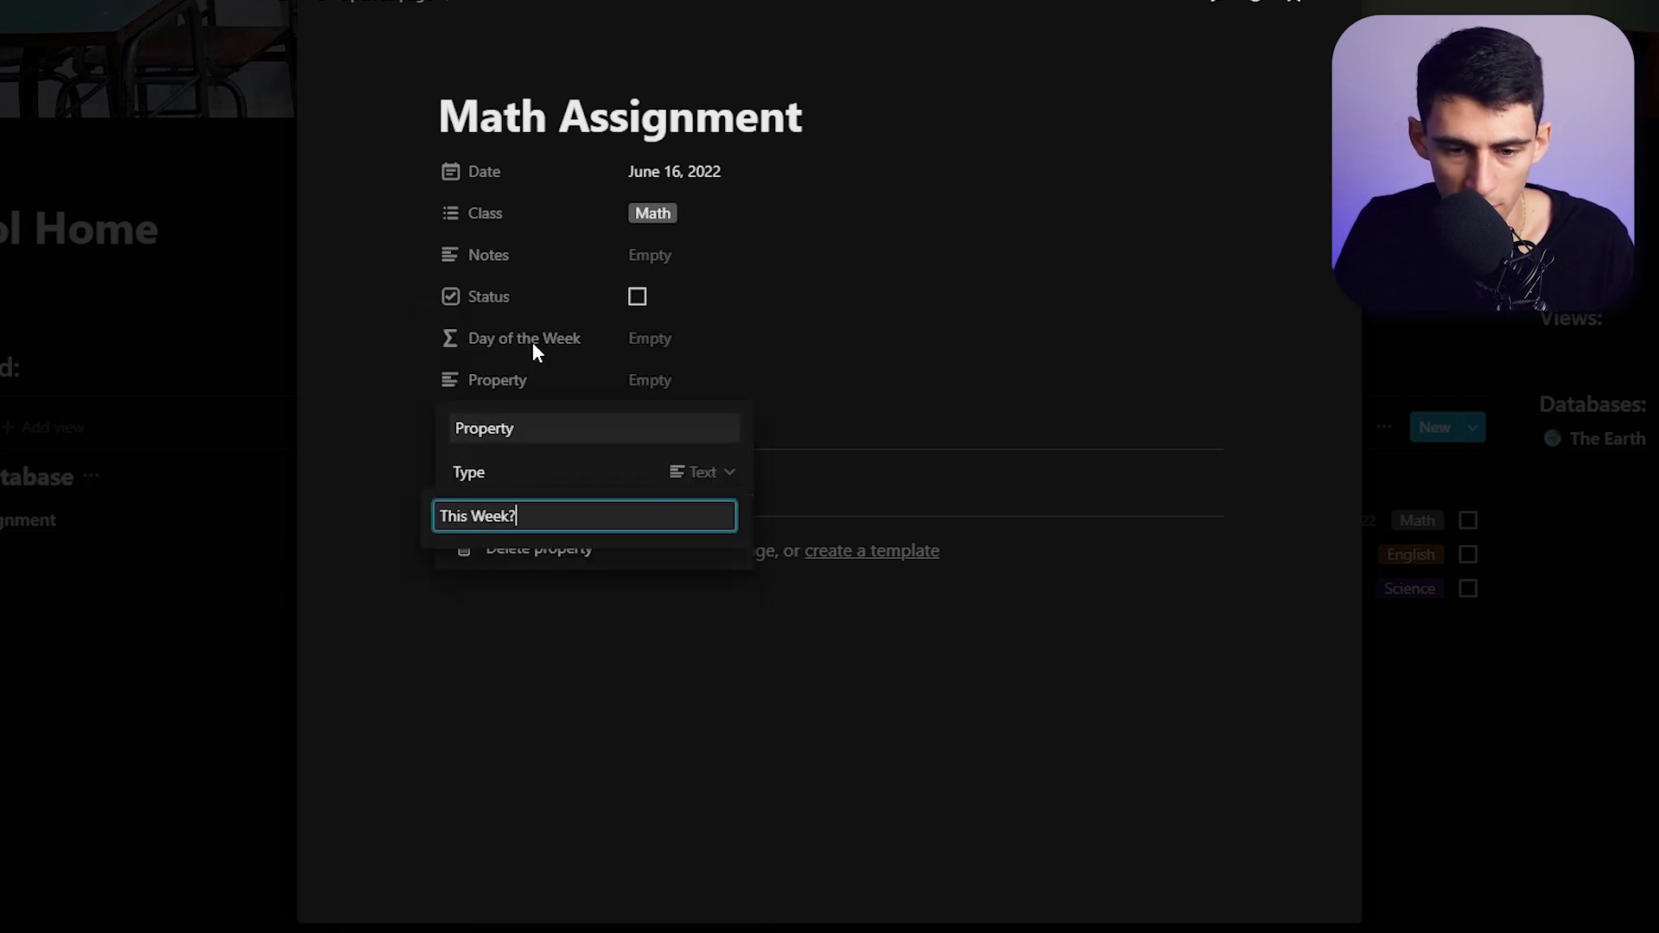
pyautogui.click(689, 482)
pyautogui.write('form')
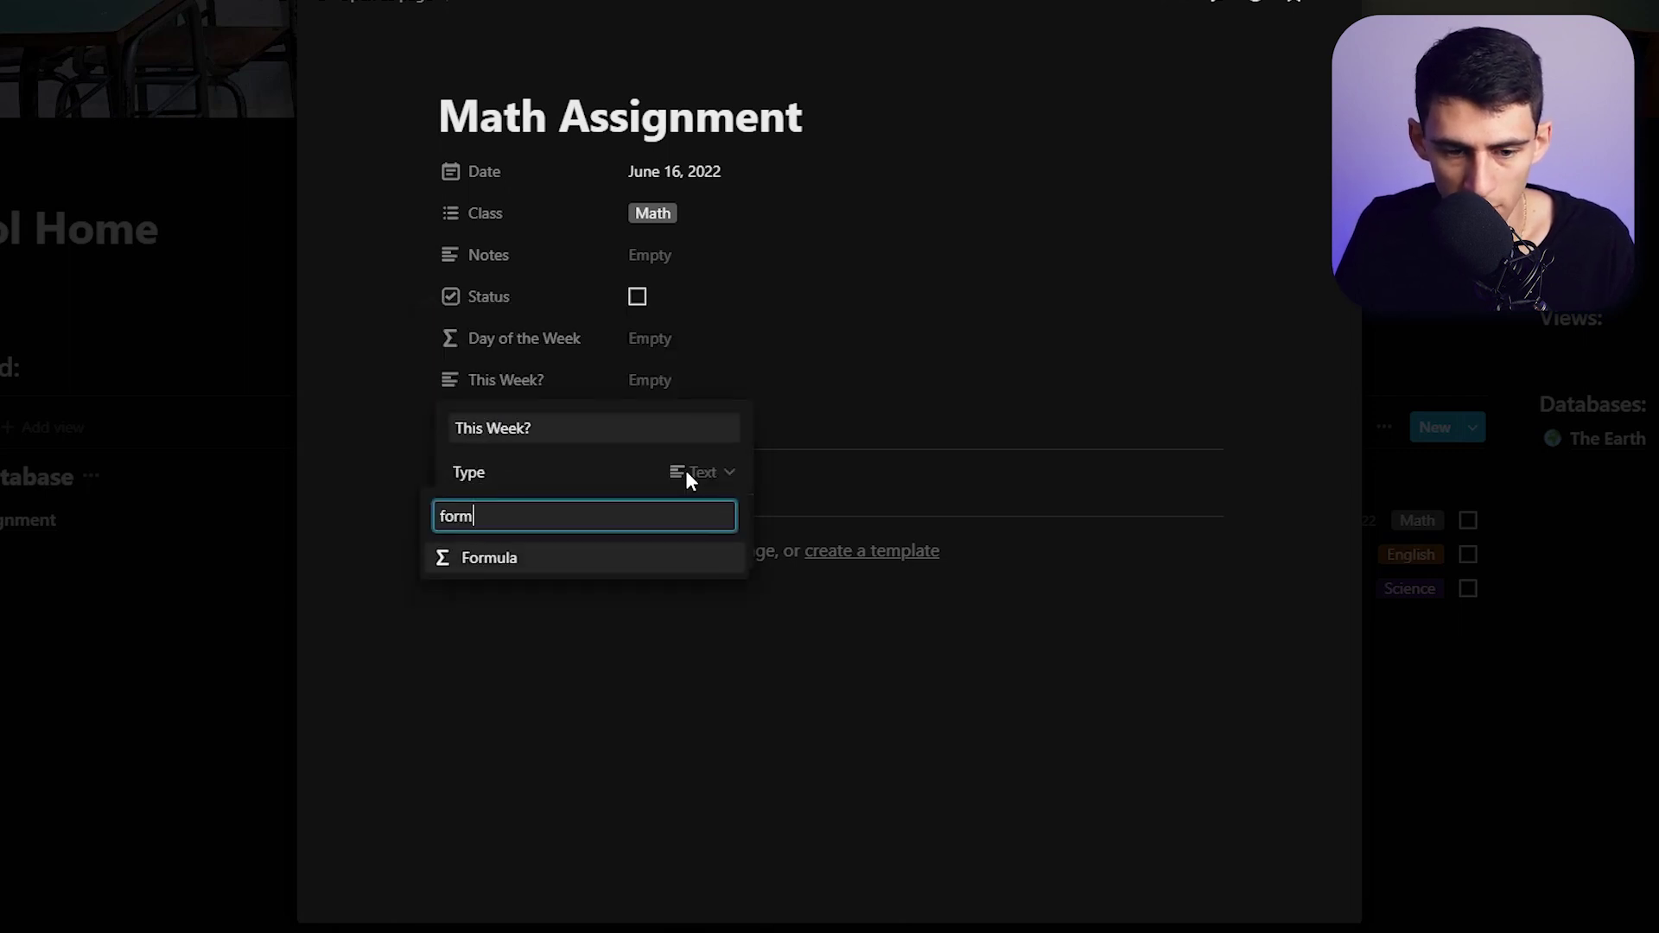
pyautogui.press('Return')
# Set the Day of the Week formula to formatDate(prop("Date"), "dddd")
pyautogui.click(719, 381)
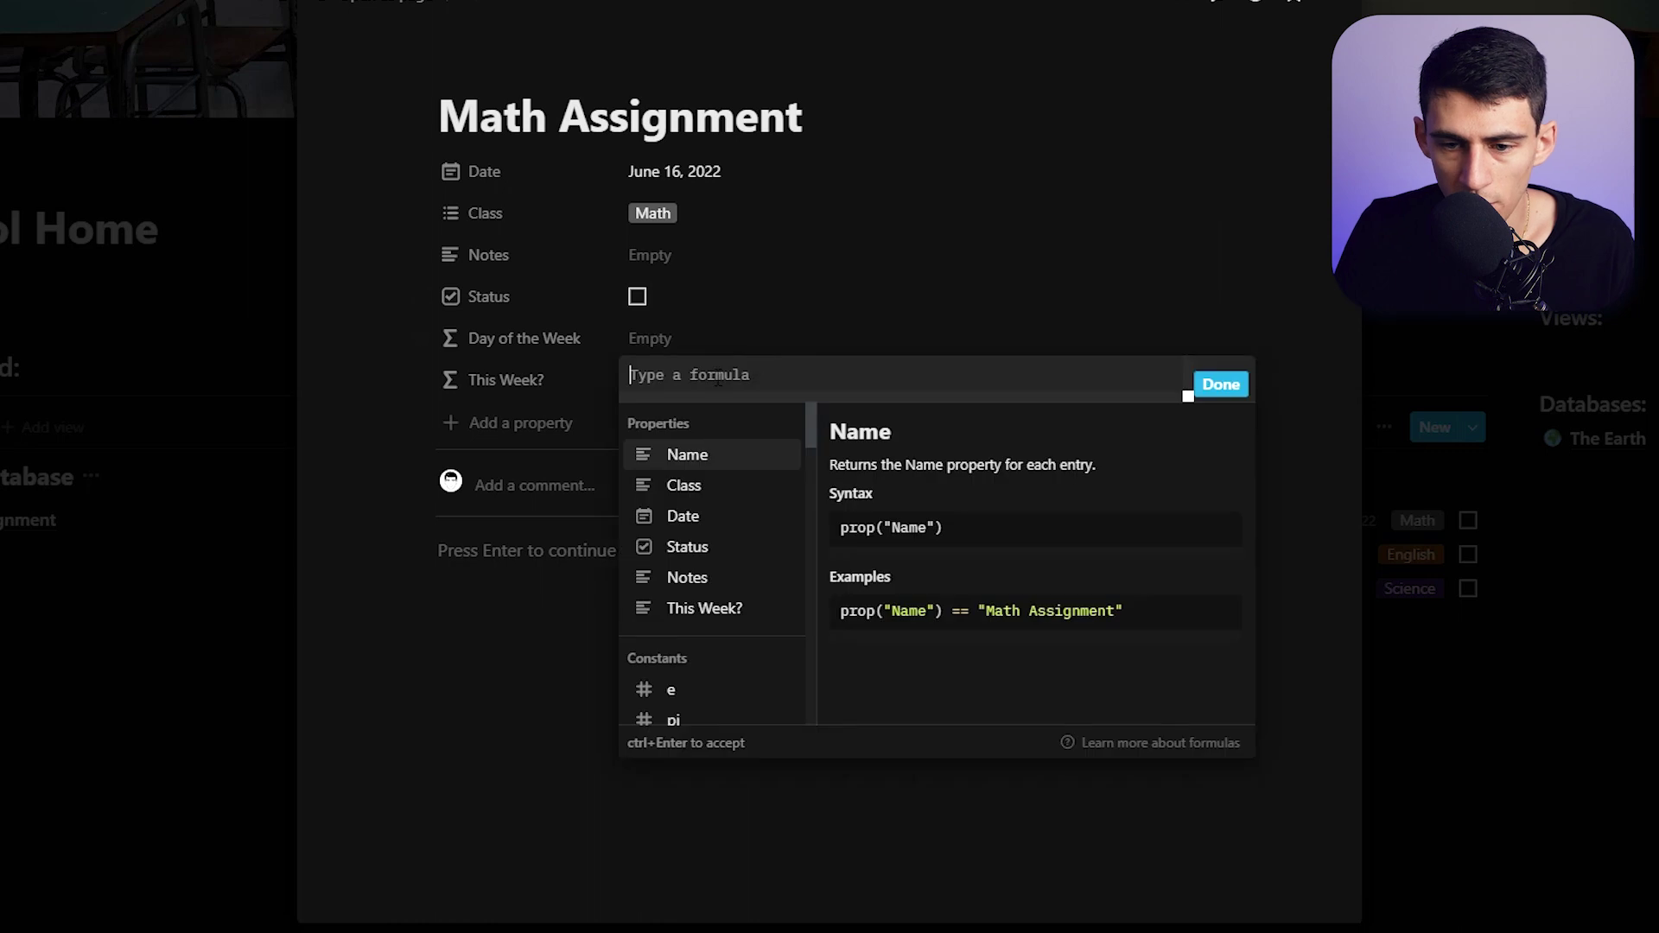
pyautogui.write('formatDate')
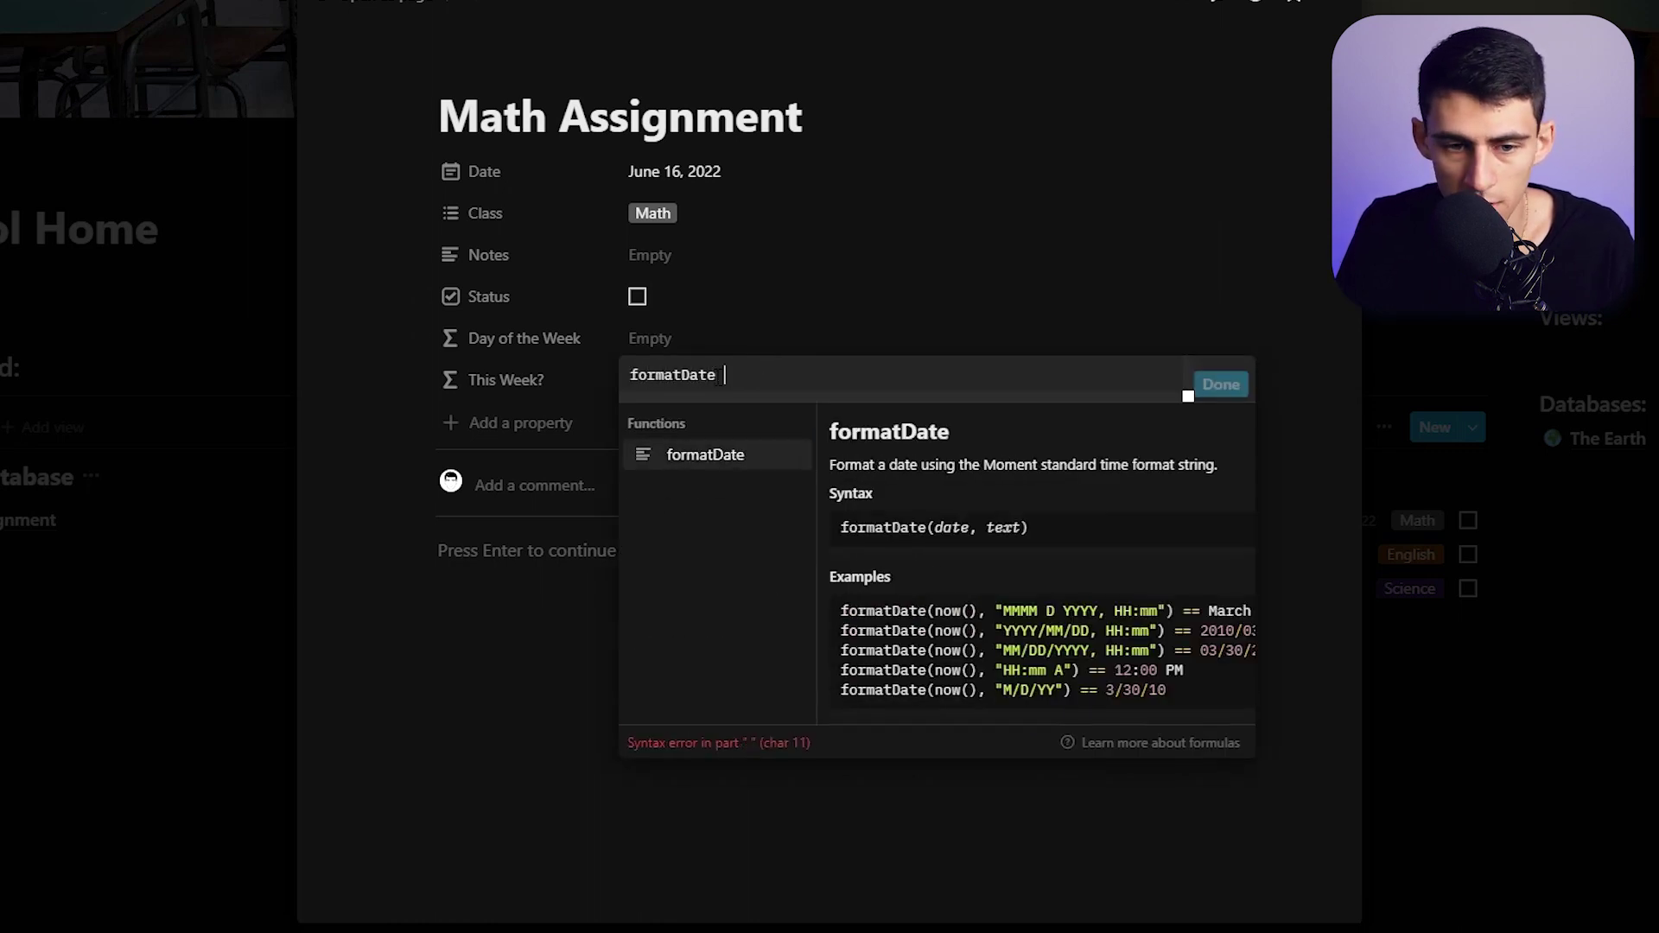
pyautogui.press('BackSpace')
pyautogui.write('(')
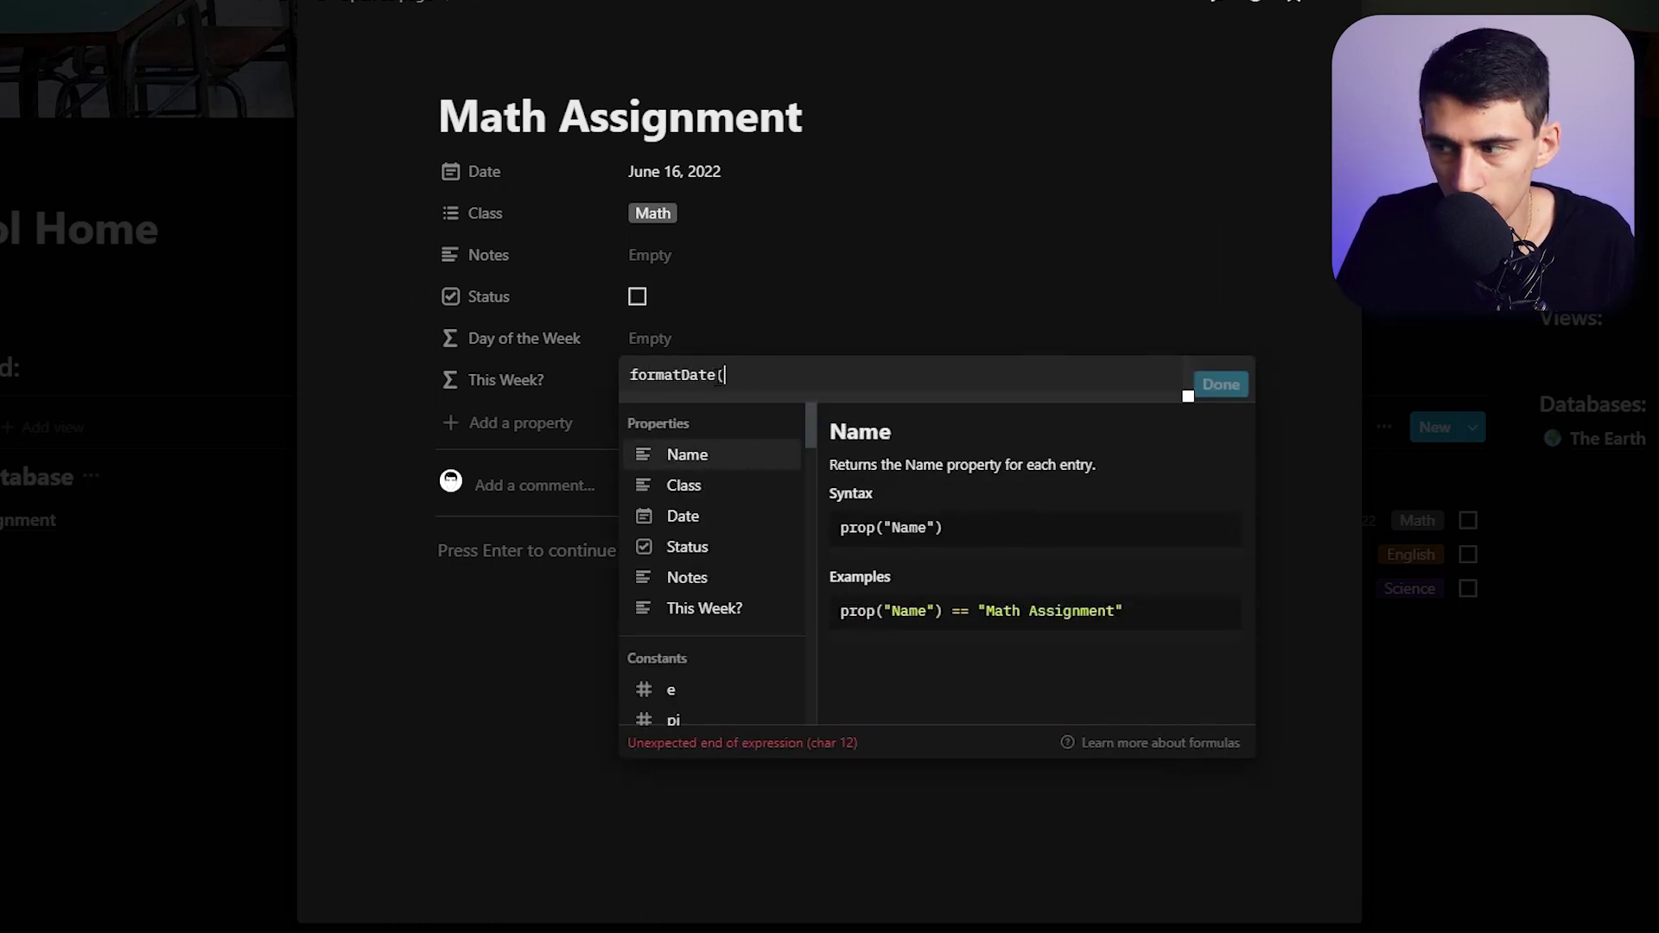
pyautogui.write('rr')
pyautogui.press('BackSpace')
pyautogui.write('prop("Date"), "')
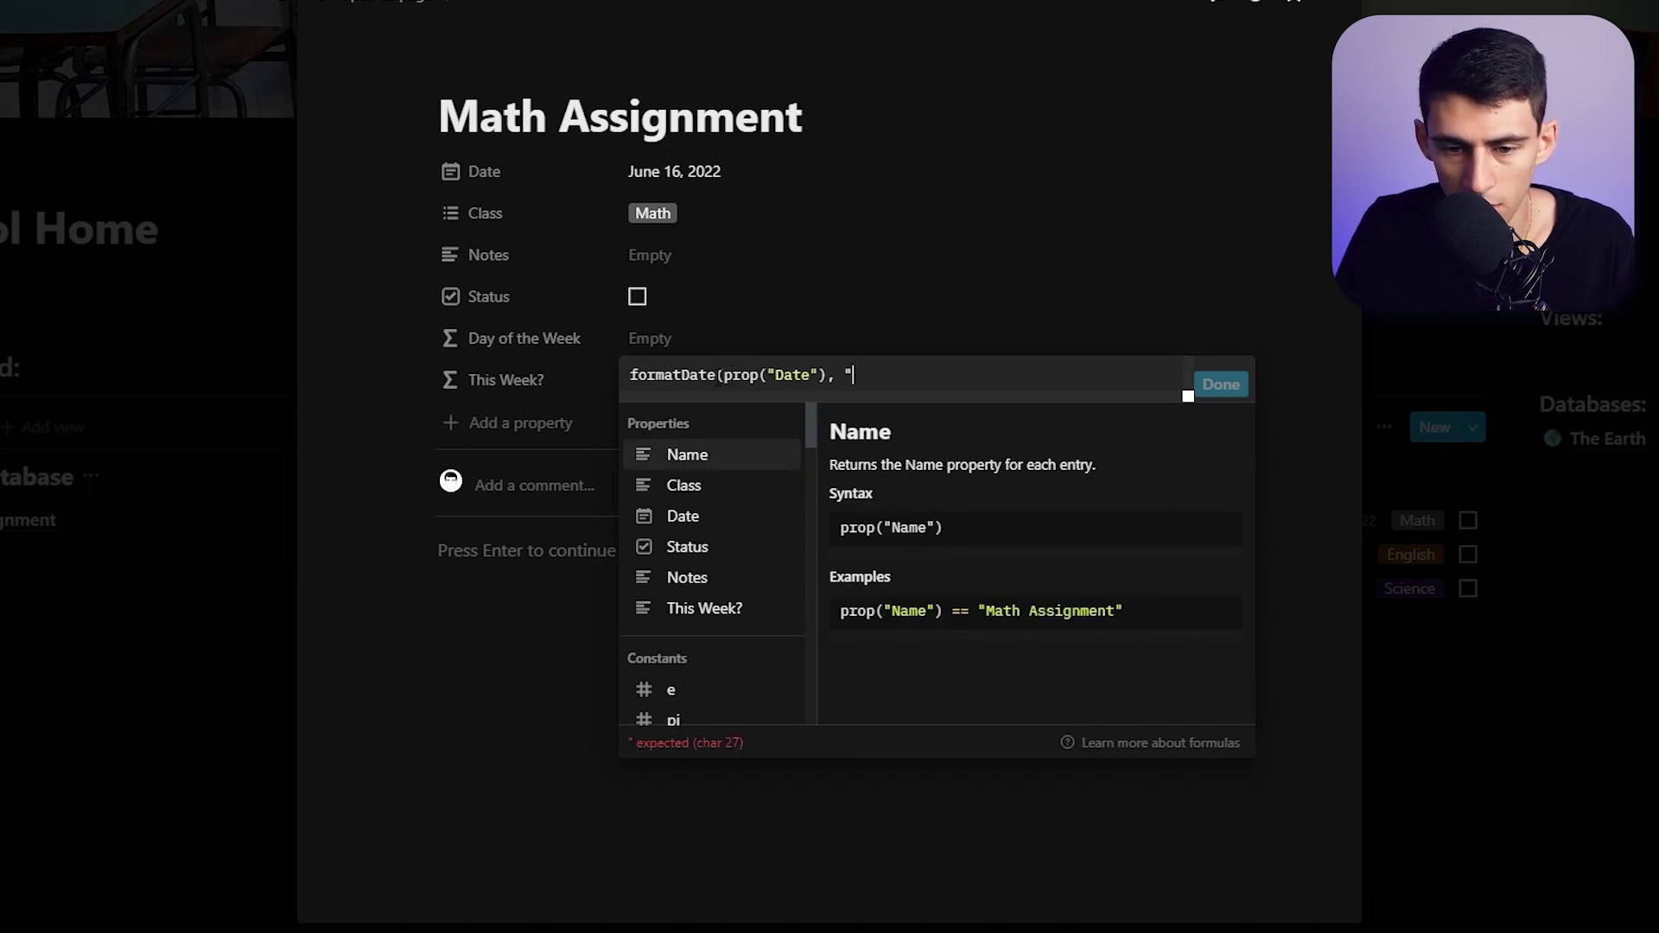
pyautogui.write('dddd")')
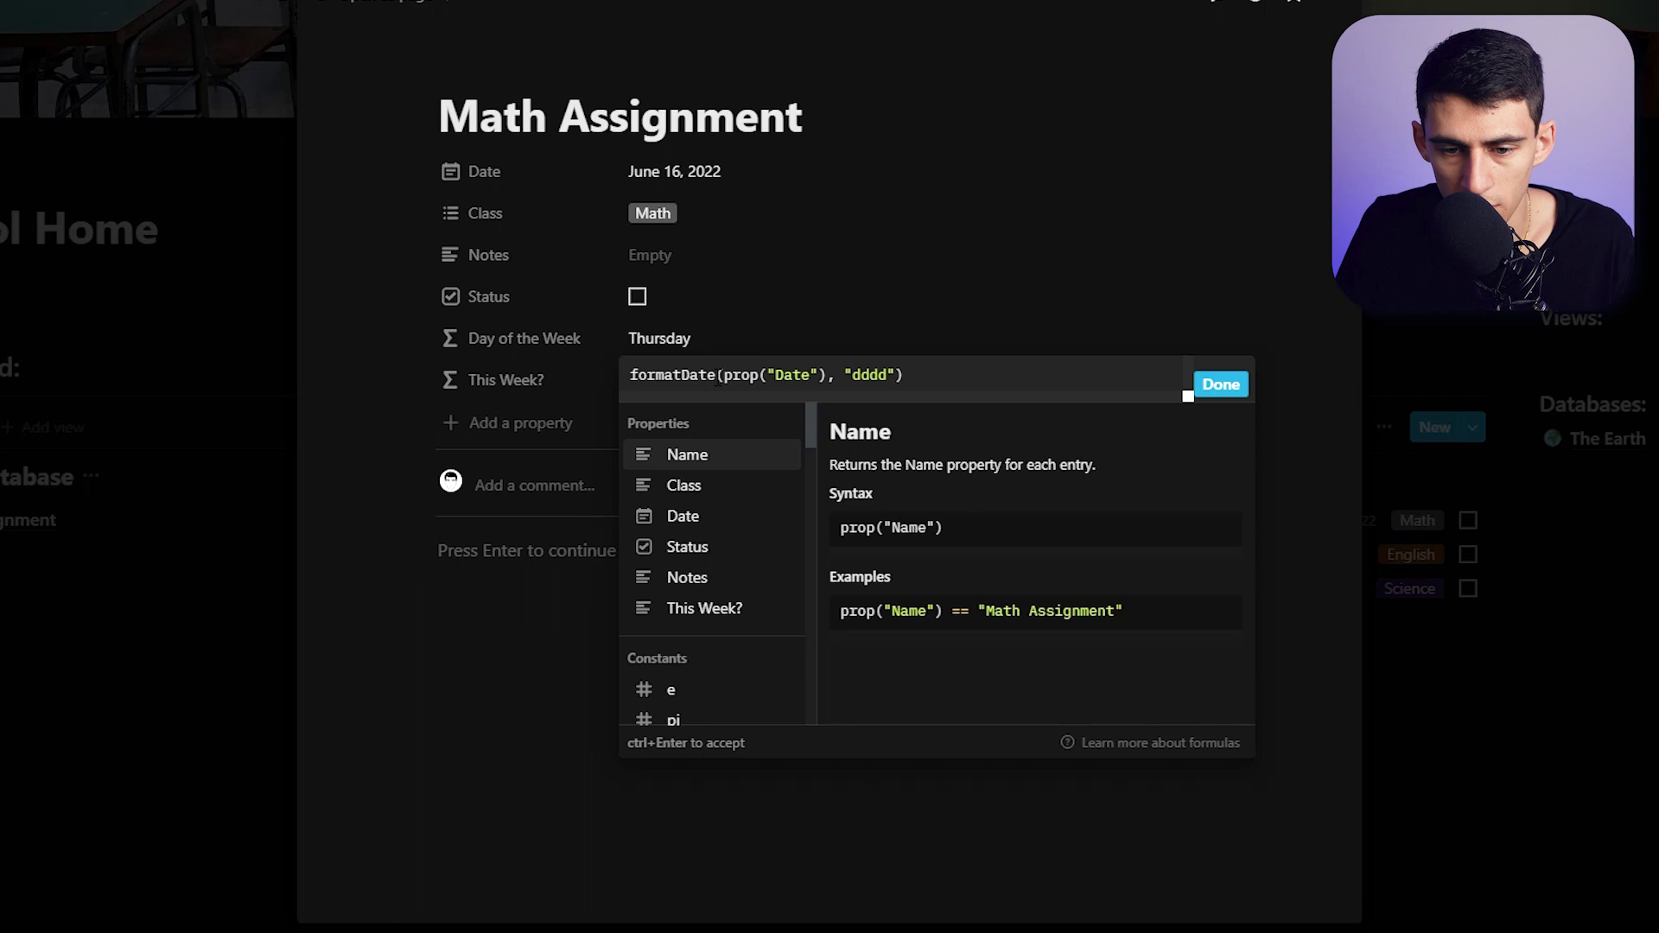
pyautogui.hotkey('ctrl', 'Return')
# Set the This Week? formula to (formatDate(prop("Date"), "w") == formatDate(now(), "w")) ? "This Week" : "Not This Week" and close the entry
pyautogui.click(716, 380)
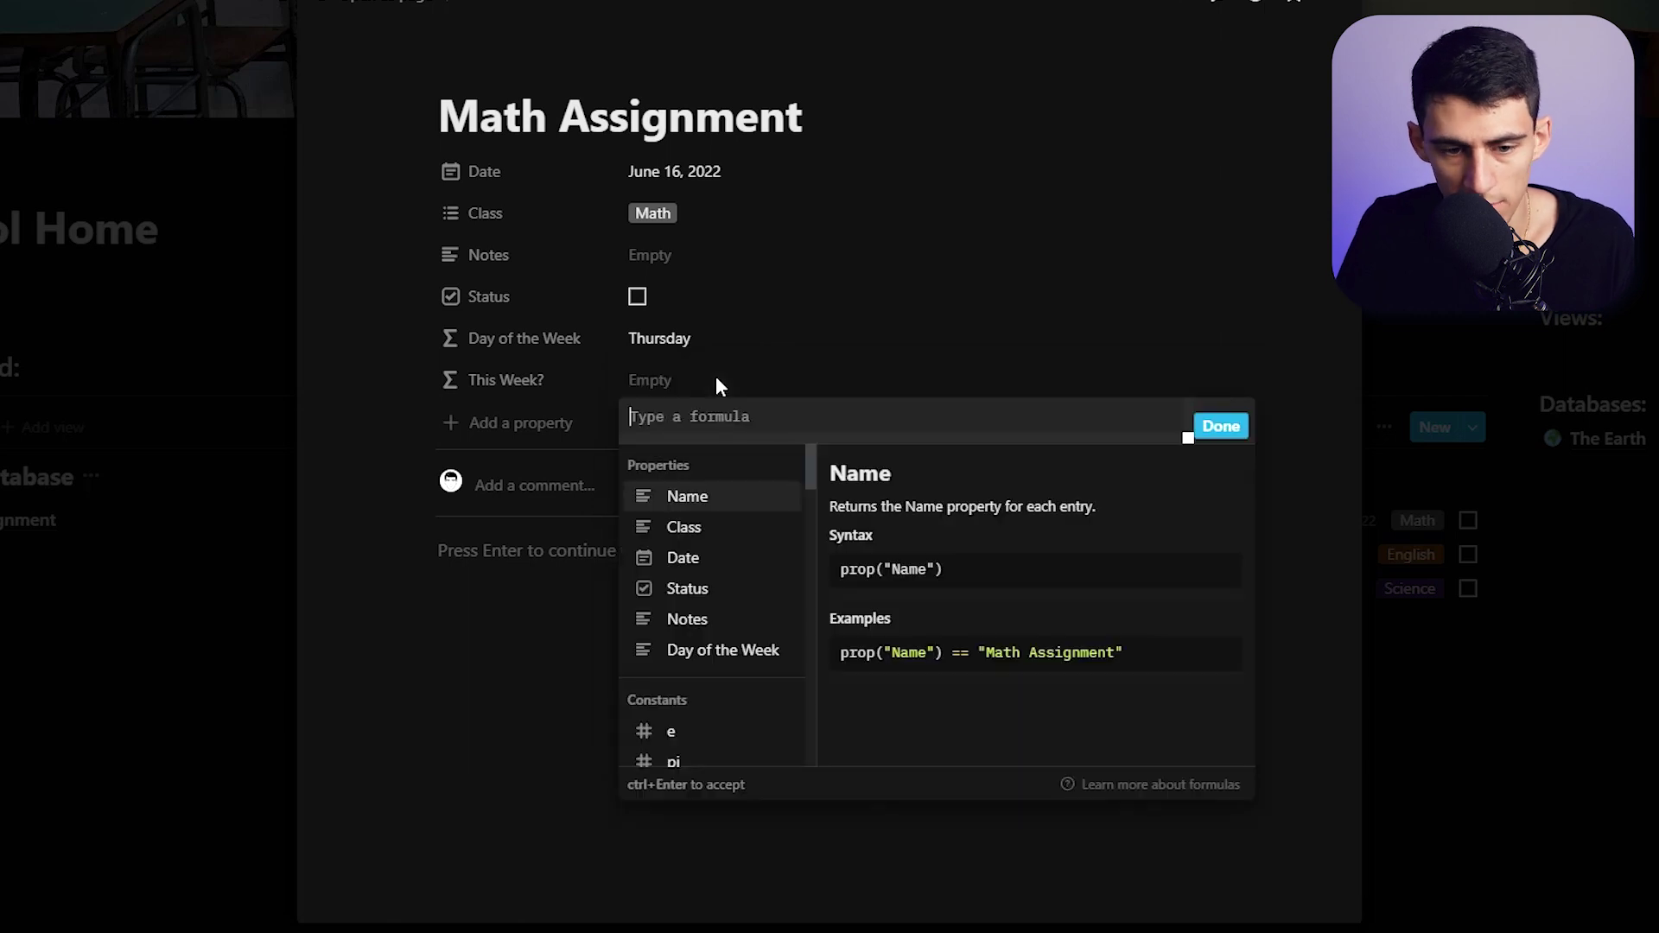
pyautogui.write('(formatDate(prop"')
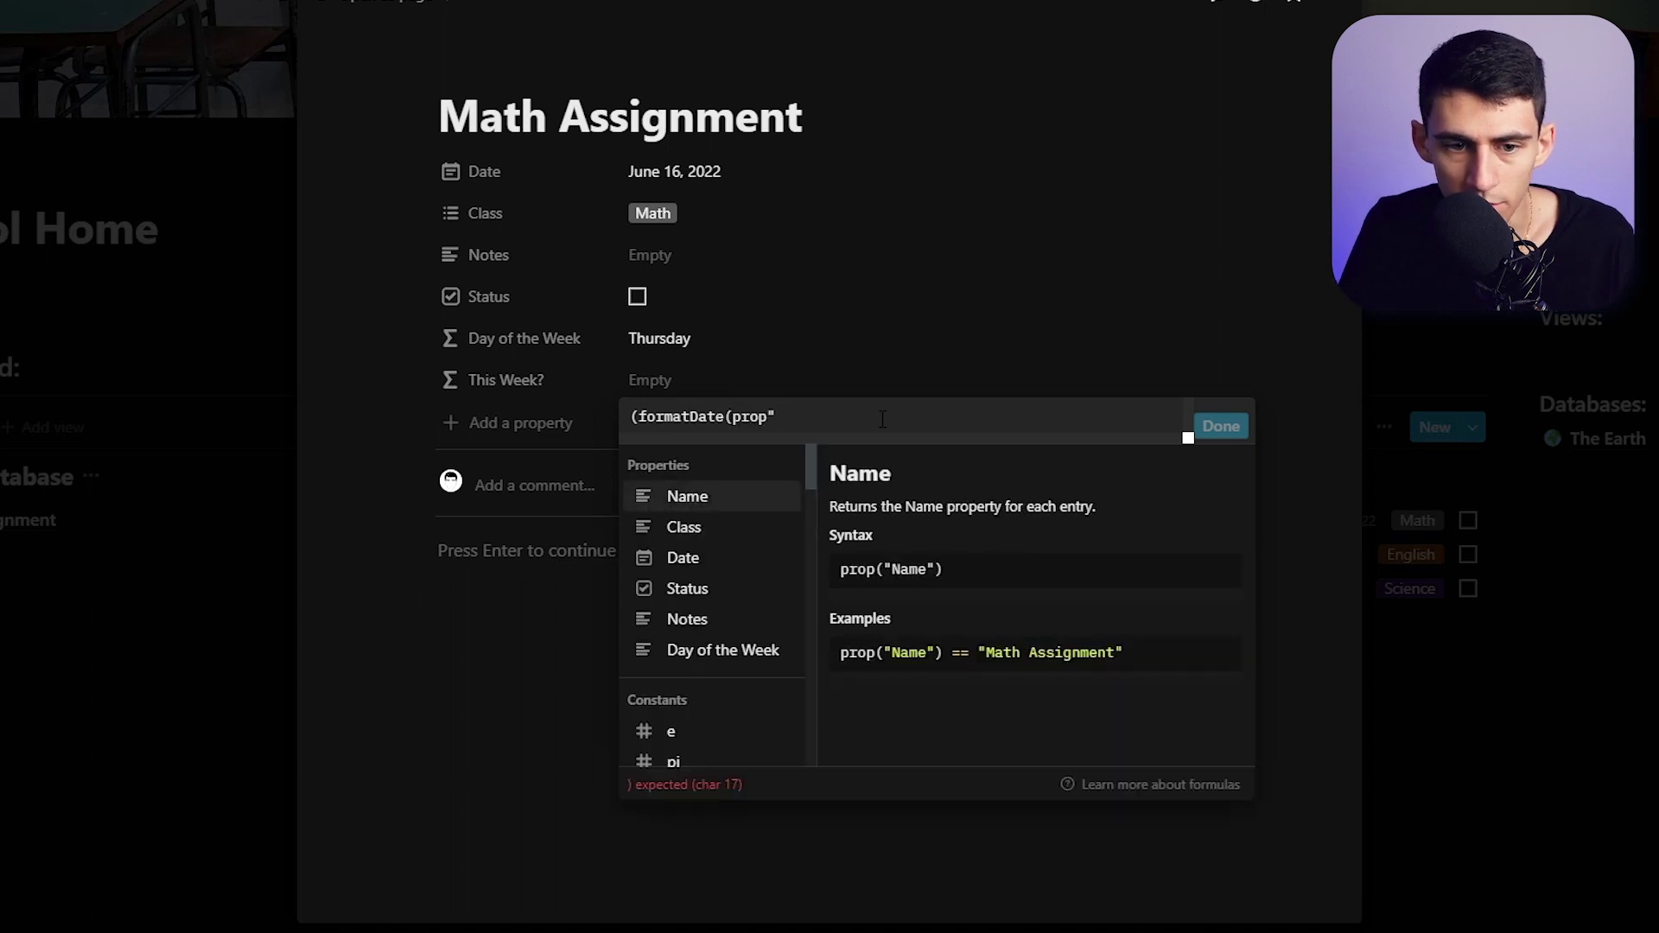
pyautogui.write('Date')
pyautogui.press('BackSpace')
pyautogui.press('BackSpace')
pyautogui.press('BackSpace')
pyautogui.press('BackSpace')
pyautogui.press('BackSpace')
pyautogui.write('("')
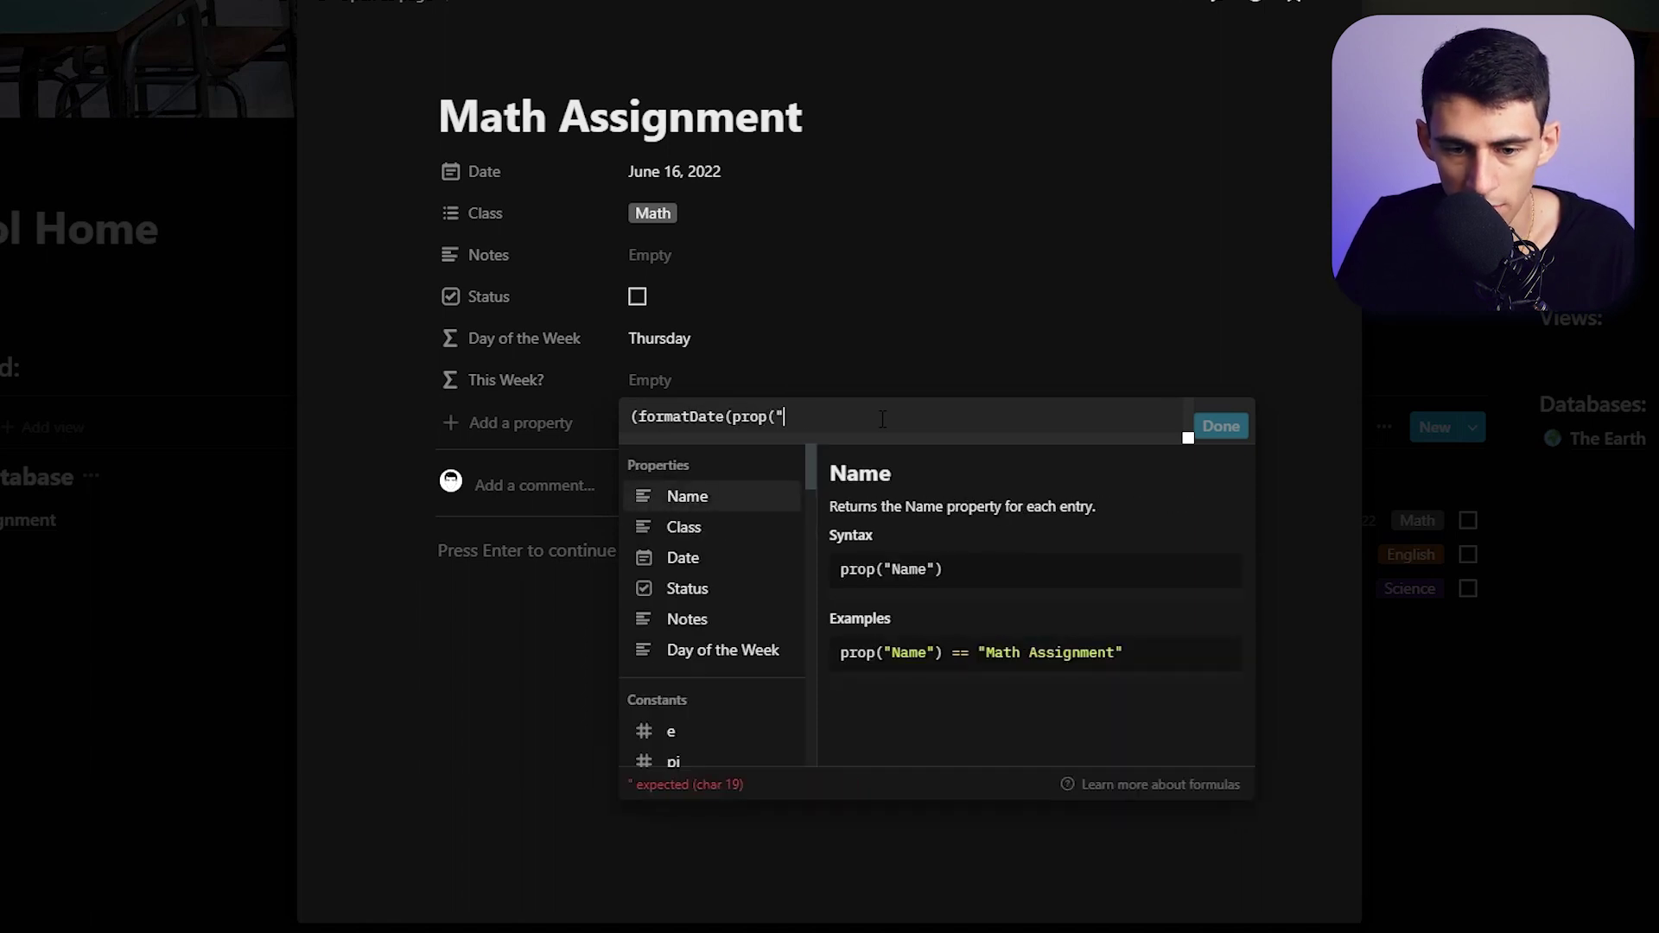
pyautogui.write('Date"), ')
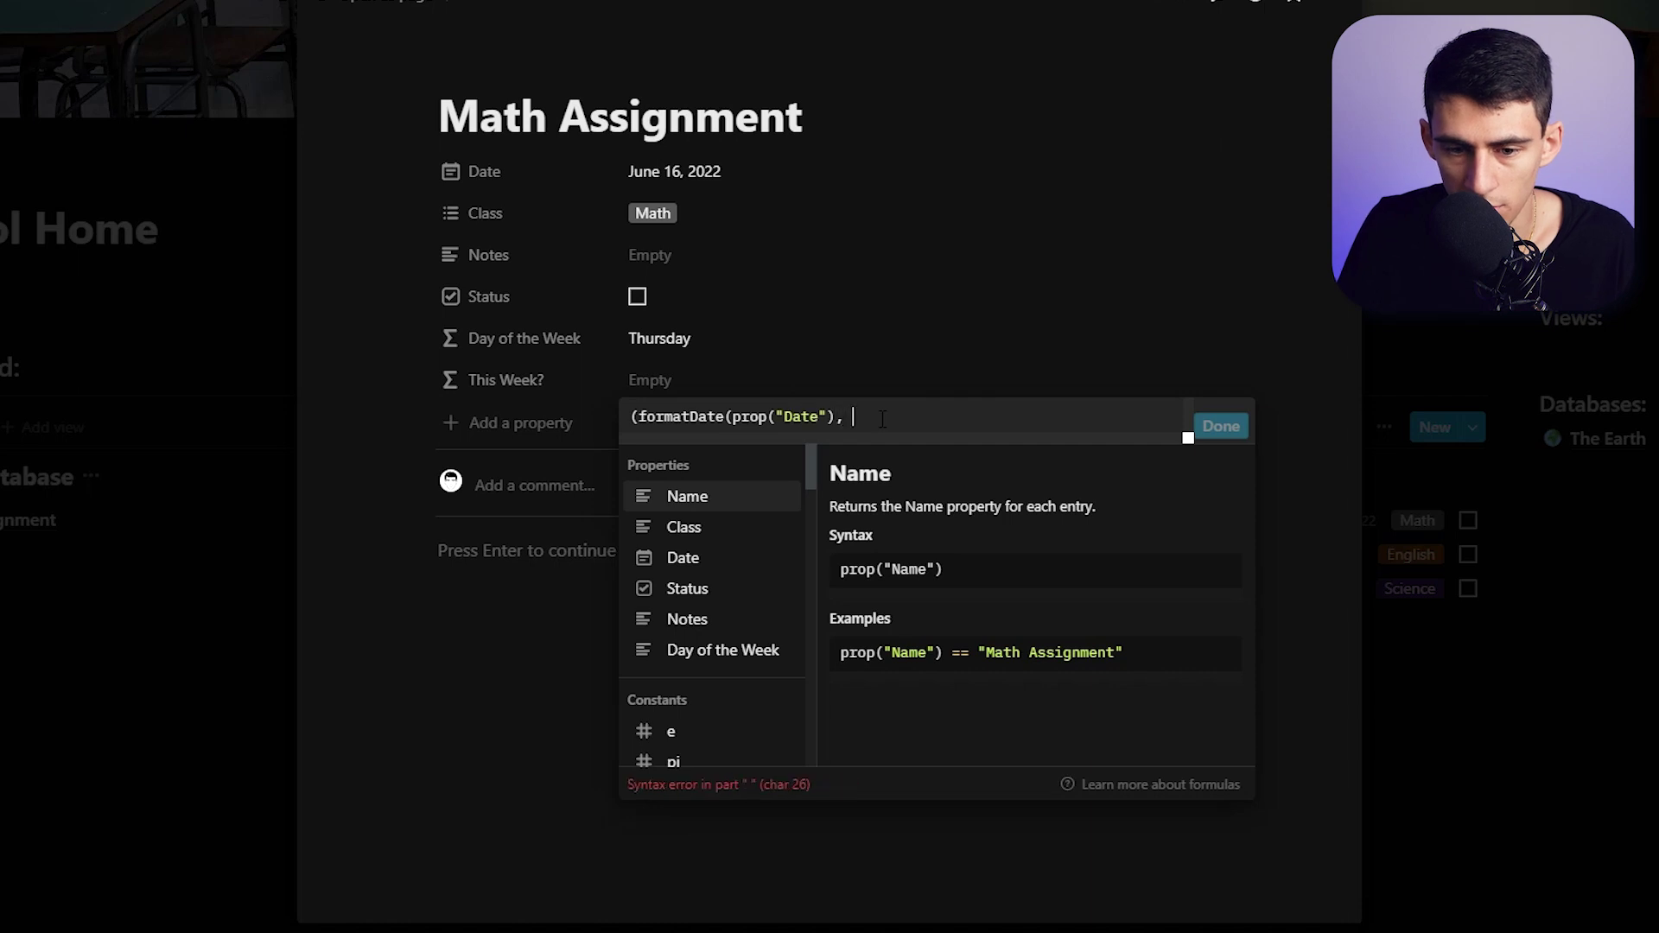
pyautogui.write('"w") == ')
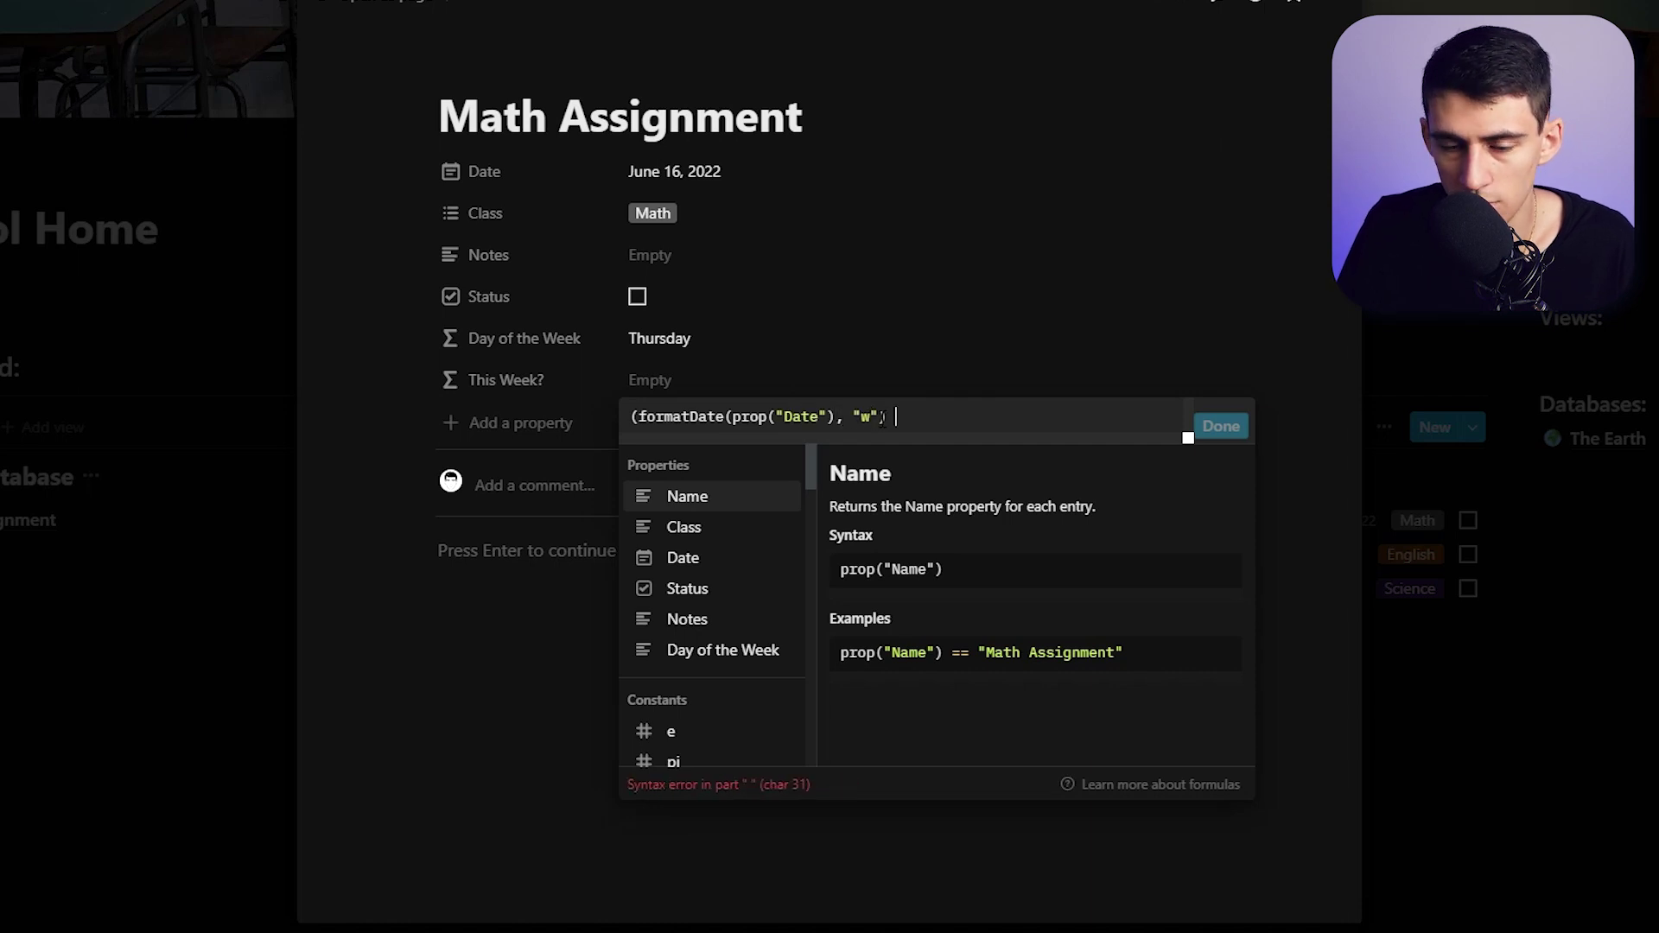
pyautogui.write('format')
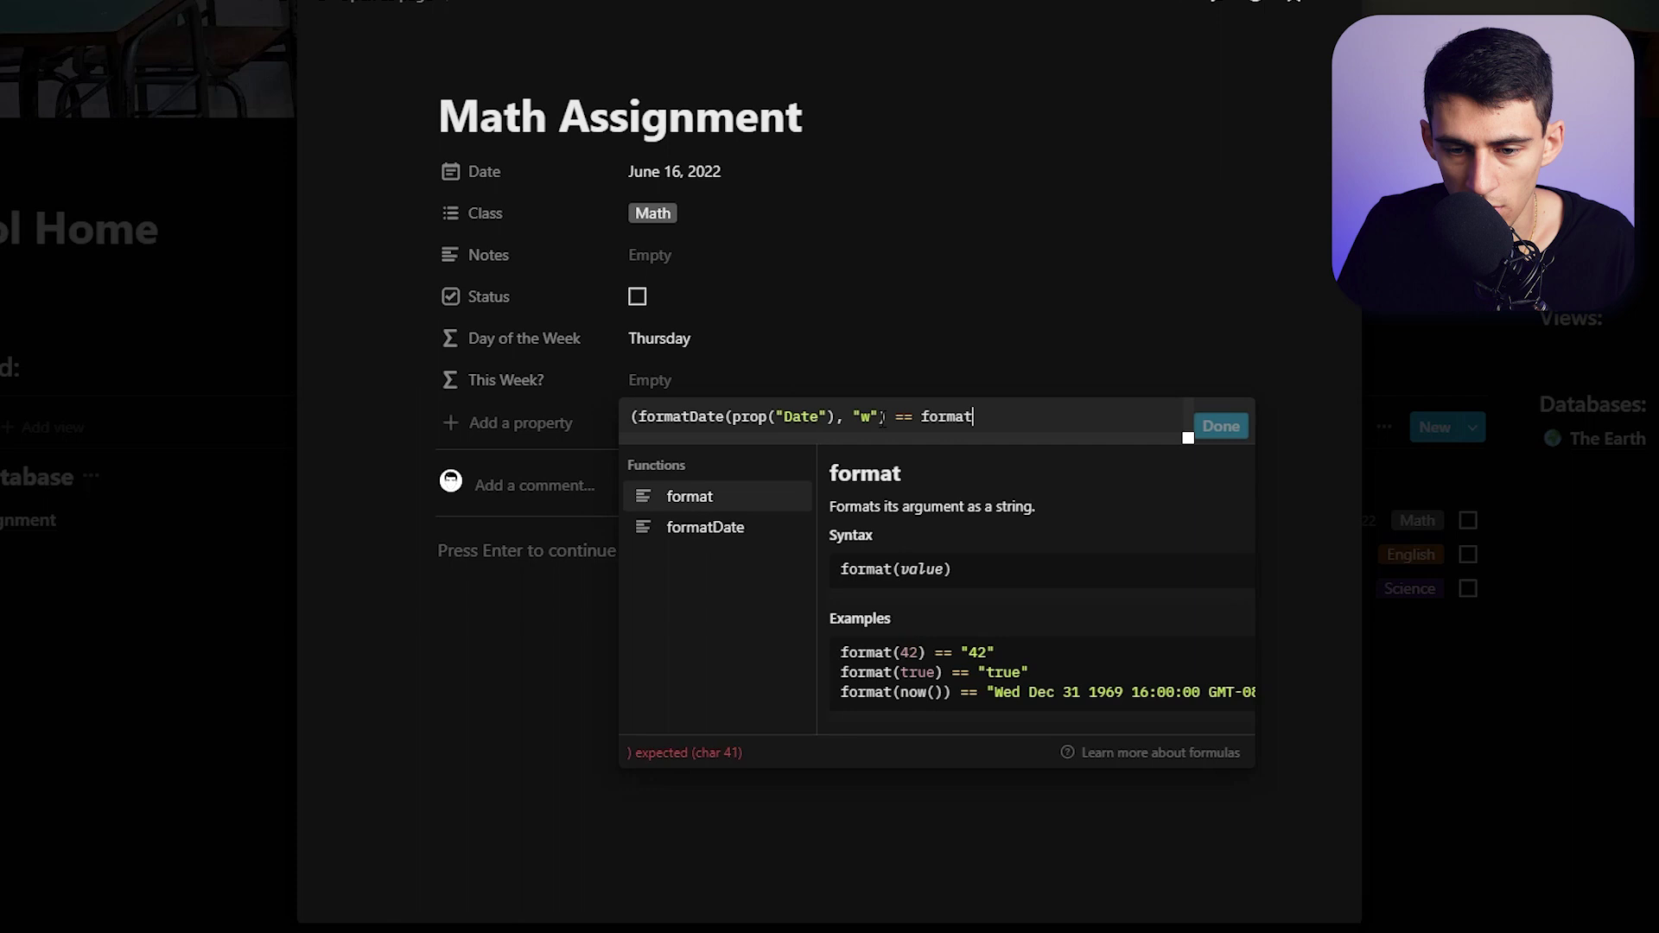
pyautogui.write('Date(now(), "w')
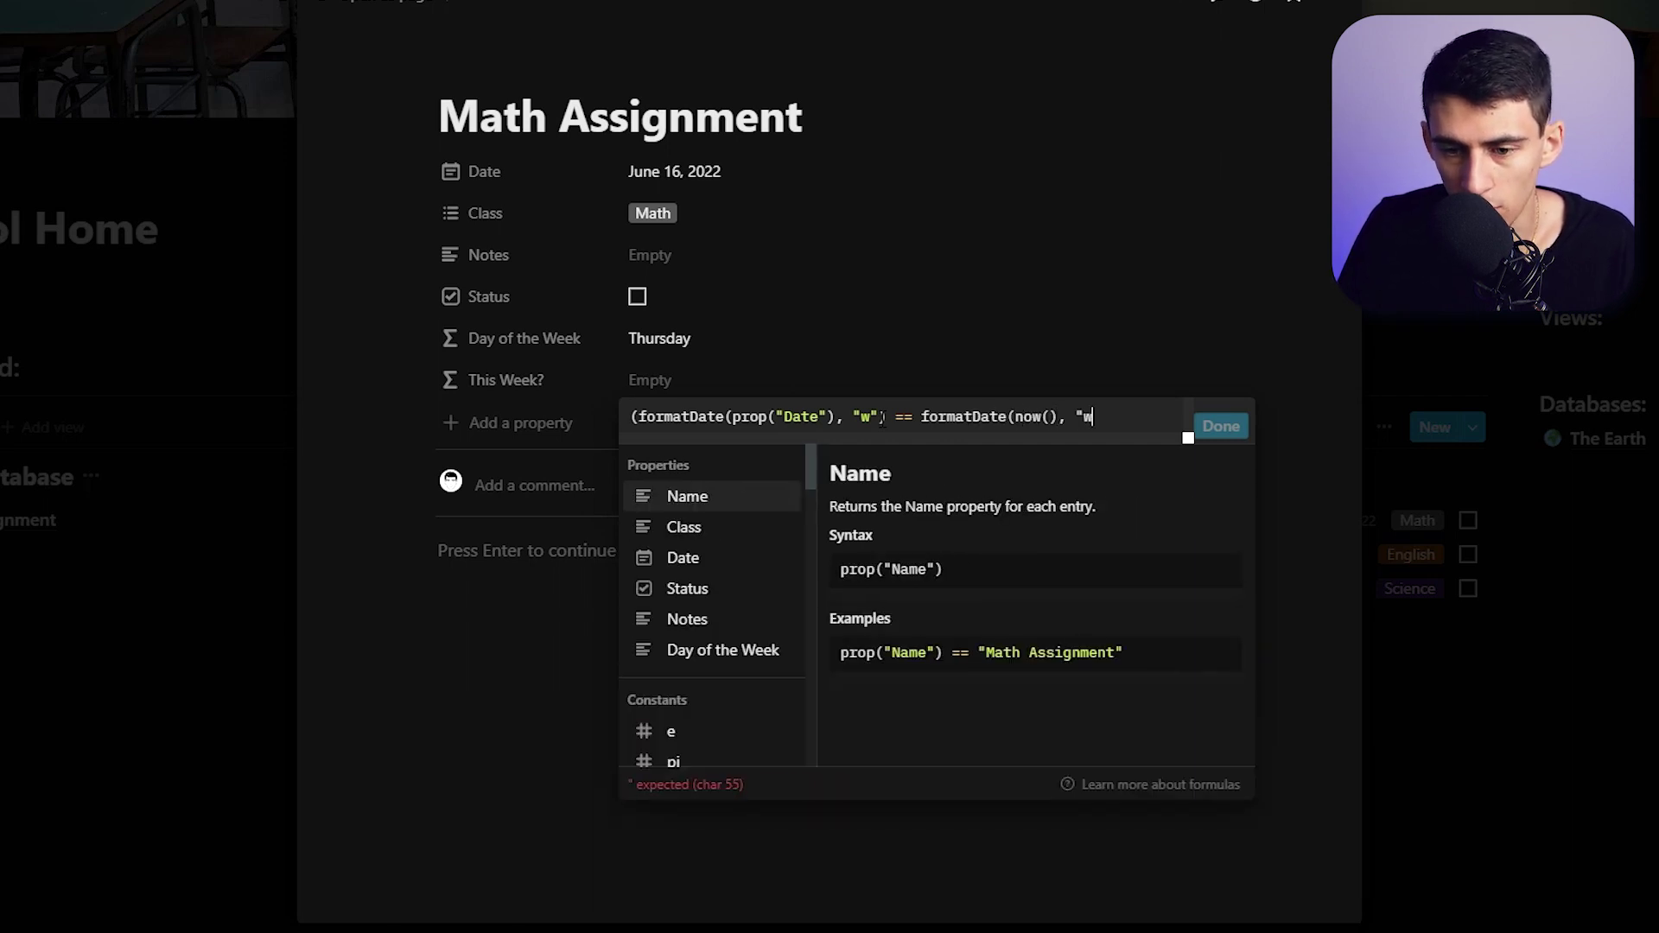
pyautogui.write('")) ? ')
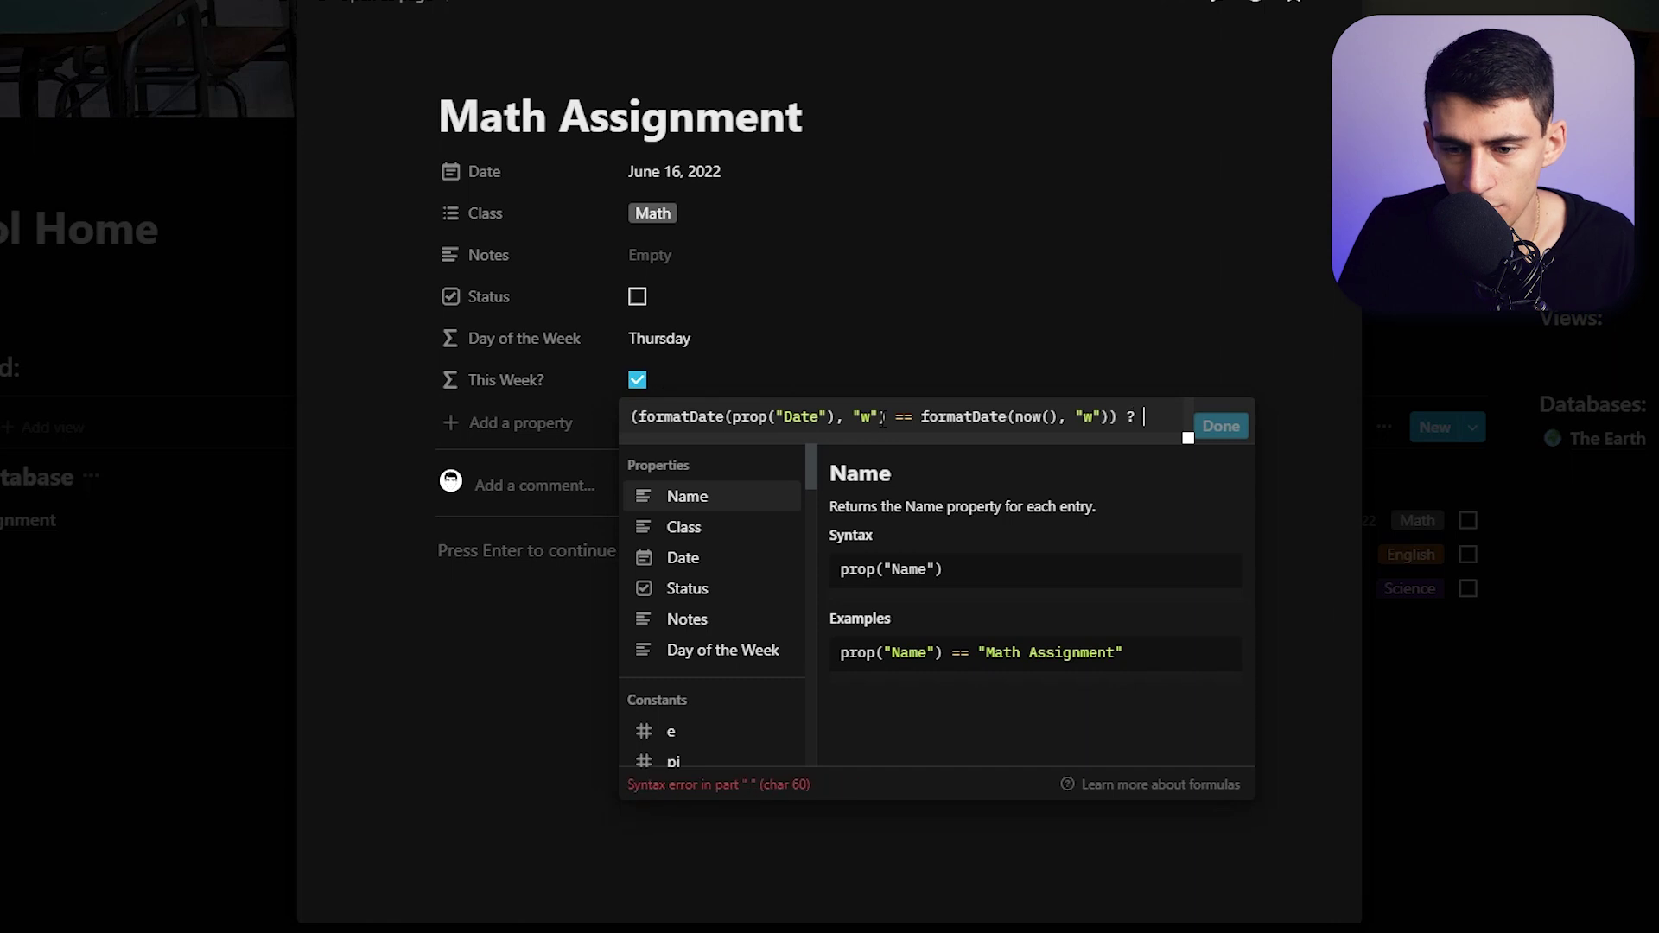
pyautogui.write('"This Week" : "Not T')
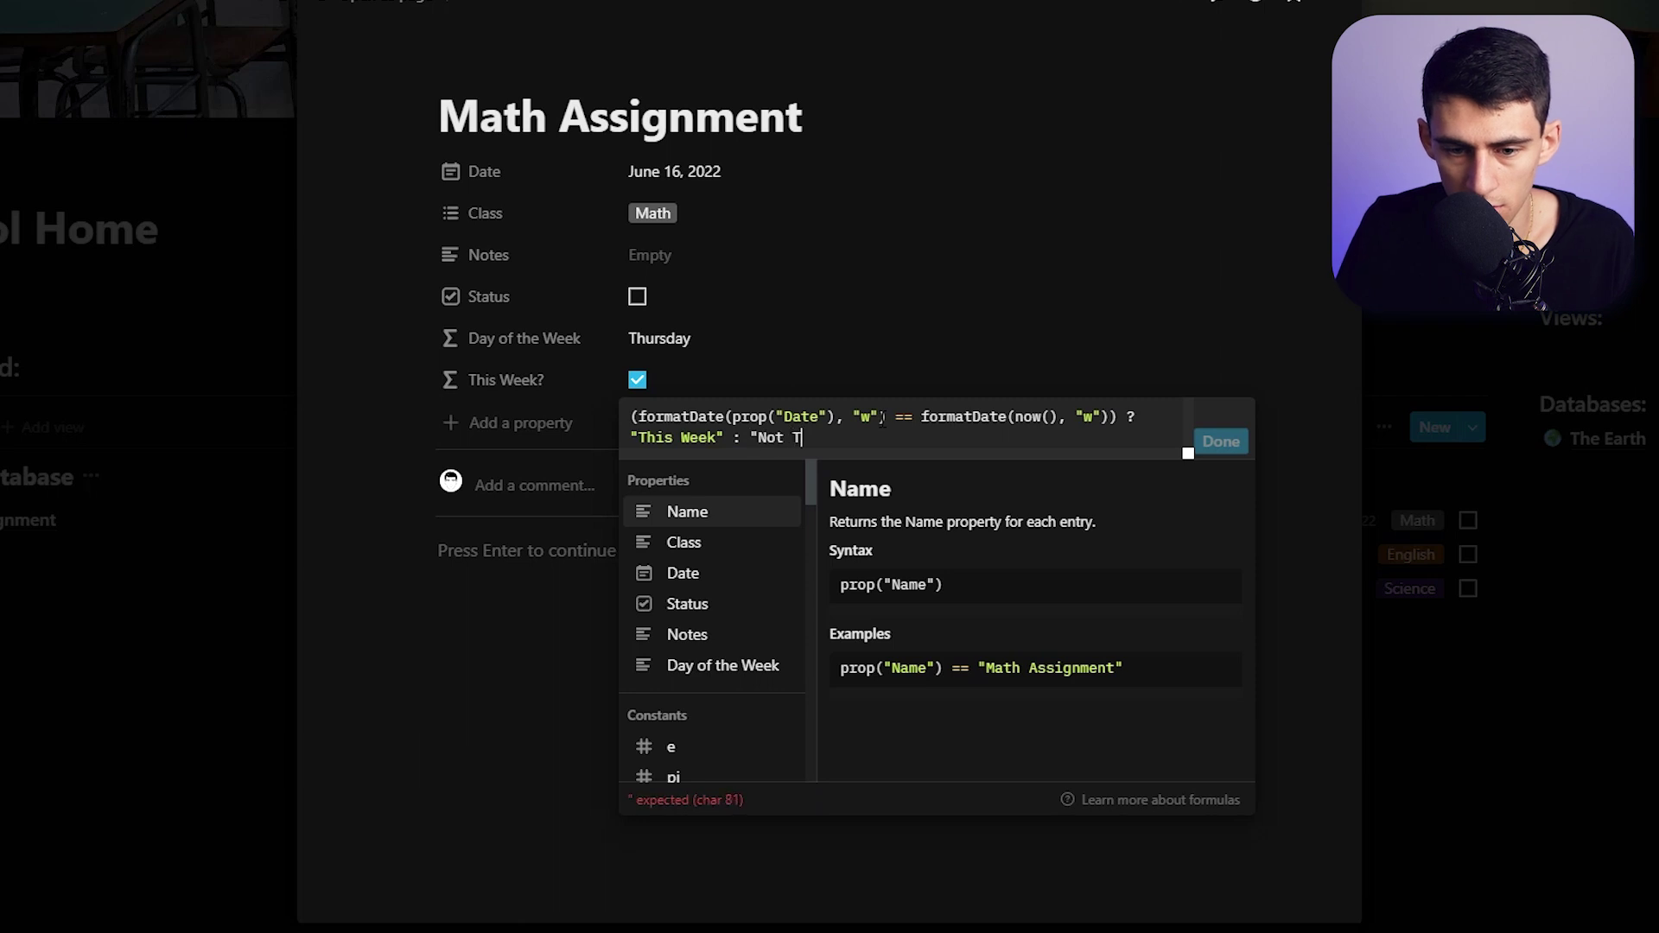
pyautogui.write('his Week"')
pyautogui.press('Return')
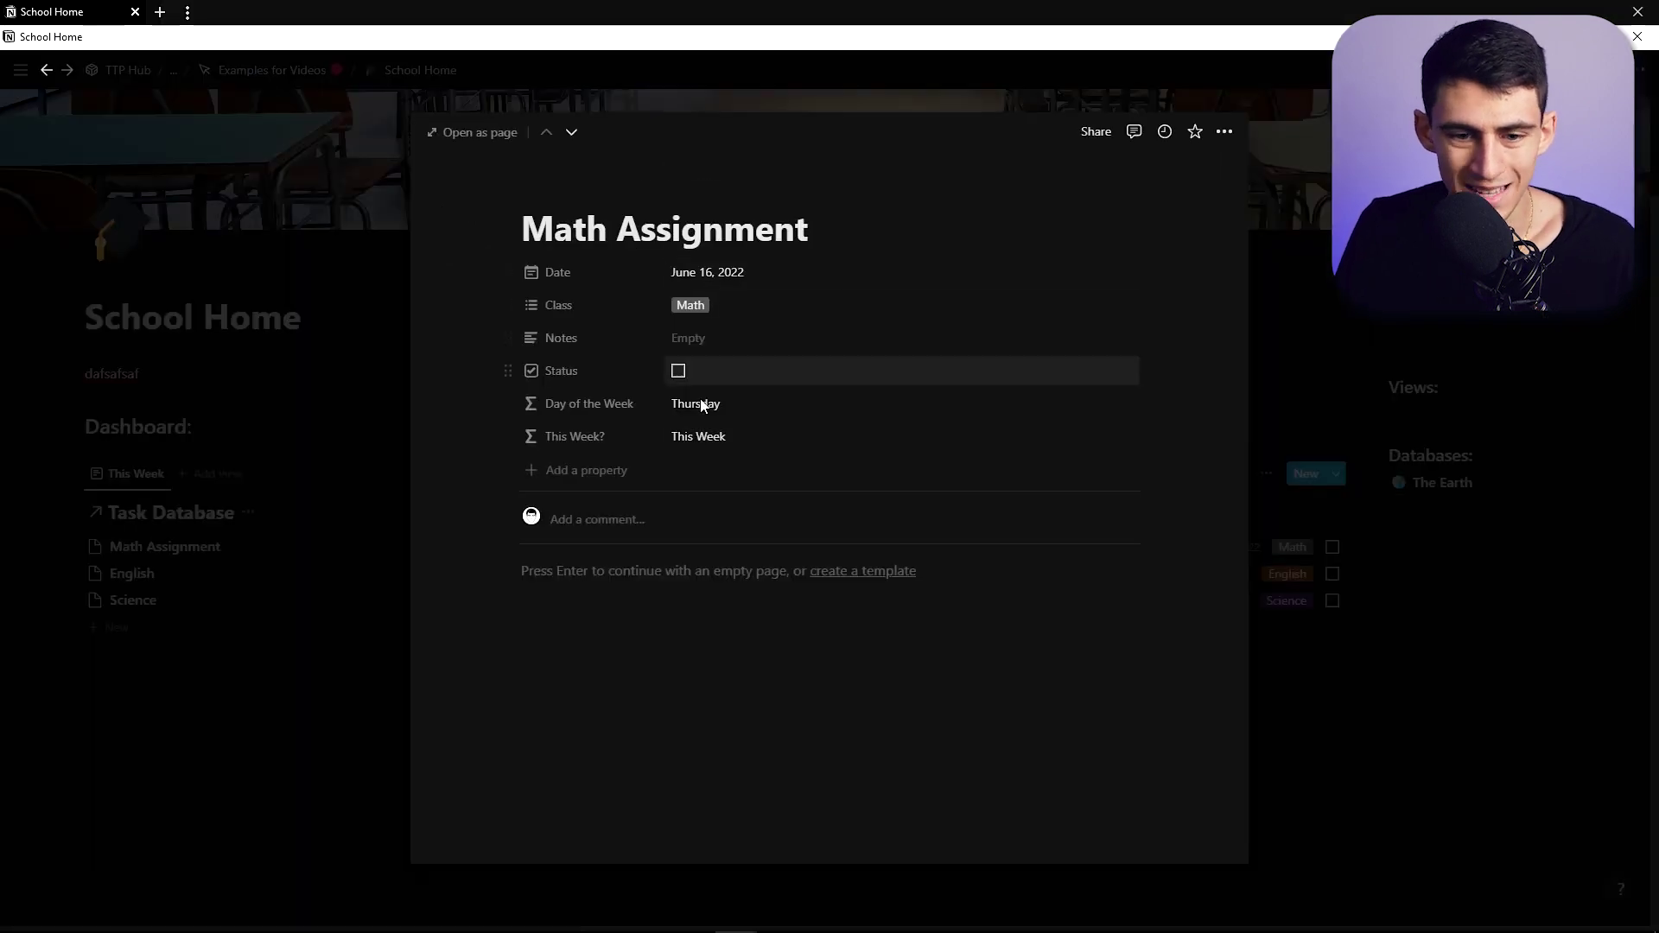
pyautogui.click(266, 496)
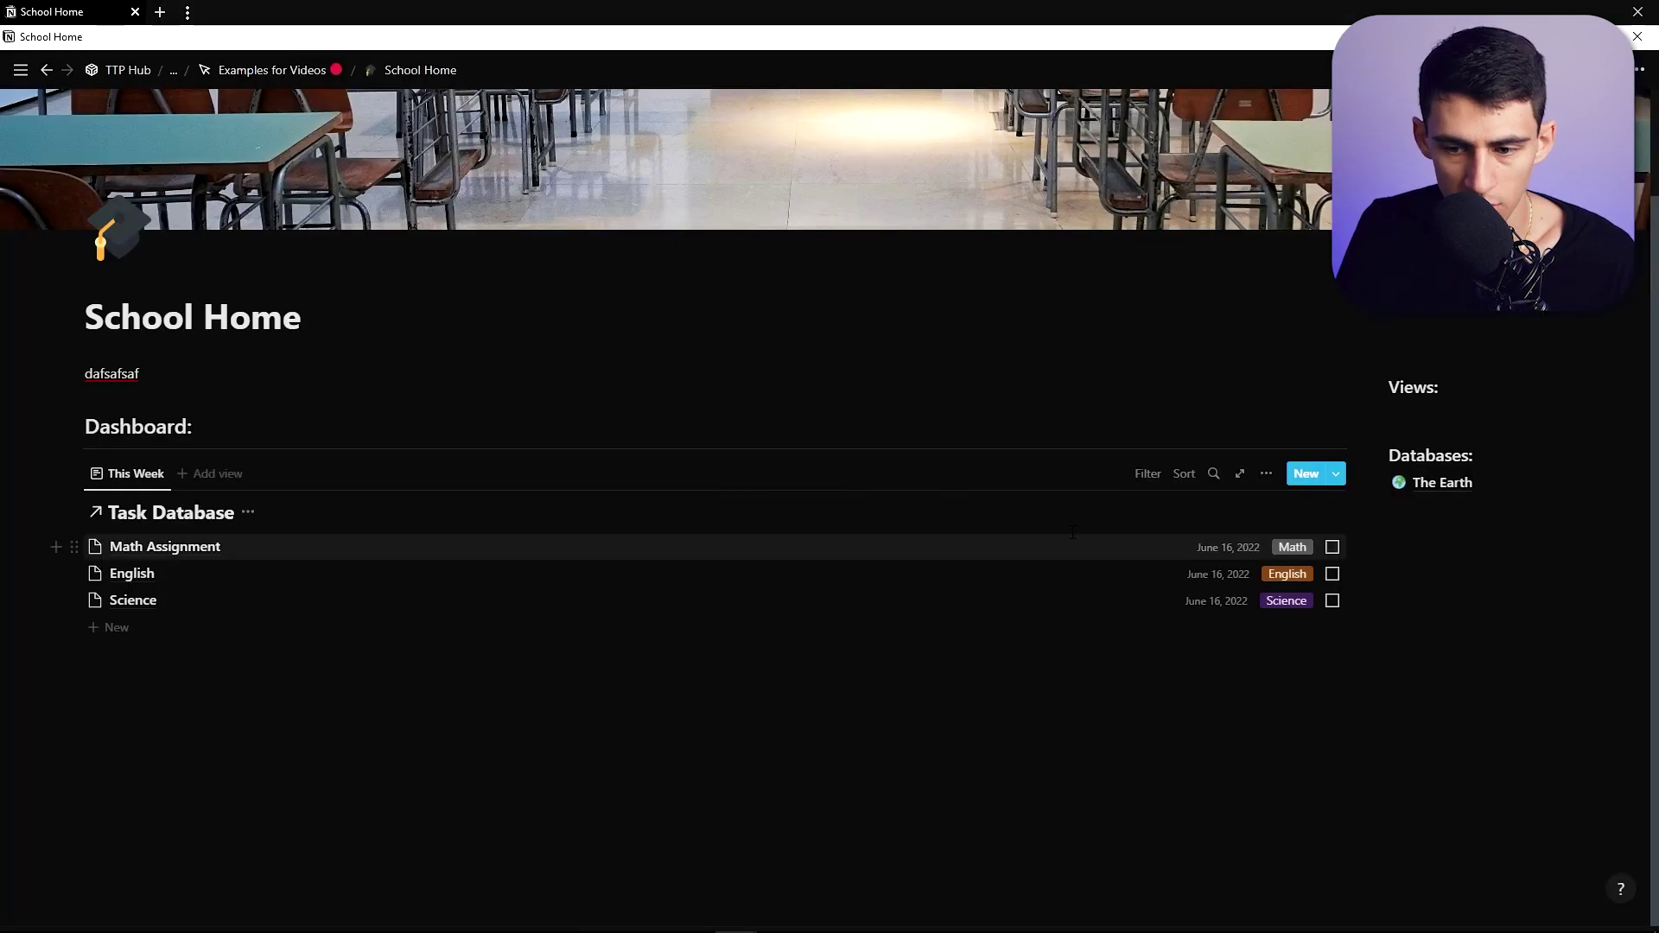
# Filter the linked view to entries where This Week? is "This Week" and save the filter for everyone
pyautogui.click(1142, 472)
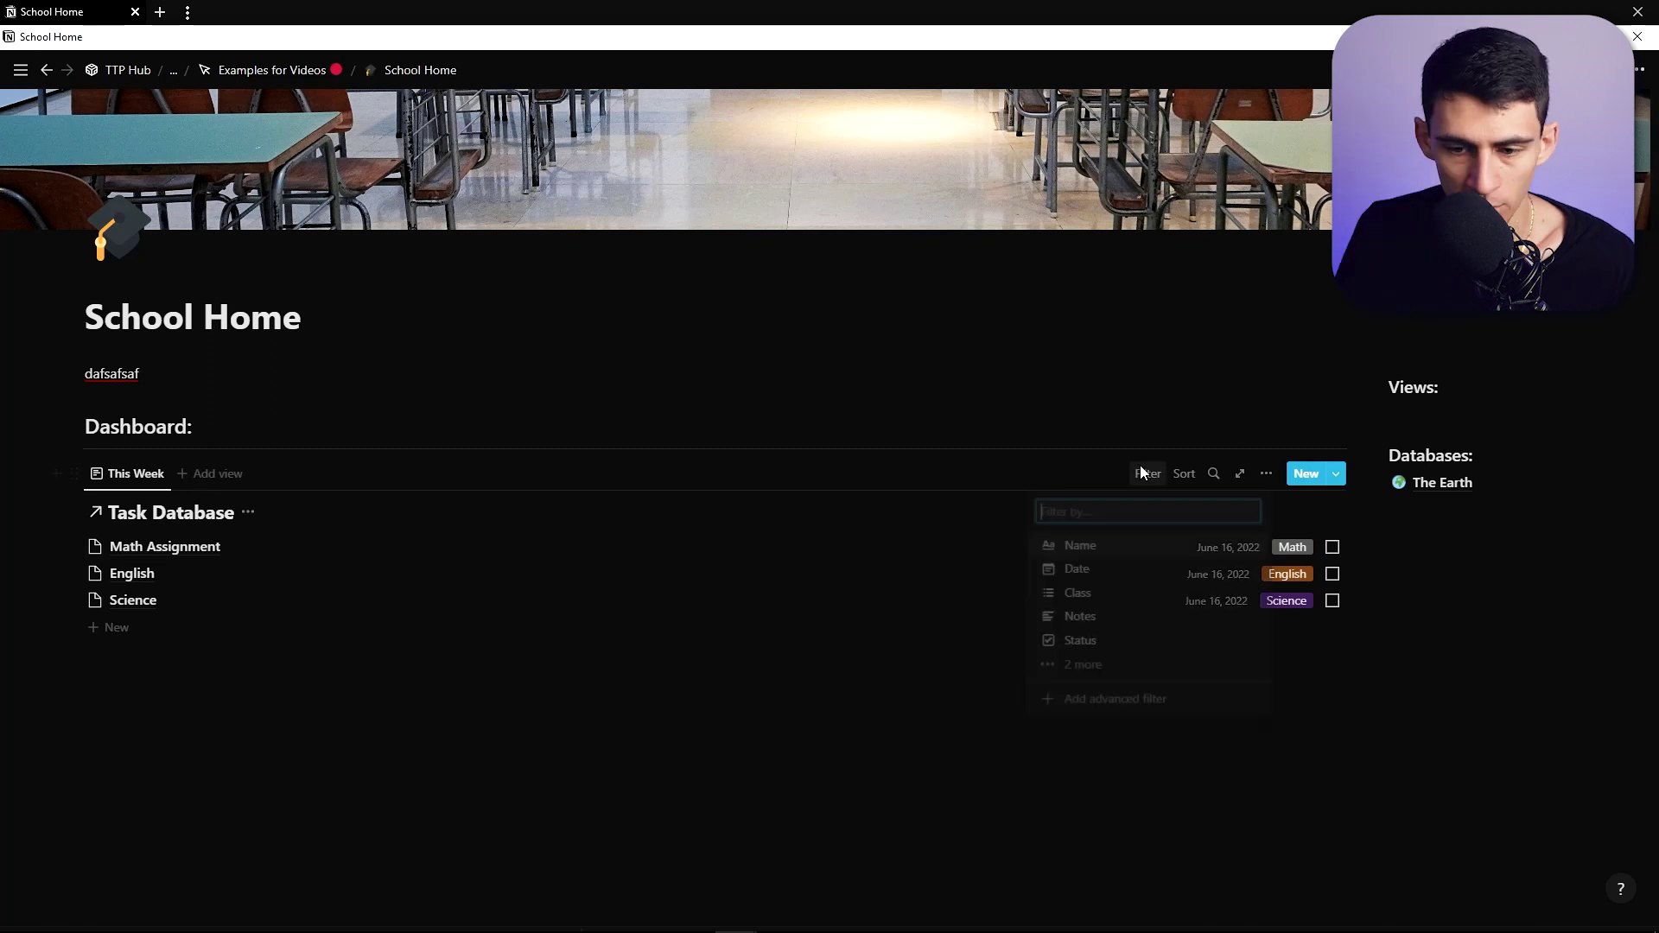
pyautogui.click(1071, 665)
pyautogui.click(1119, 688)
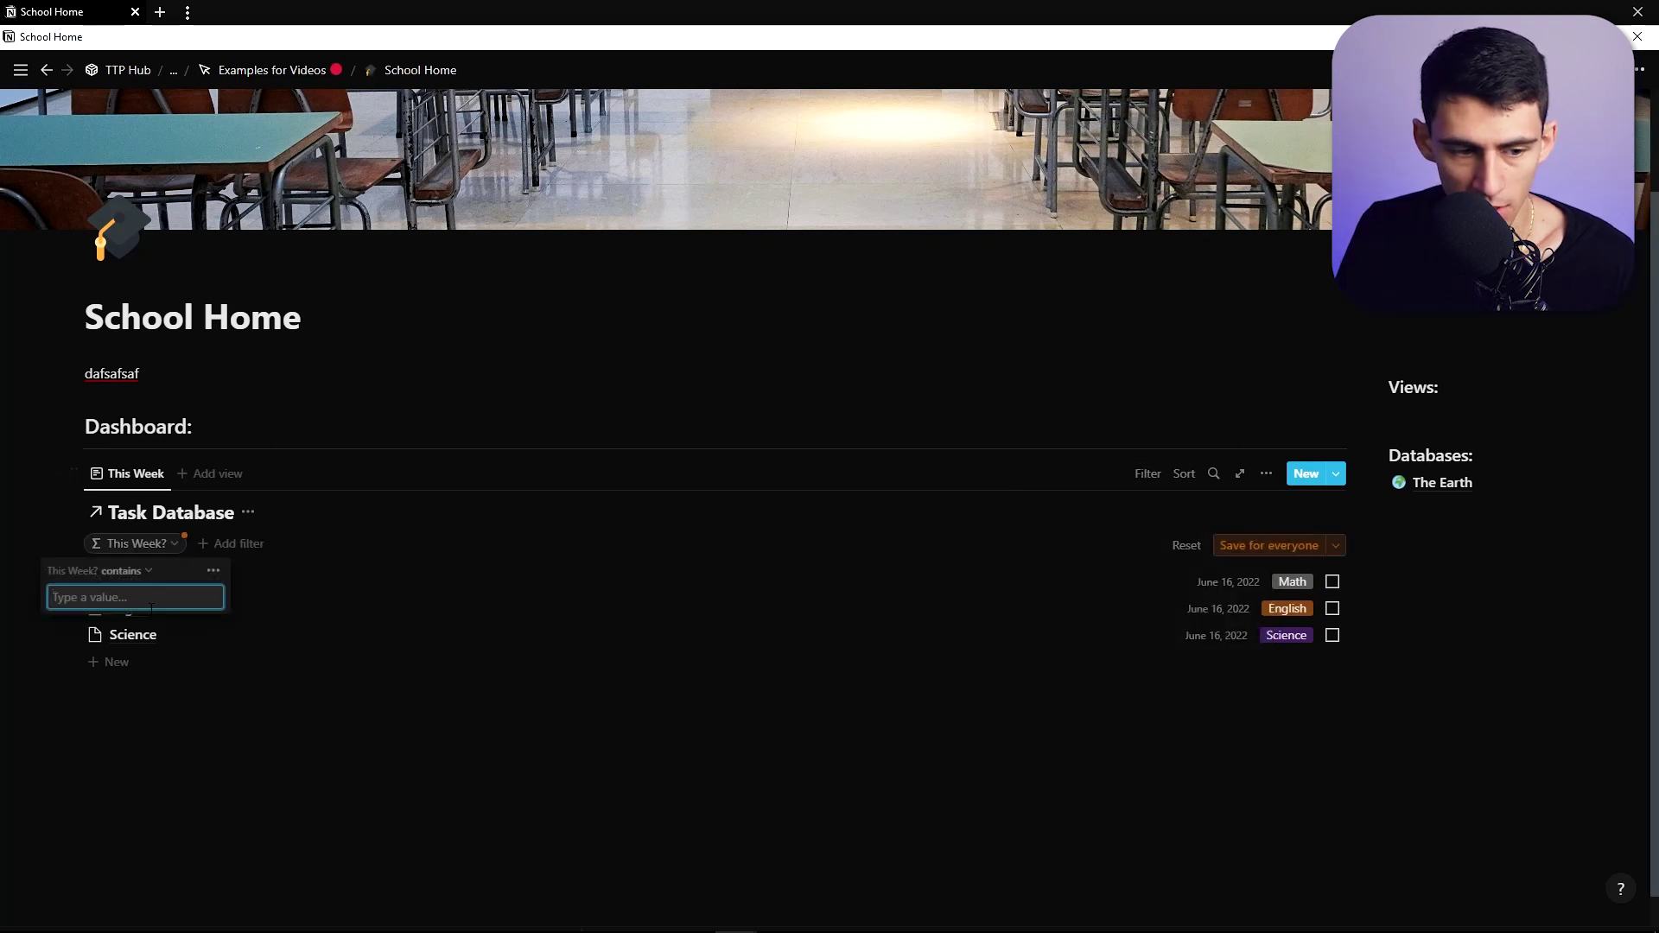
pyautogui.click(138, 576)
pyautogui.click(114, 598)
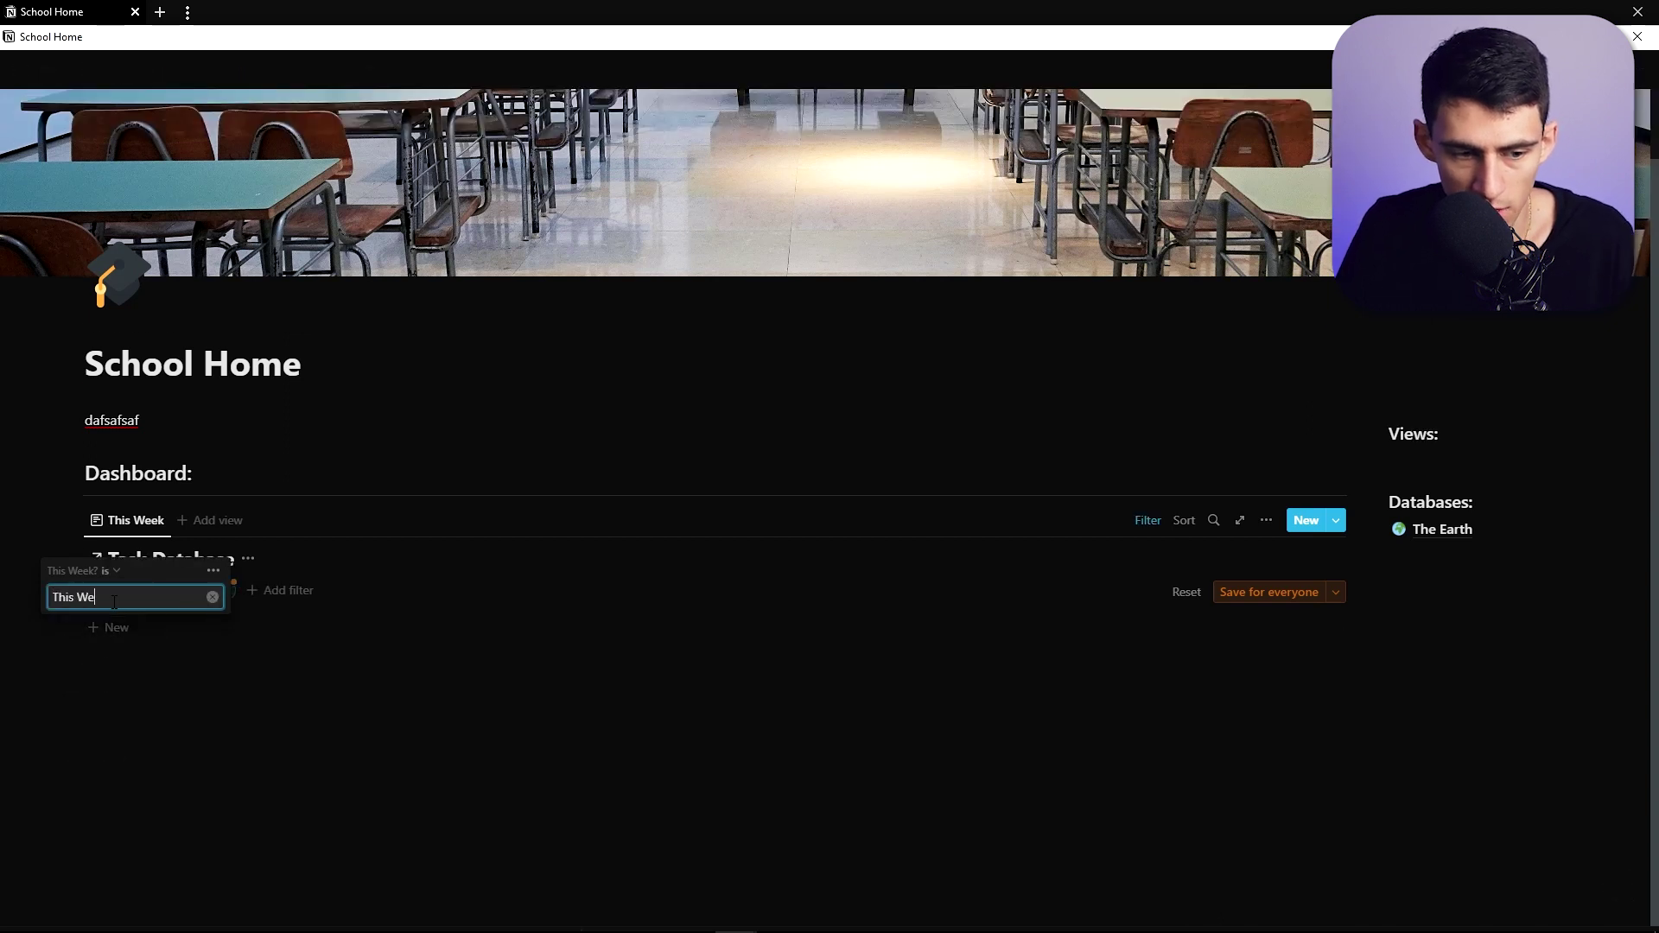
pyautogui.write('ek')
pyautogui.click(1269, 545)
# Duplicate the This Week view of the Task Database and name the copy "Today"
pyautogui.click(129, 473)
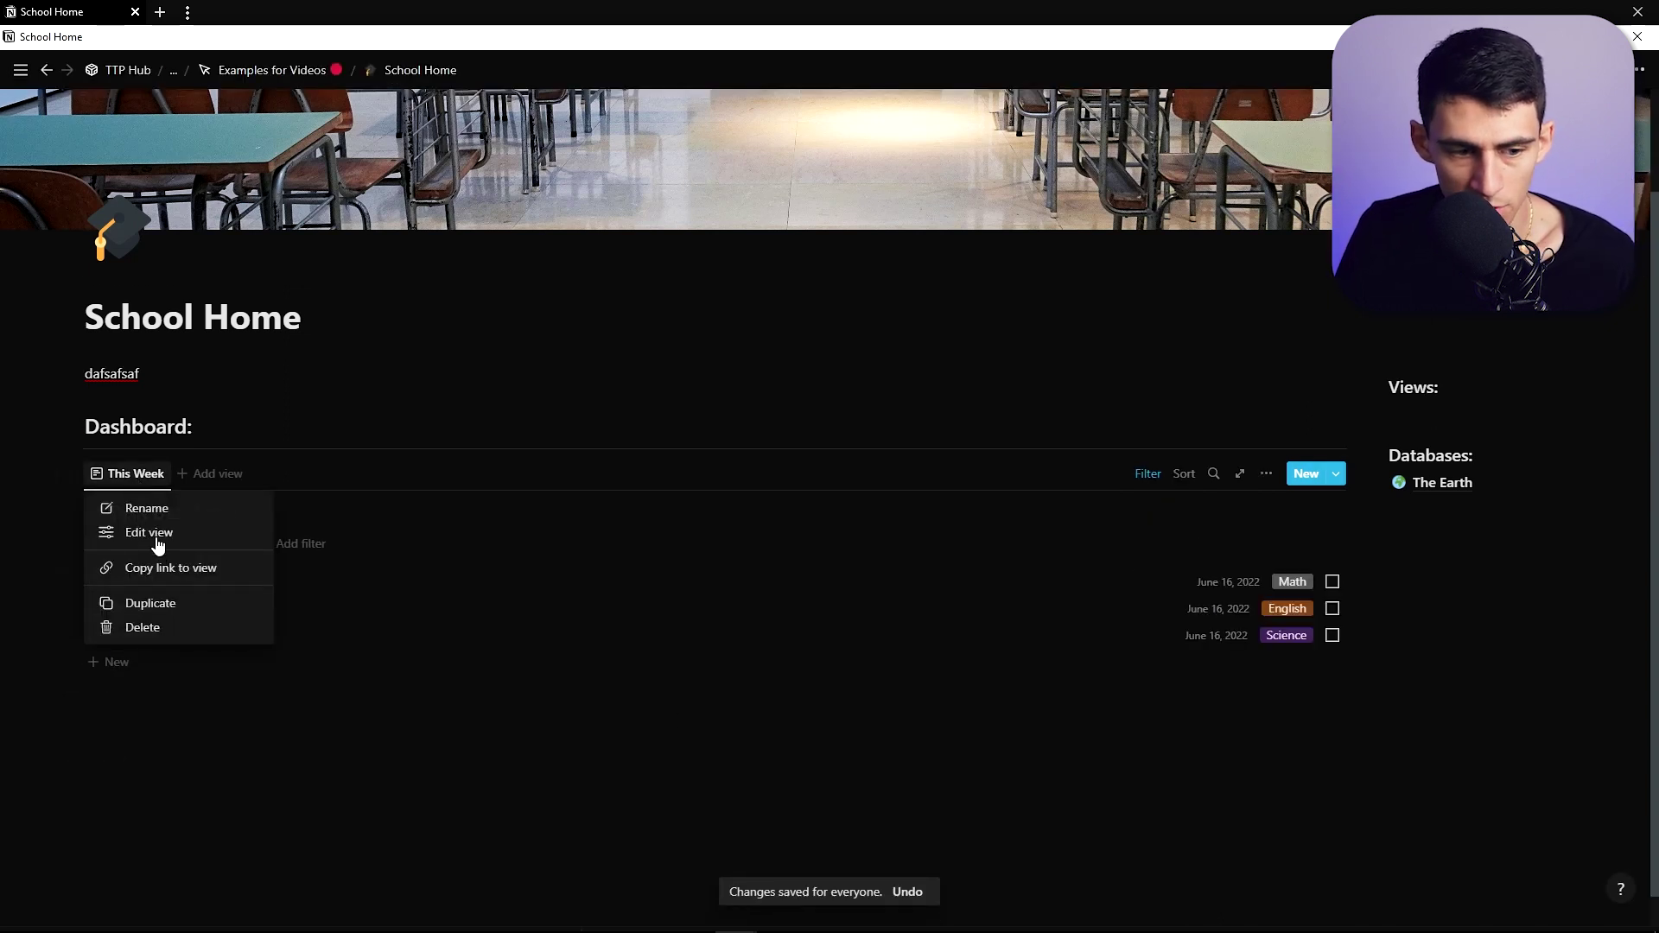
pyautogui.click(156, 605)
pyautogui.write('Today')
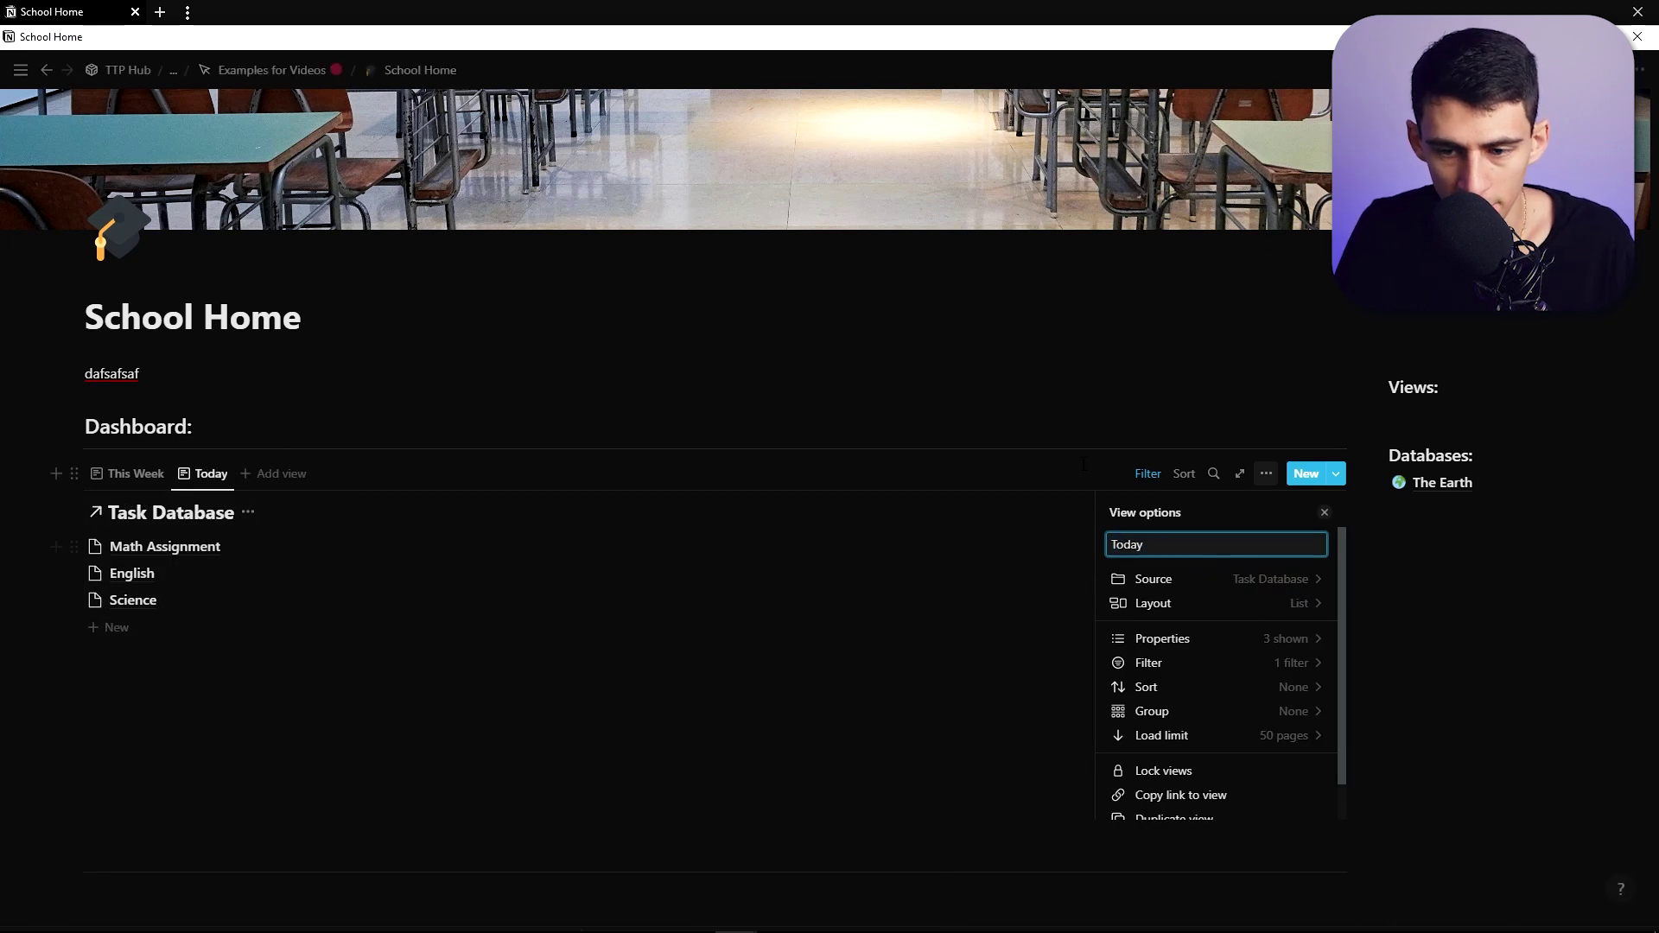
# Remove the "This Week?" filter from the Today view
pyautogui.click(1149, 474)
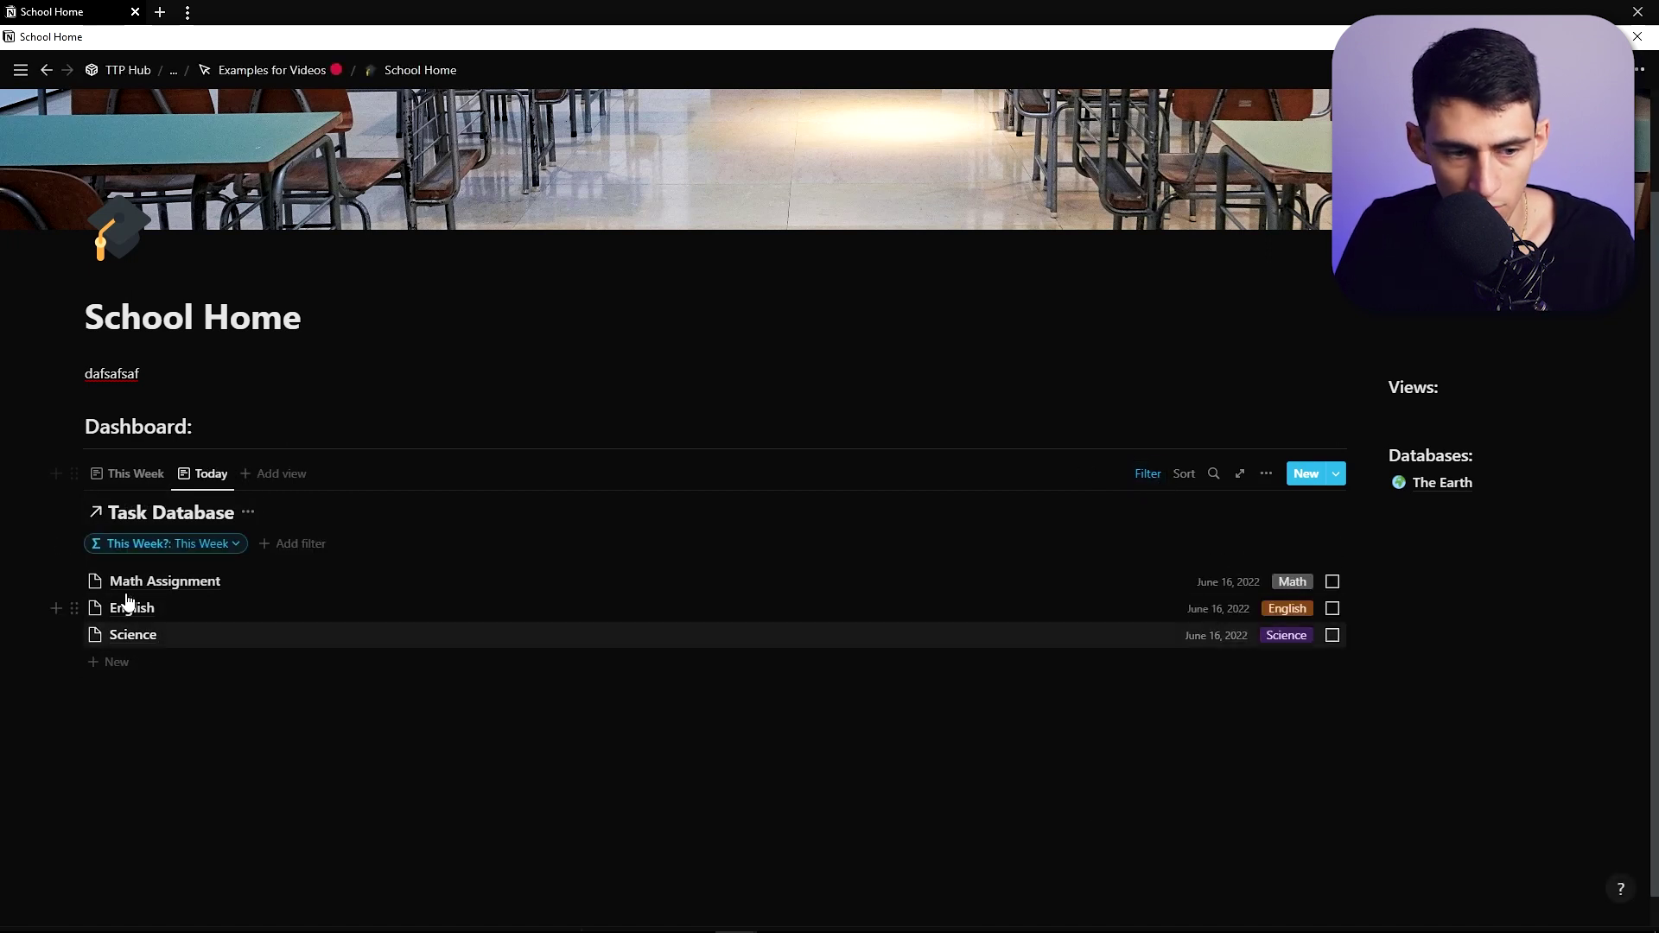
pyautogui.click(190, 544)
pyautogui.click(243, 570)
pyautogui.click(315, 579)
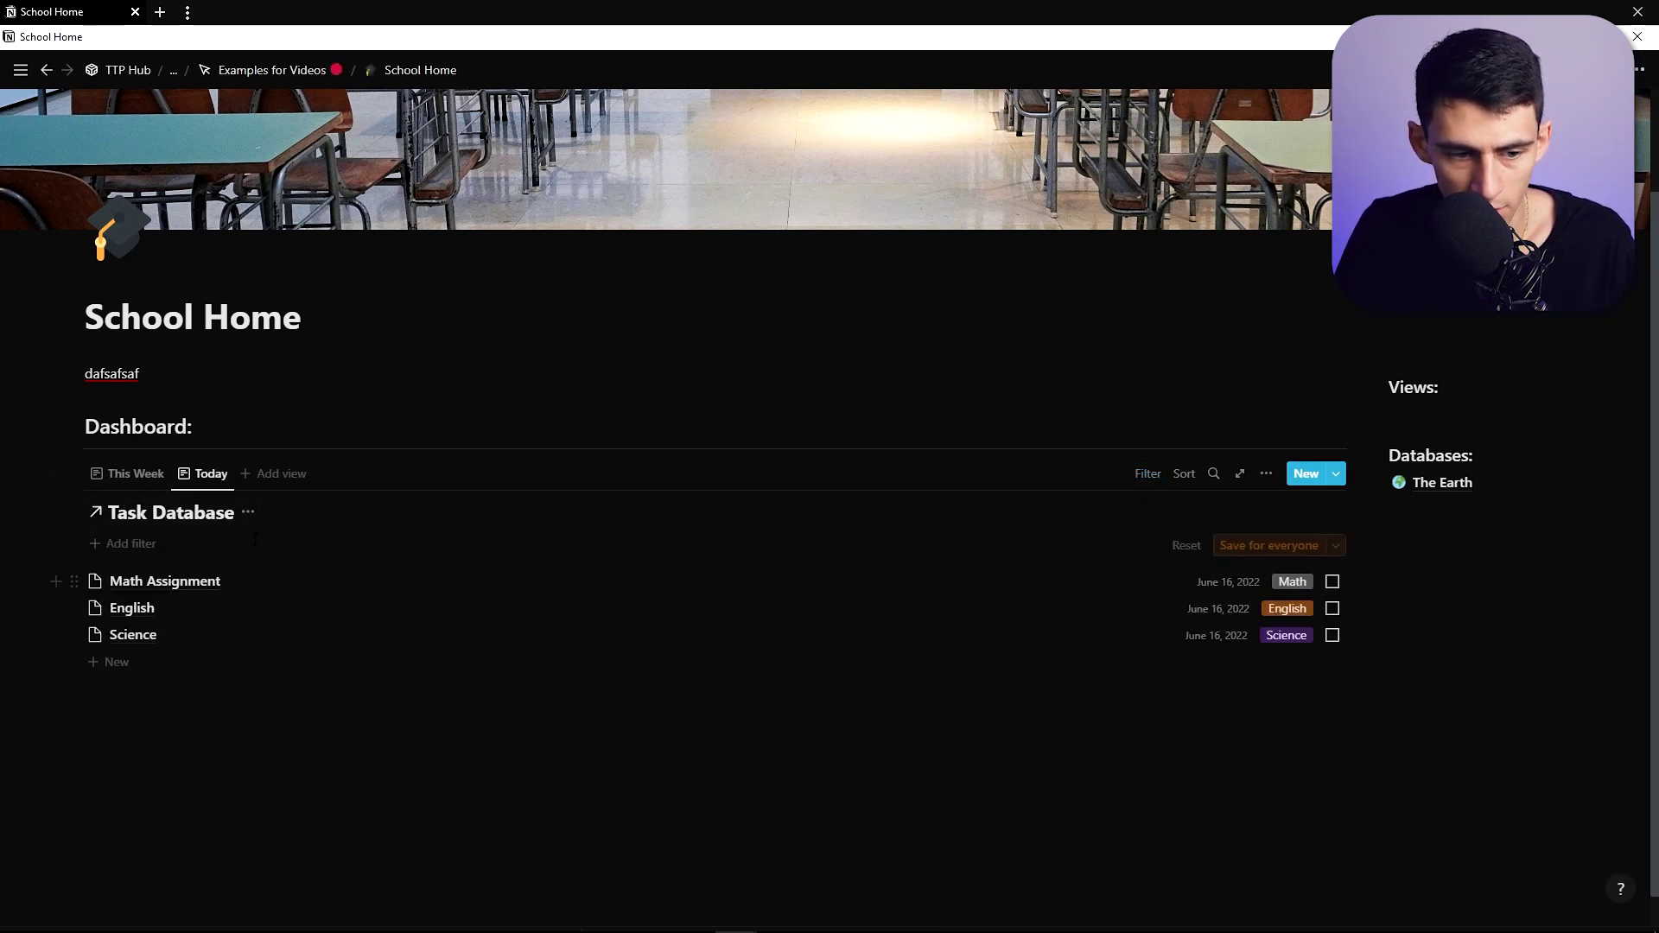
# Add a Date filter to the Today view and convert it to an advanced filter
pyautogui.click(122, 544)
pyautogui.click(76, 638)
pyautogui.click(54, 573)
pyautogui.click(53, 573)
pyautogui.click(211, 571)
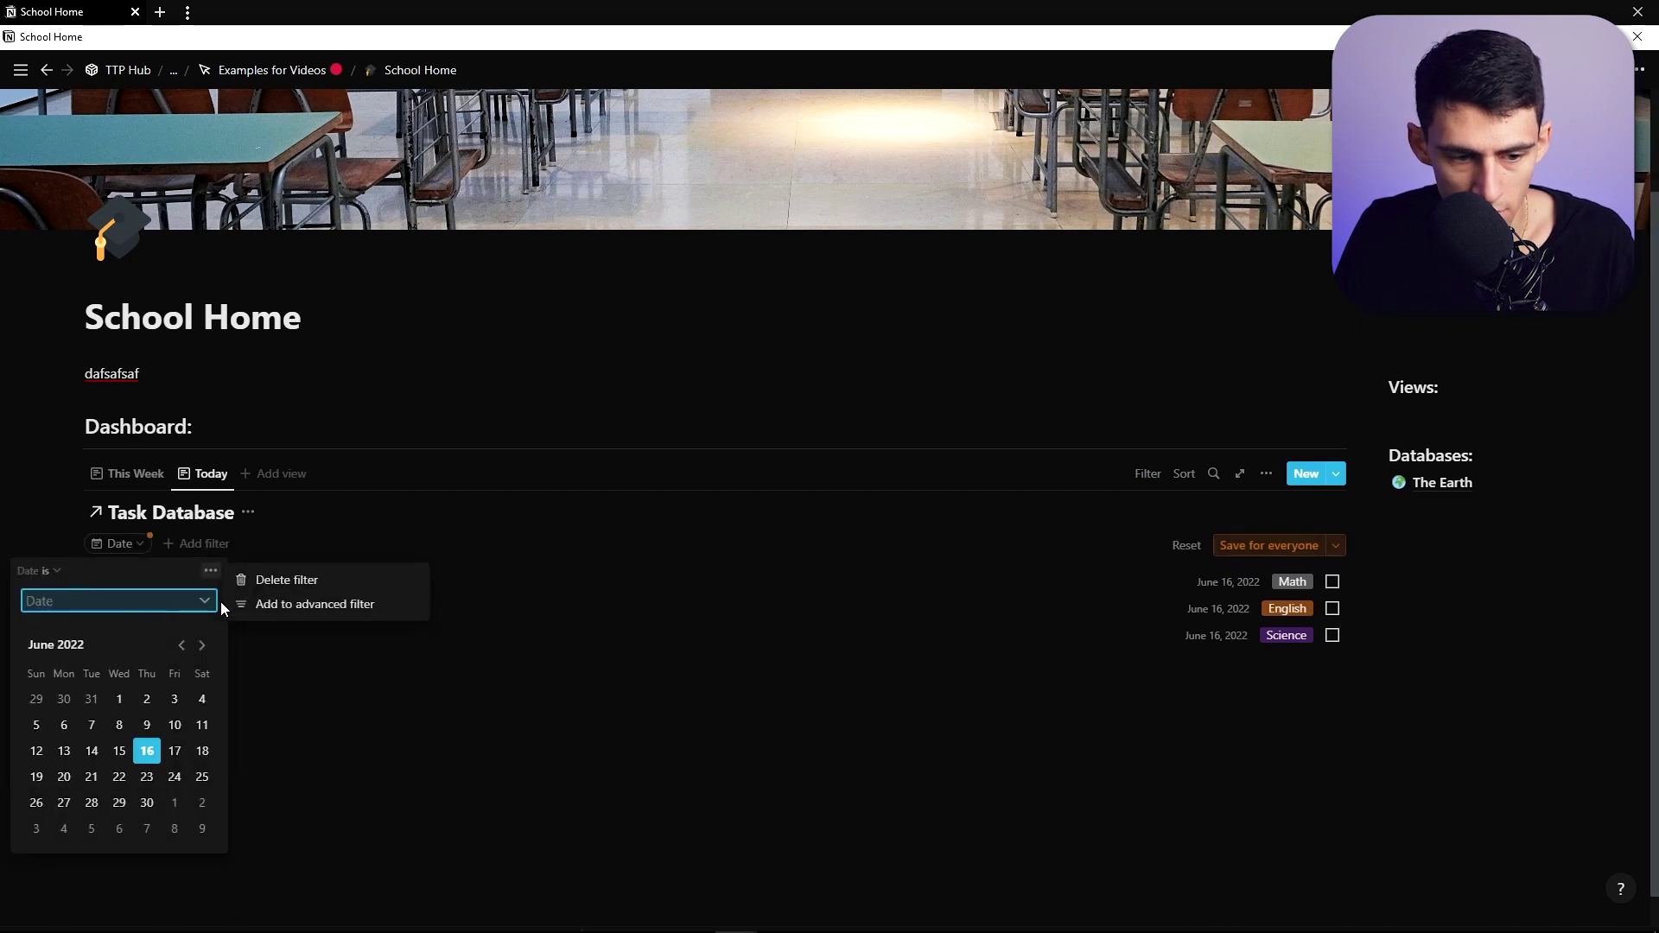
pyautogui.click(289, 606)
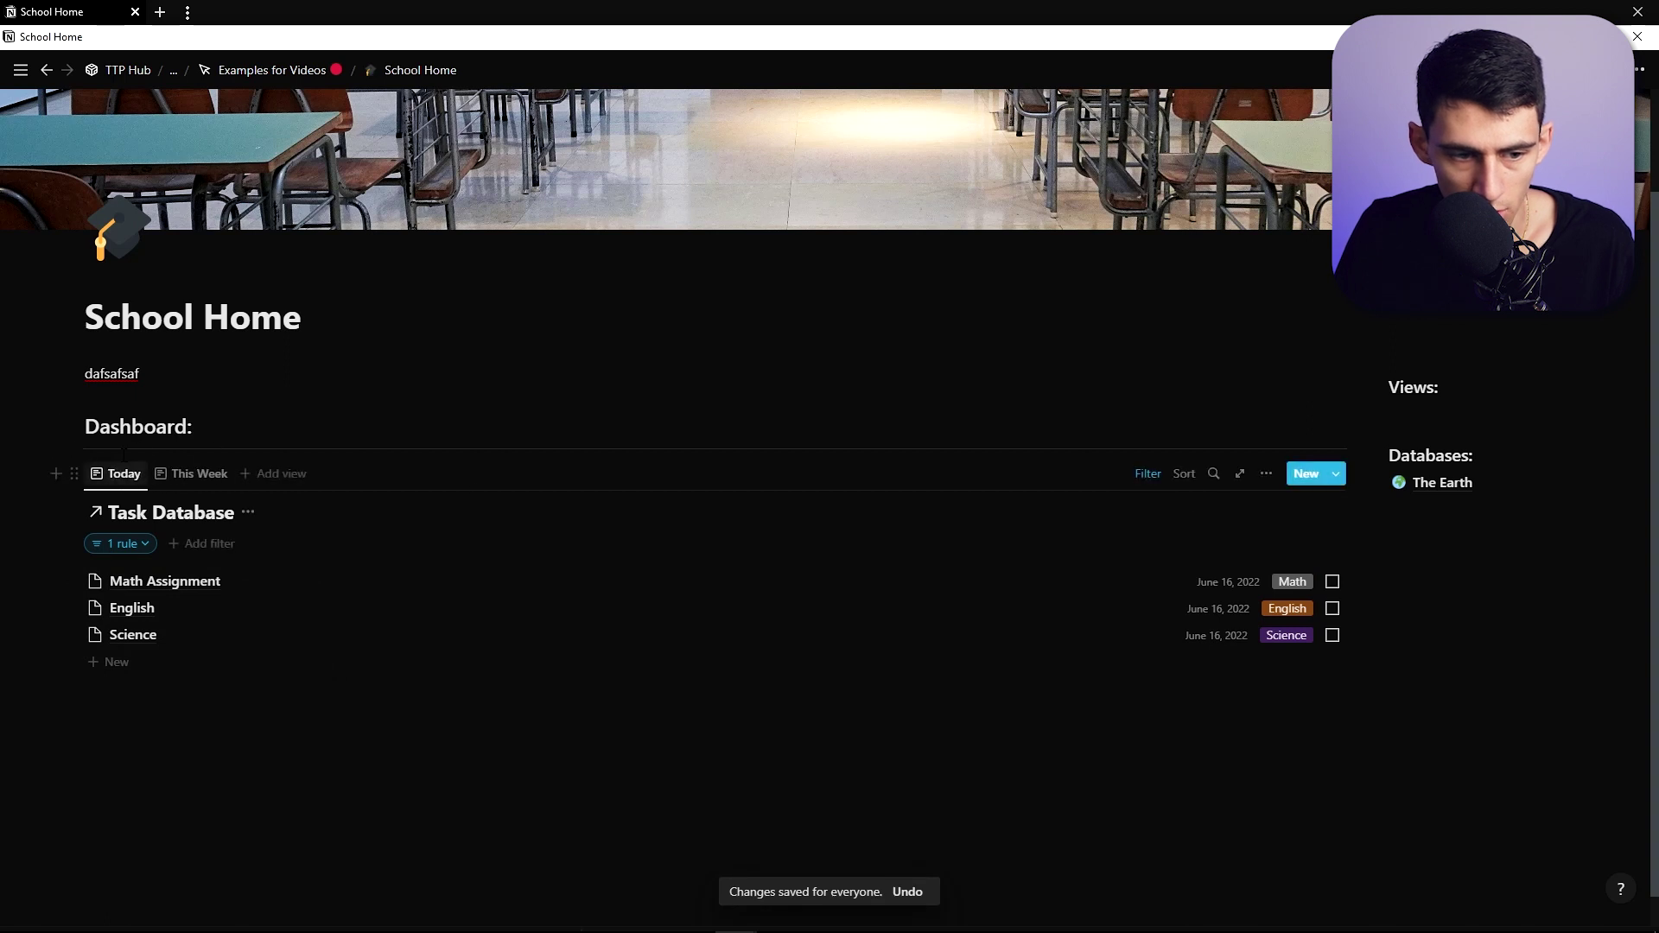
# Replace the "Dashboard:" heading with "Assignments:" preceded by a check mark emoji
pyautogui.moveTo(184, 425); pyautogui.dragTo(76, 426)
pyautogui.write('Assignments:')
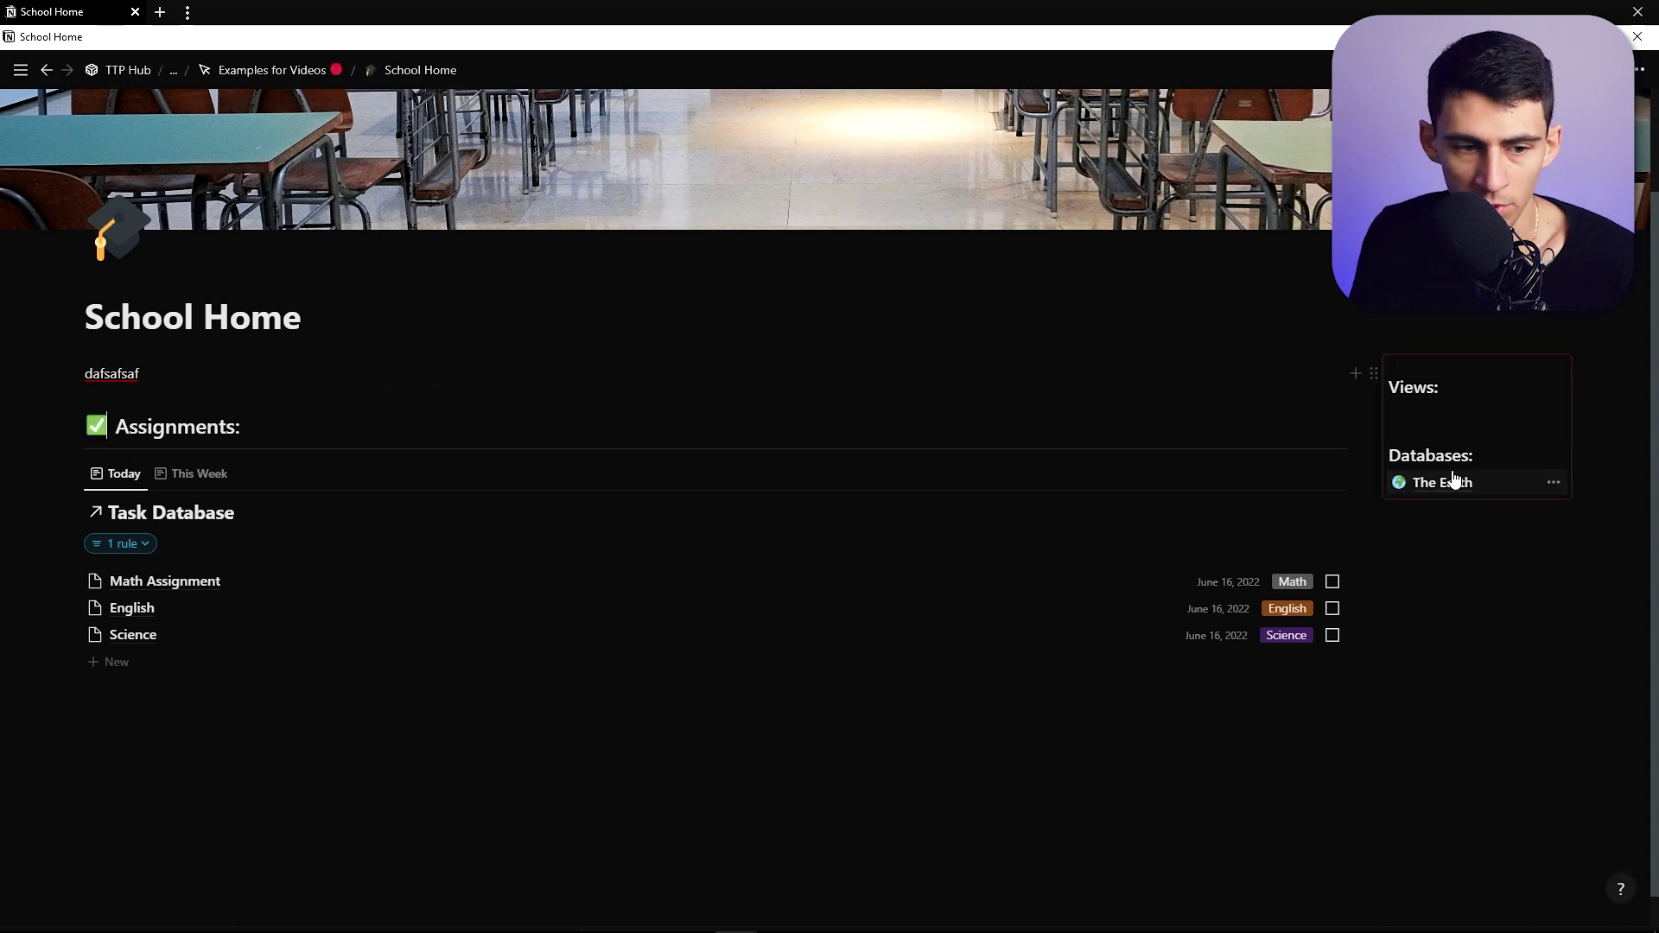
# Duplicate the Assignments database on The Earth page and rename the copy "Notes"
pyautogui.click(1444, 482)
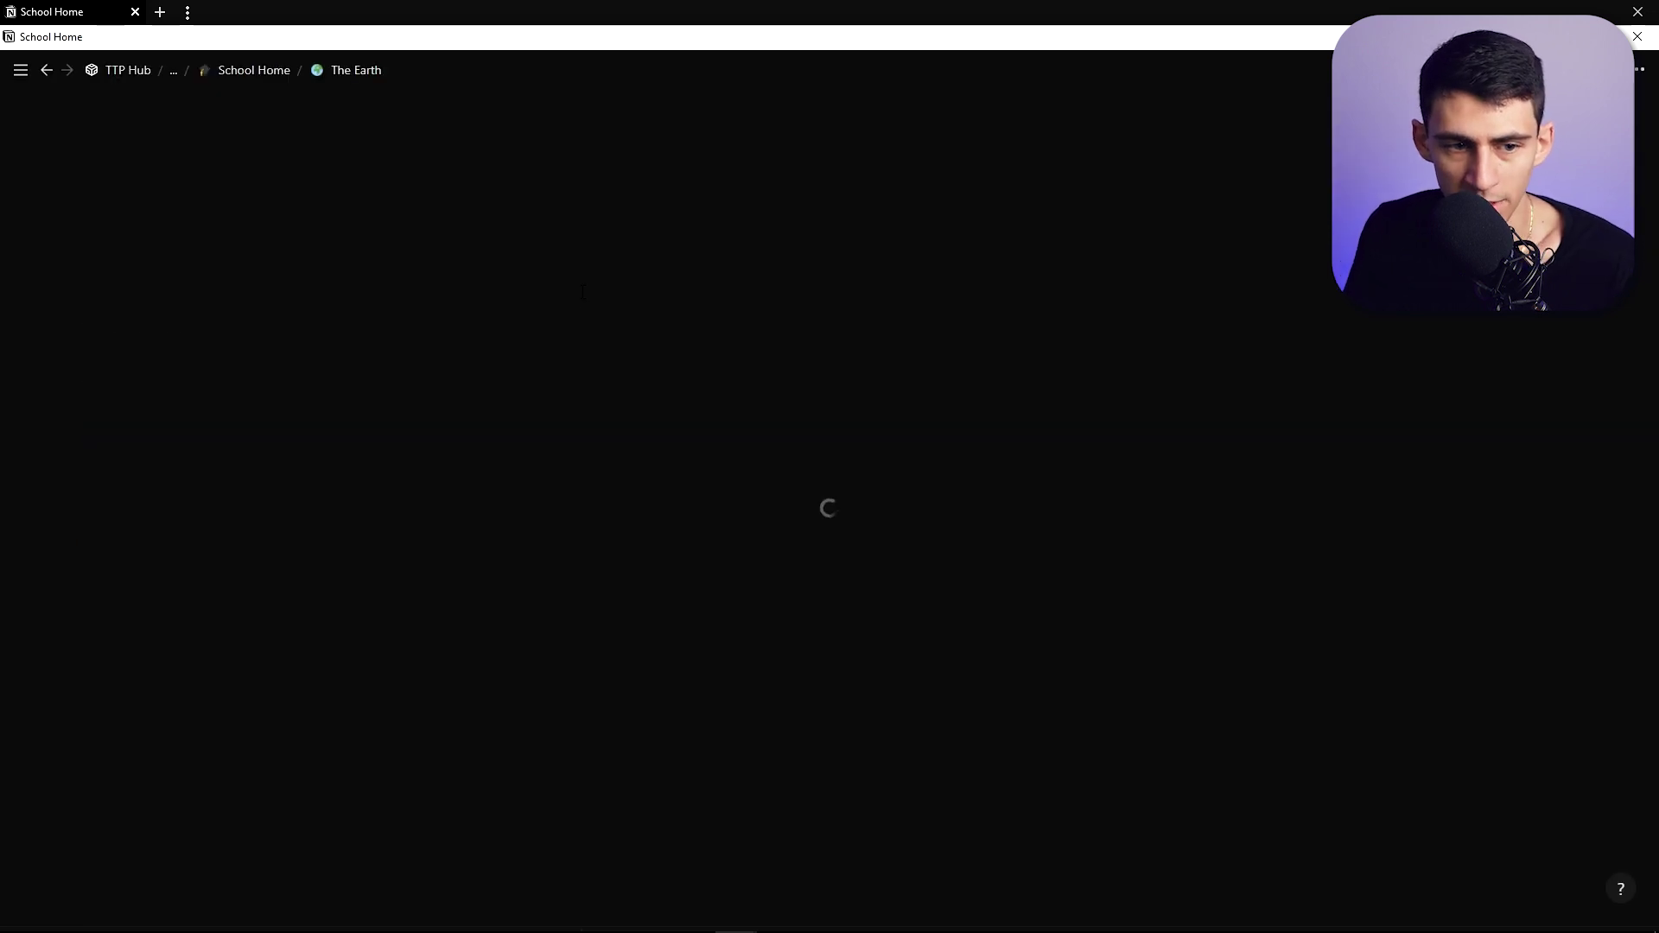
pyautogui.click(604, 484)
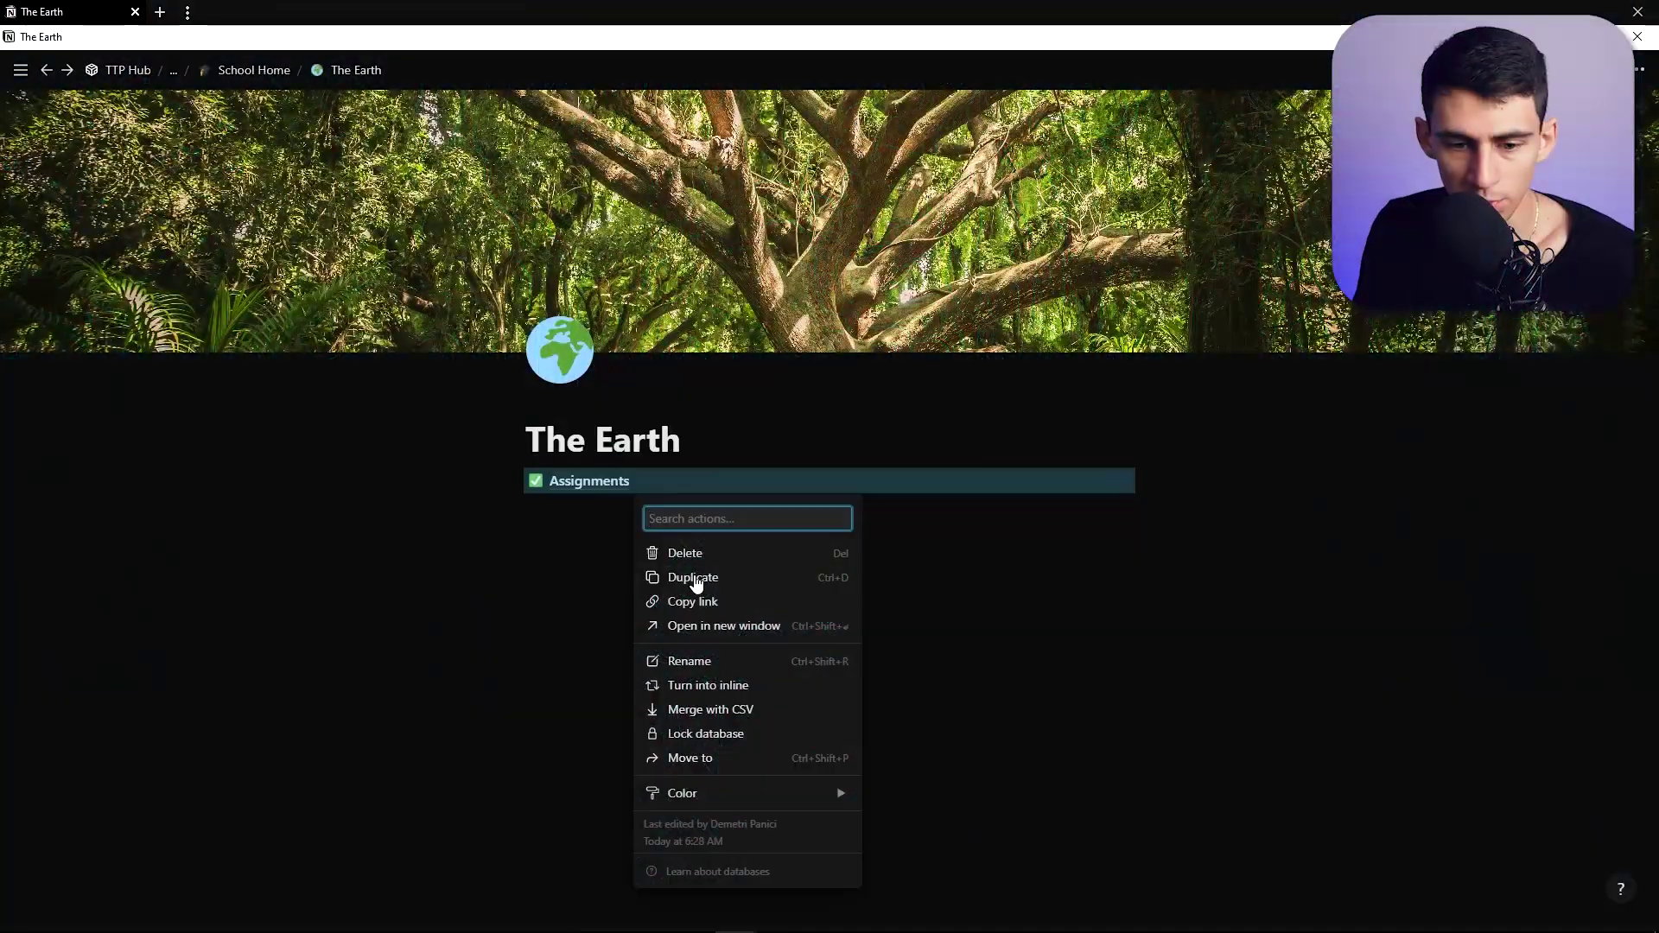
pyautogui.click(694, 575)
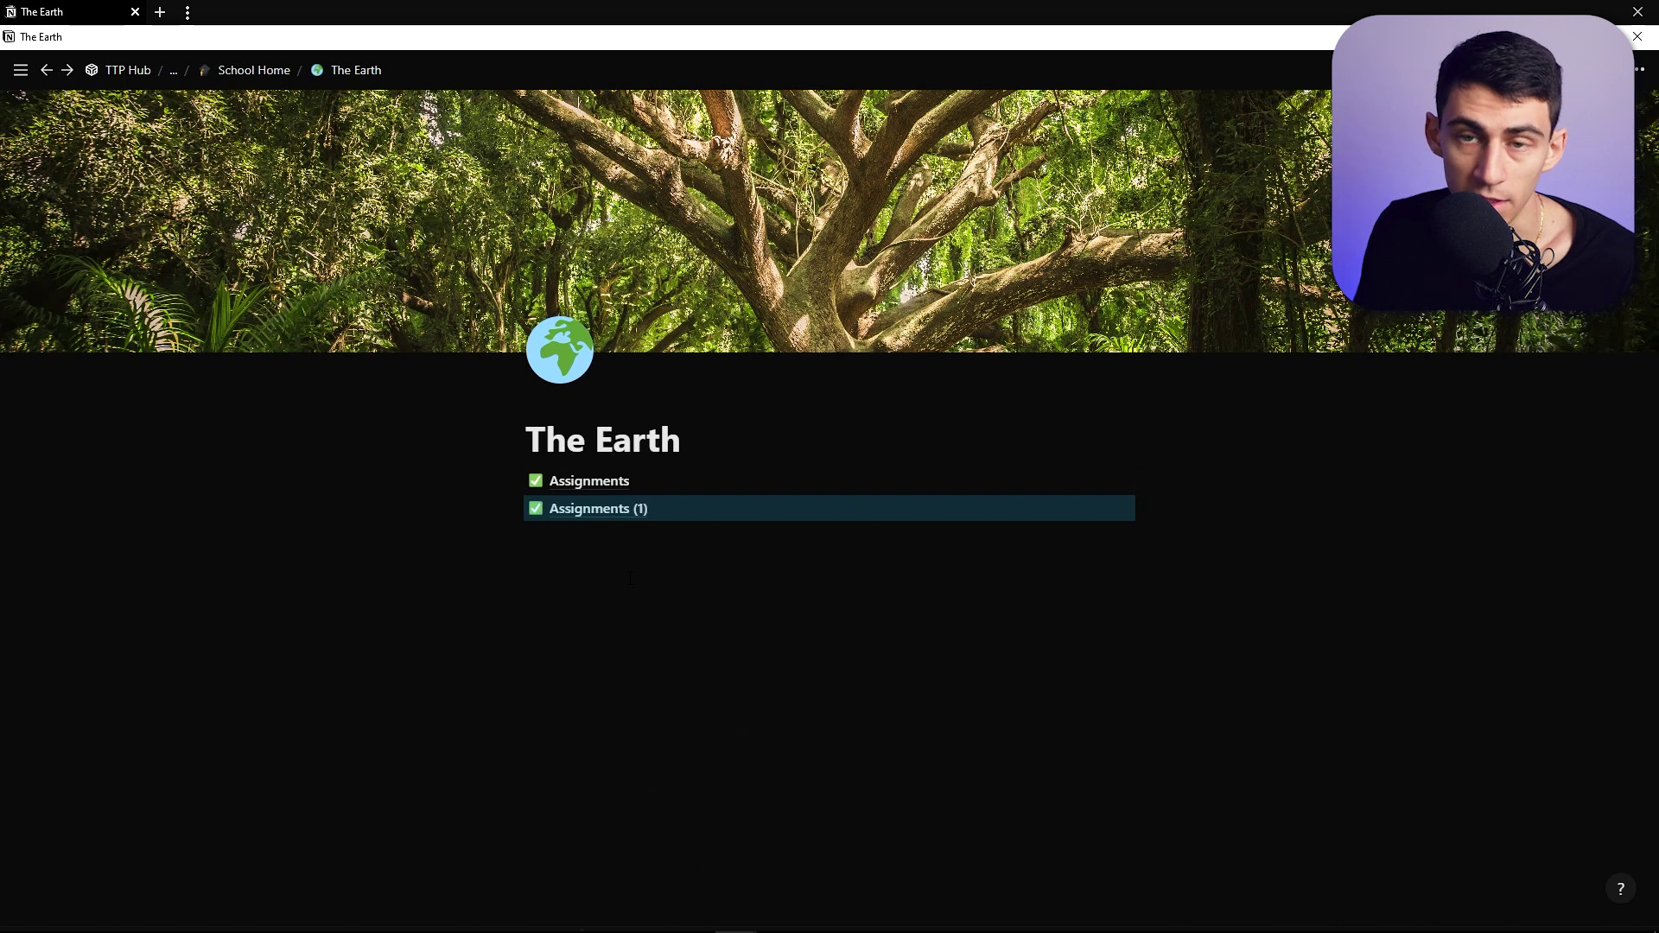
pyautogui.click(644, 509)
pyautogui.moveTo(387, 143); pyautogui.dragTo(130, 140)
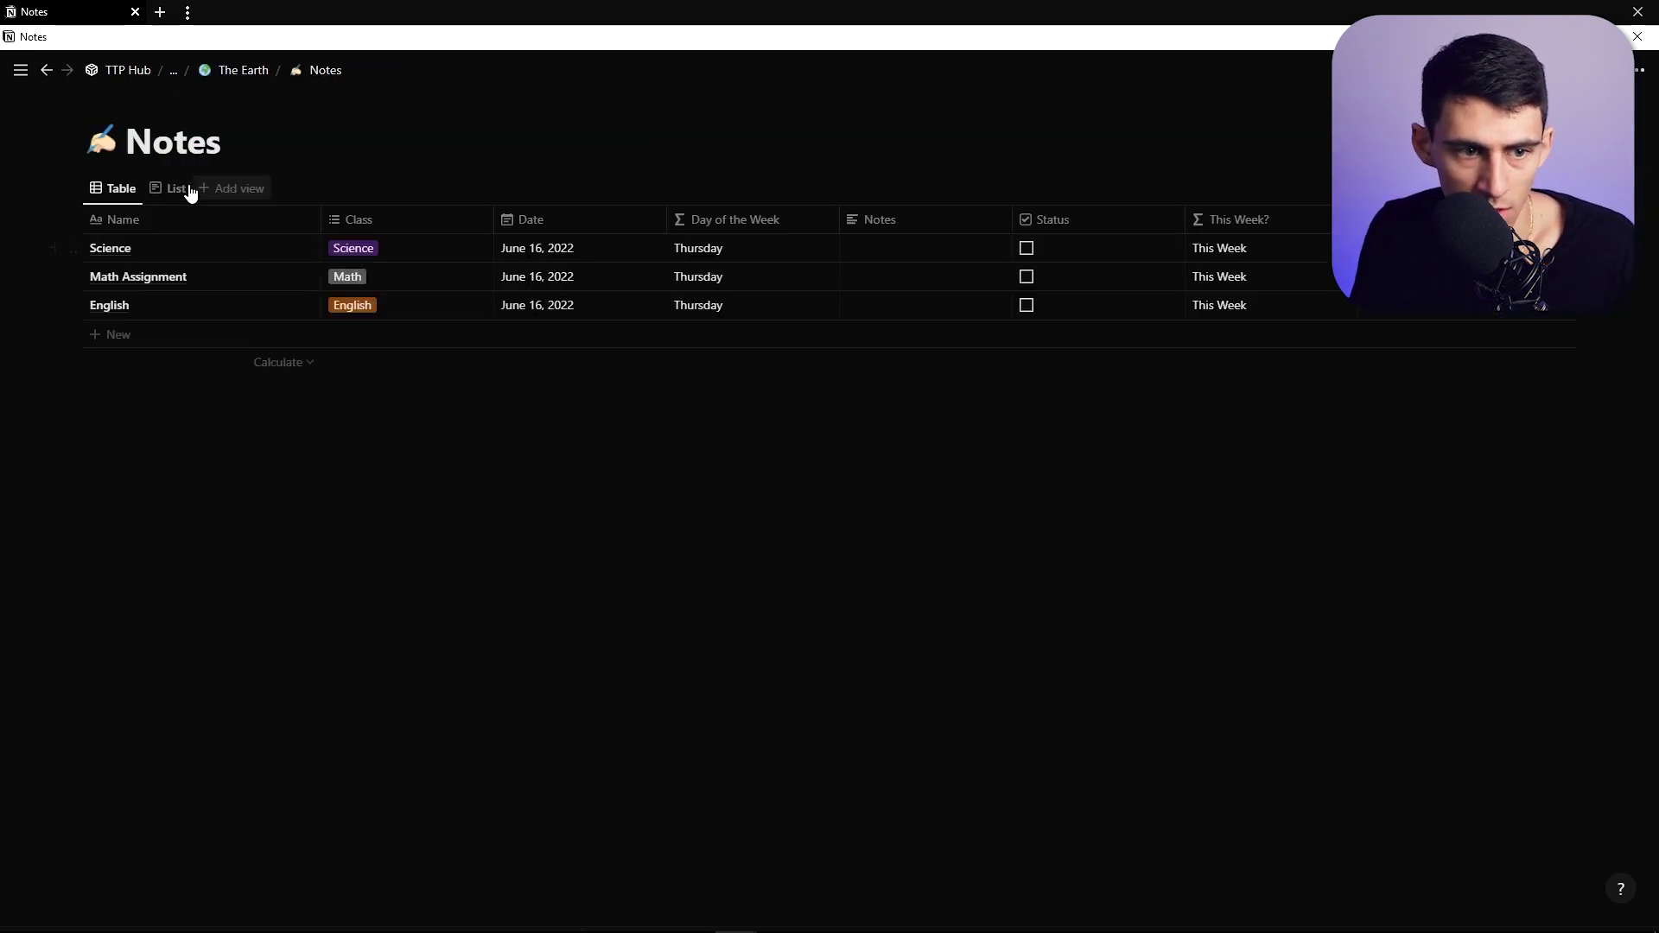
# Open the English entry from the Notes database's List view and delete its Status property
pyautogui.click(177, 189)
pyautogui.click(235, 229)
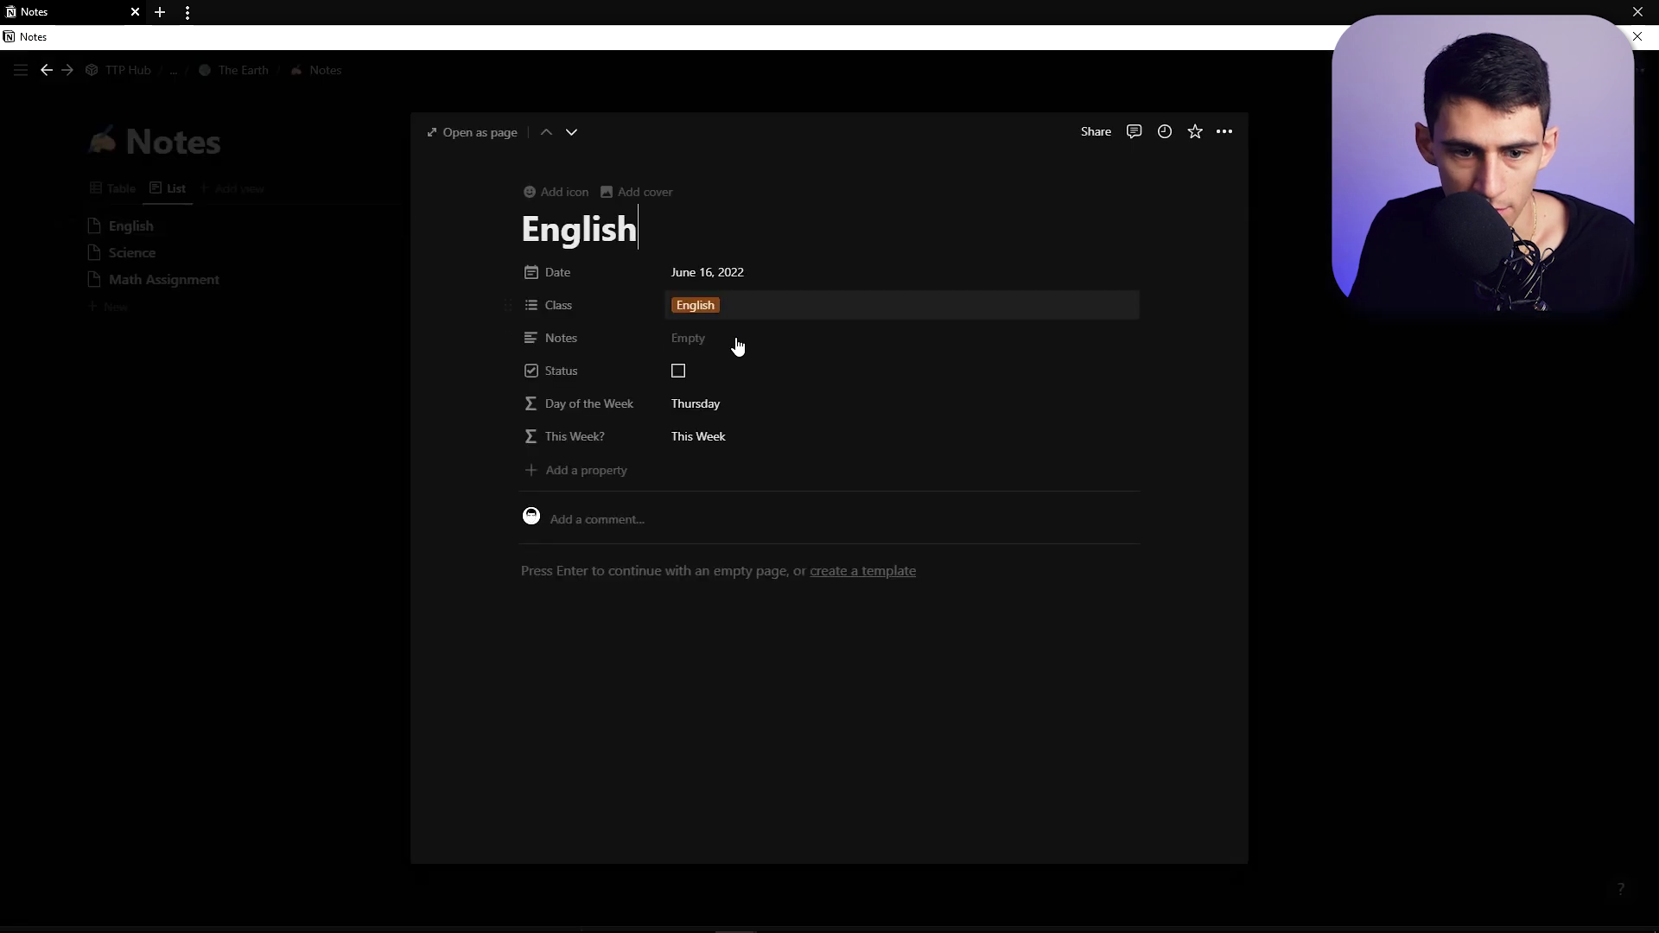
pyautogui.click(570, 371)
pyautogui.click(595, 512)
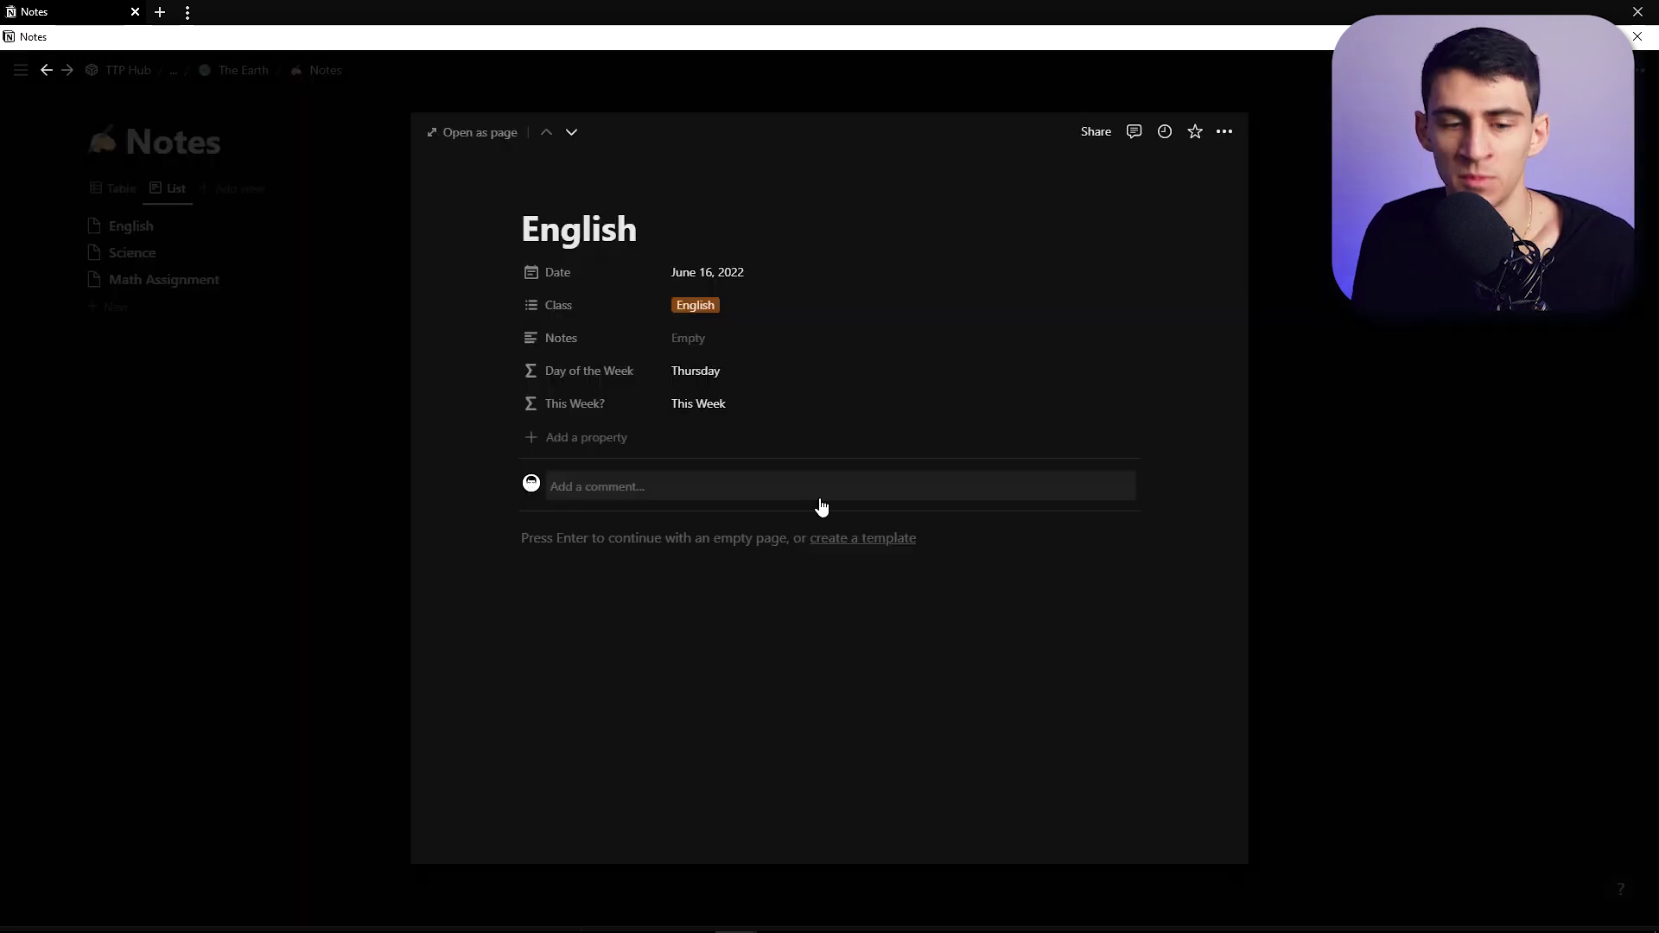
# Rename the English entry's Notes property to "Assignments" and turn it into a relation to the Assignments database
pyautogui.click(623, 339)
pyautogui.click(618, 370)
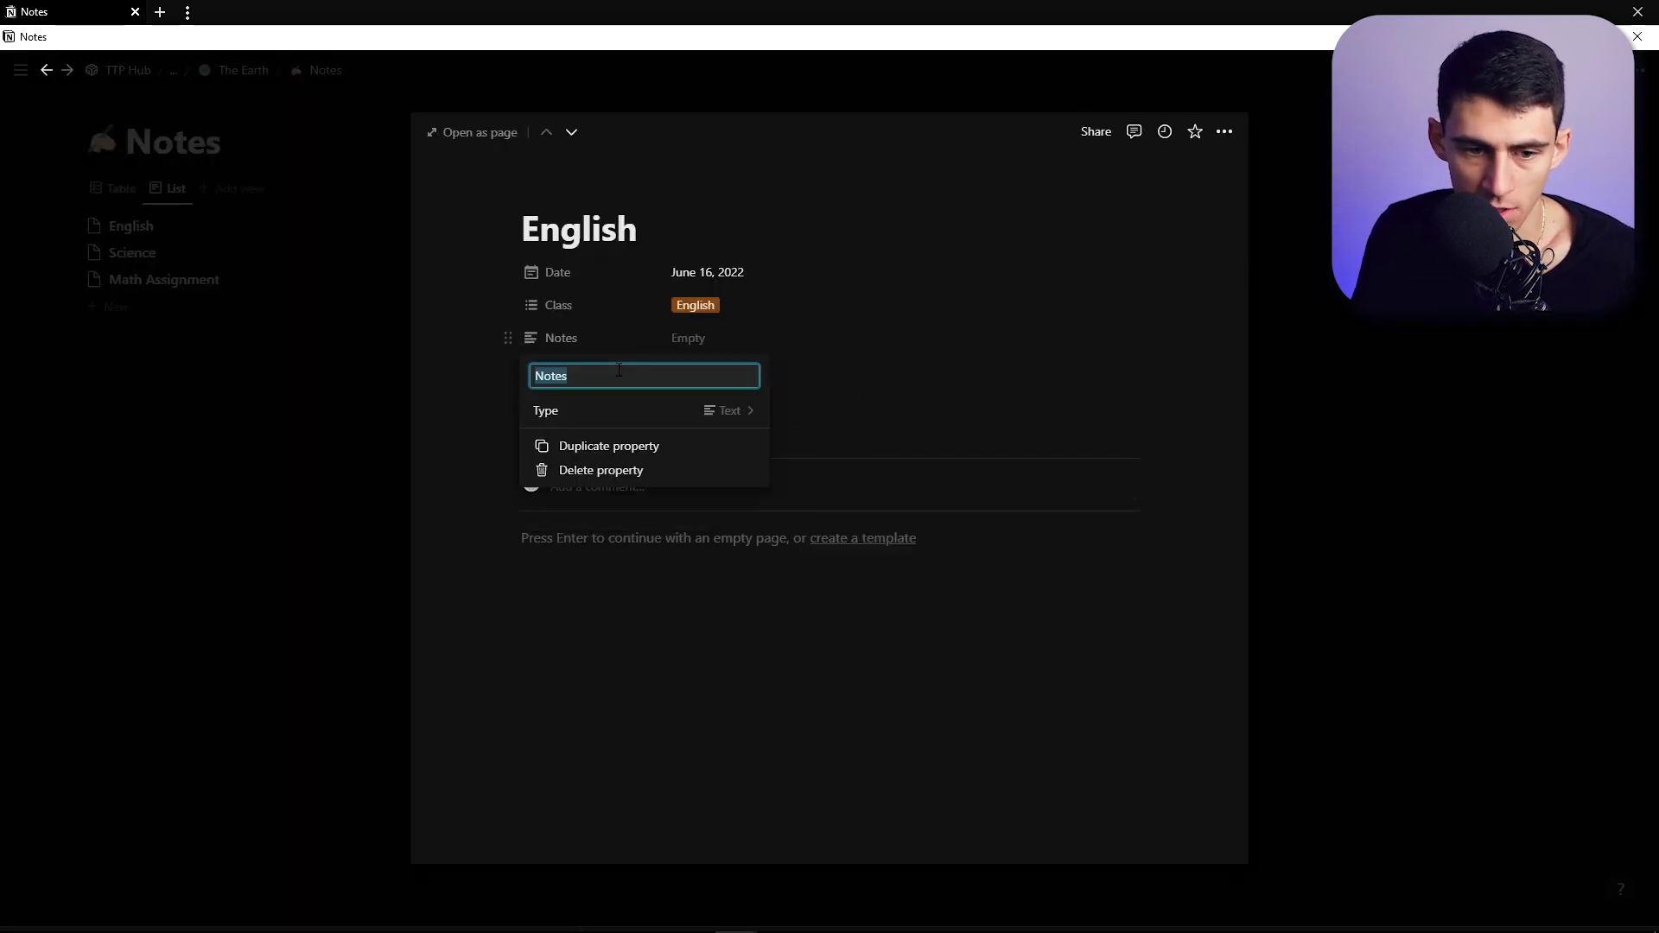
pyautogui.write('Assignments')
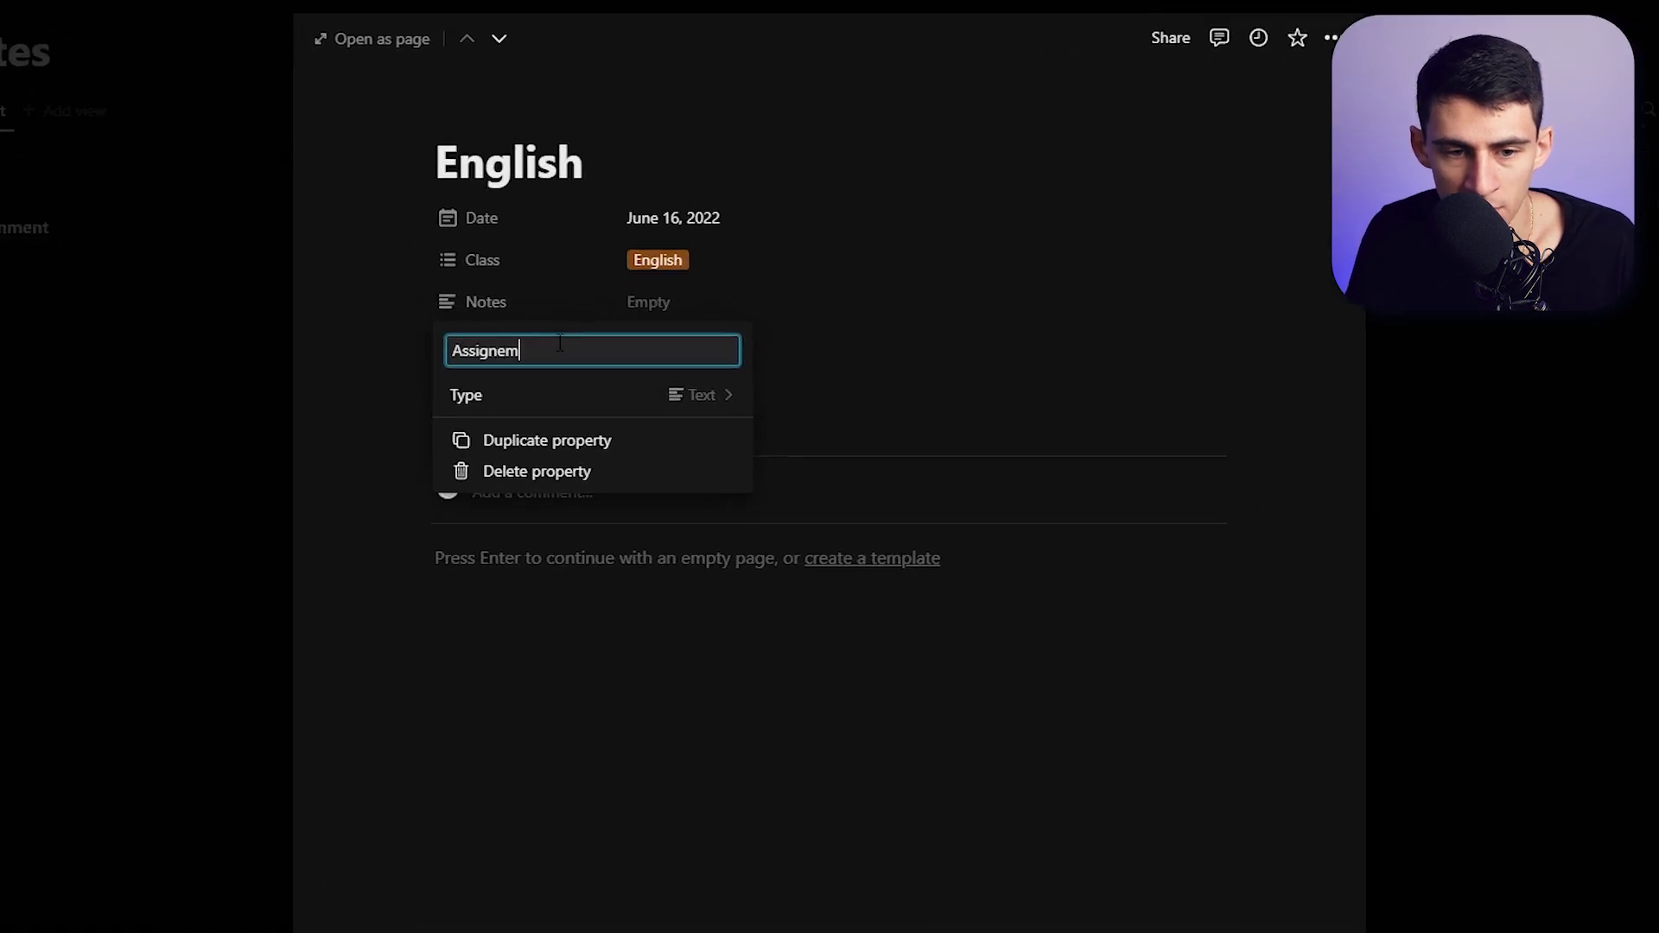
pyautogui.click(574, 396)
pyautogui.write('re')
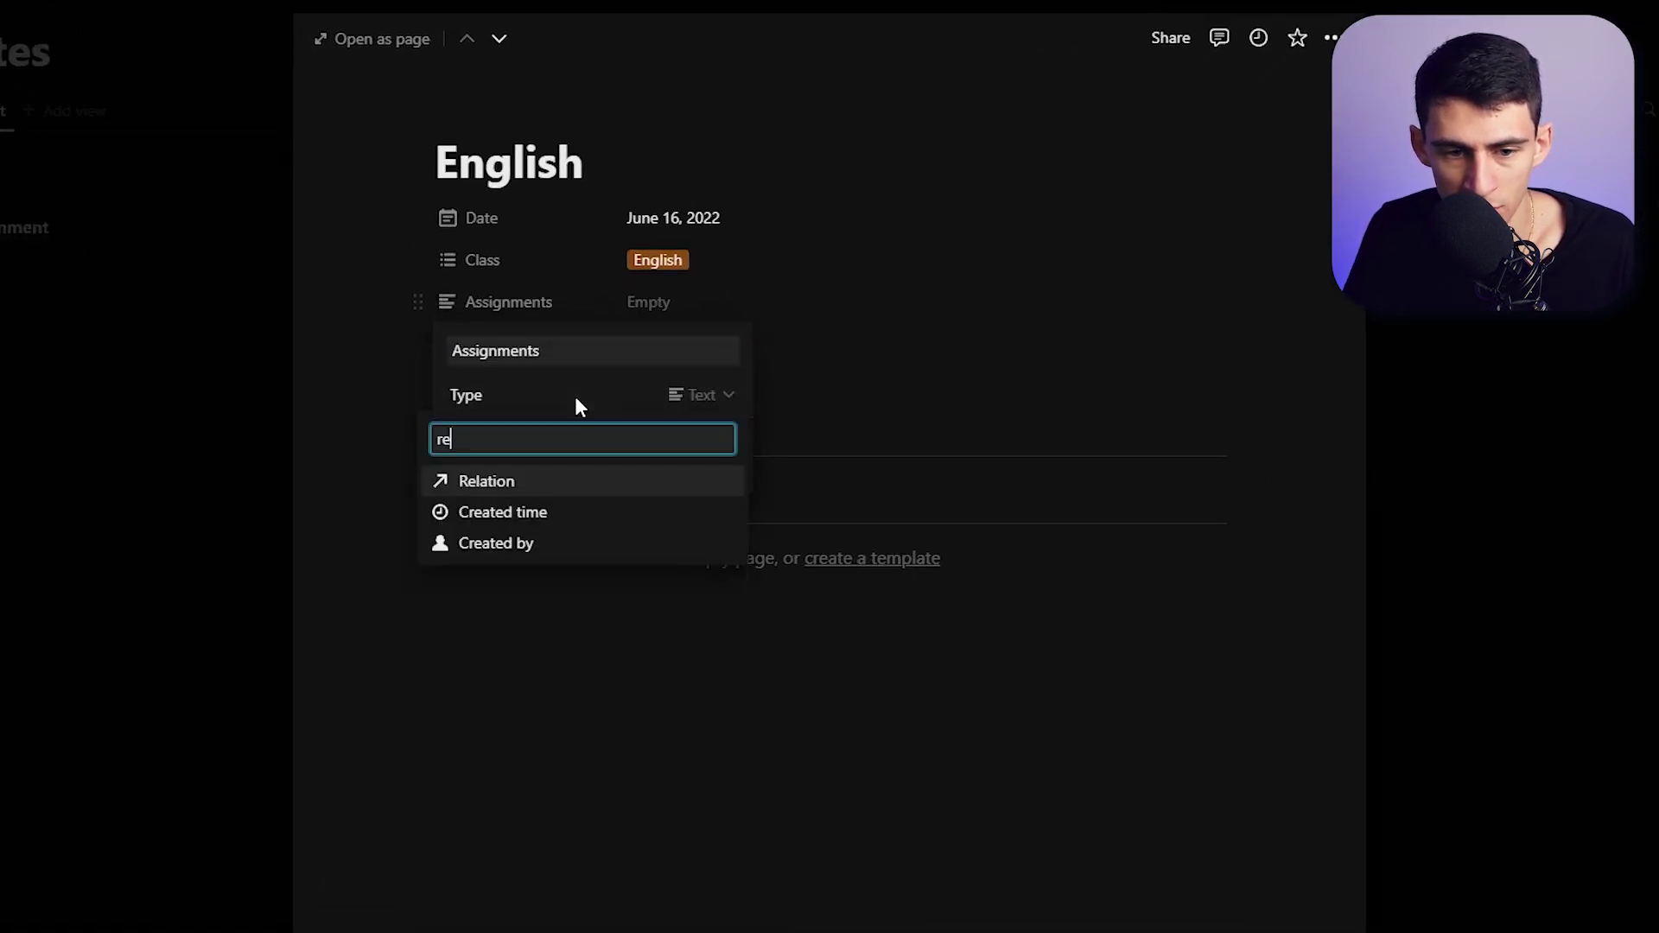
pyautogui.click(580, 481)
pyautogui.click(585, 463)
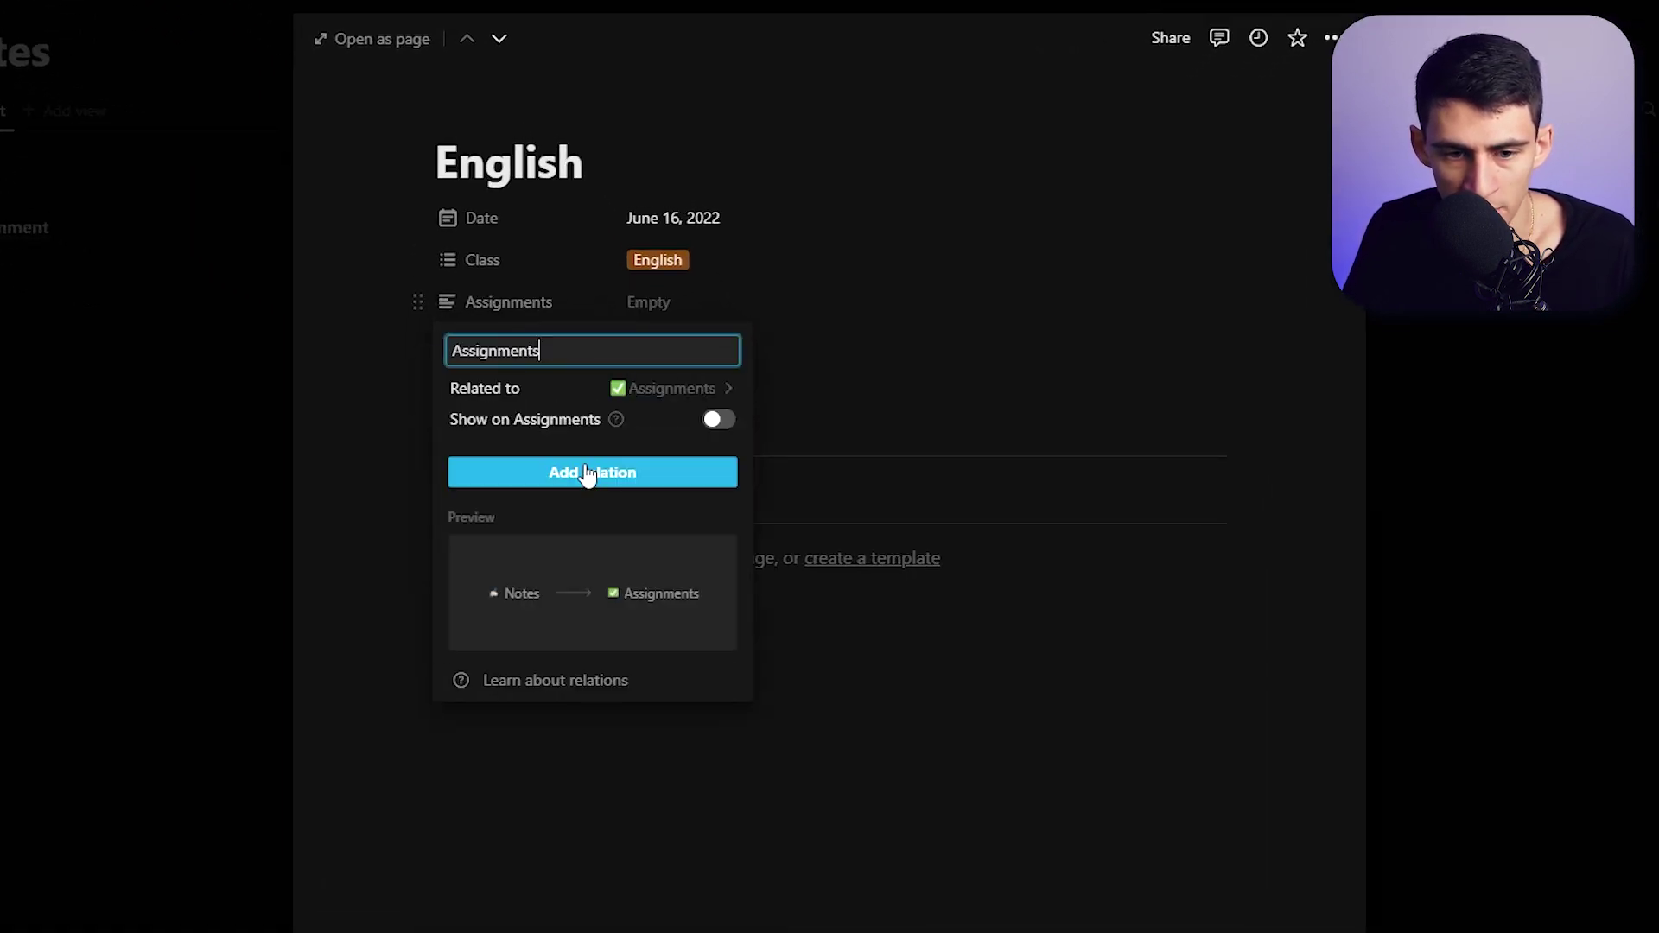
pyautogui.click(655, 478)
pyautogui.click(759, 374)
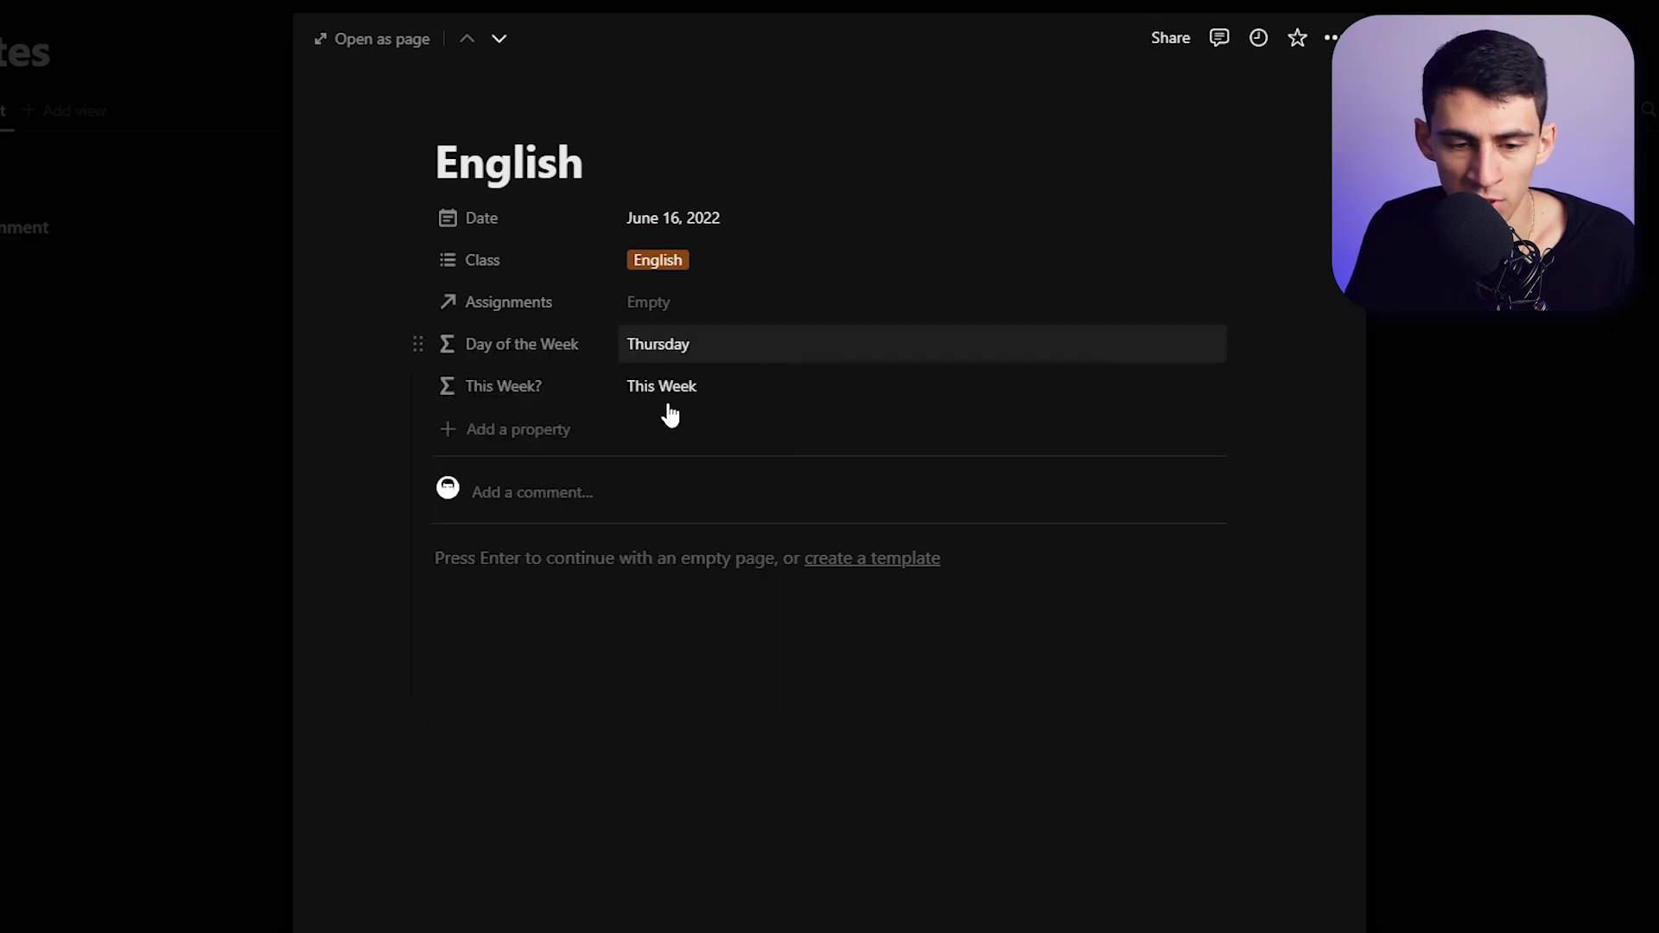
# Add a Created time property to the English entry
pyautogui.click(567, 426)
pyautogui.click(555, 522)
pyautogui.write('cr')
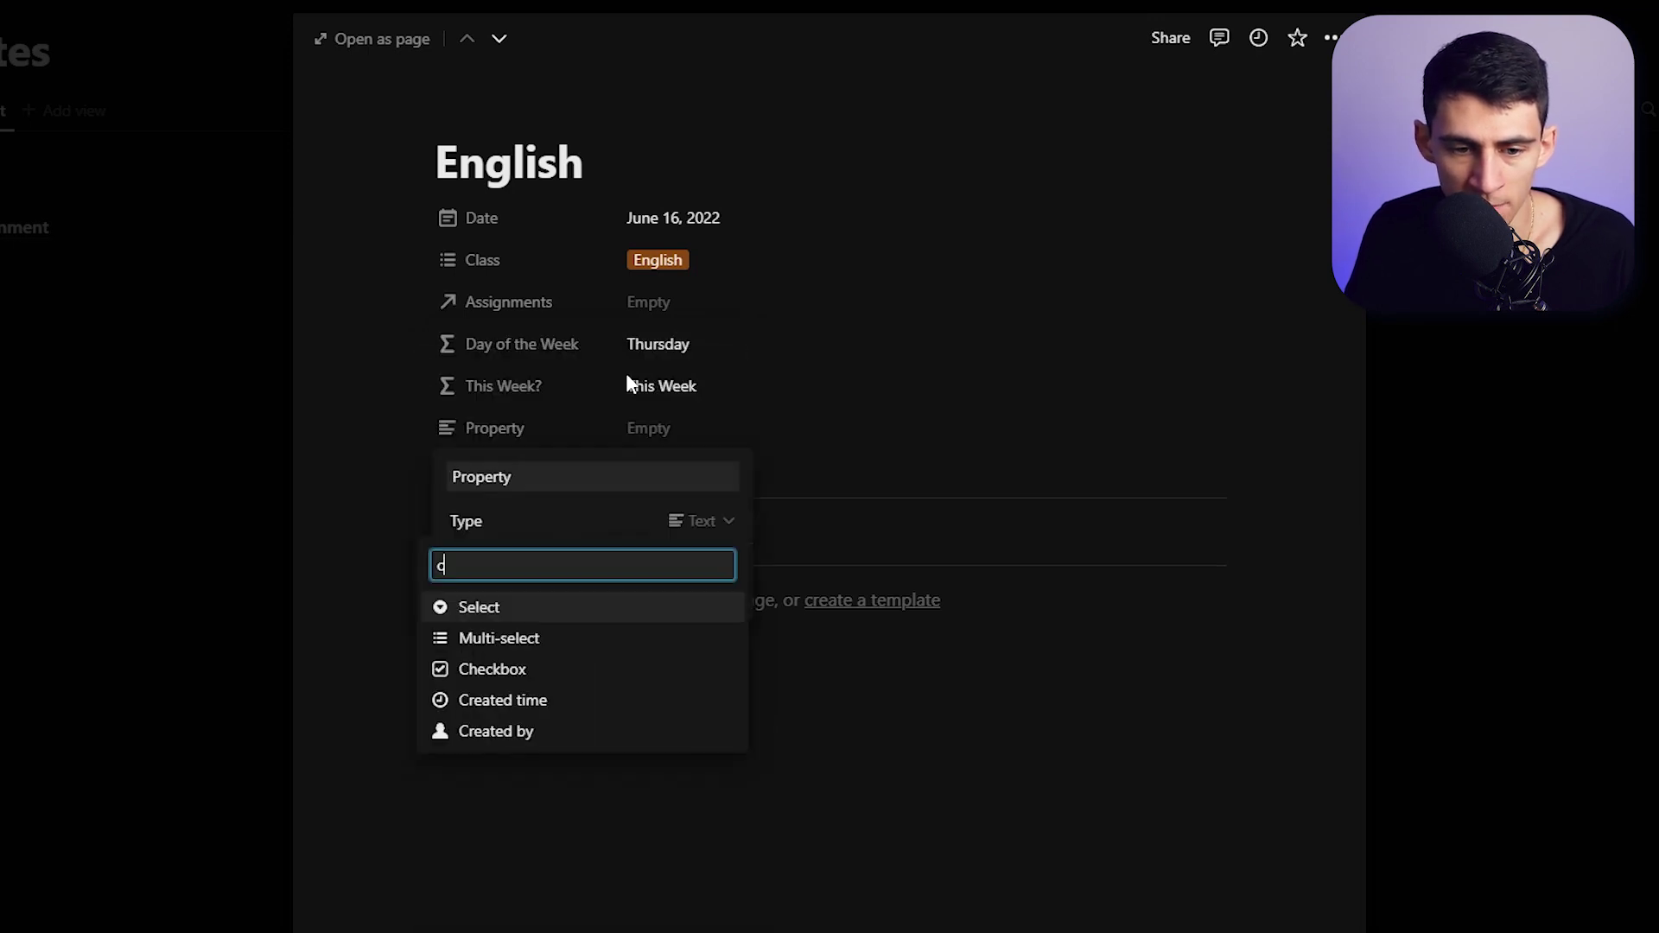
pyautogui.press('Return')
# Add another property below Created Time and open its type settings
pyautogui.click(555, 386)
pyautogui.doubleClick(494, 473)
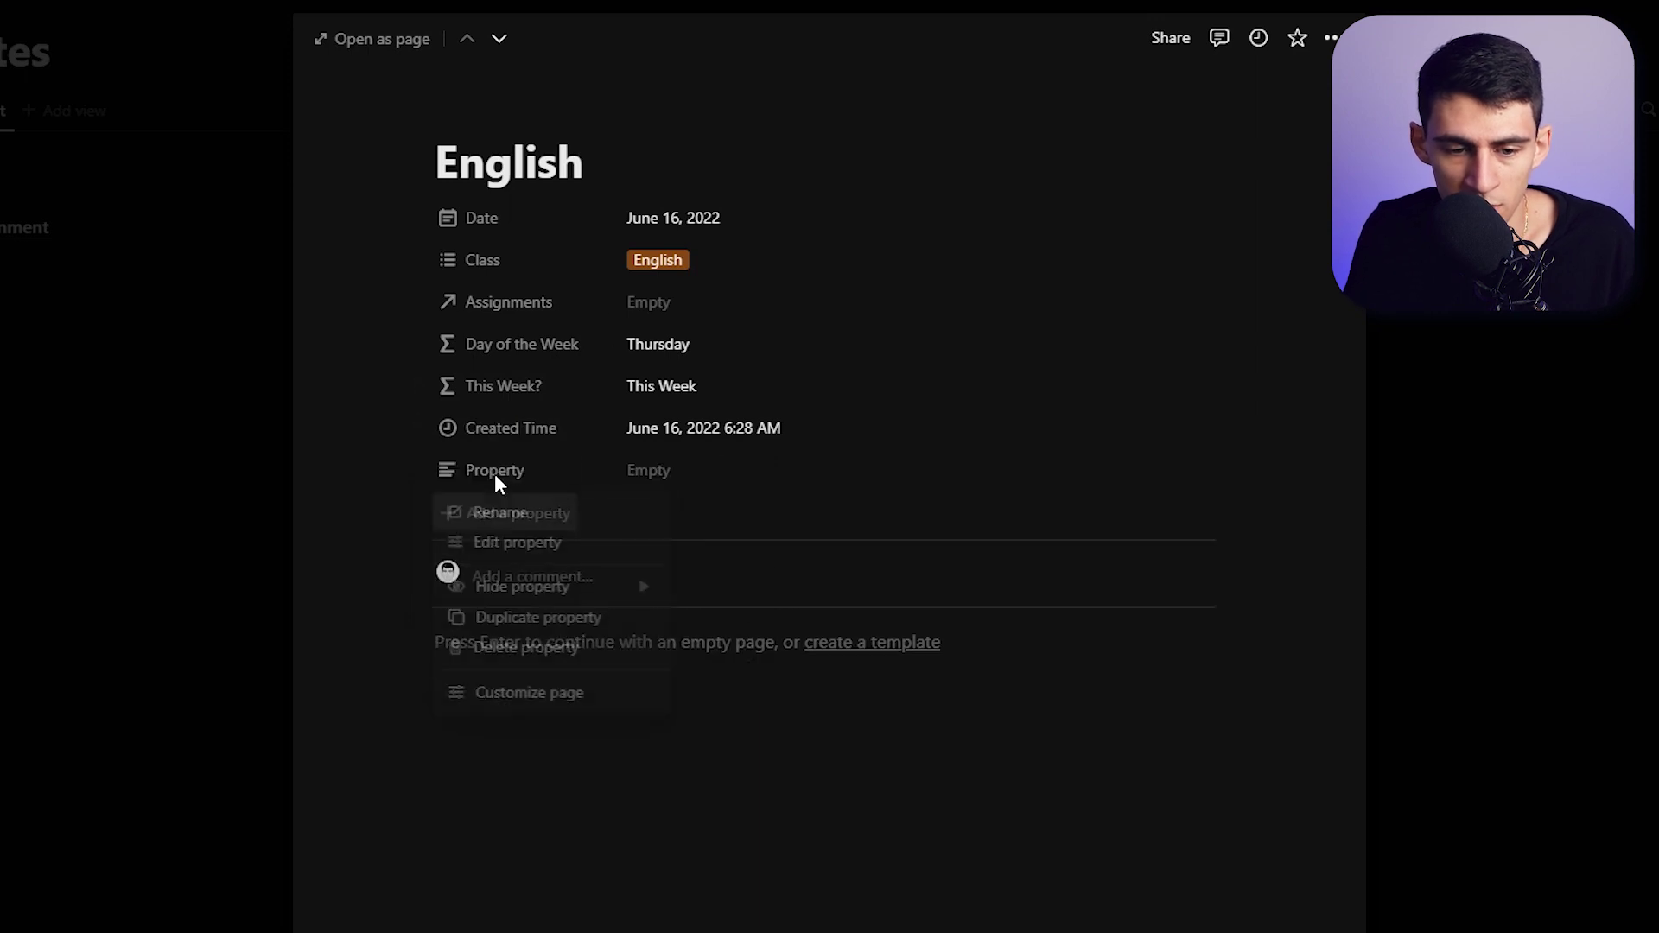
pyautogui.click(549, 539)
pyautogui.click(545, 571)
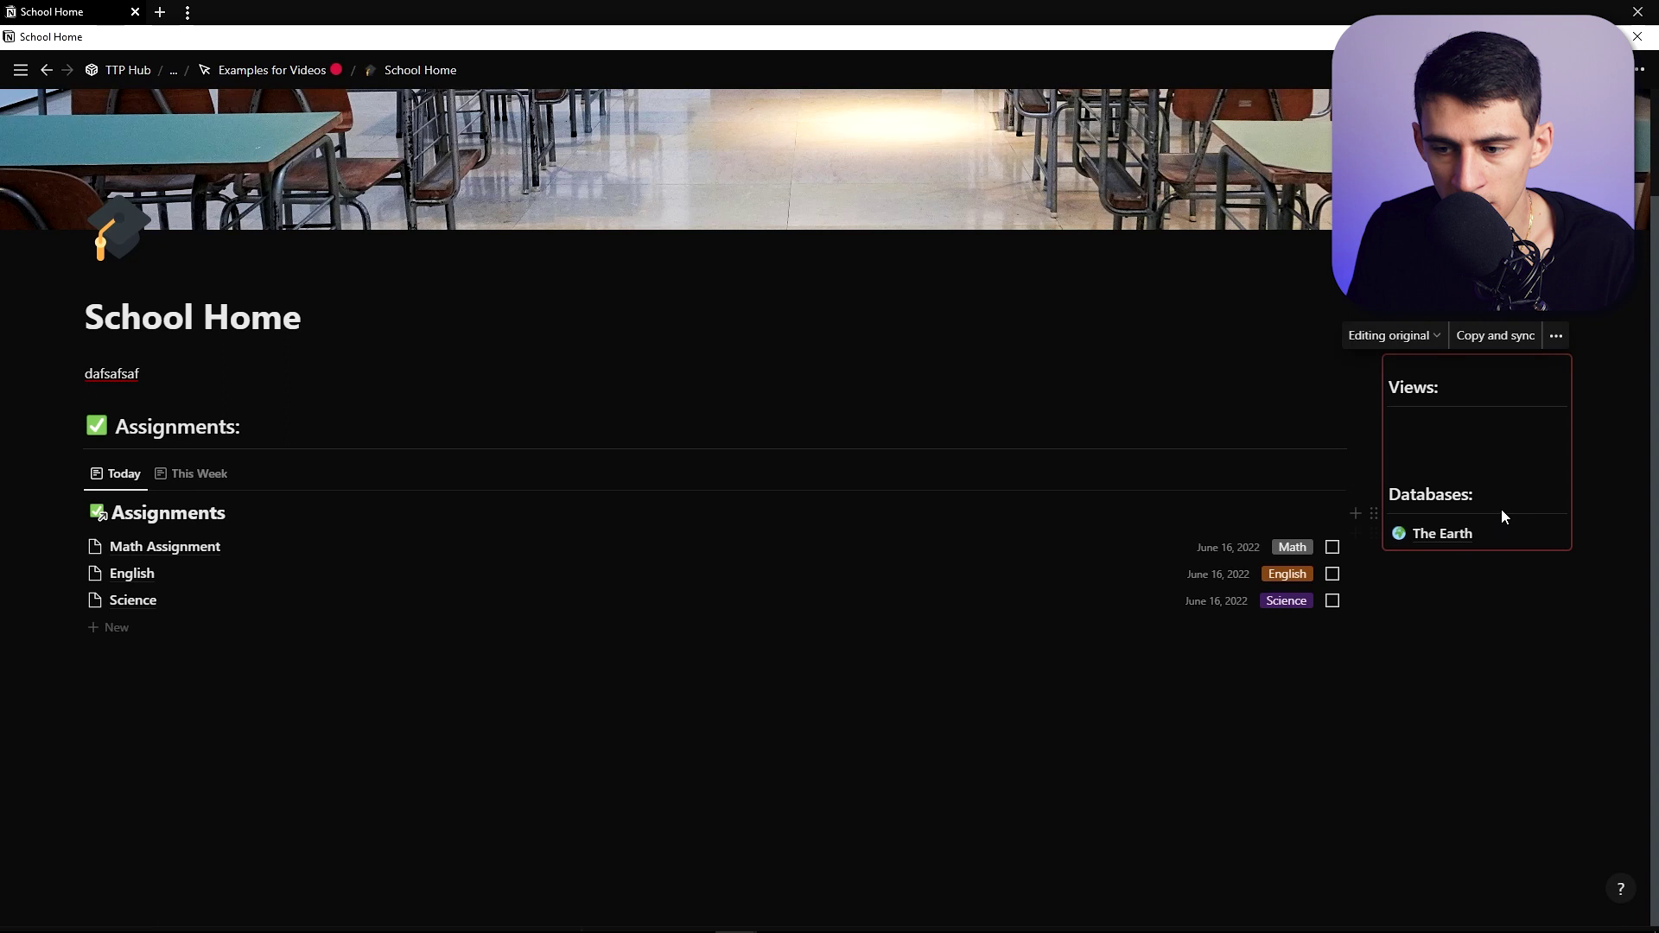
# Copy the Assignments database link from The Earth and insert it as a page mention under the School Home "Databases:" heading
pyautogui.click(1486, 602)
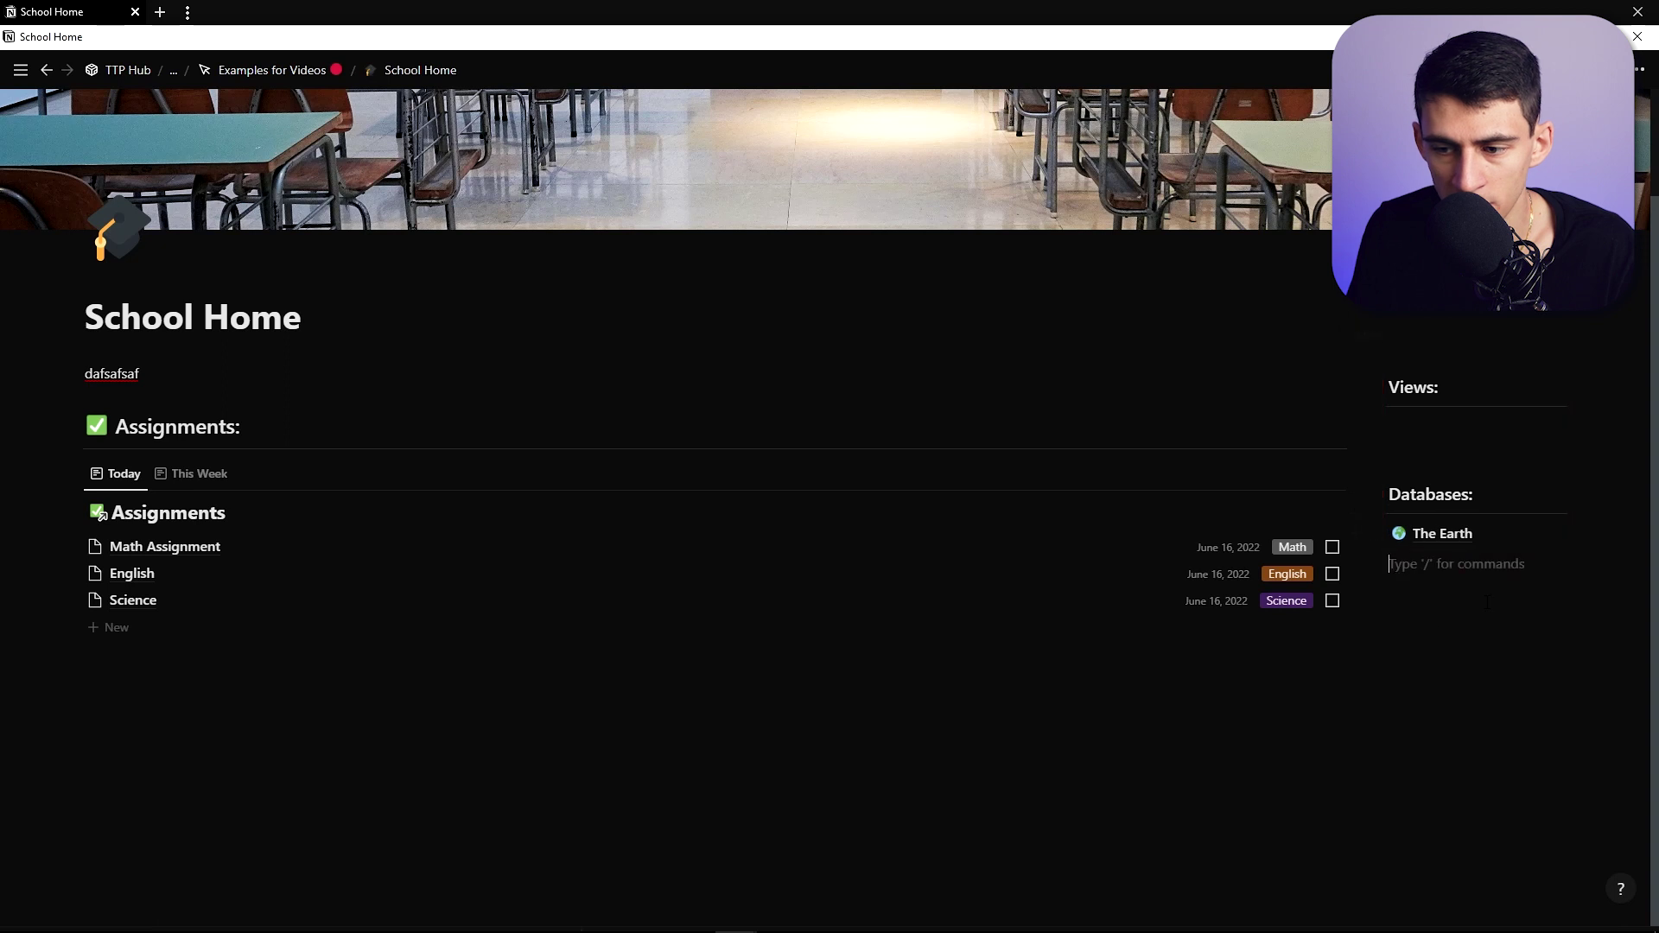
pyautogui.press('Return')
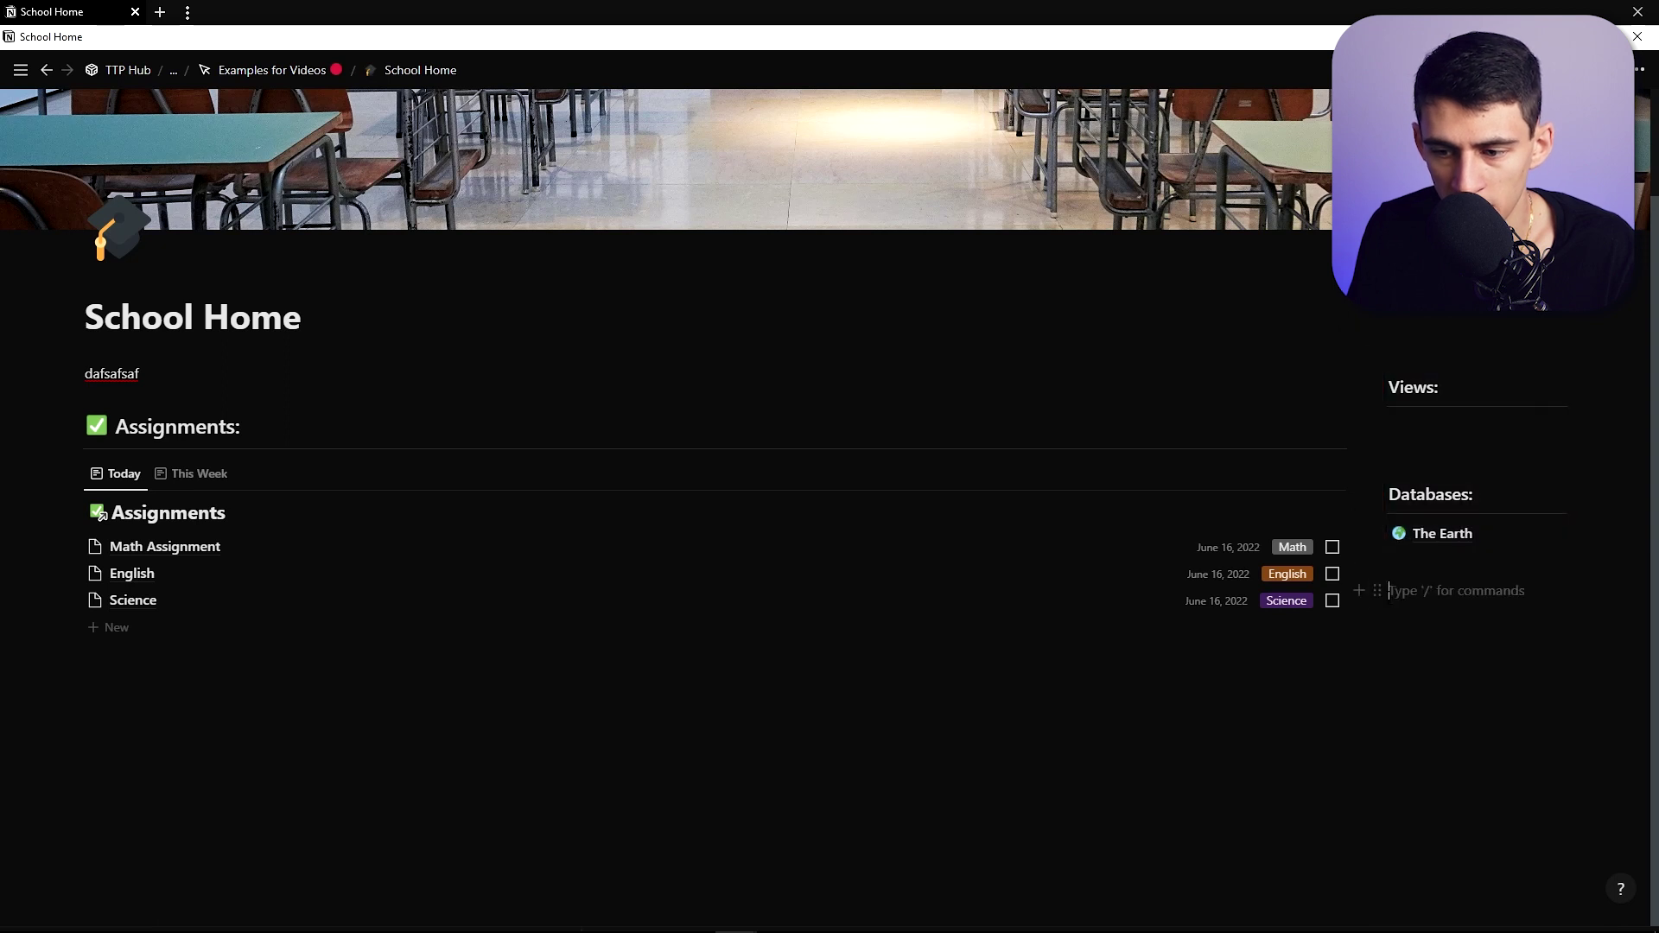
pyautogui.click(1430, 539)
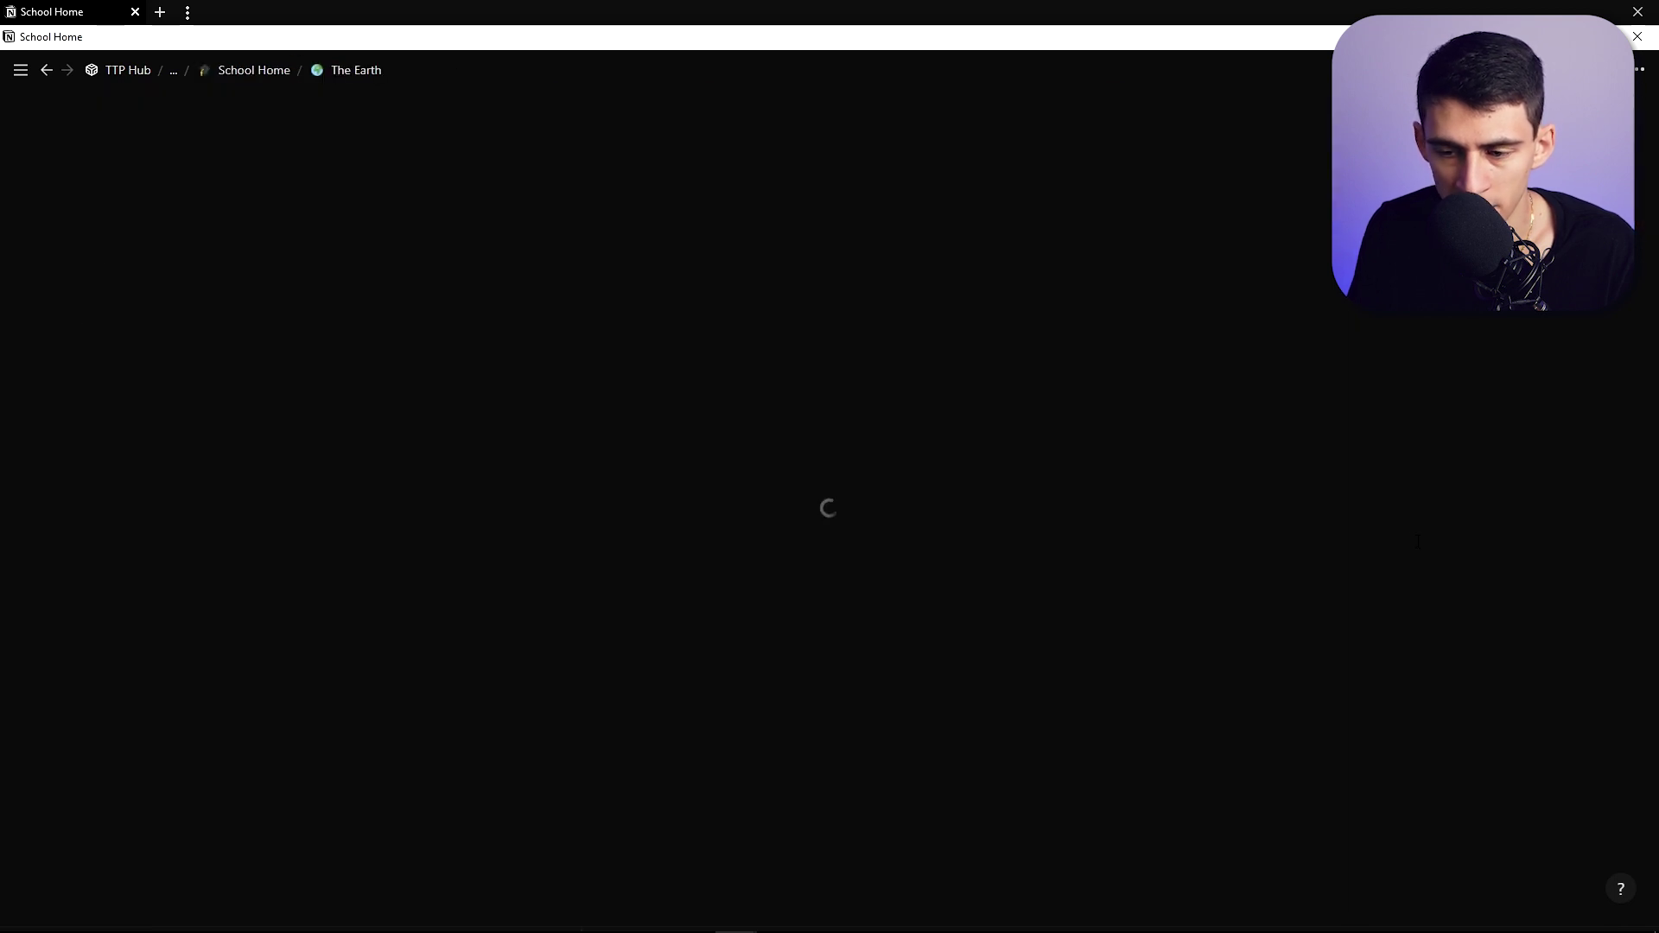
pyautogui.rightClick(592, 484)
pyautogui.click(649, 592)
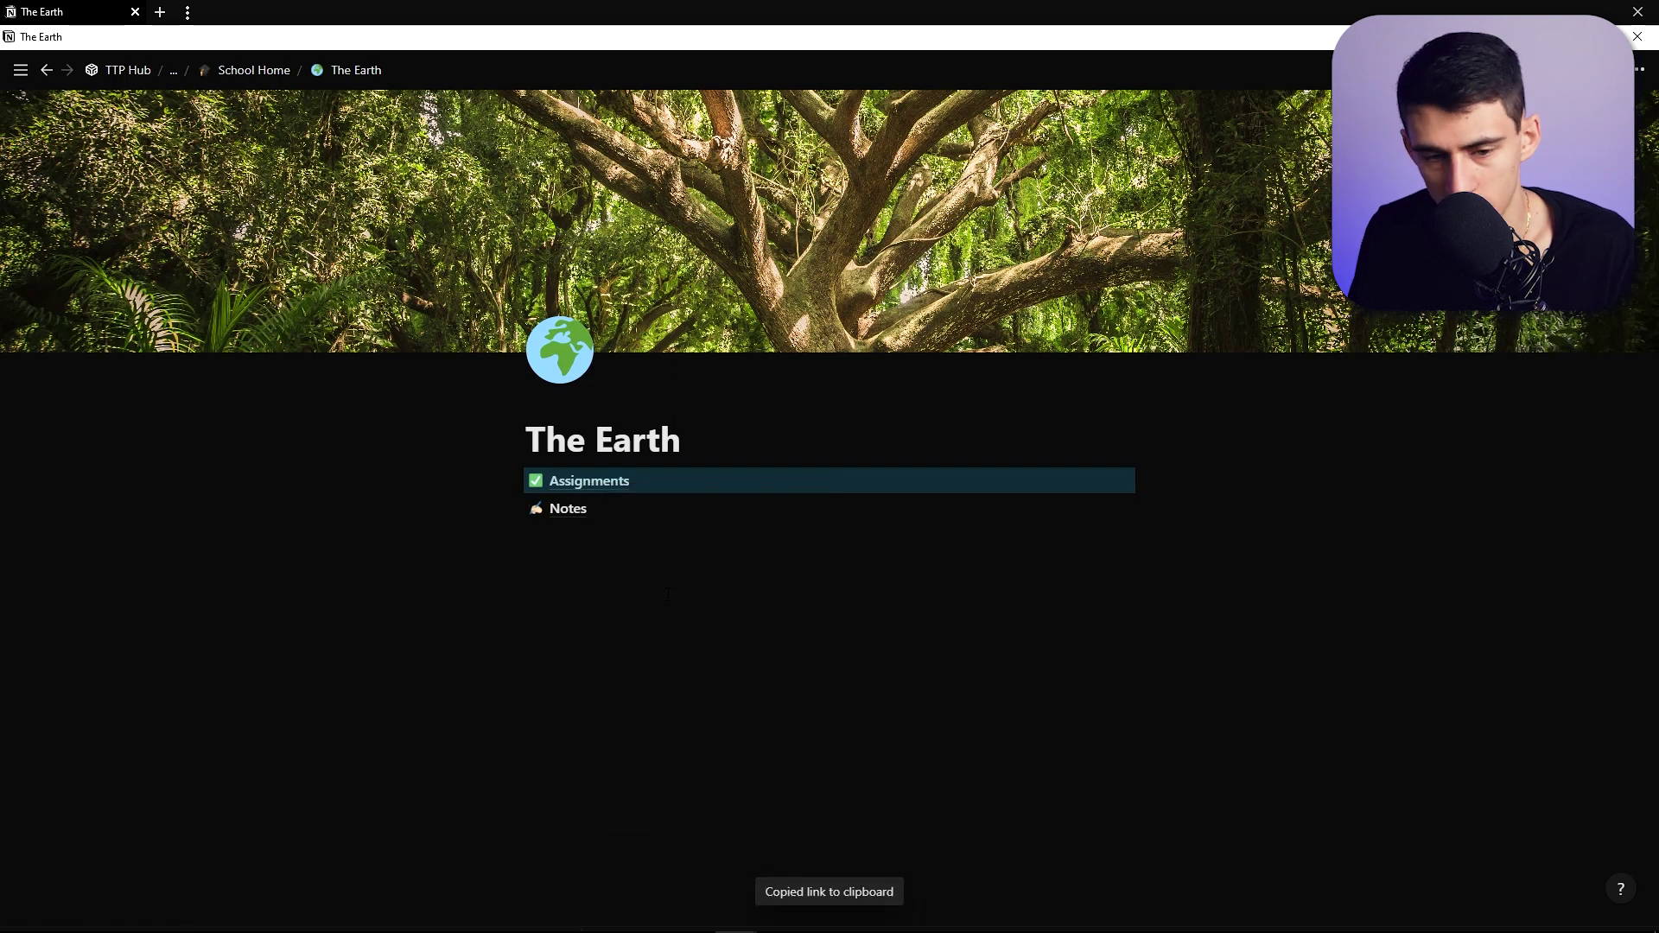
pyautogui.hotkey('ctrl', 'v')
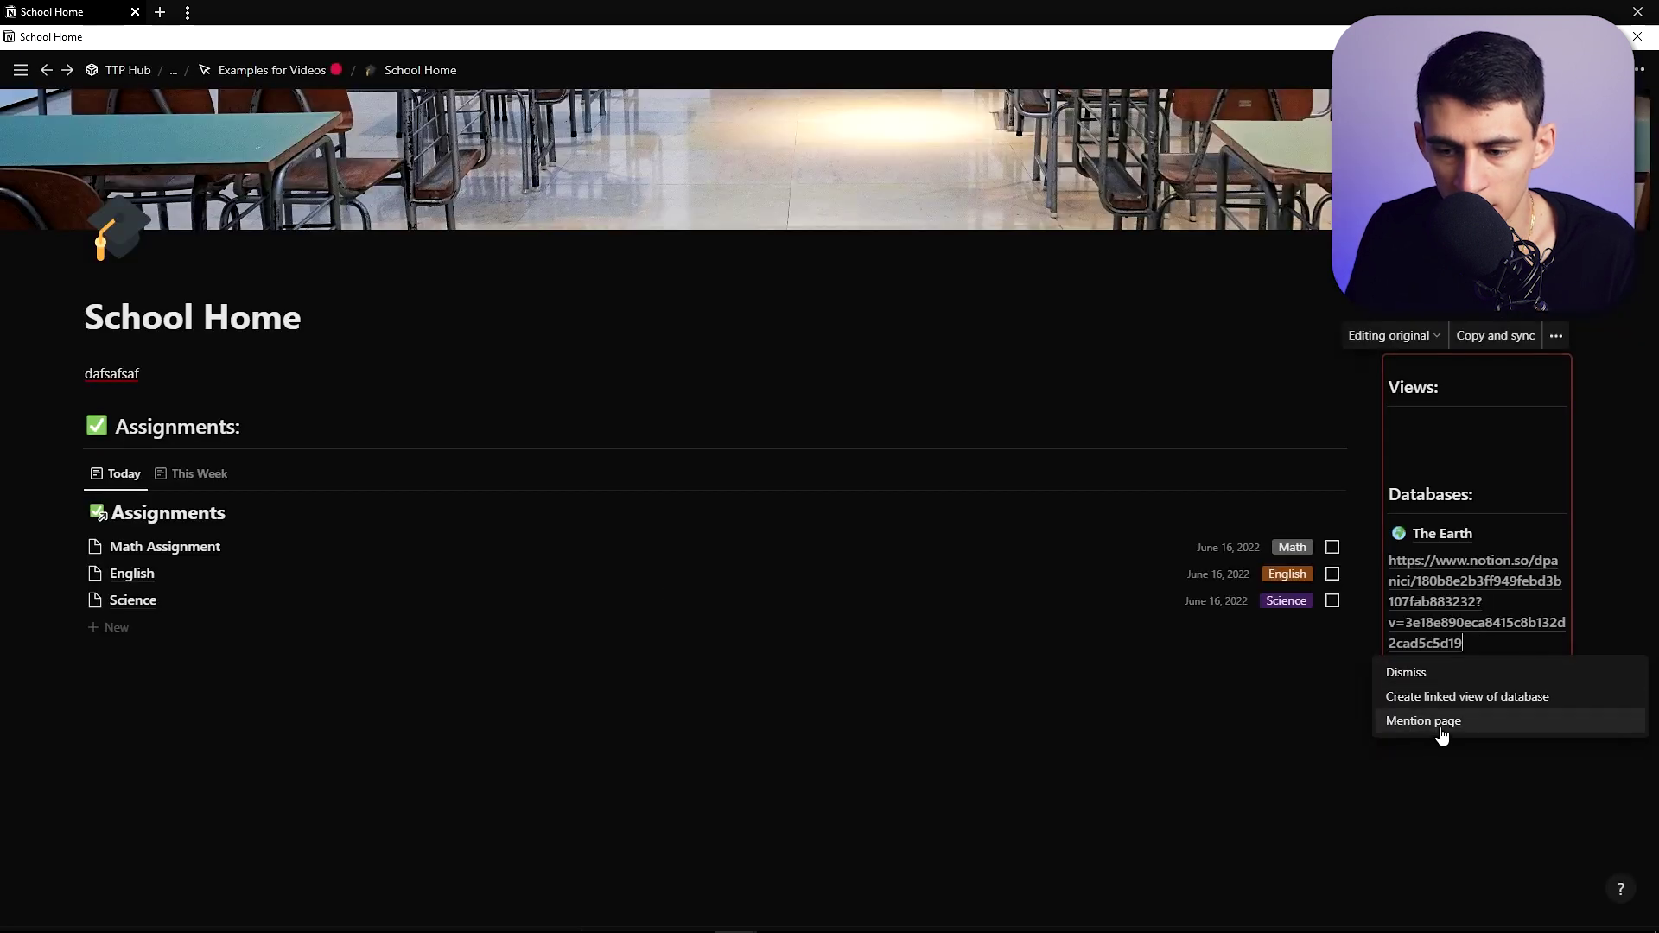
pyautogui.click(1441, 733)
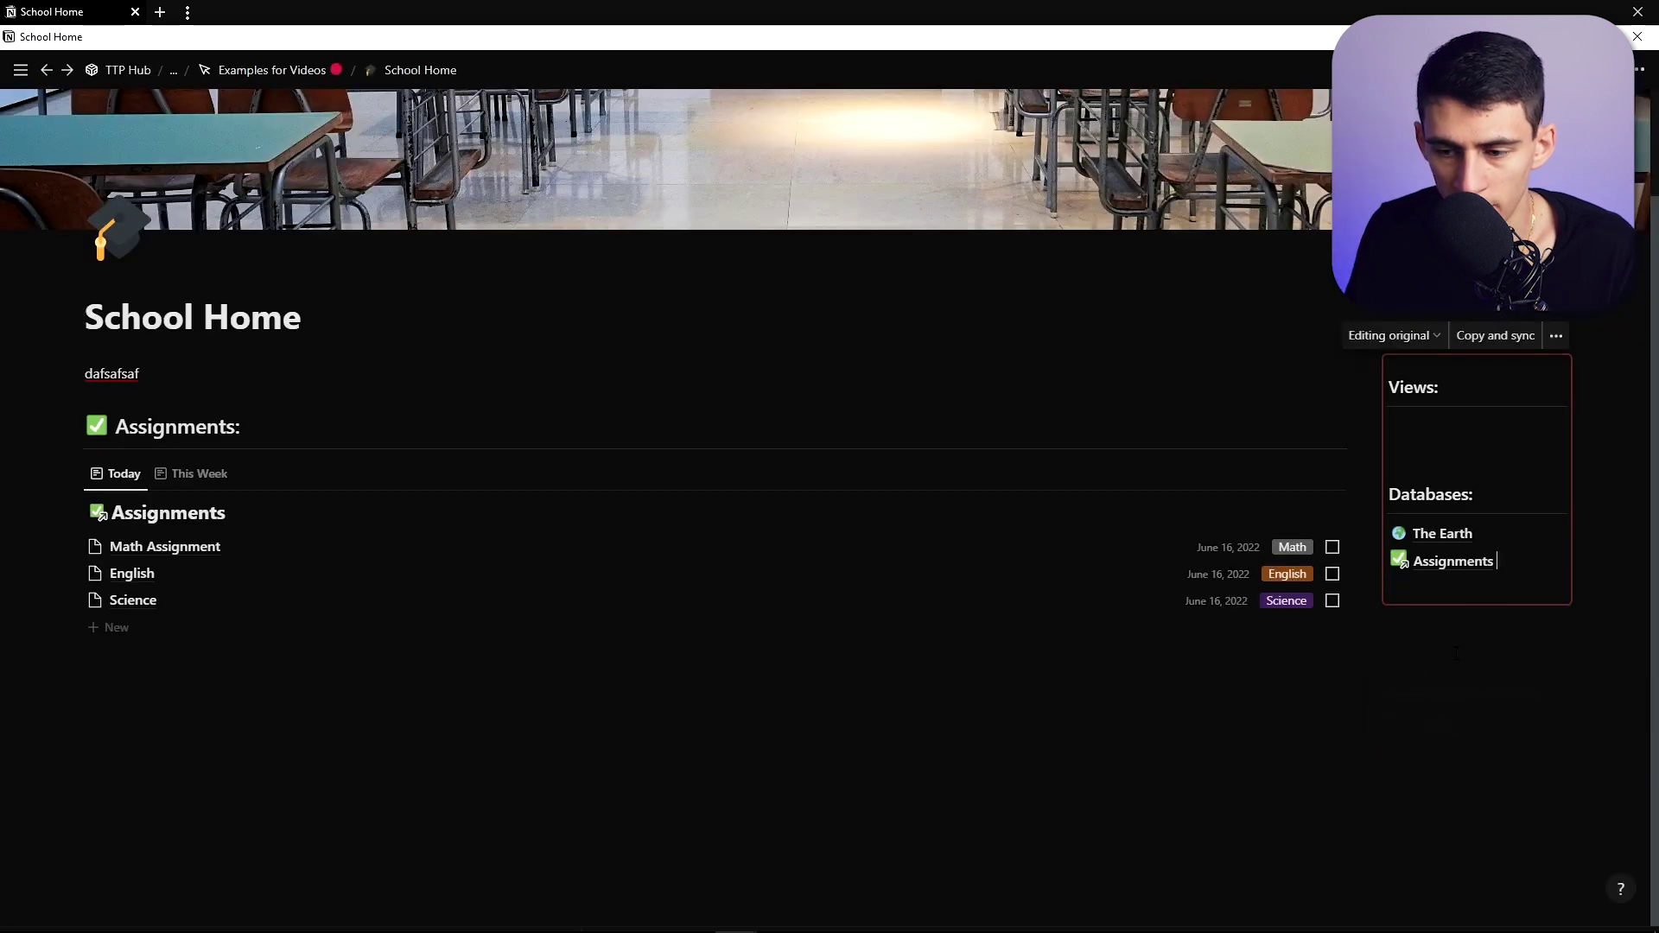
pyautogui.click(1483, 576)
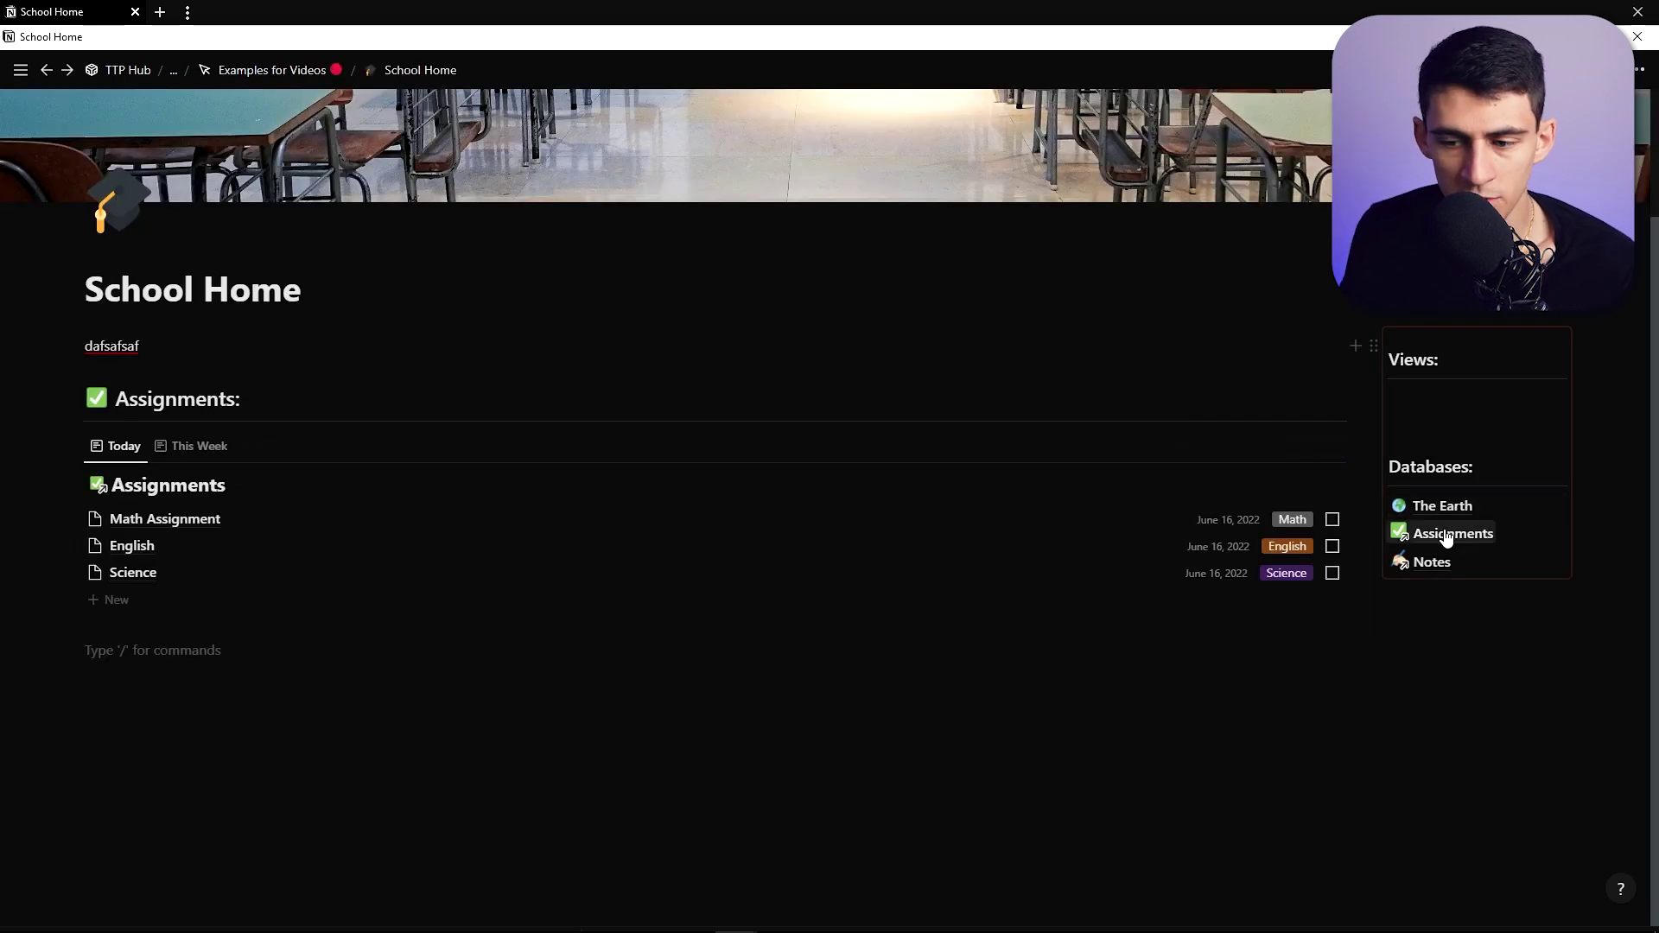
# Open Math Assignment in the Assignments database and convert its Notes property into a relation to the Notes database
pyautogui.click(1444, 535)
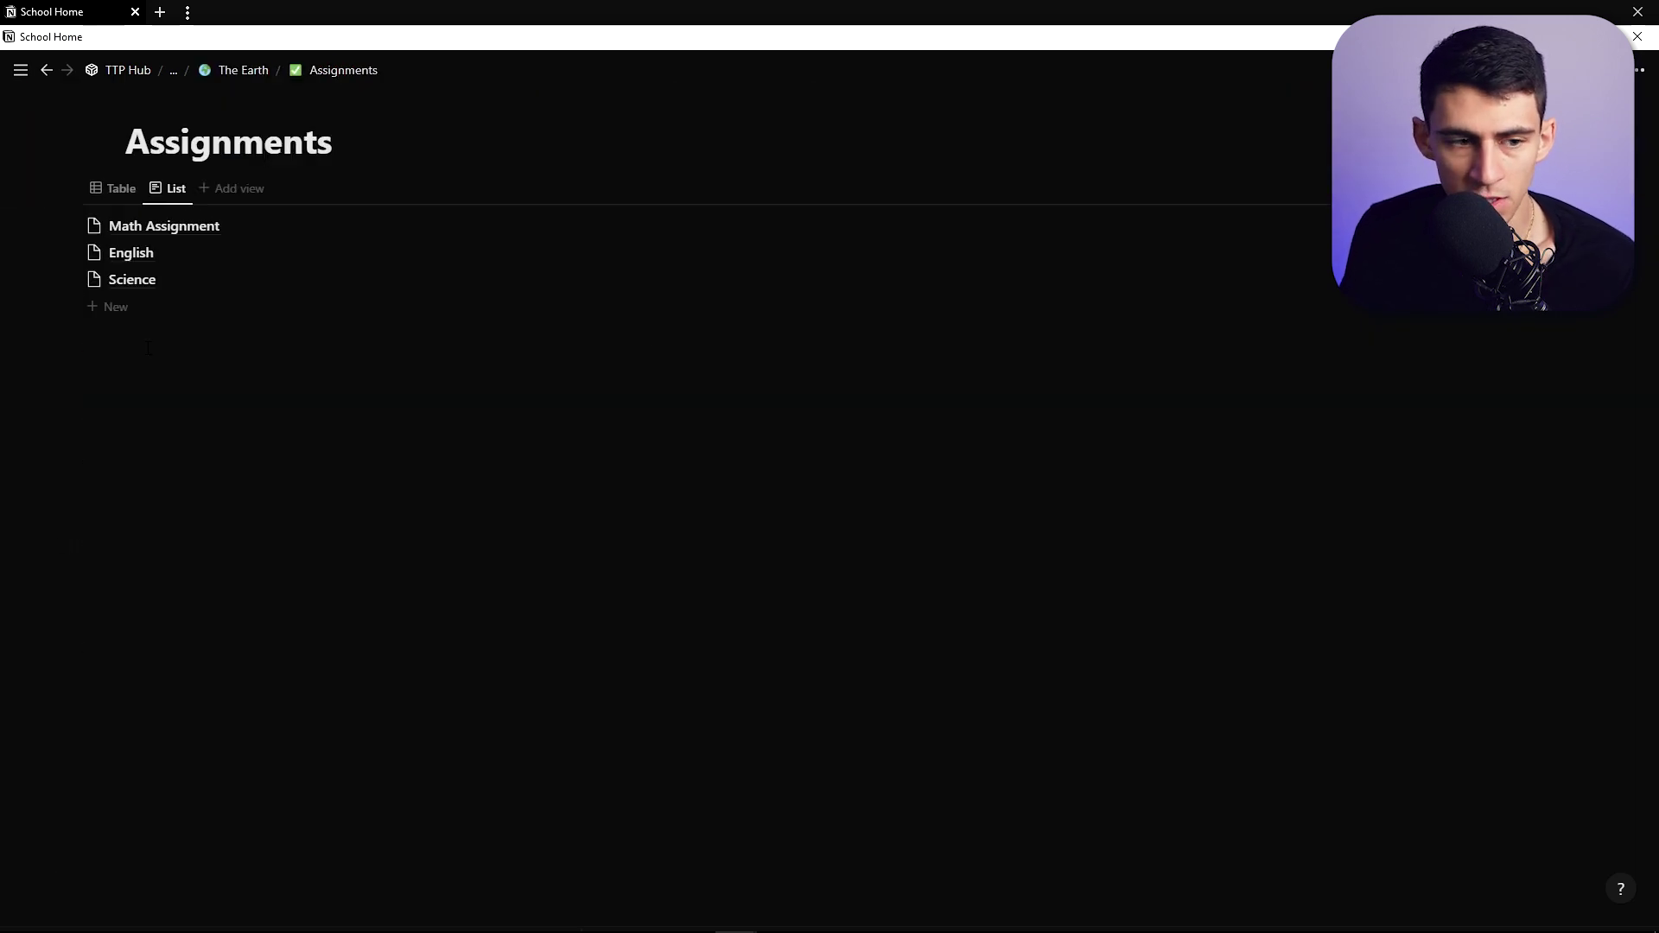
pyautogui.click(259, 228)
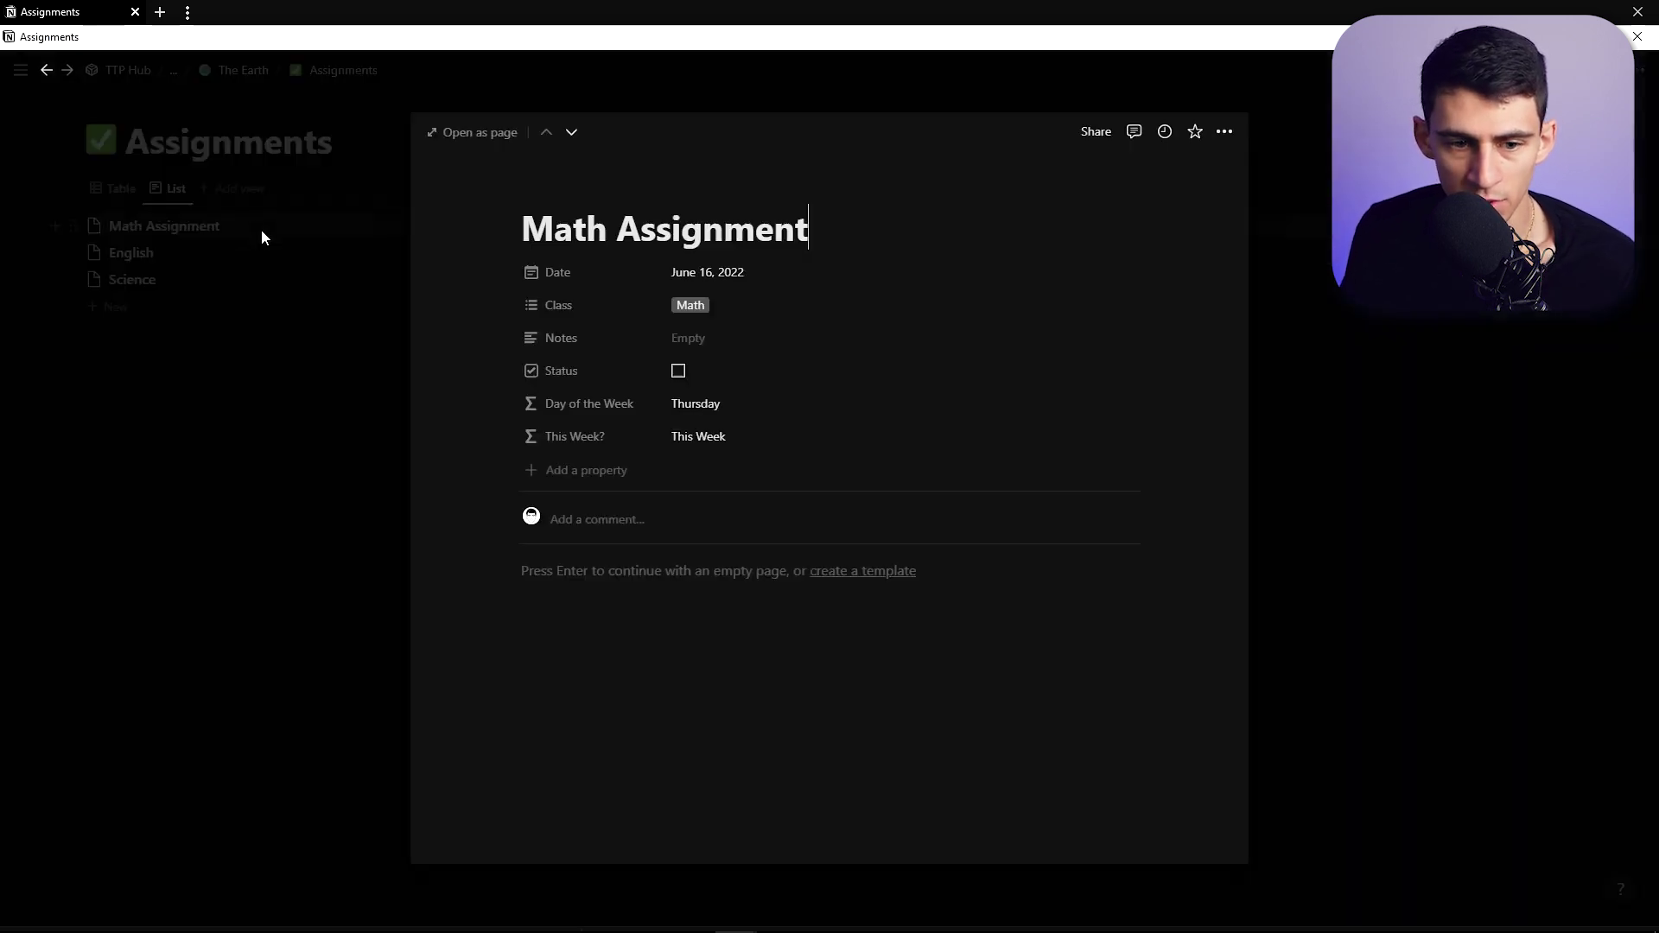
pyautogui.click(582, 346)
pyautogui.click(615, 394)
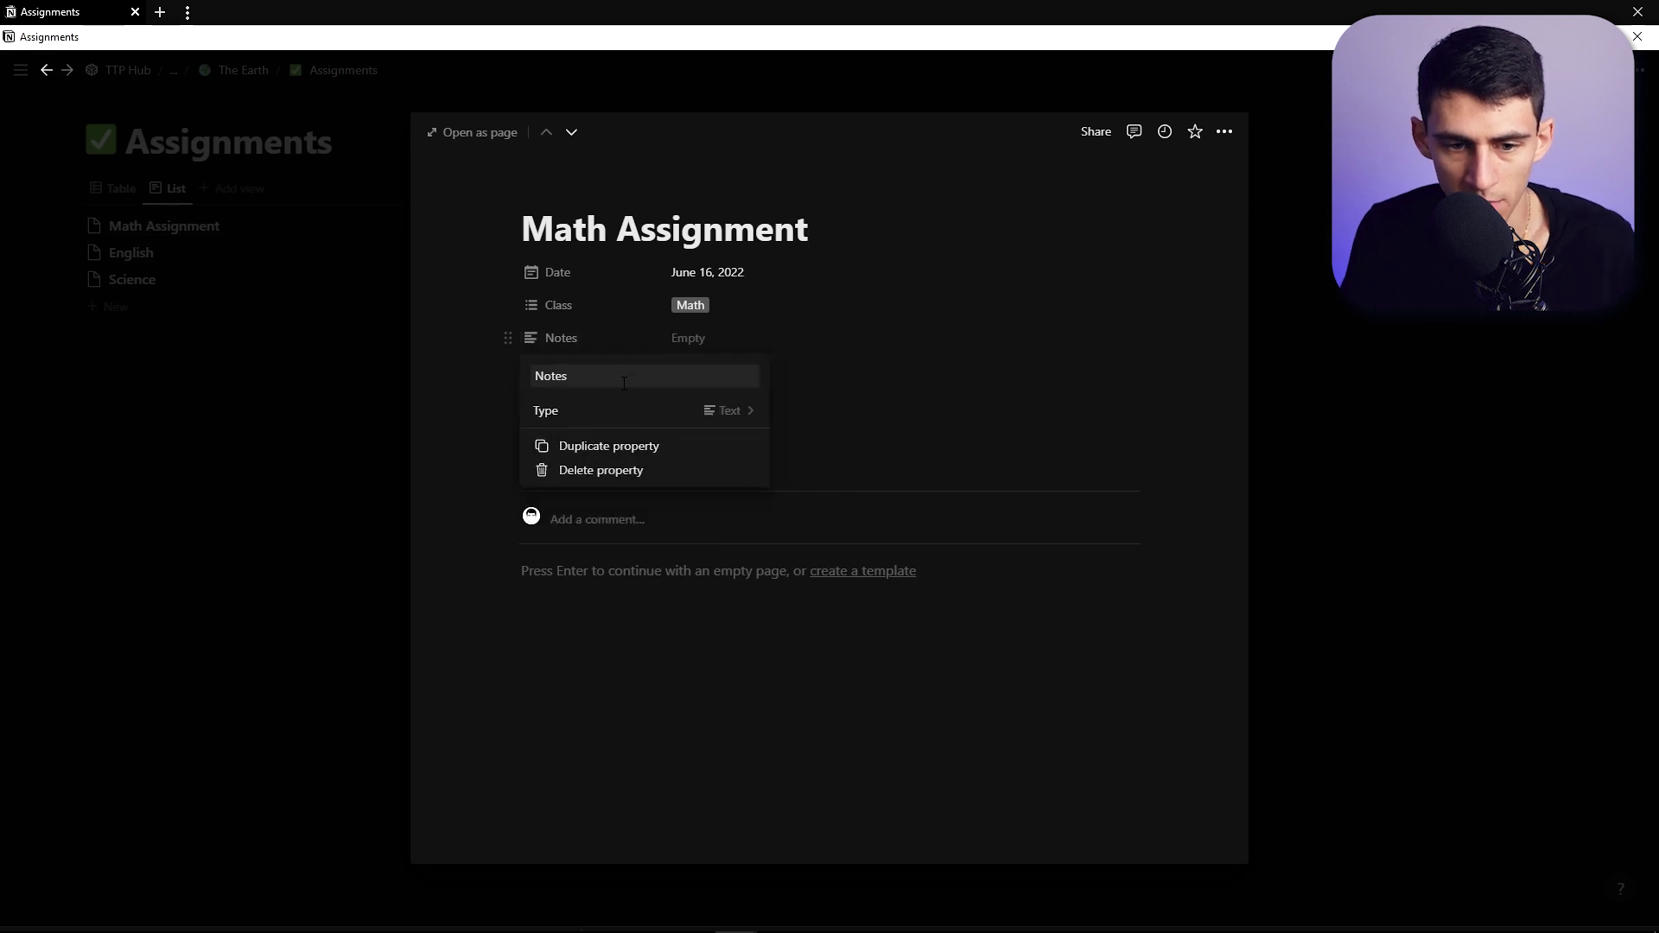
pyautogui.click(648, 410)
pyautogui.write('re')
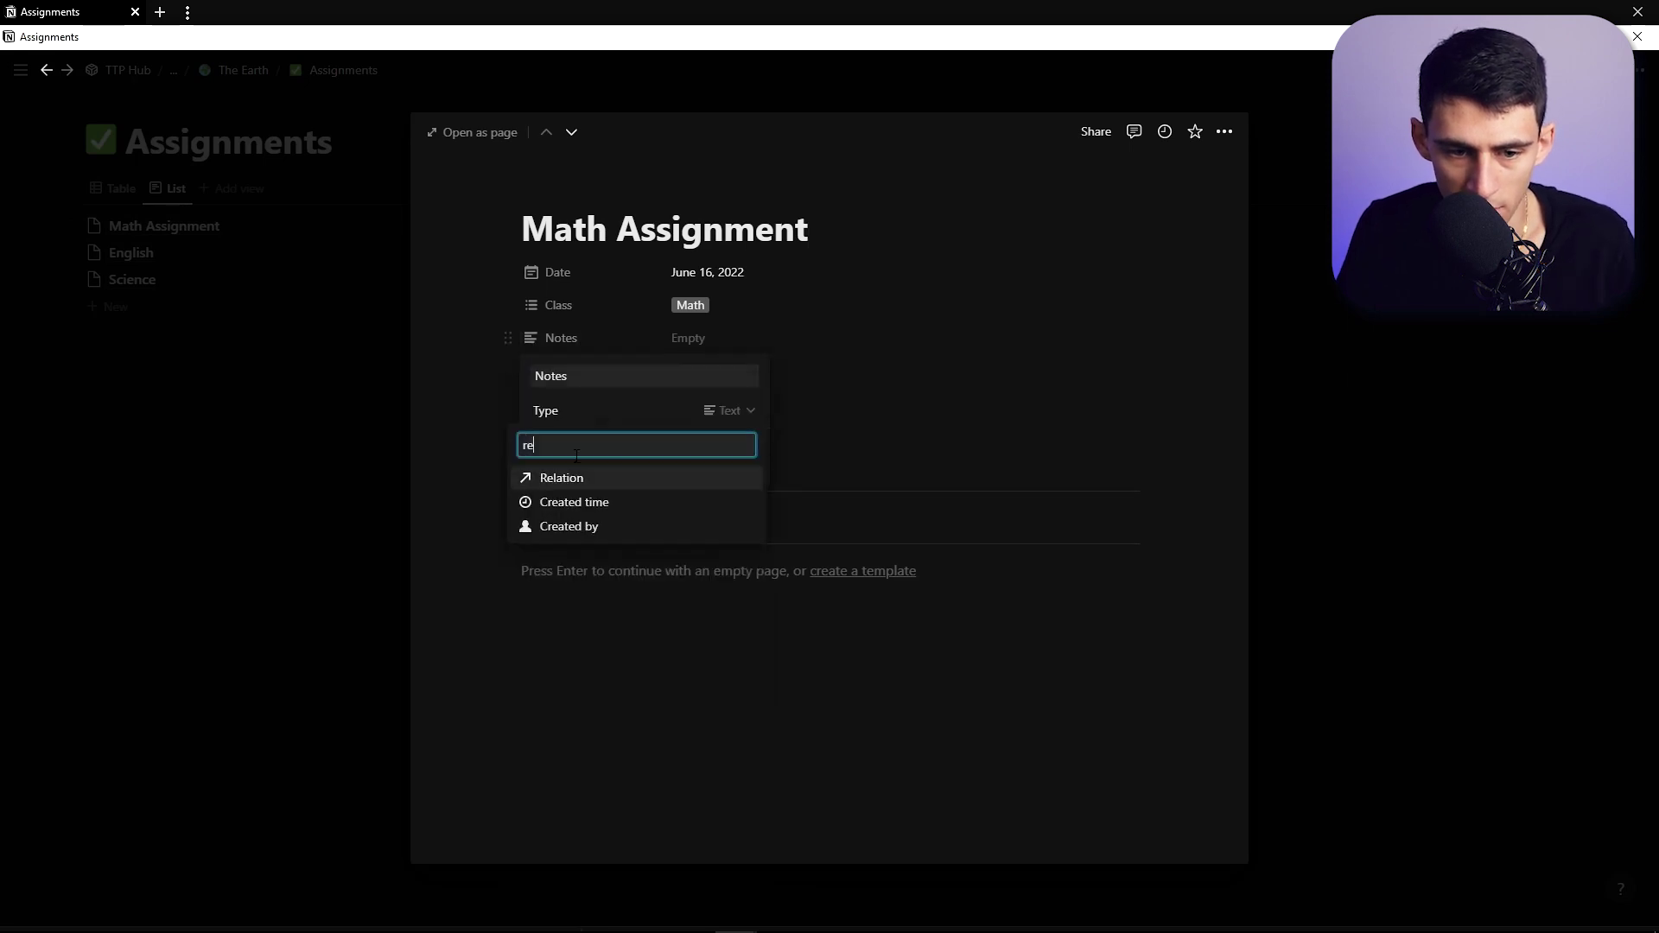
pyautogui.click(579, 475)
pyautogui.click(632, 448)
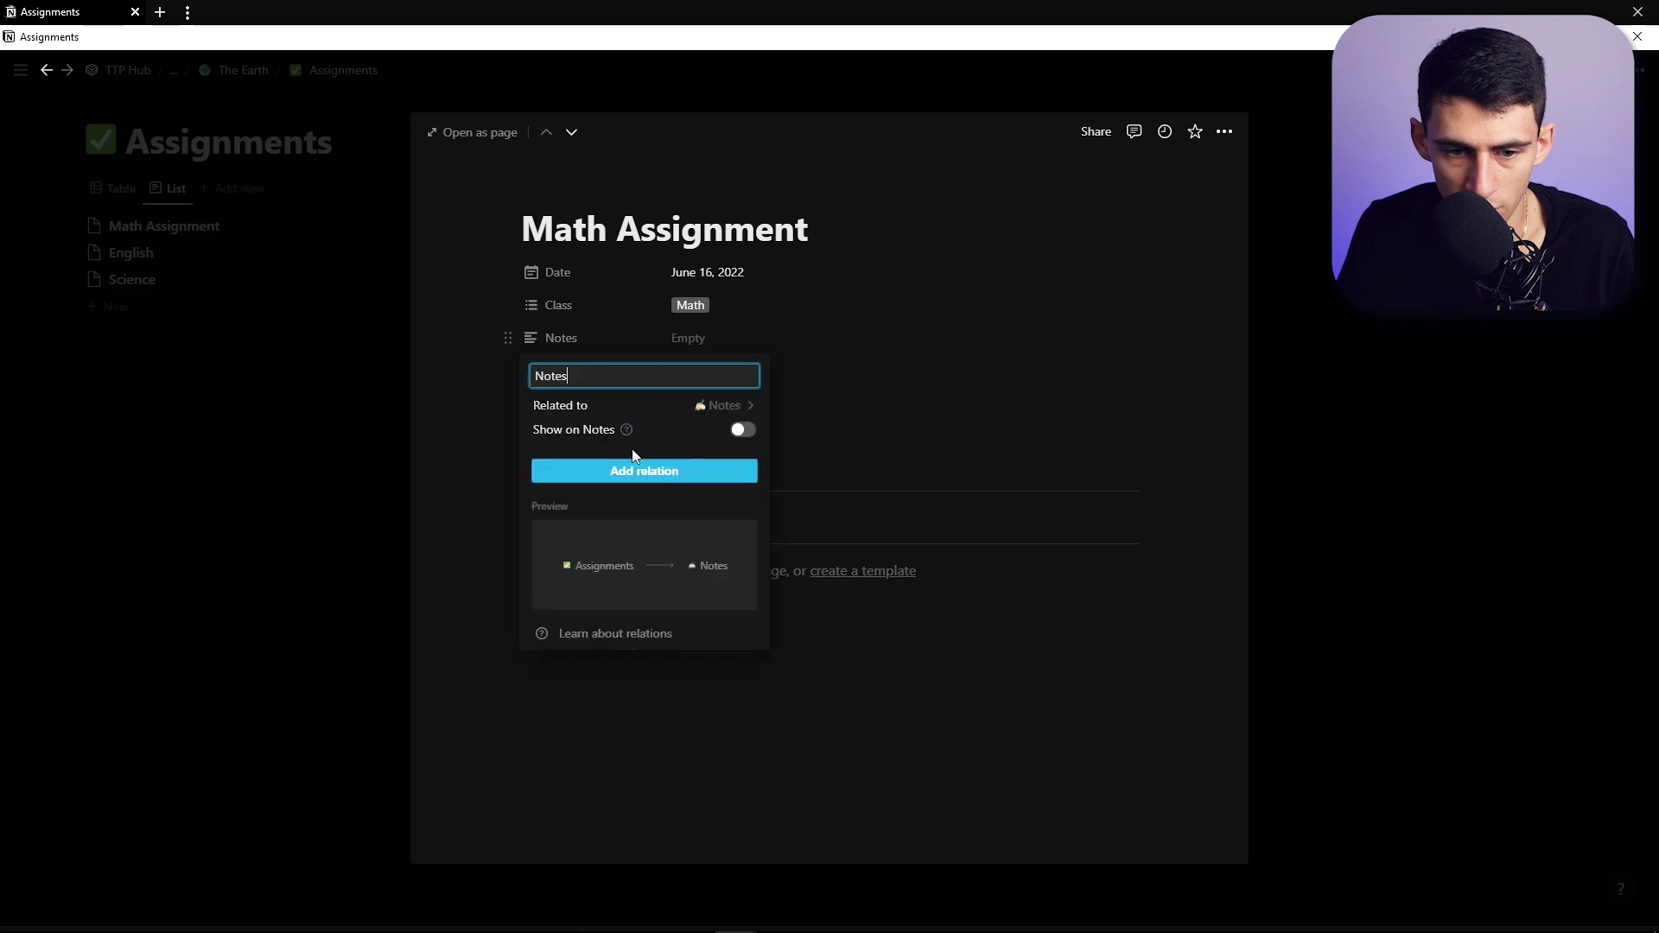
pyautogui.click(661, 471)
# Link the English page from the Notes database in Math Assignment's Notes relation
pyautogui.click(763, 340)
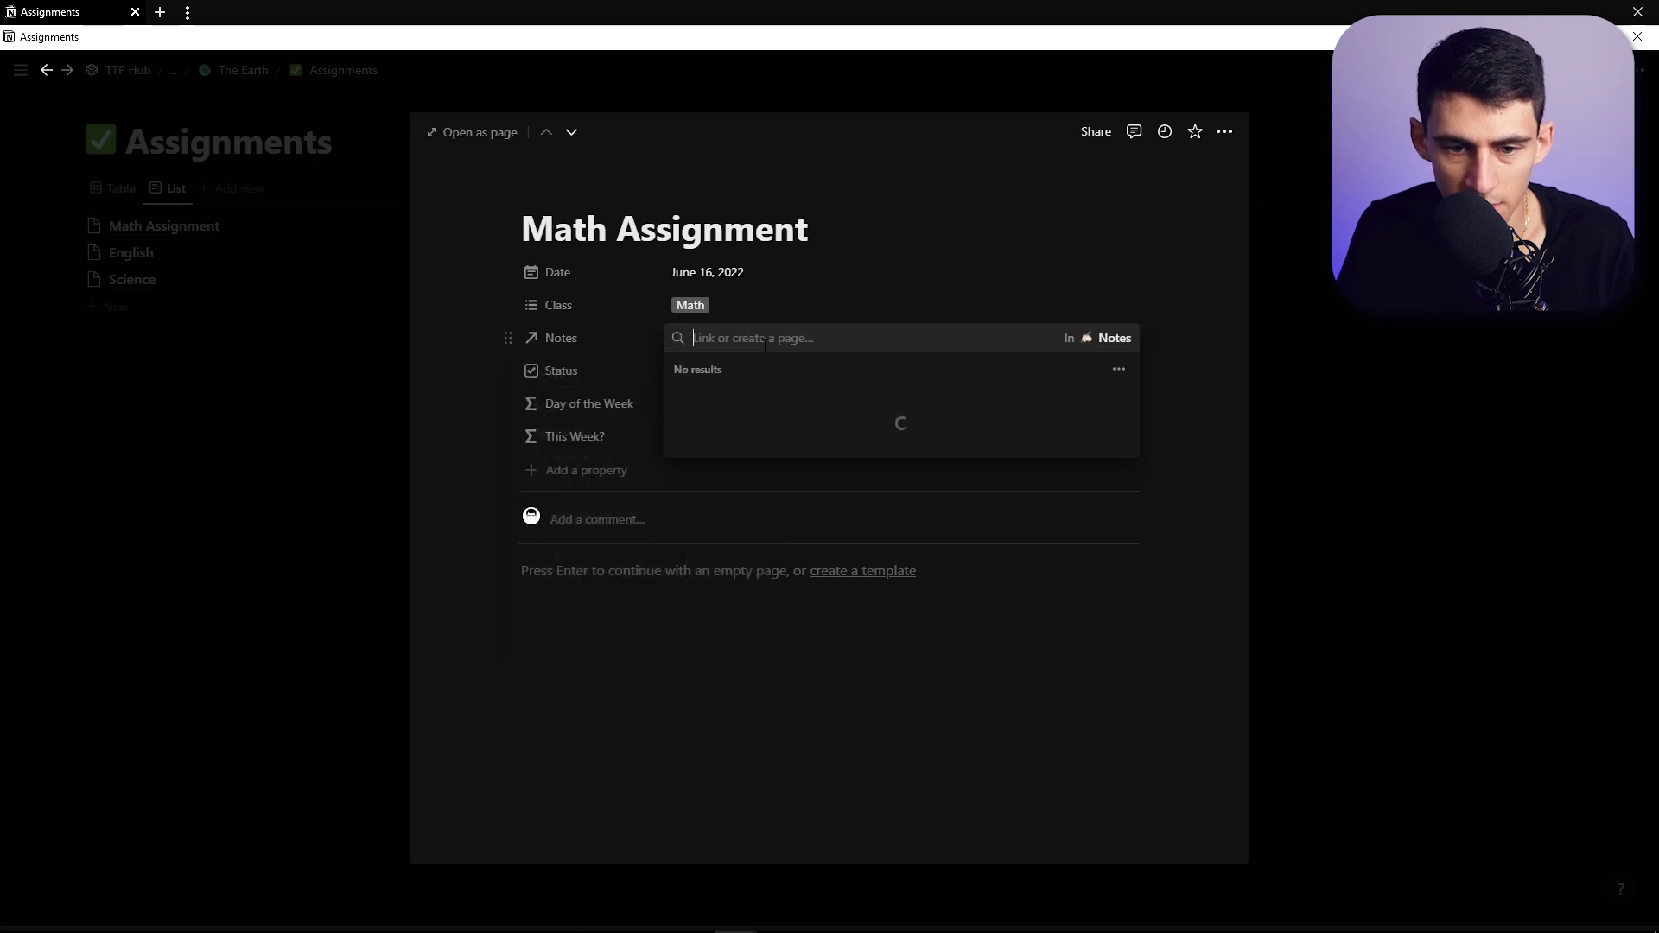
pyautogui.click(726, 396)
pyautogui.press('Escape')
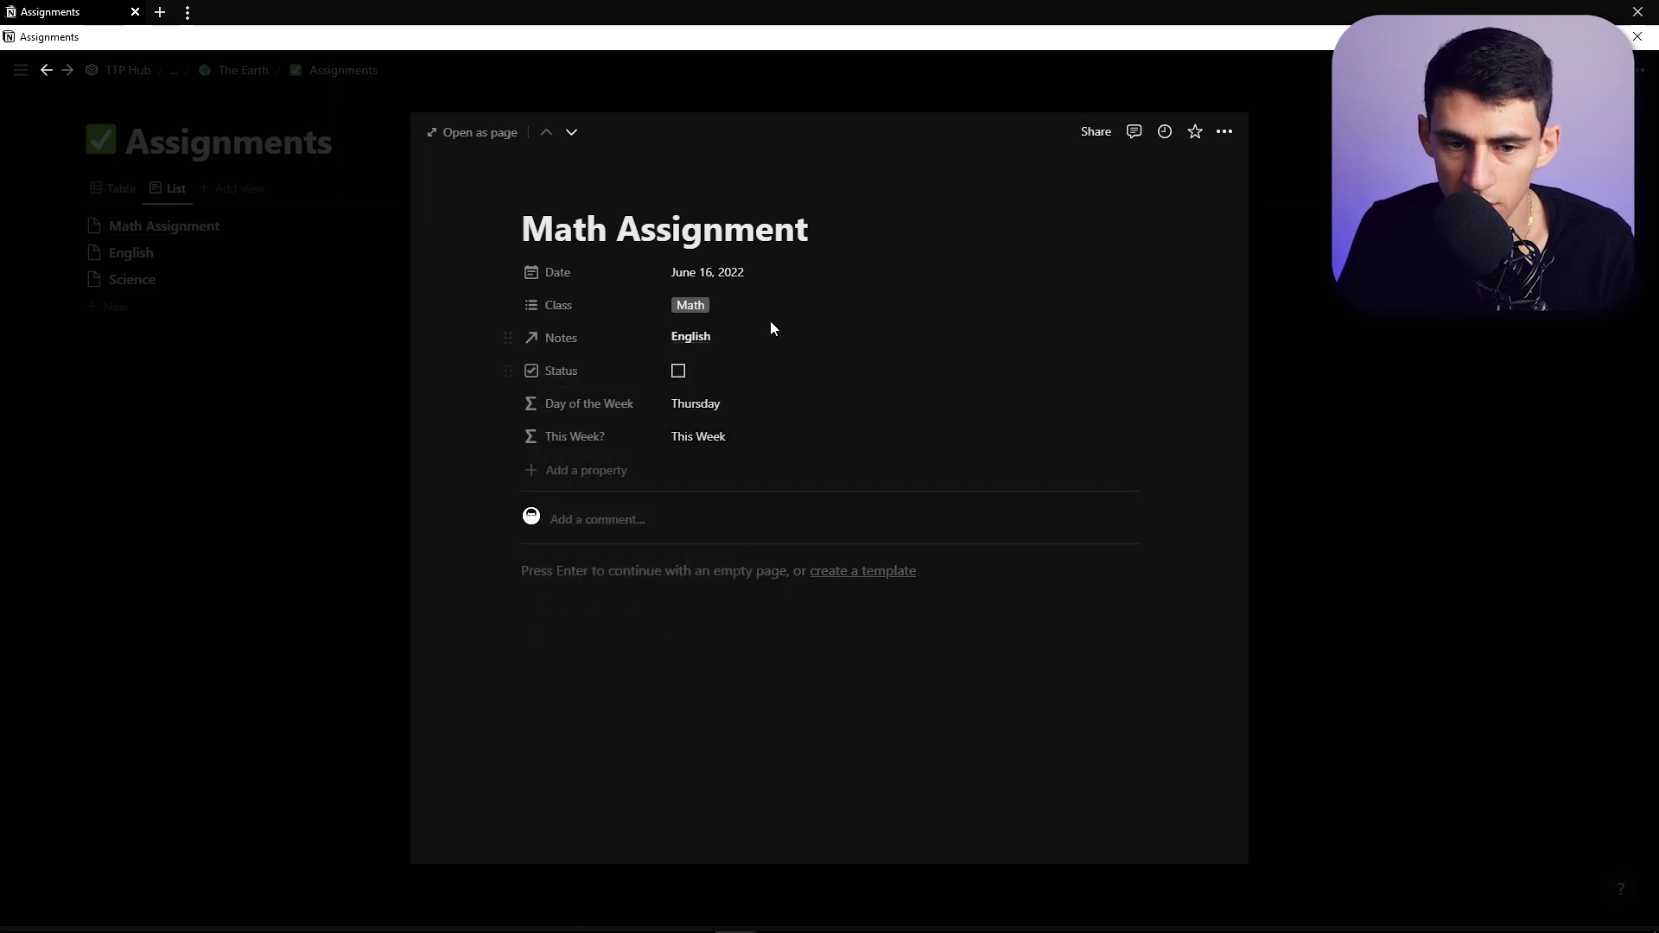
# Return from Math Assignment to School Home and try moving an empty text block below the Assignments list
pyautogui.click(695, 337)
pyautogui.scroll(-1, 734, 450)
pyautogui.scroll(1, 562, 348)
pyautogui.hotkey('alt', 'Left')
pyautogui.moveTo(75, 654); pyautogui.dragTo(165, 621)
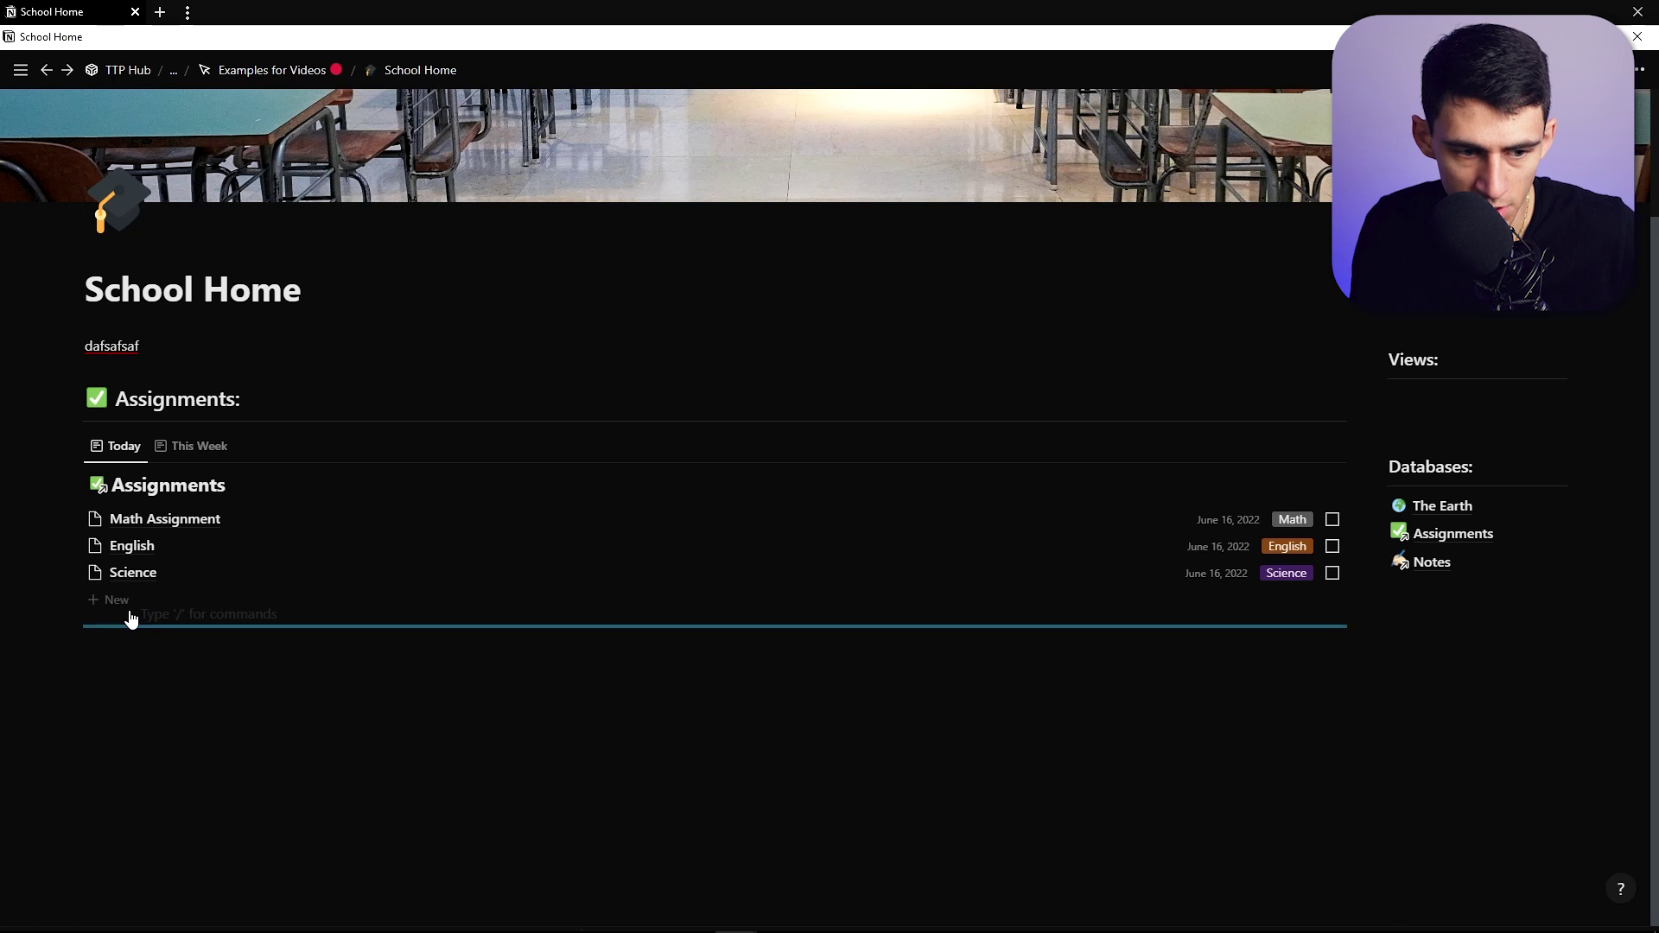
pyautogui.hotkey('ctrl', 'z')
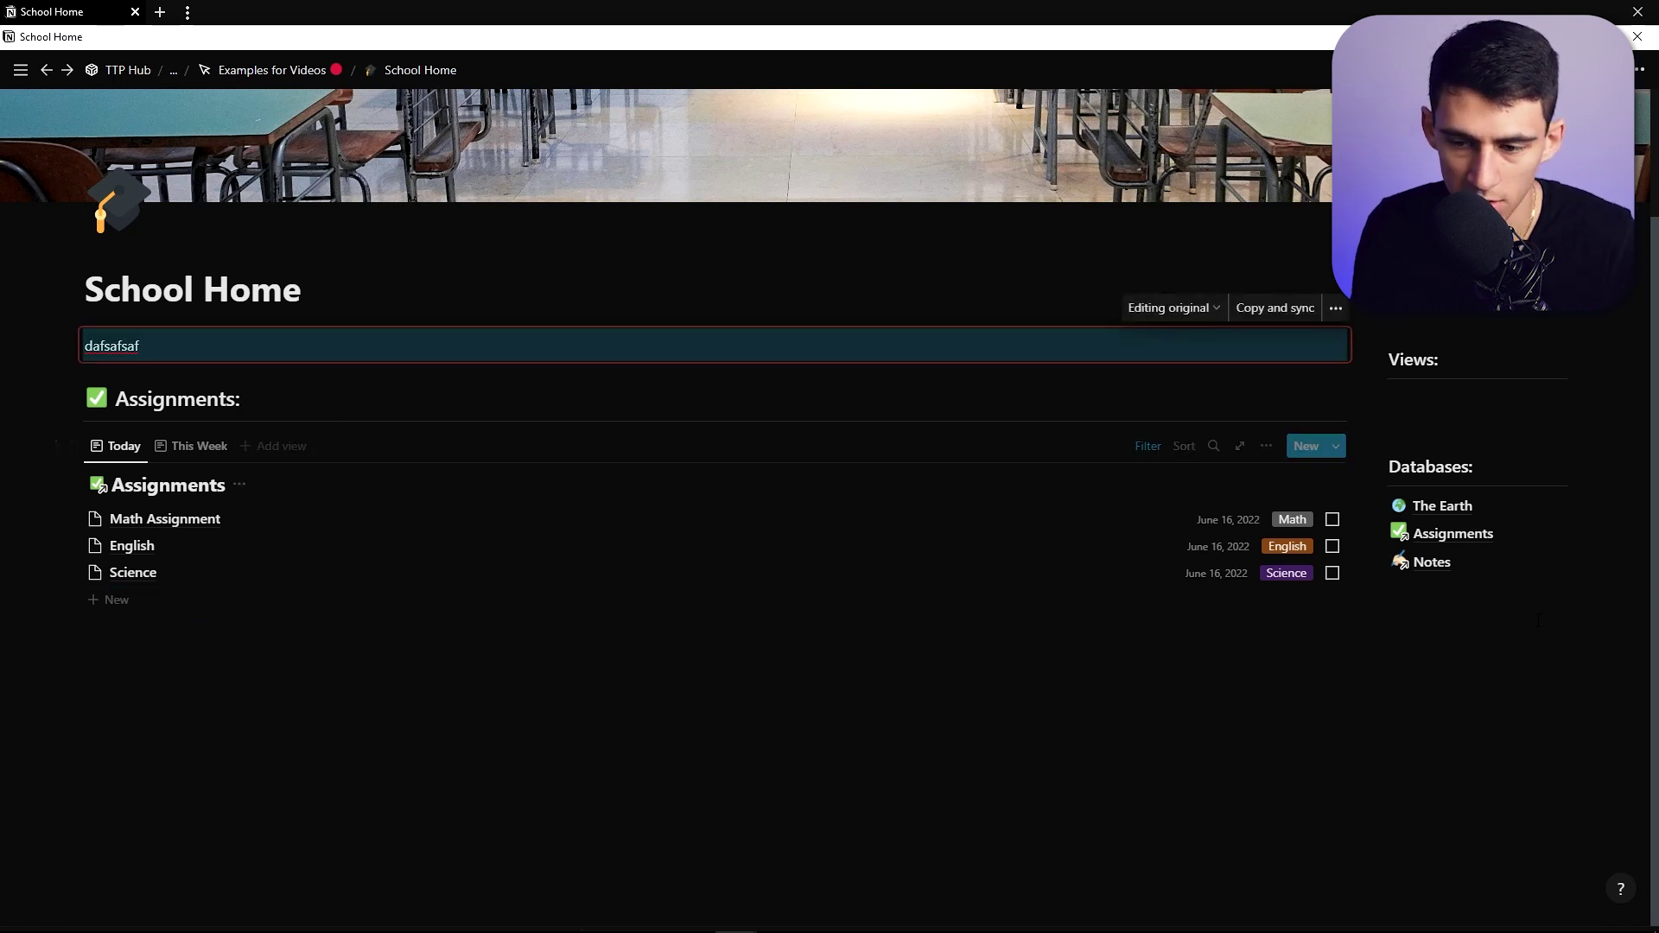
# Insert a divider below the Assignments list on School Home
pyautogui.click(1533, 610)
pyautogui.moveTo(1380, 592); pyautogui.dragTo(191, 440)
pyautogui.write('/div')
pyautogui.press('Return')
pyautogui.moveTo(74, 529); pyautogui.dragTo(100, 447)
# Insert a linked view of the Notes database between the Assignments list and the divider, copying its existing List view
pyautogui.click(126, 648)
pyautogui.write('/link')
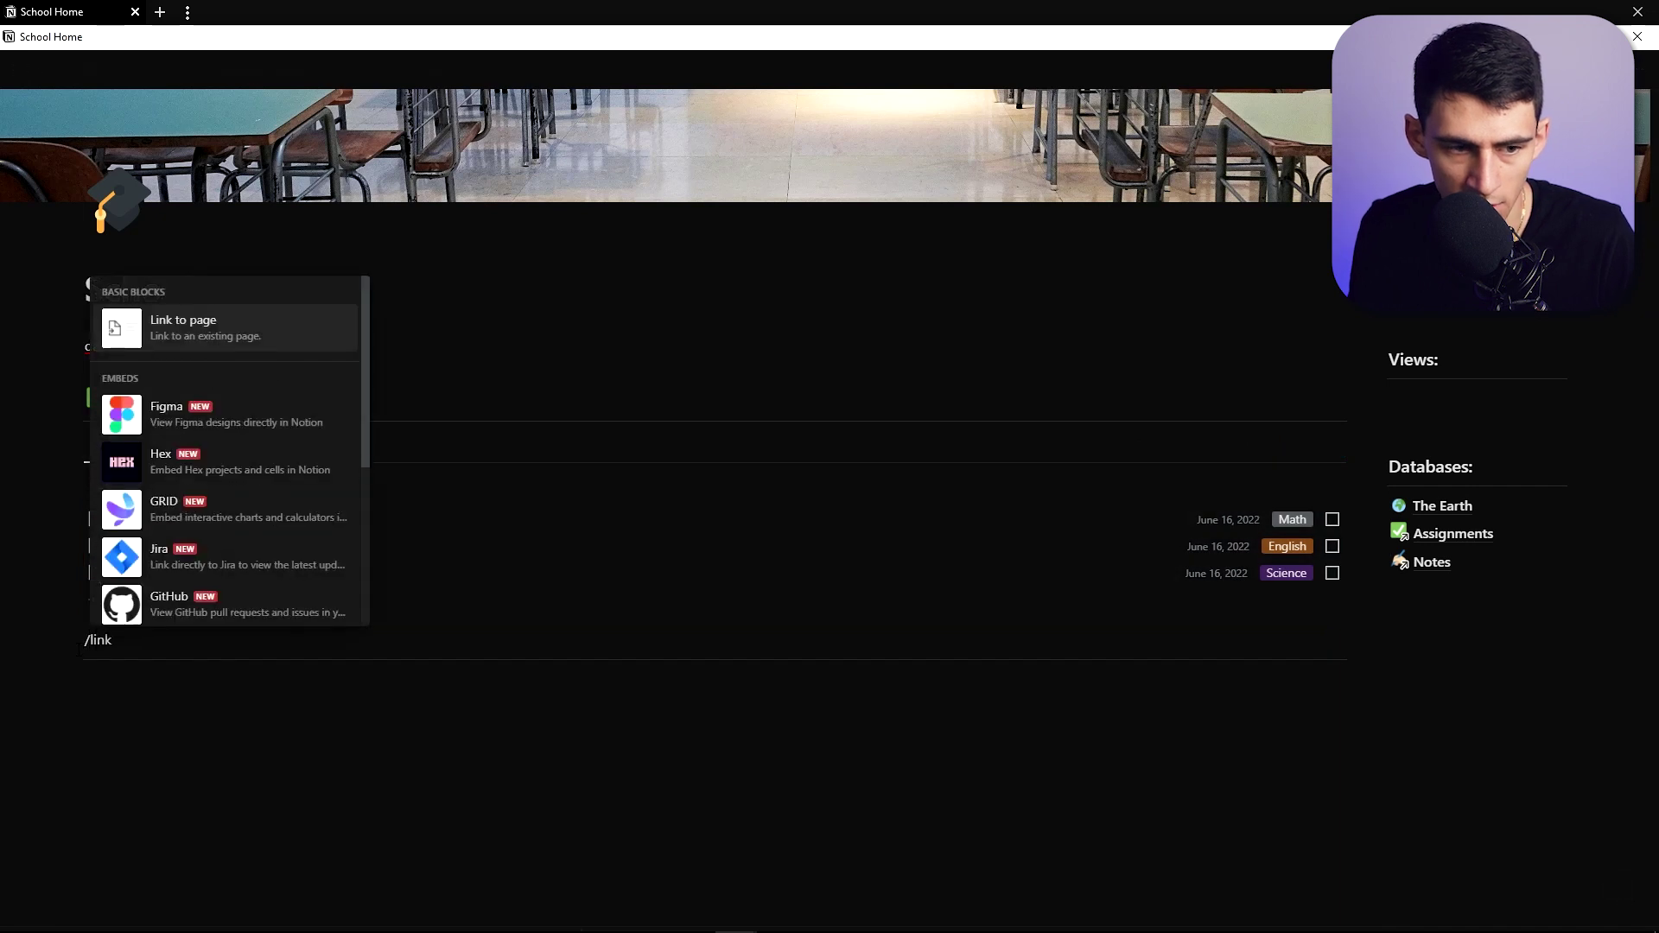
pyautogui.press('Return')
pyautogui.click(1181, 499)
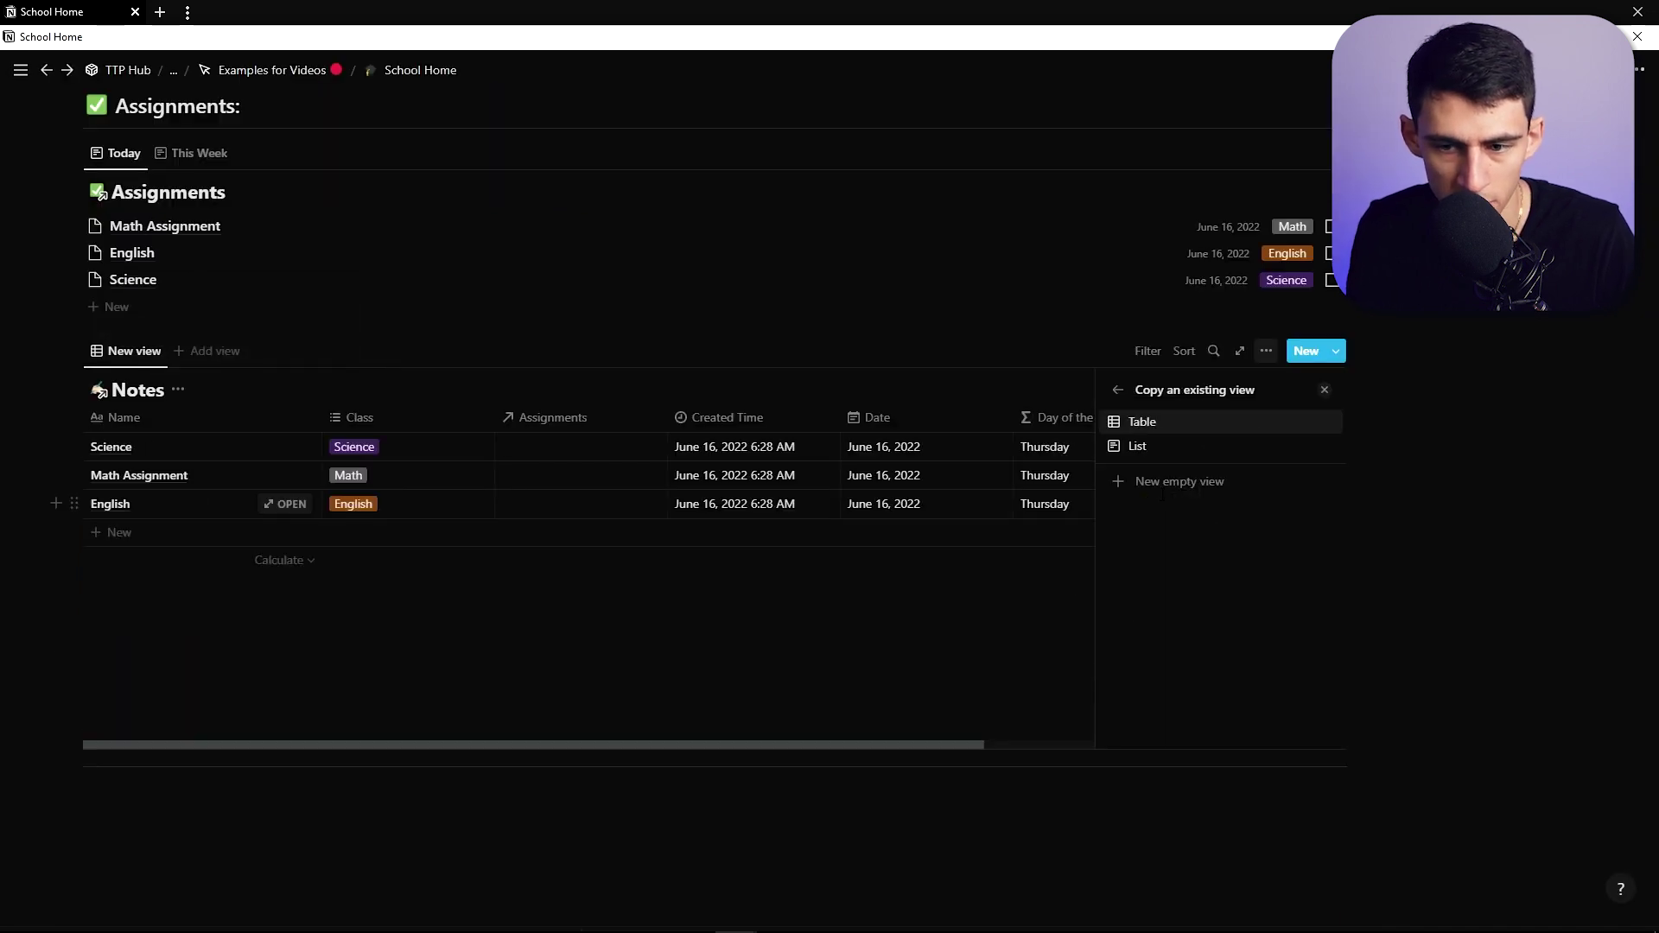
pyautogui.click(1149, 446)
pyautogui.click(1324, 390)
pyautogui.scroll(1, 811, 570)
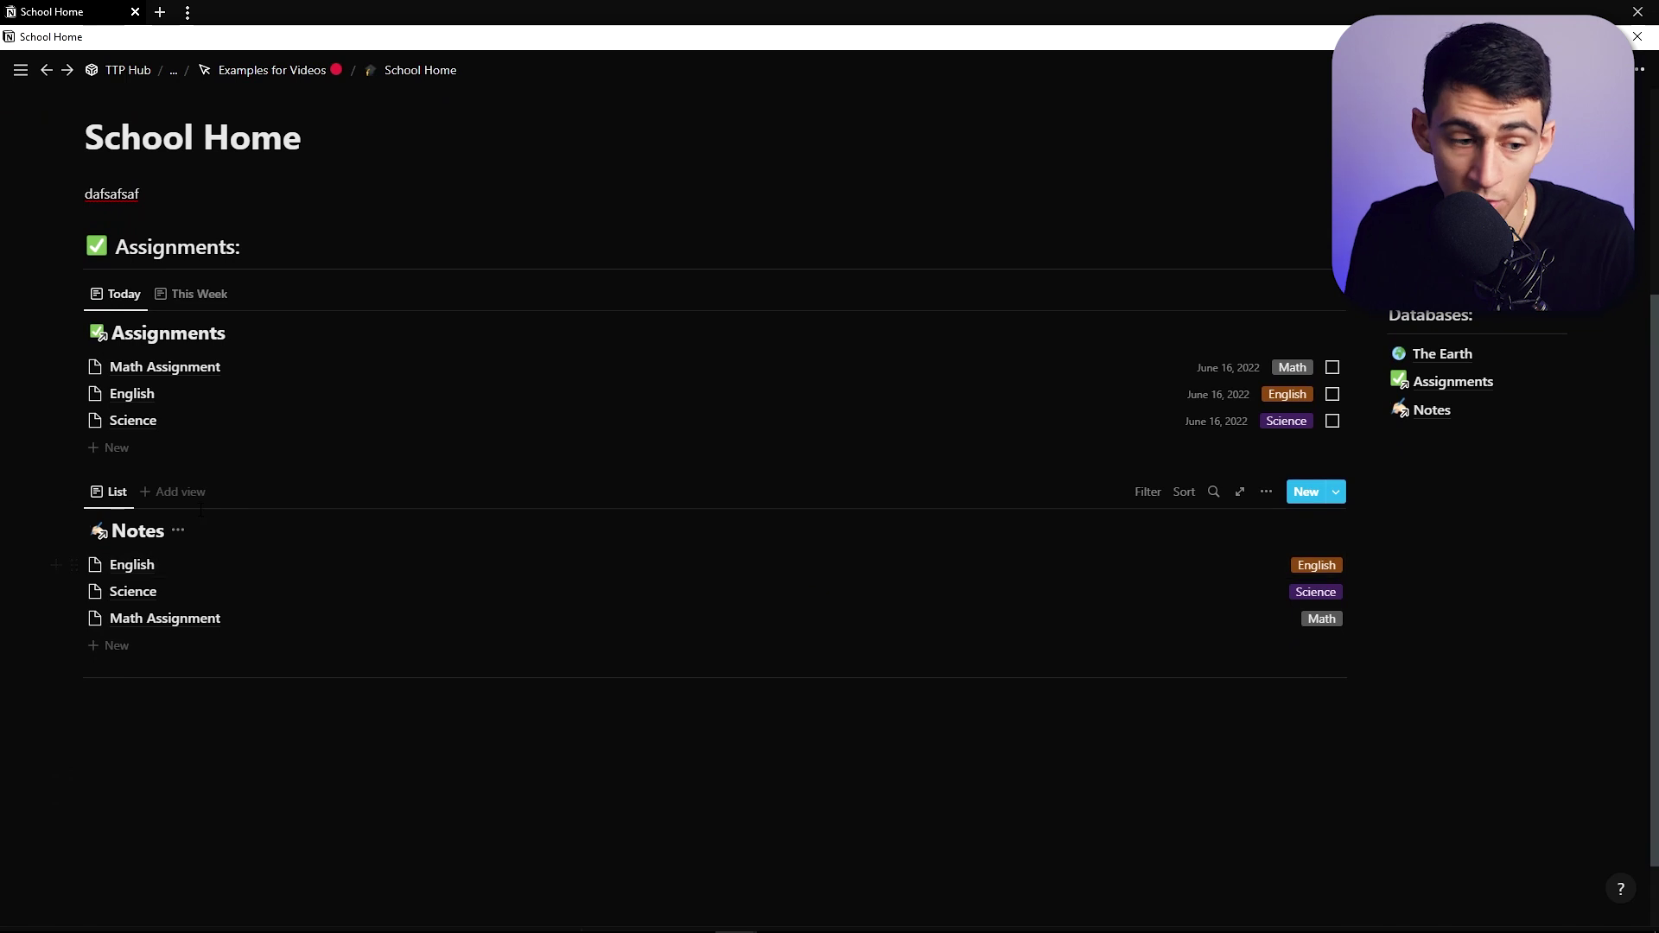
# Rename the linked Notes database's List view to "Today"
pyautogui.click(126, 494)
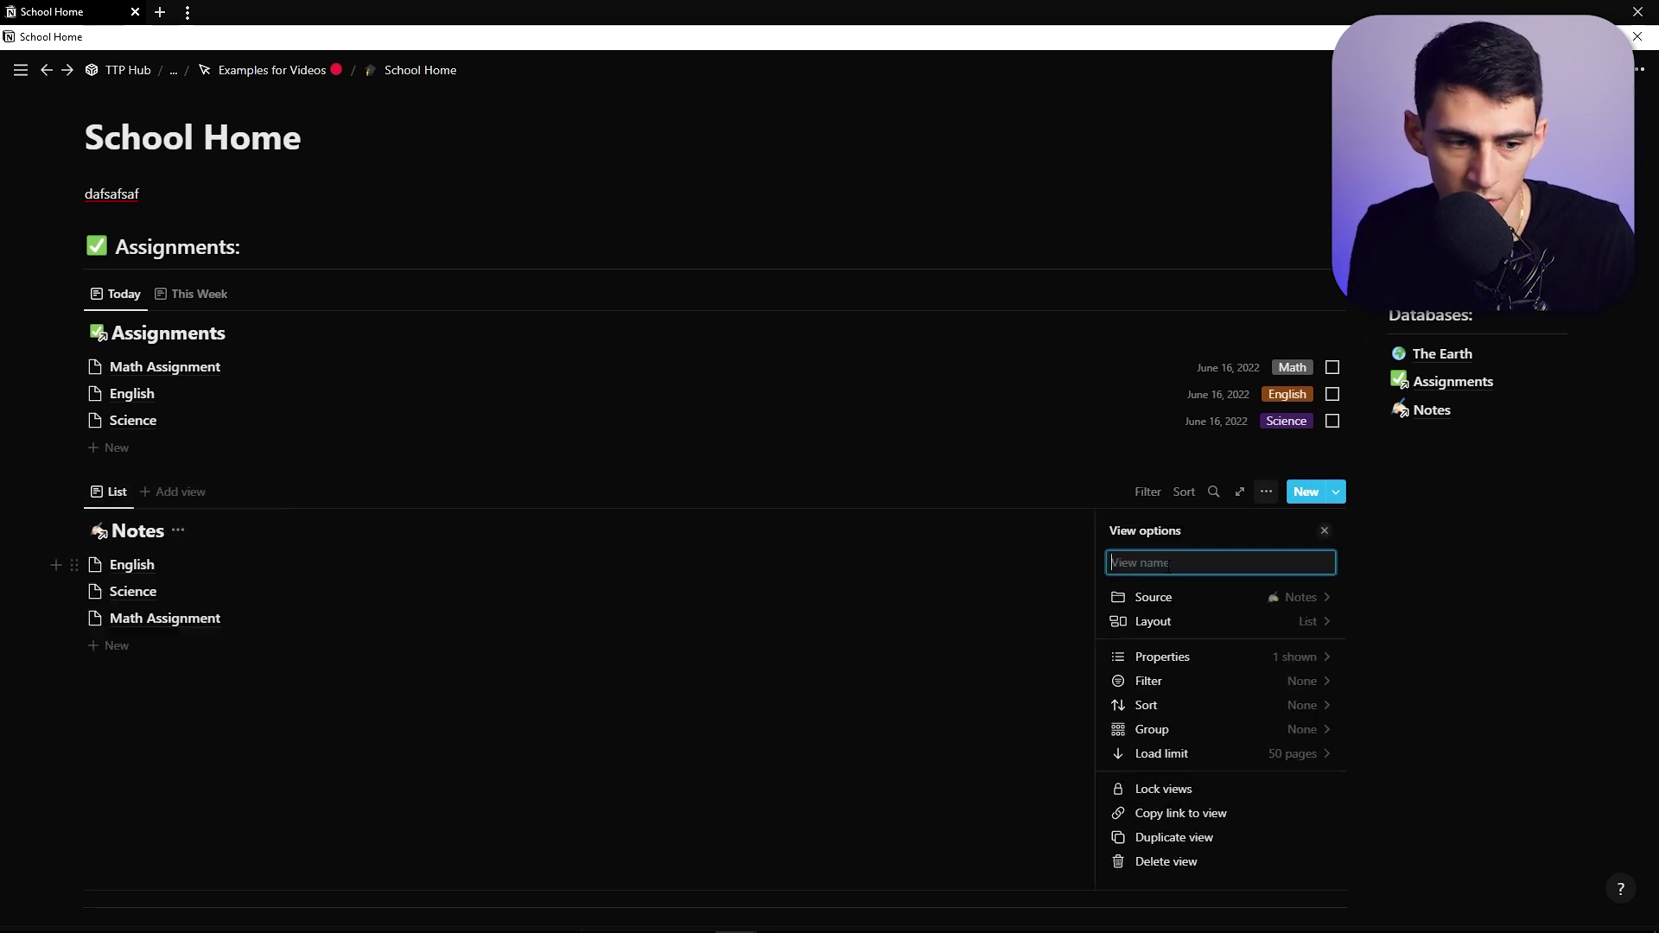
pyautogui.write('Today')
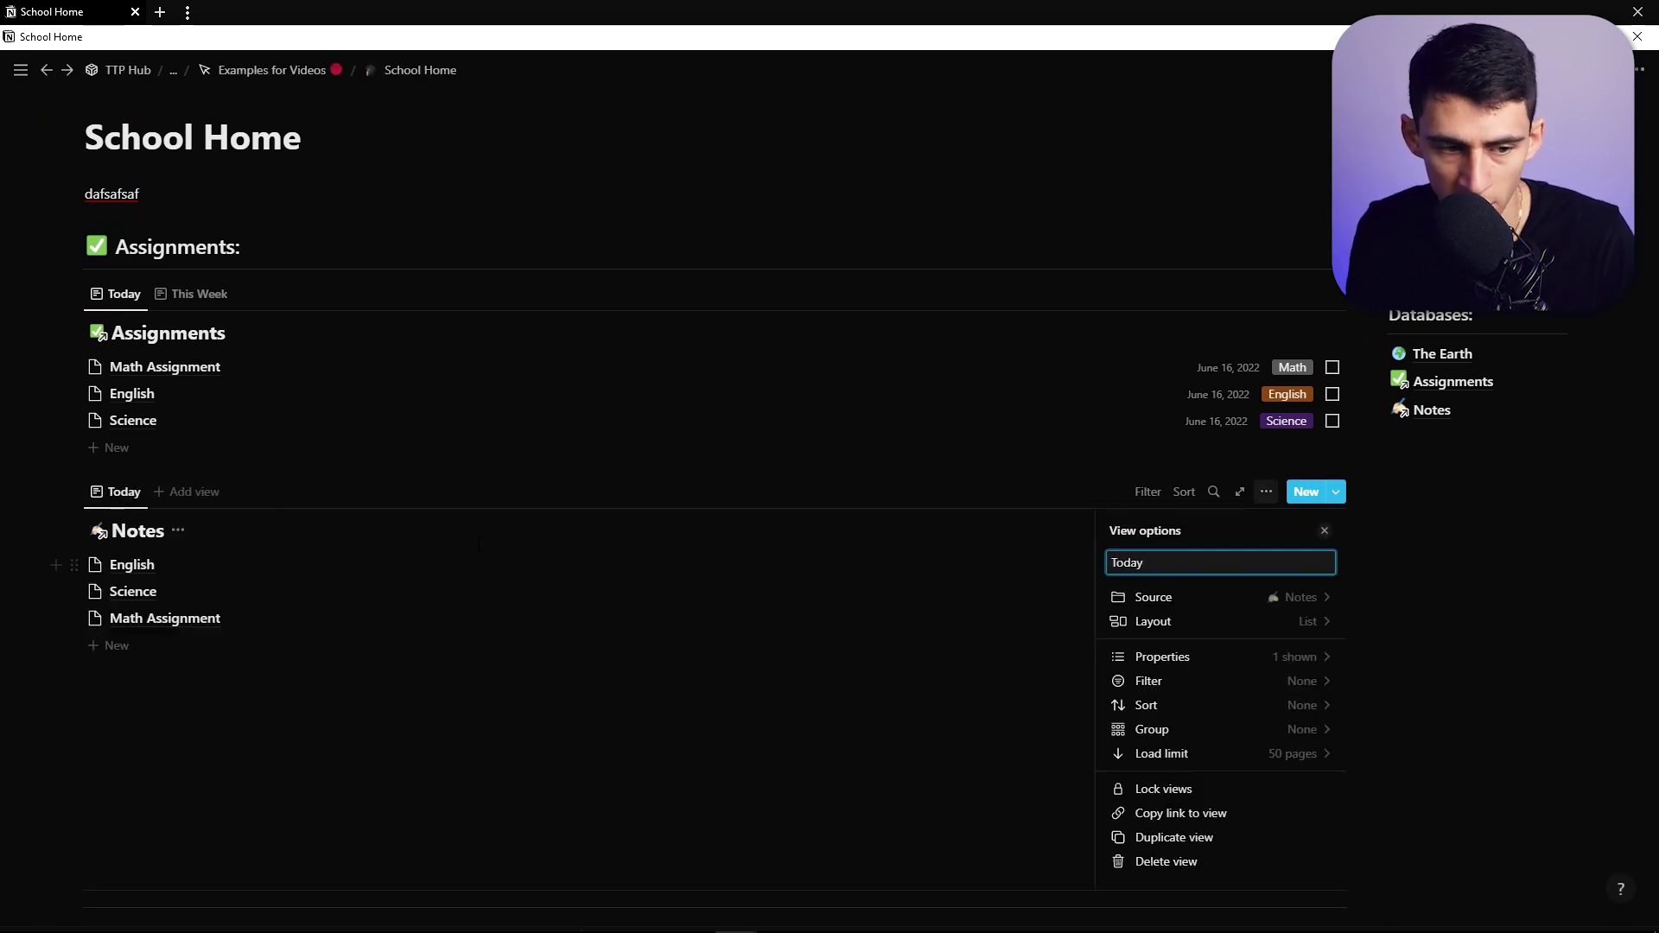
pyautogui.click(441, 529)
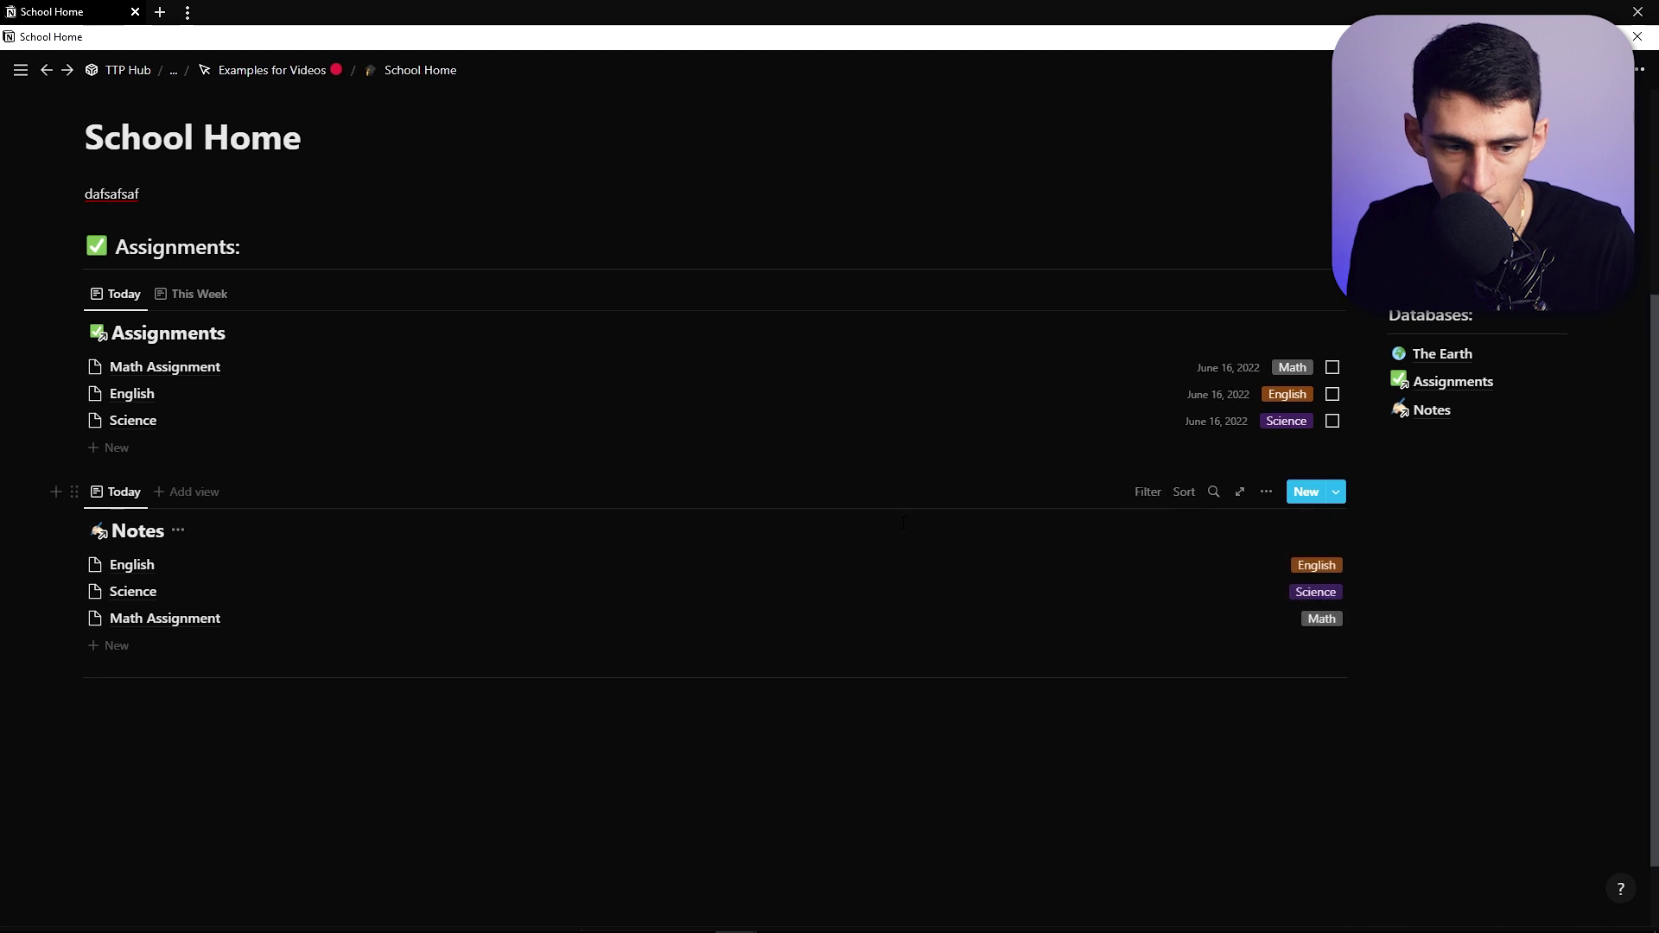
# Add a filter on Created Time to the "Today" view of Notes
pyautogui.click(1148, 494)
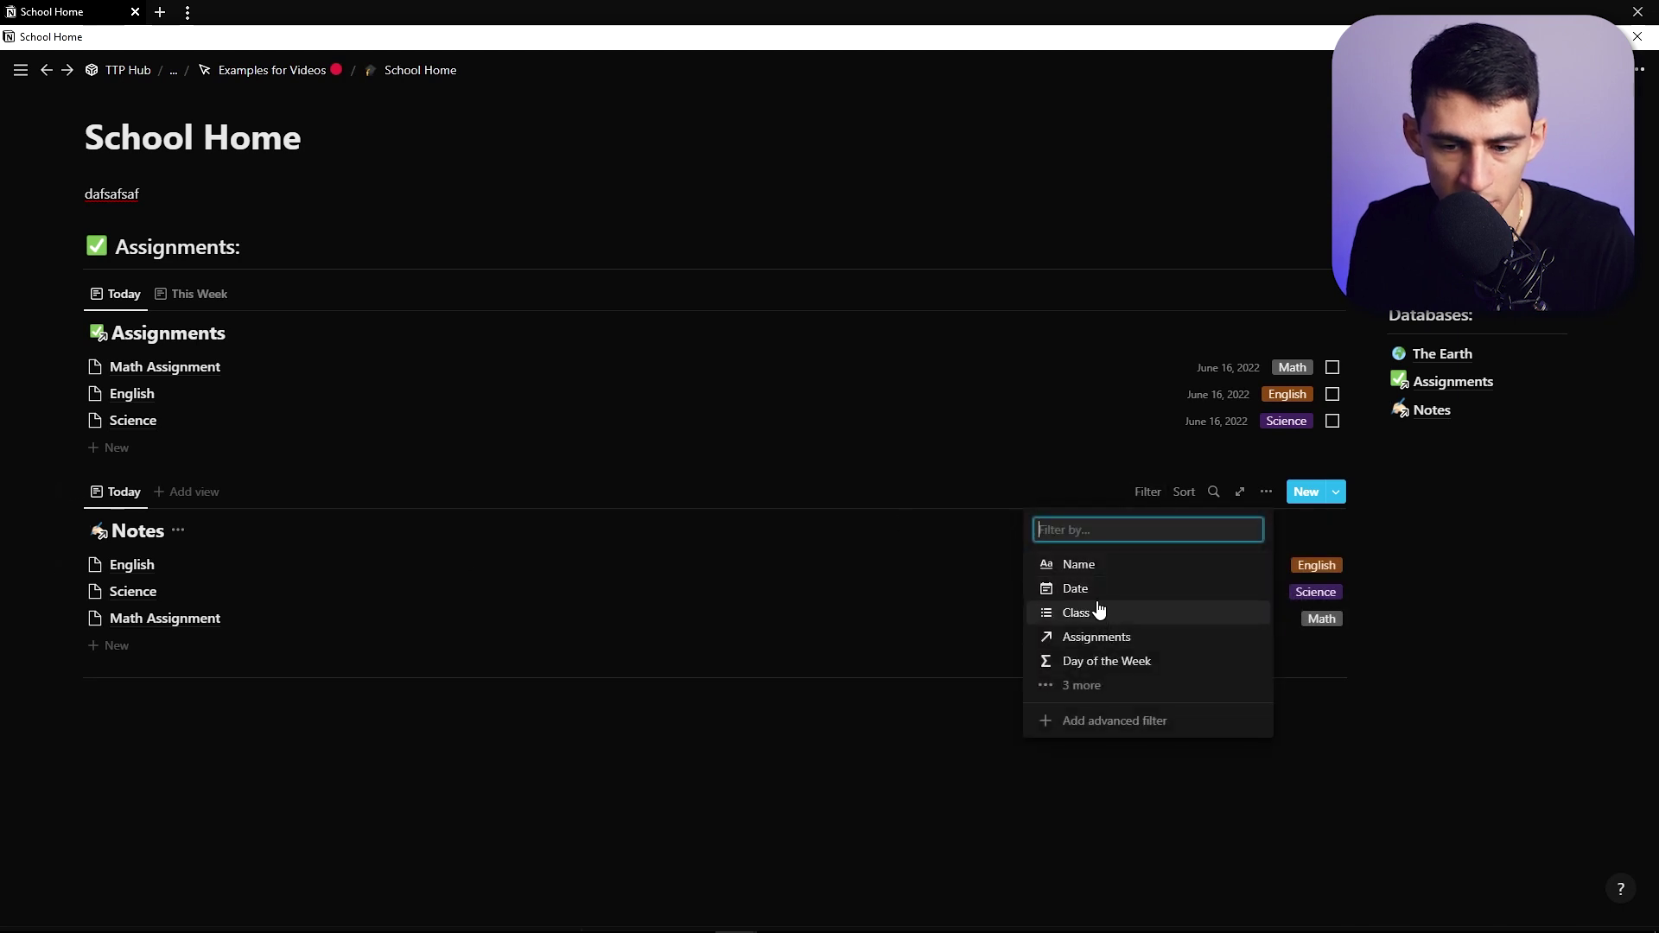
pyautogui.click(1109, 687)
pyautogui.click(1123, 708)
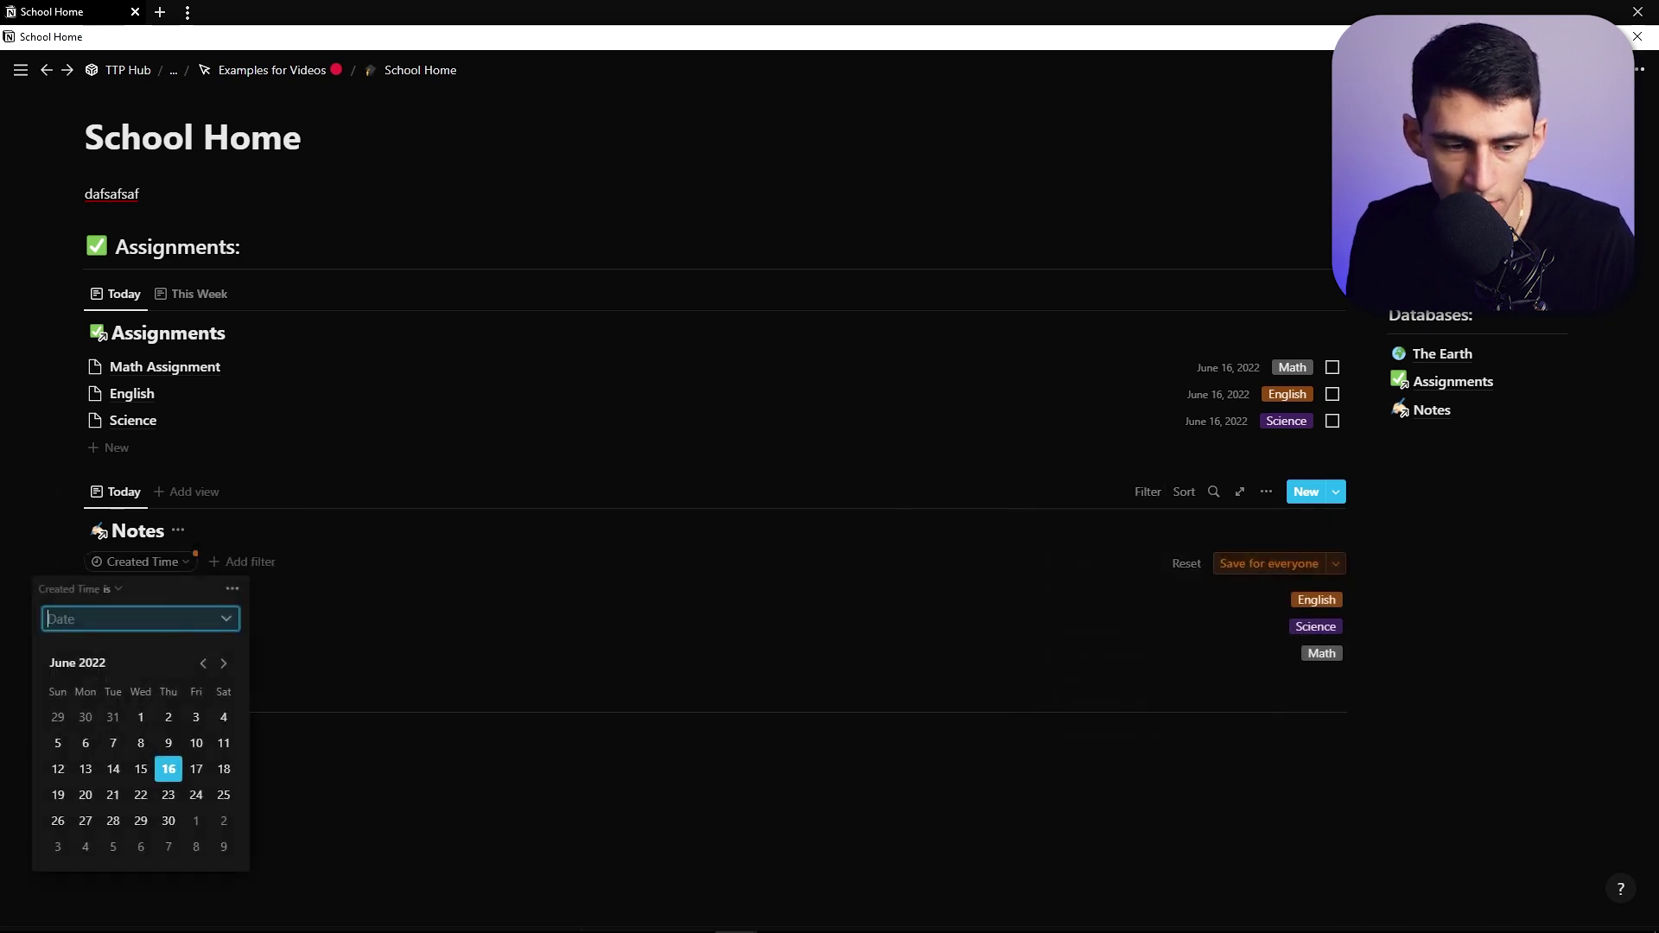
pyautogui.click(118, 591)
pyautogui.click(242, 591)
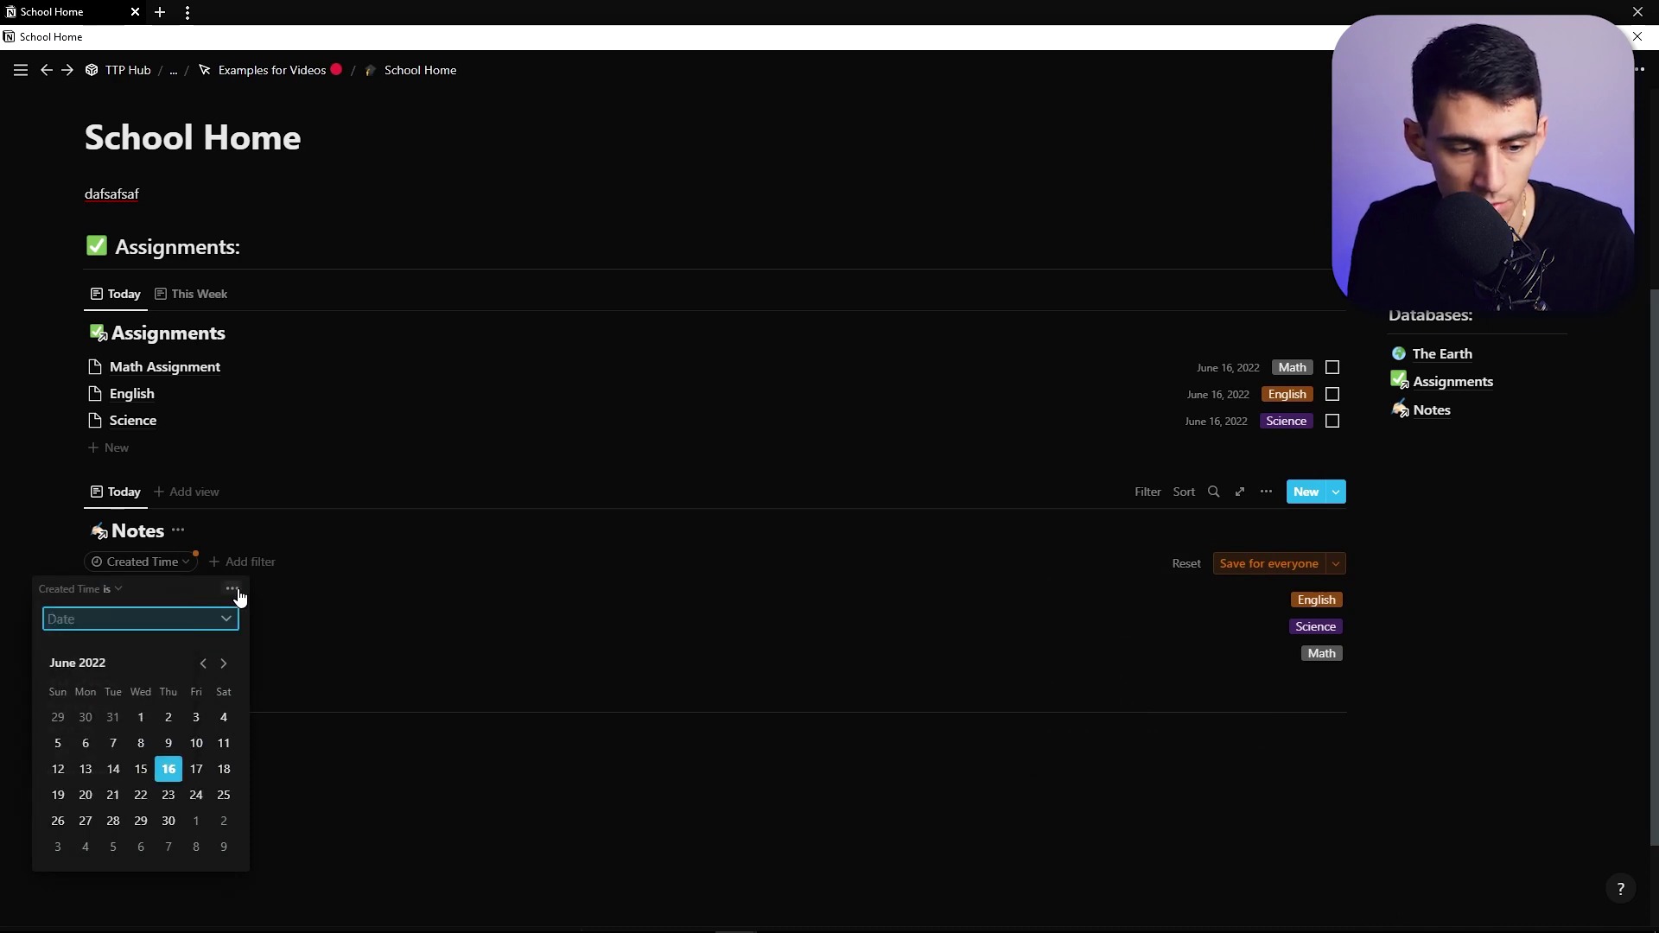
pyautogui.click(238, 591)
# Add a second list view of the Notes database beside "Today" and name it "This Week"
pyautogui.click(121, 604)
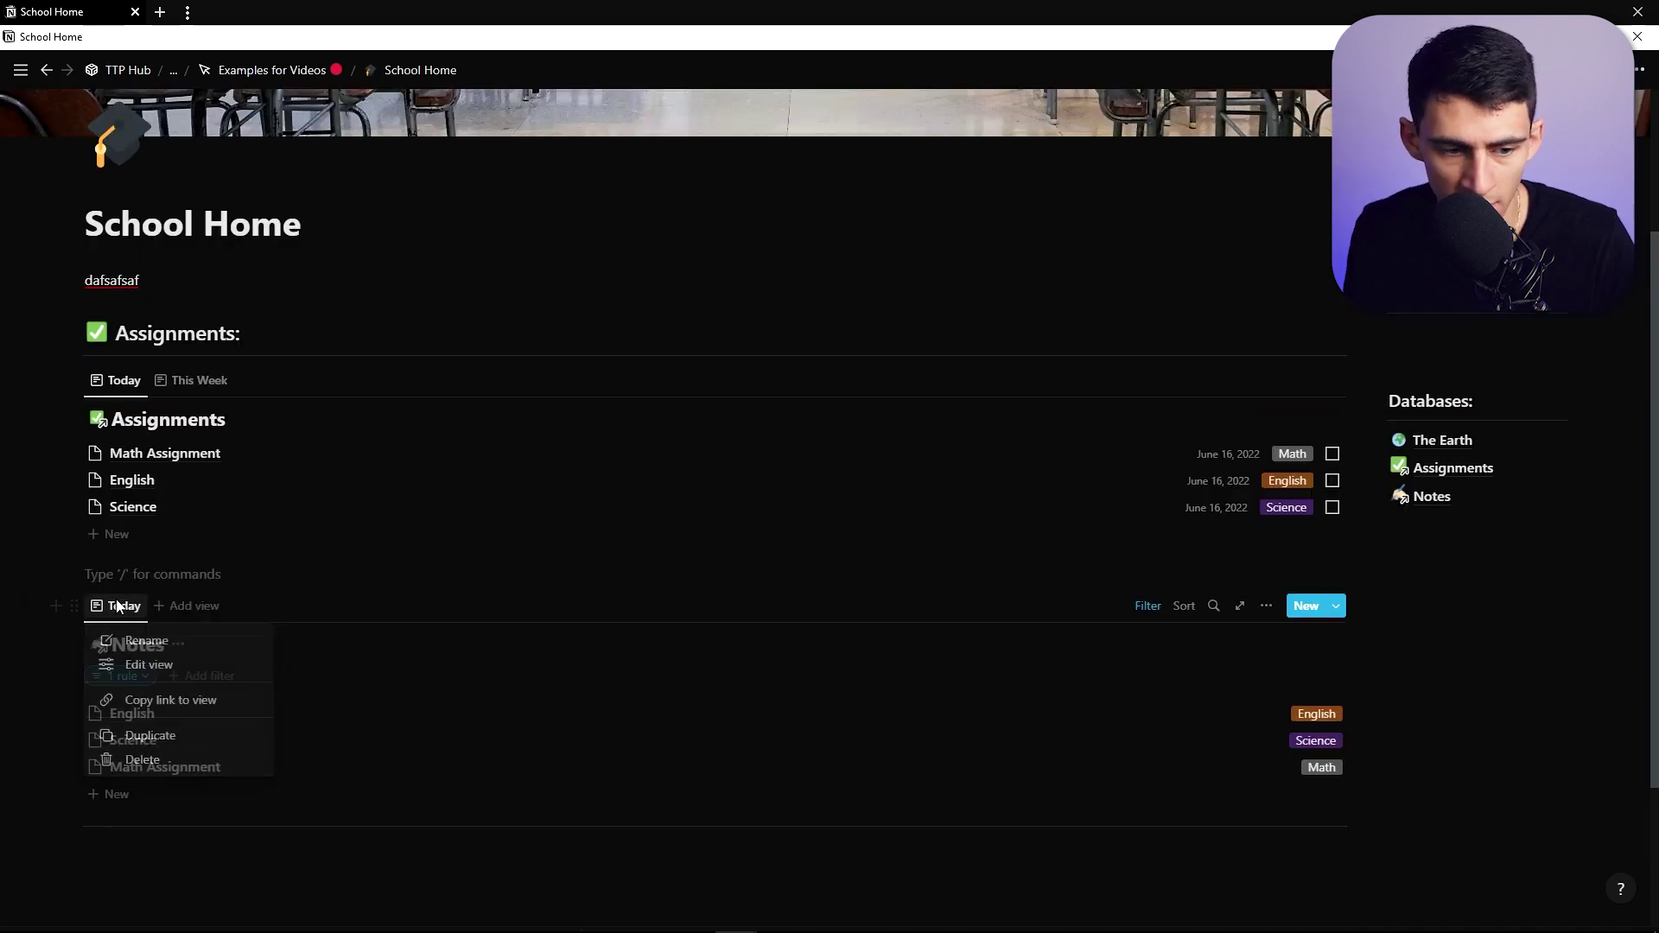
pyautogui.click(191, 606)
pyautogui.click(191, 606)
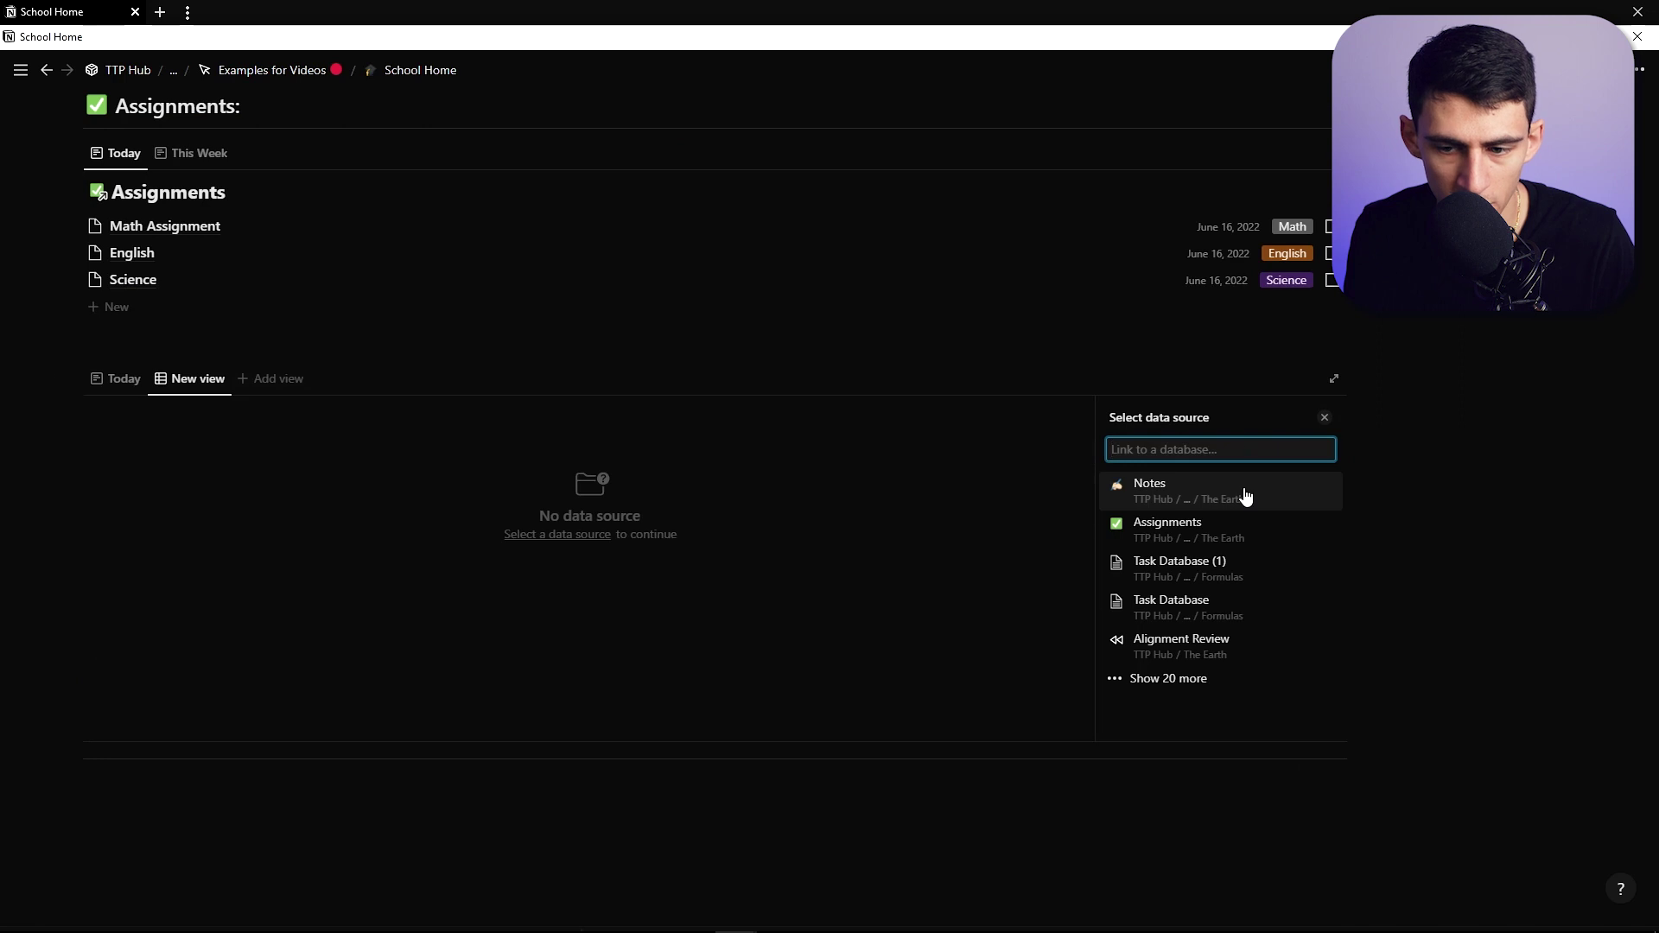
pyautogui.click(1244, 493)
pyautogui.click(1141, 449)
pyautogui.press('Escape')
pyautogui.click(188, 433)
pyautogui.click(207, 489)
pyautogui.write('This Week')
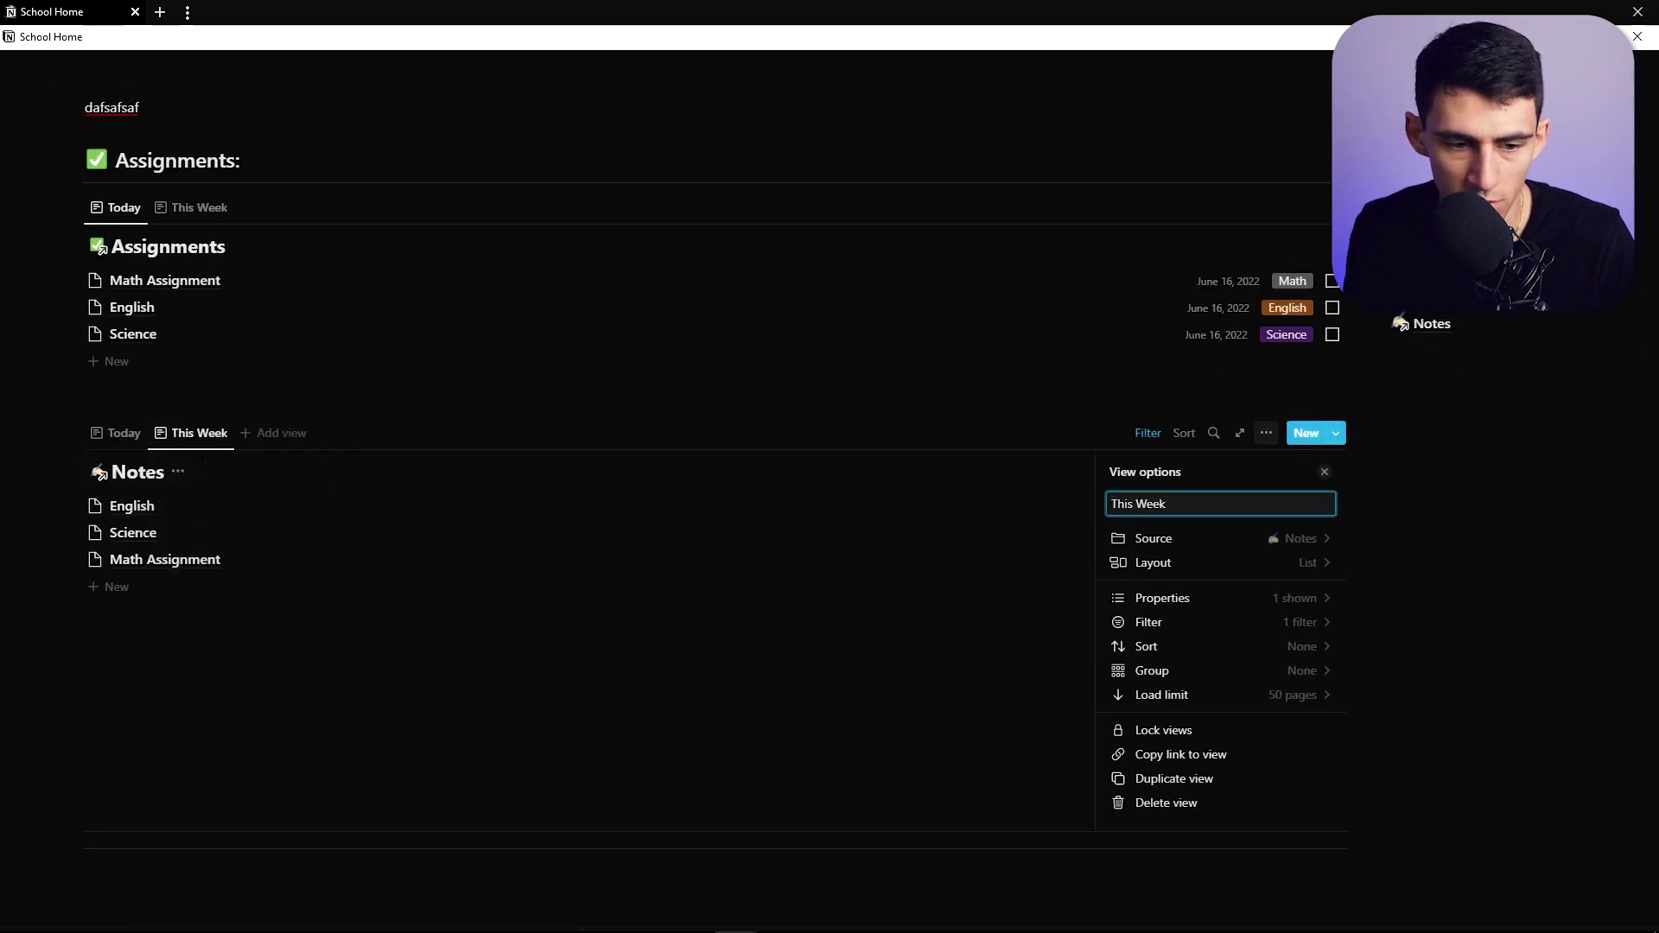
pyautogui.click(267, 619)
# In the Math Assignment note, base the Day of the Week formula on Created Time and edit the This Week? formula's Date reference
pyautogui.click(216, 562)
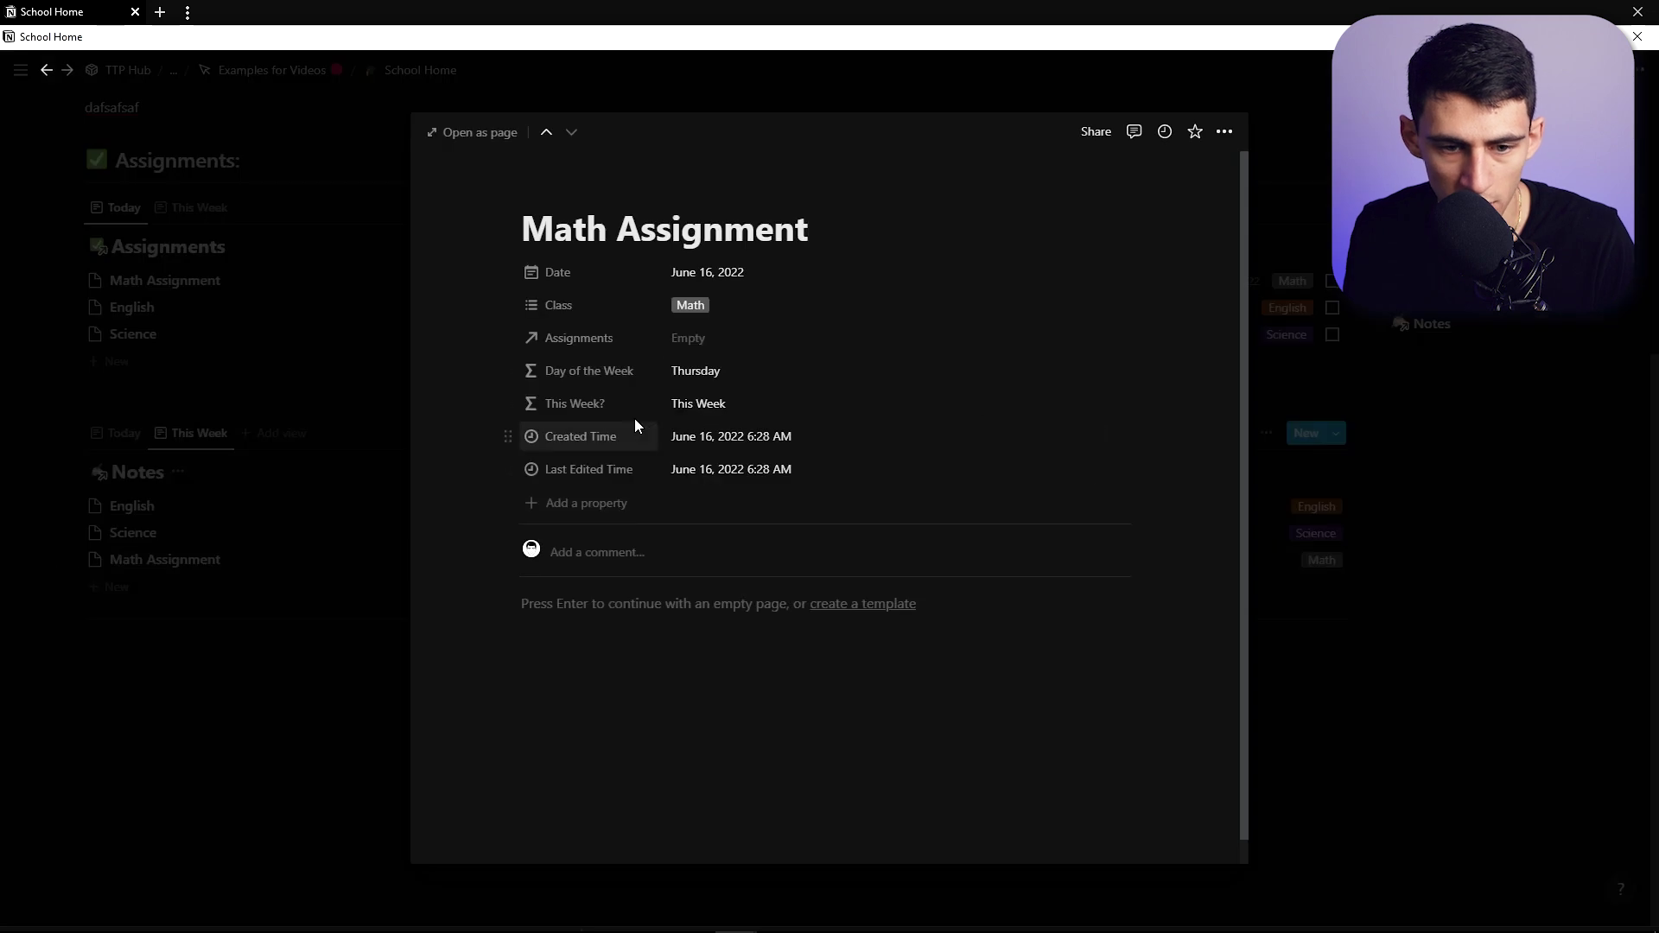
pyautogui.click(735, 373)
pyautogui.click(773, 381)
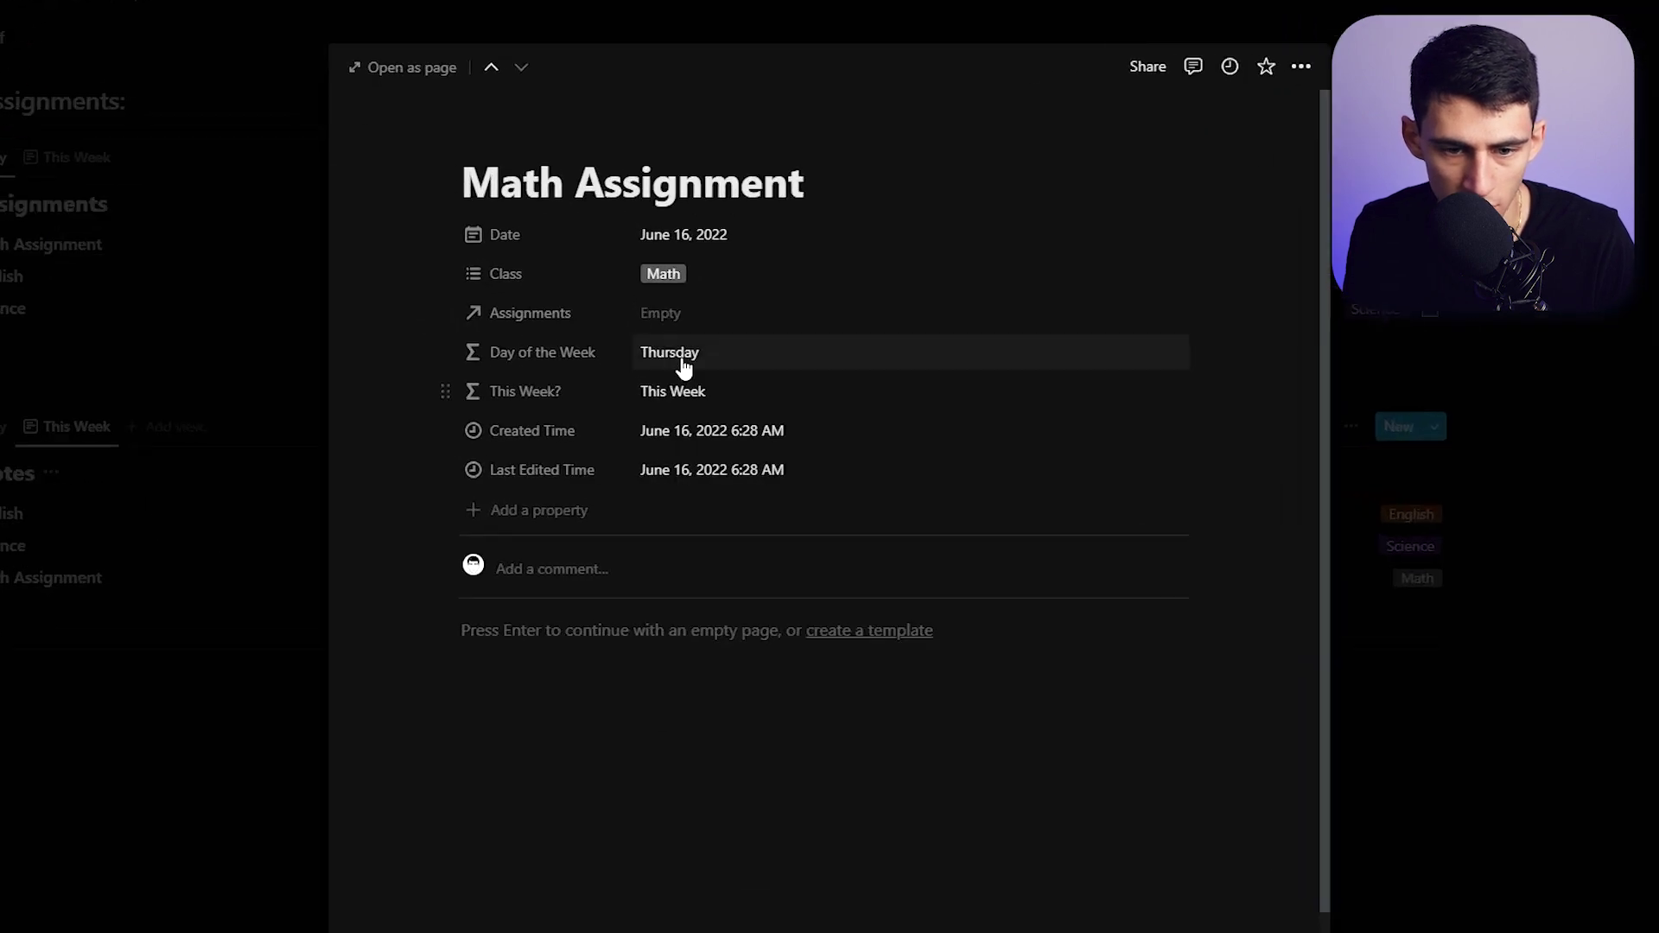
pyautogui.click(725, 381)
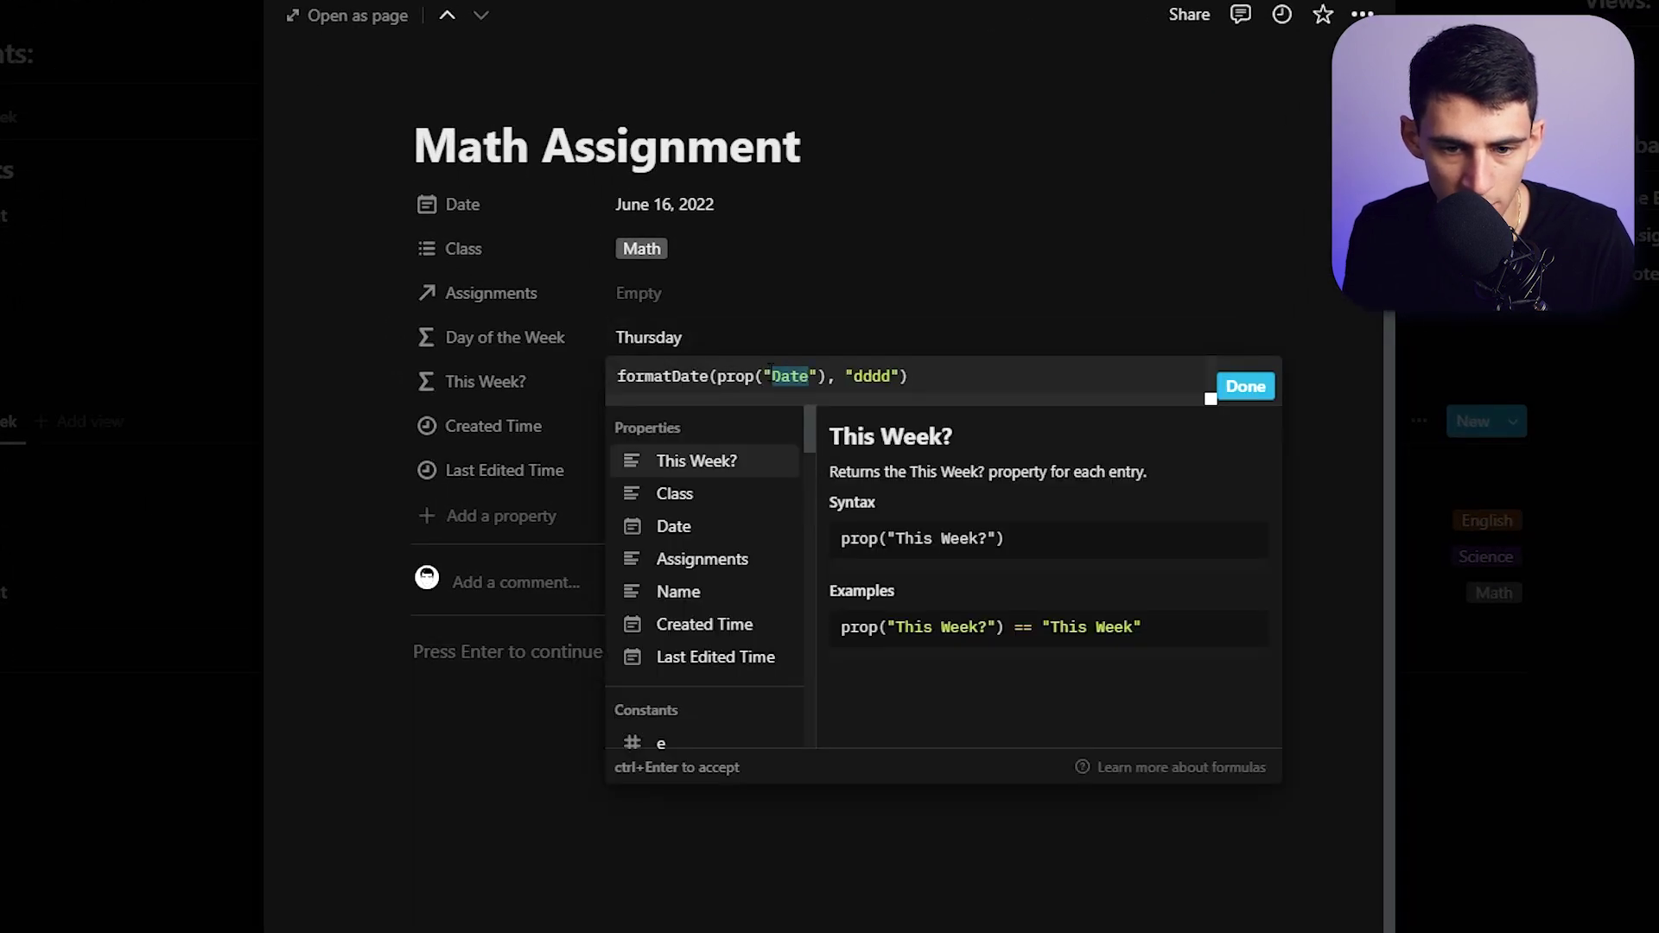
pyautogui.write('Created Time')
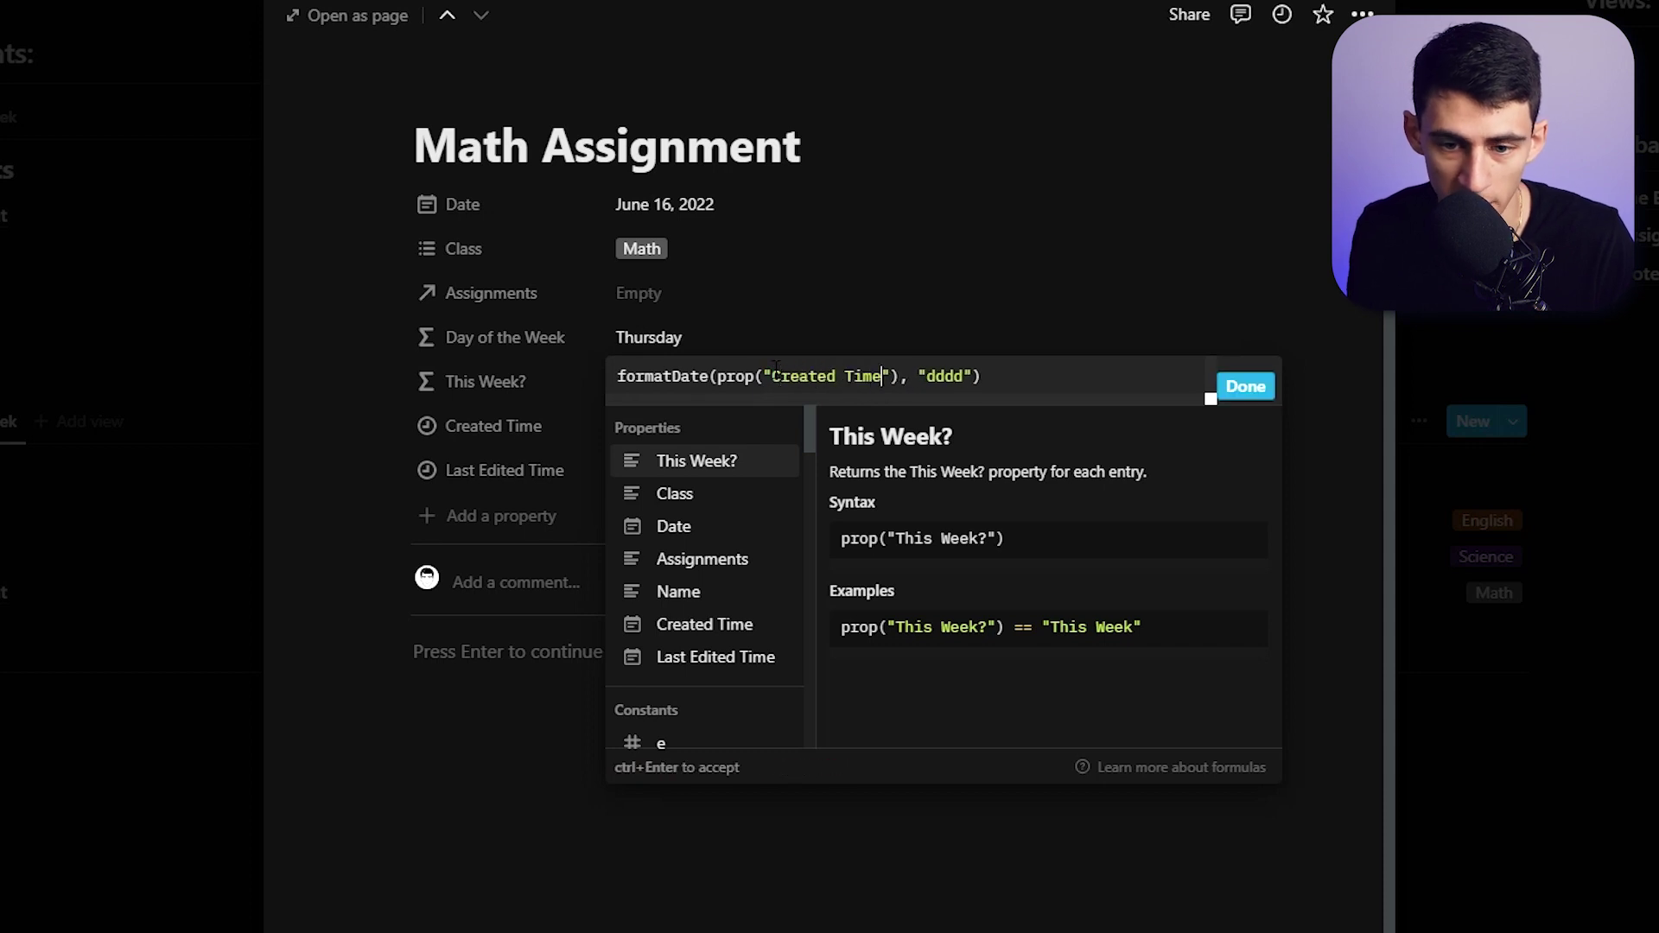
pyautogui.click(1247, 390)
pyautogui.click(864, 382)
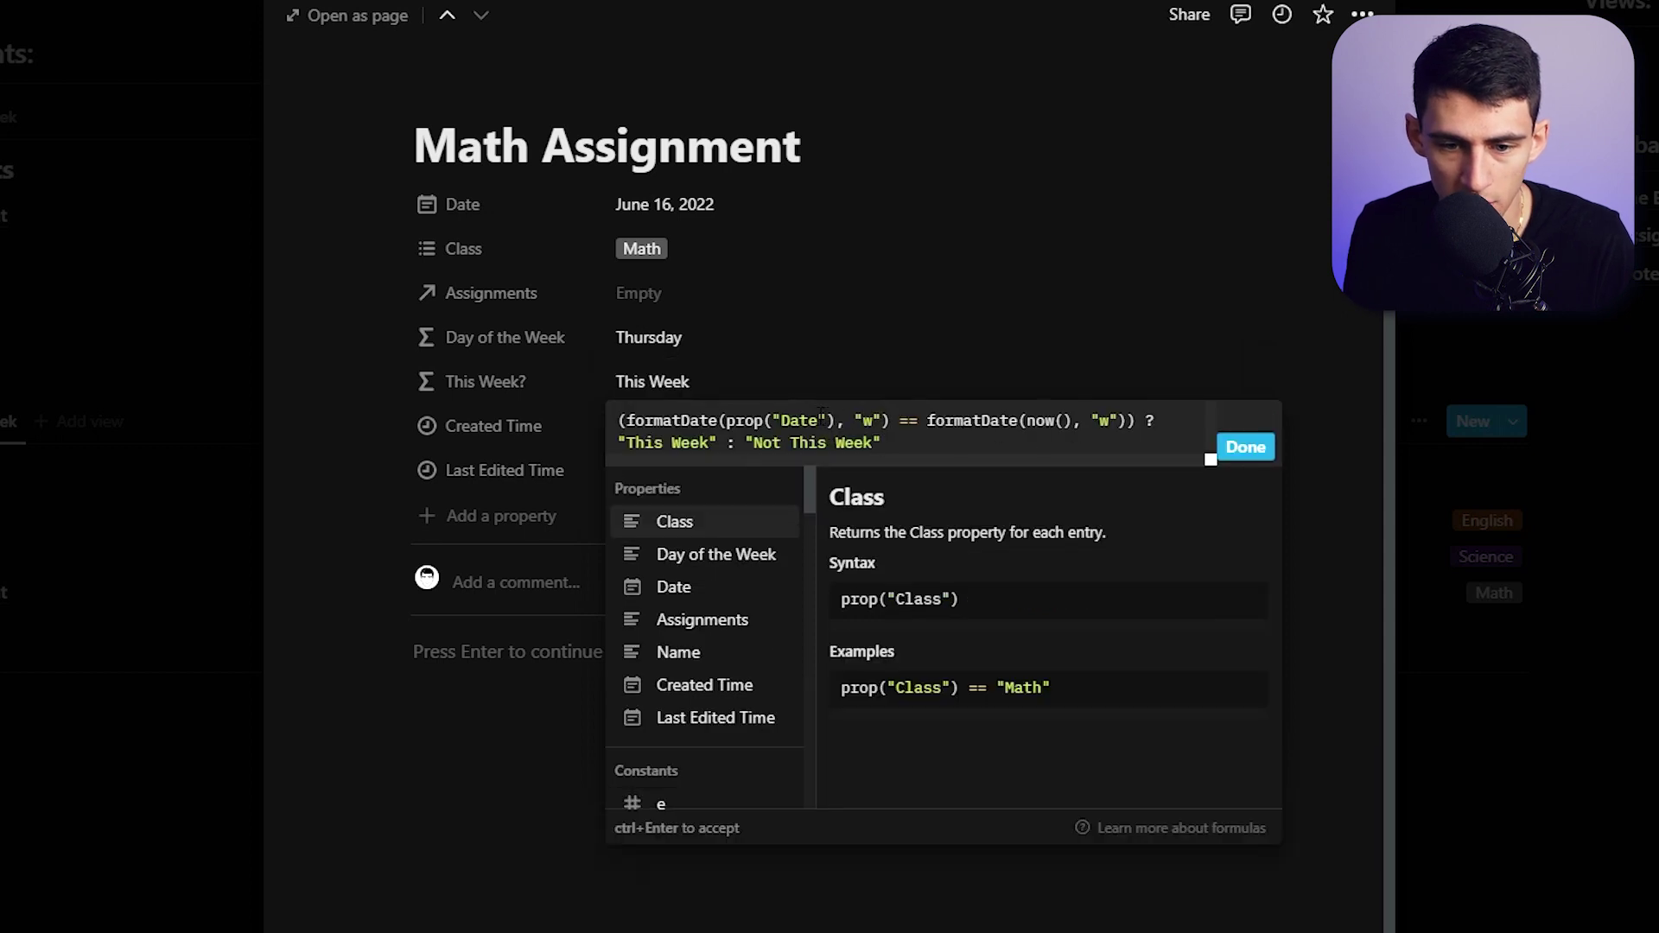
pyautogui.press('BackSpace')
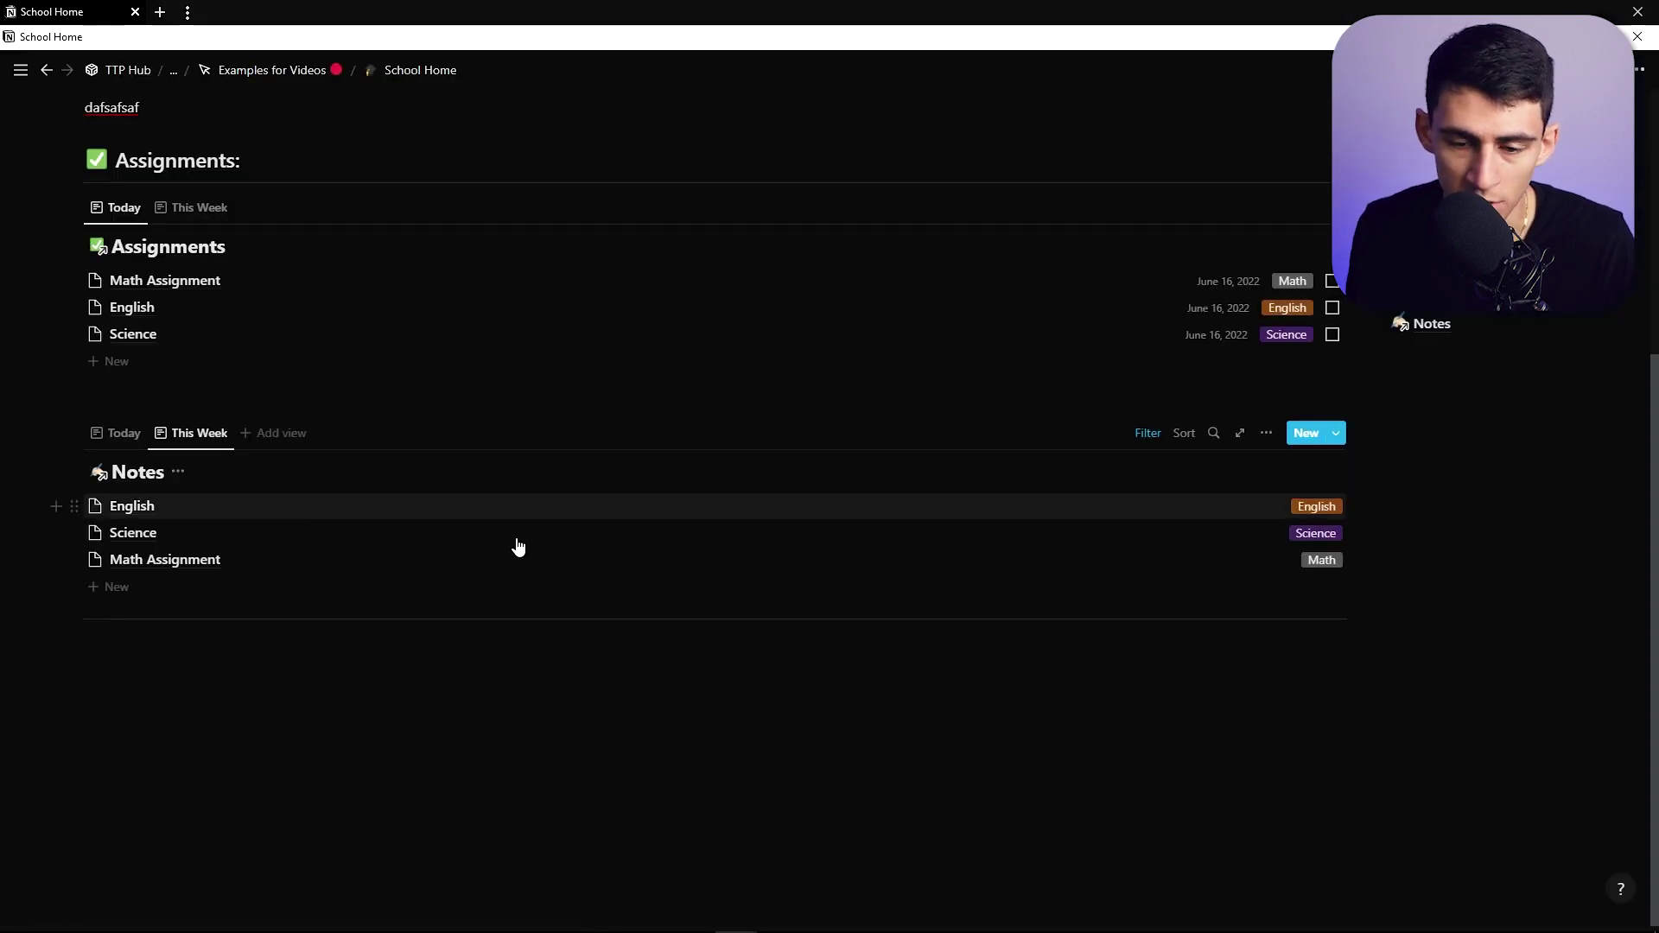
# Show the Created Time property in the "This Week" and "Today" views of Notes
pyautogui.scroll(-1, 937, 592)
pyautogui.click(1266, 433)
pyautogui.click(1218, 564)
pyautogui.click(1298, 656)
pyautogui.click(775, 437)
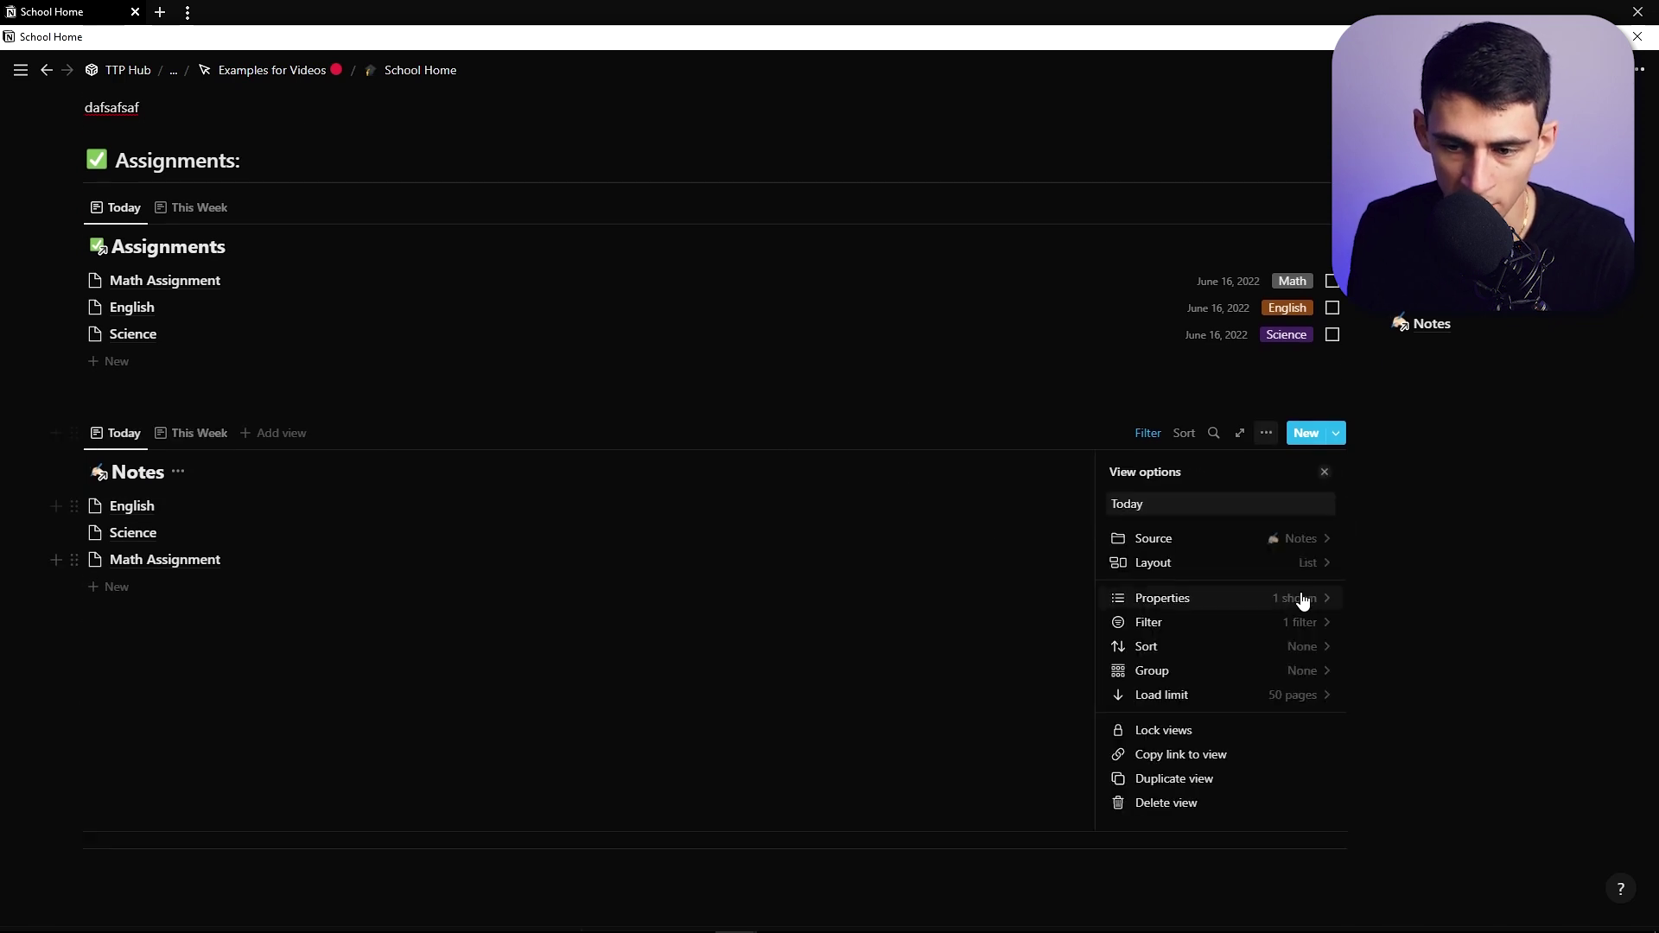
pyautogui.click(1237, 598)
# Add a level 2 toggle heading "✍🏻 Notes" above the linked Notes database and move the database inside it
pyautogui.click(204, 398)
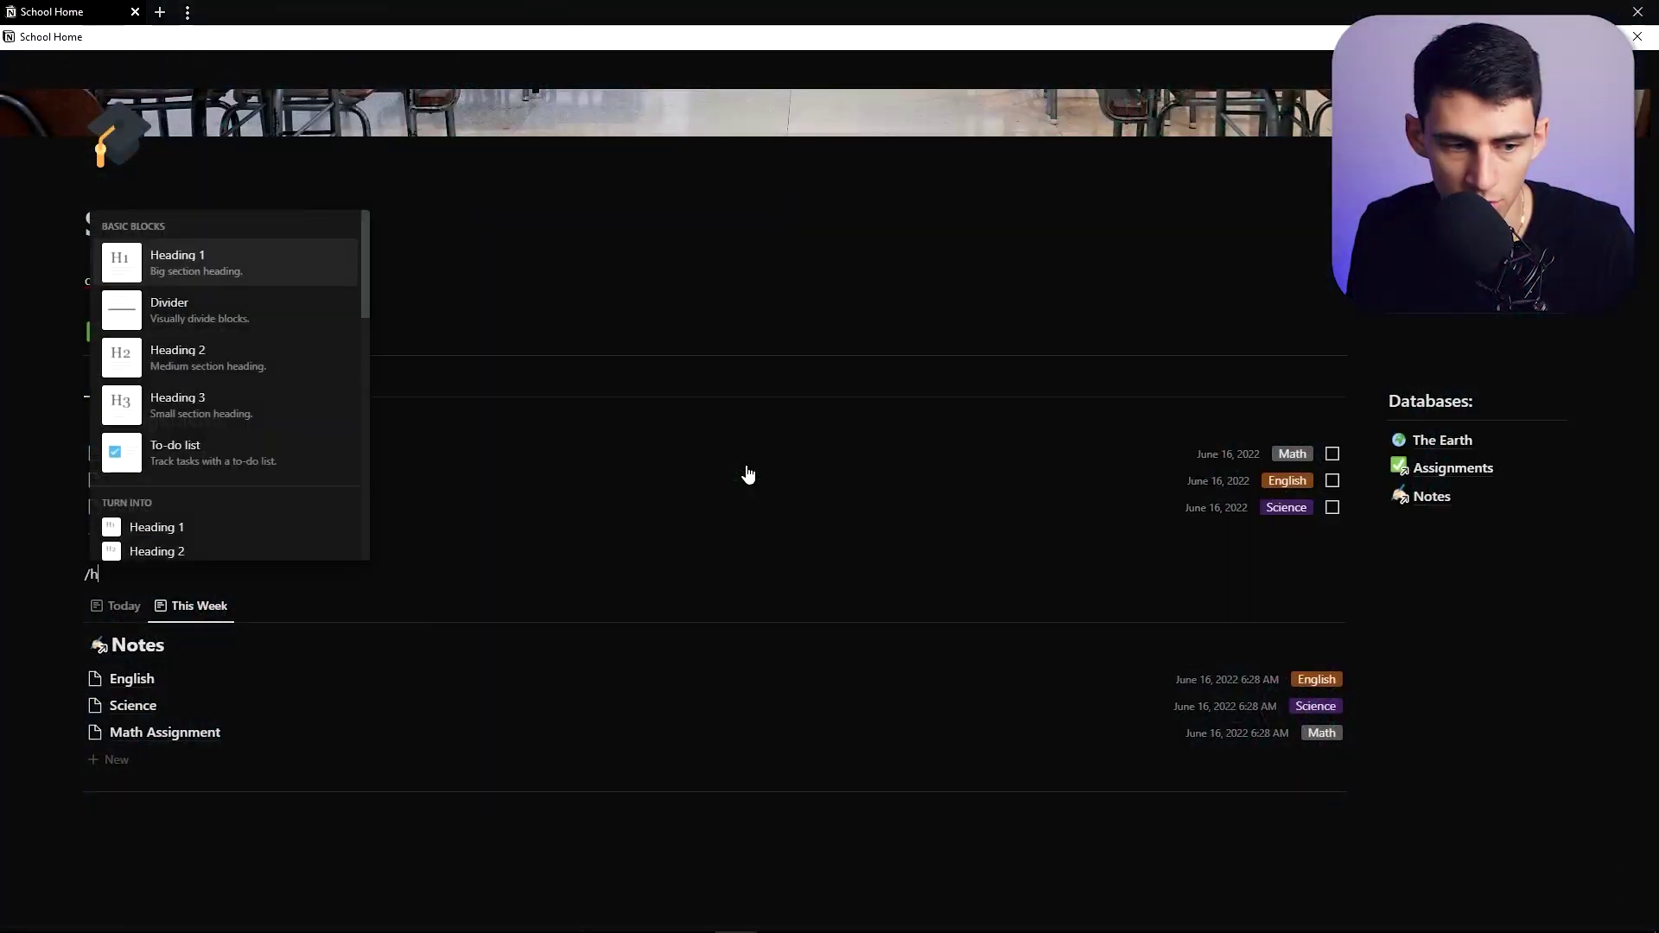
pyautogui.write('2 t')
pyautogui.press('Down')
pyautogui.press('Return')
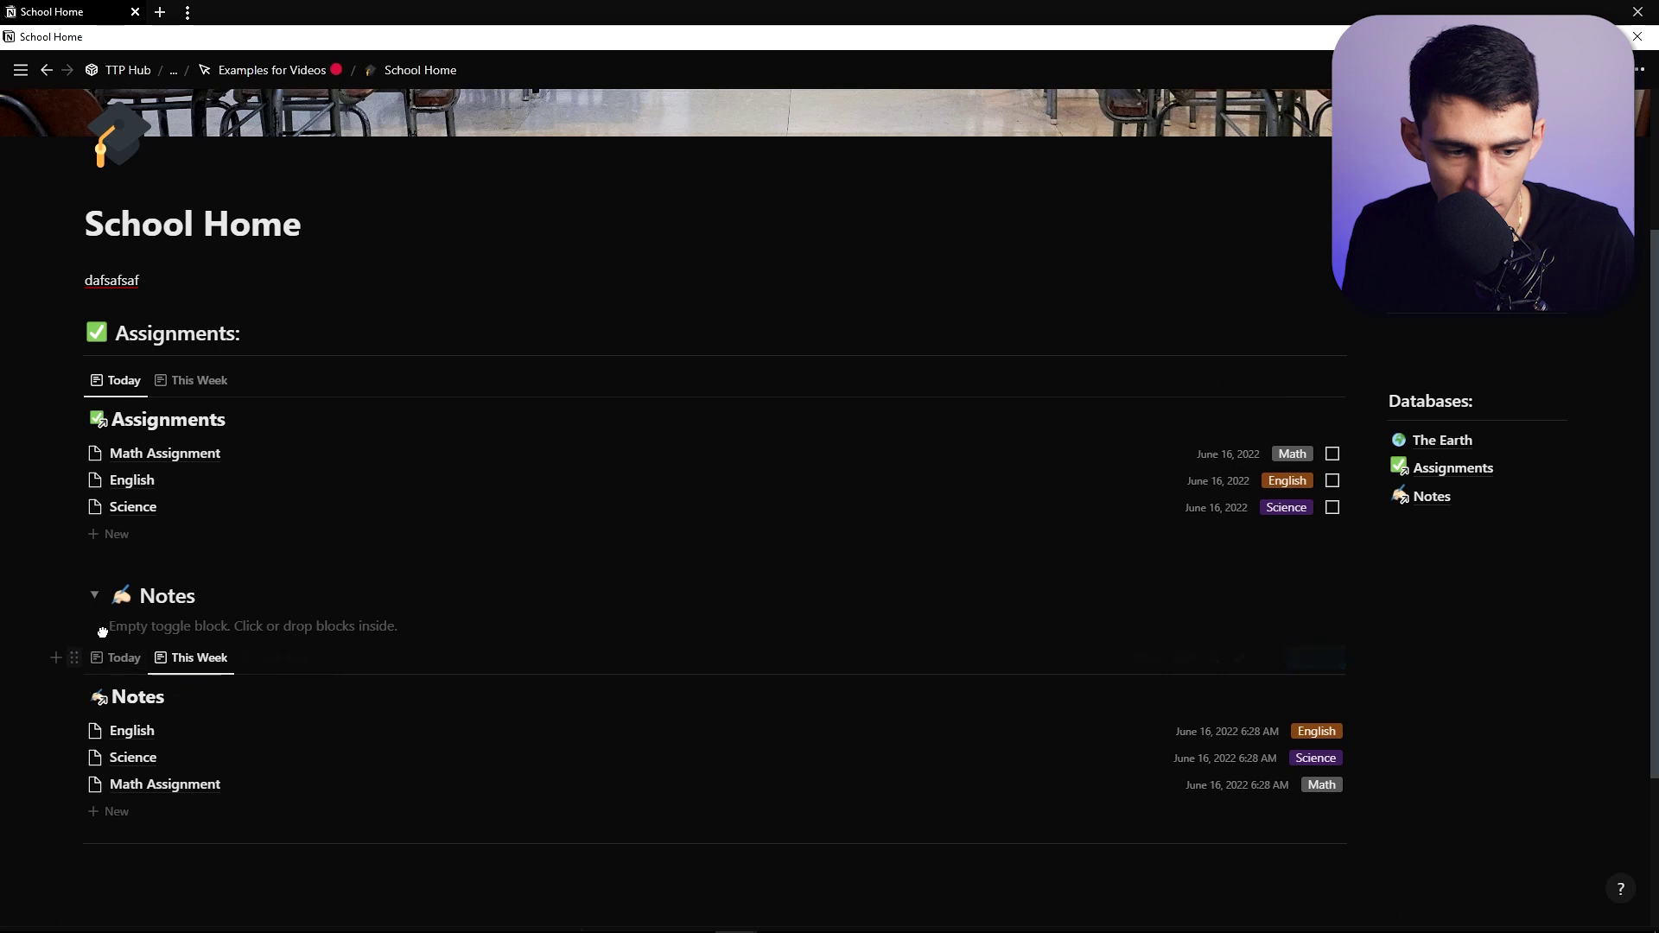
pyautogui.moveTo(102, 632); pyautogui.dragTo(101, 629)
pyautogui.scroll(-1, 178, 313)
# Turn the "Assignments:" heading into a toggle heading containing the Assignments list and remove the blank line below
pyautogui.click(68, 246)
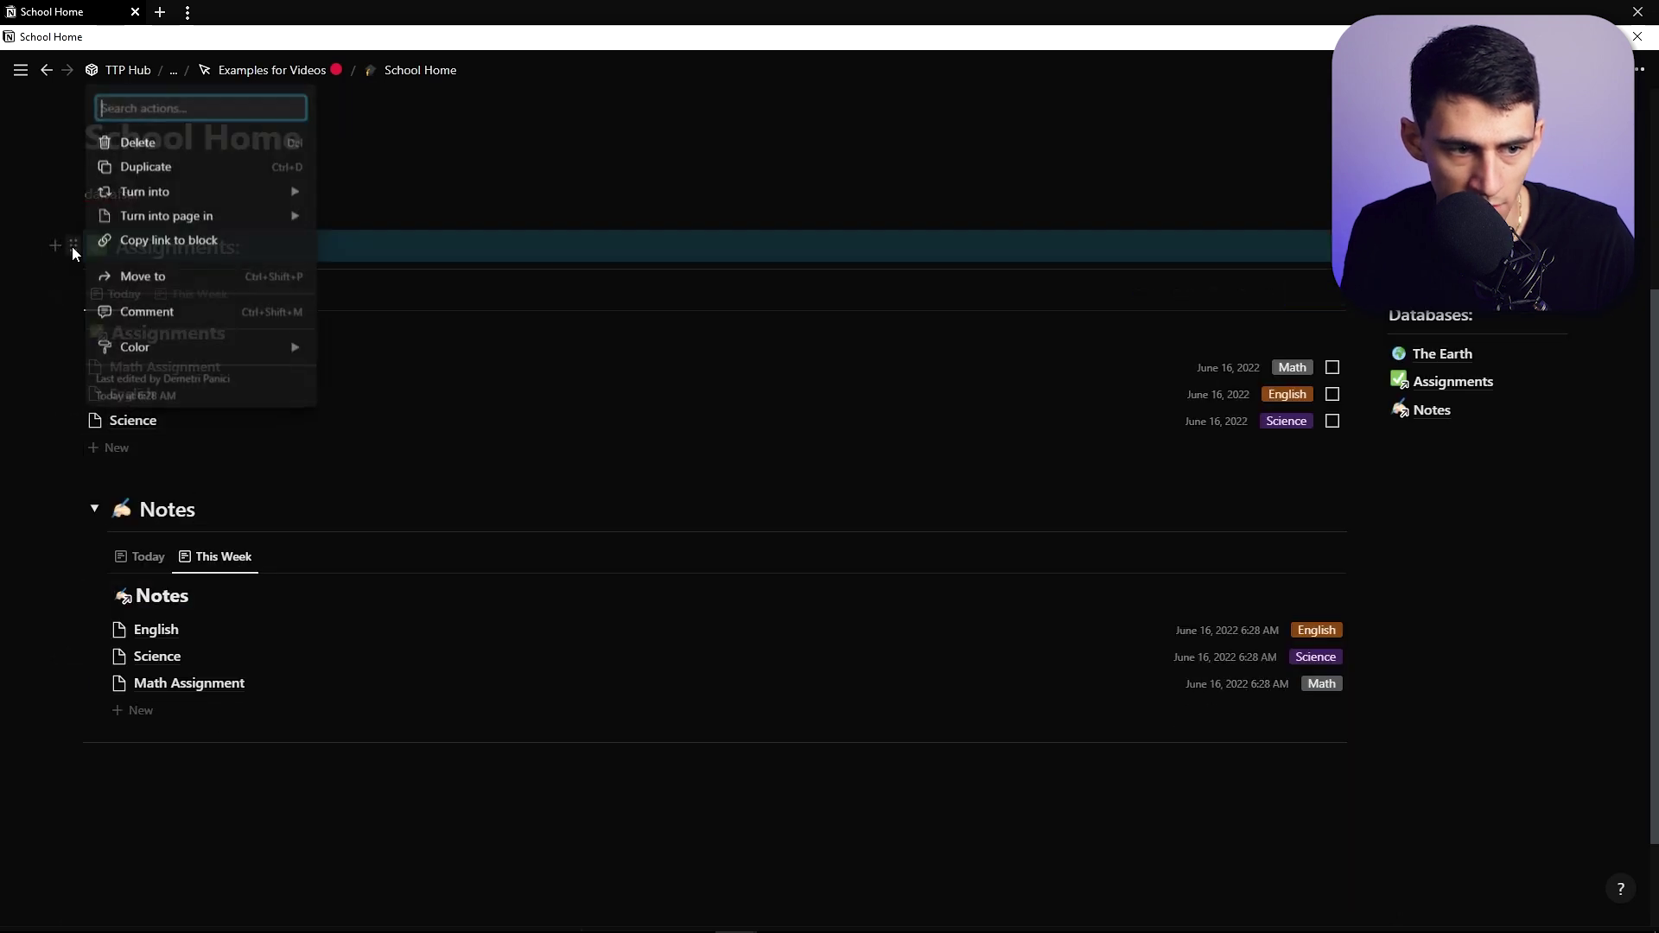
pyautogui.moveTo(259, 192)
pyautogui.click(380, 441)
pyautogui.press('BackSpace')
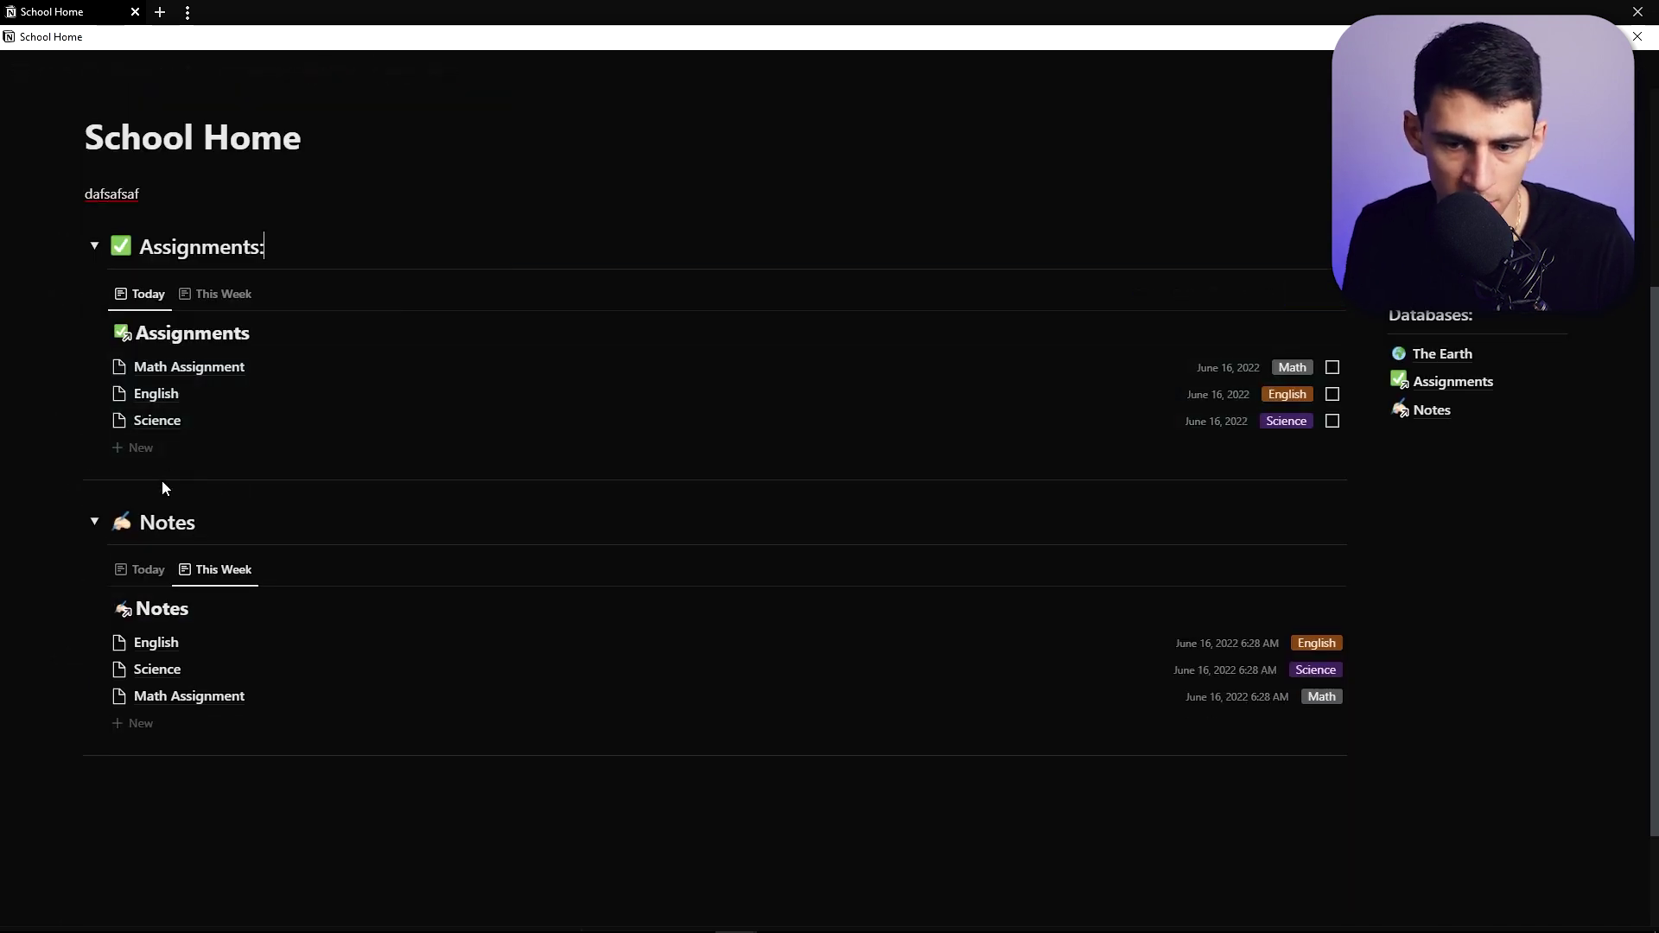
# Test collapsing the Assignments section, expand it again, and collapse the Notes section
pyautogui.scroll(1, 147, 441)
pyautogui.click(94, 333)
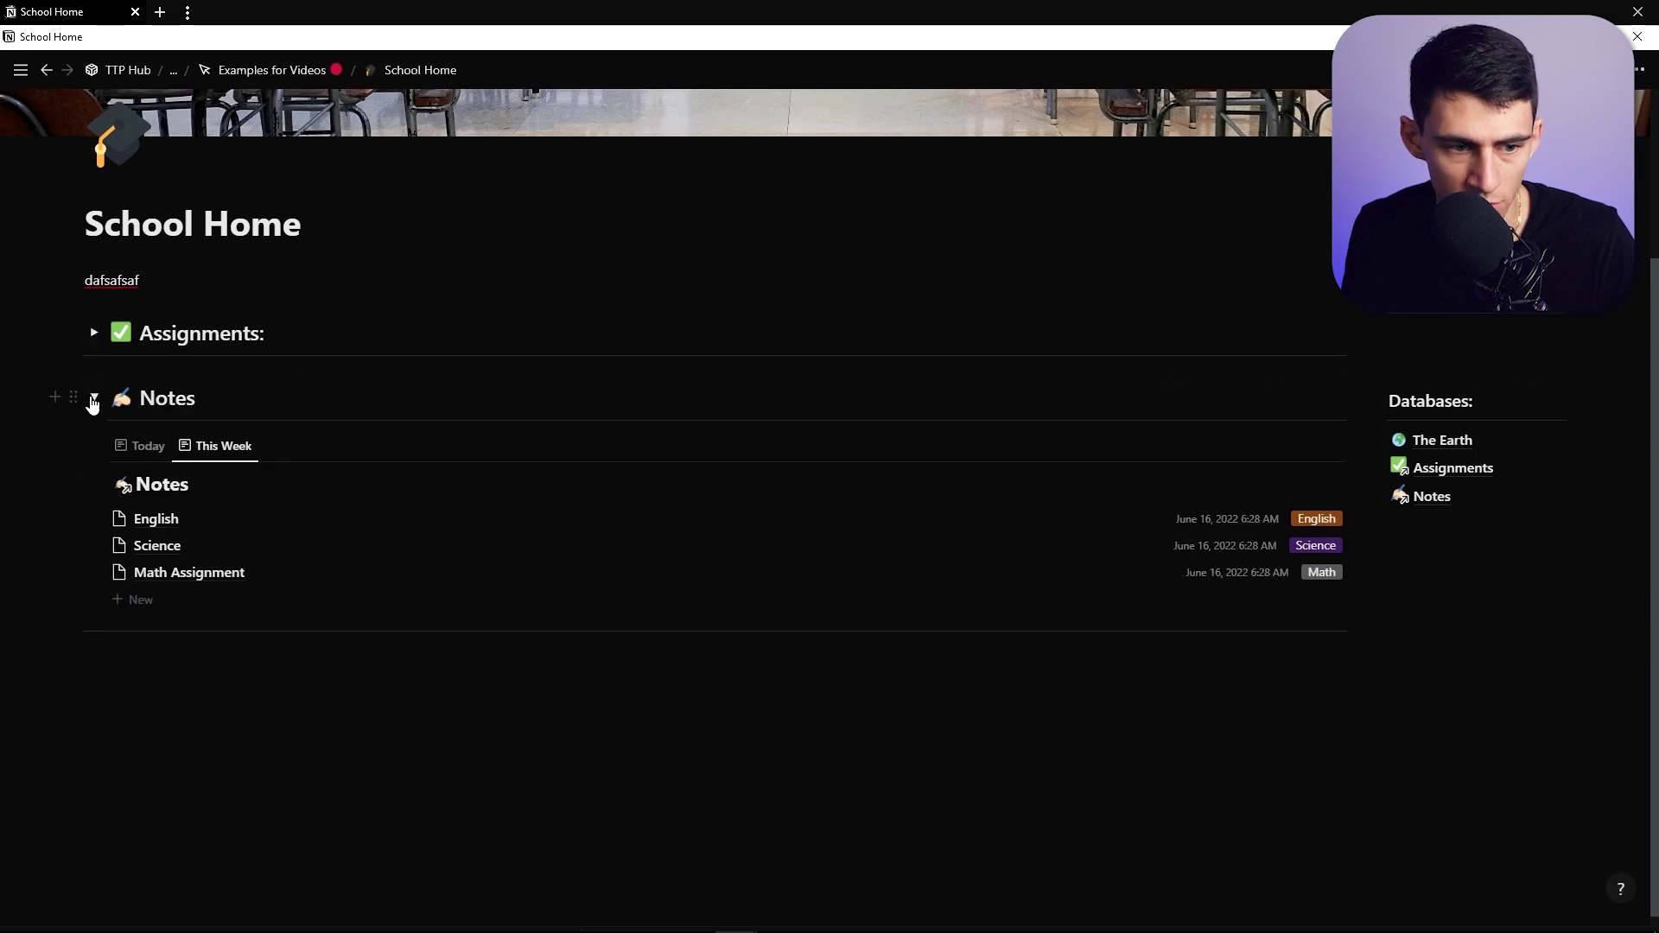
pyautogui.scroll(1, 92, 406)
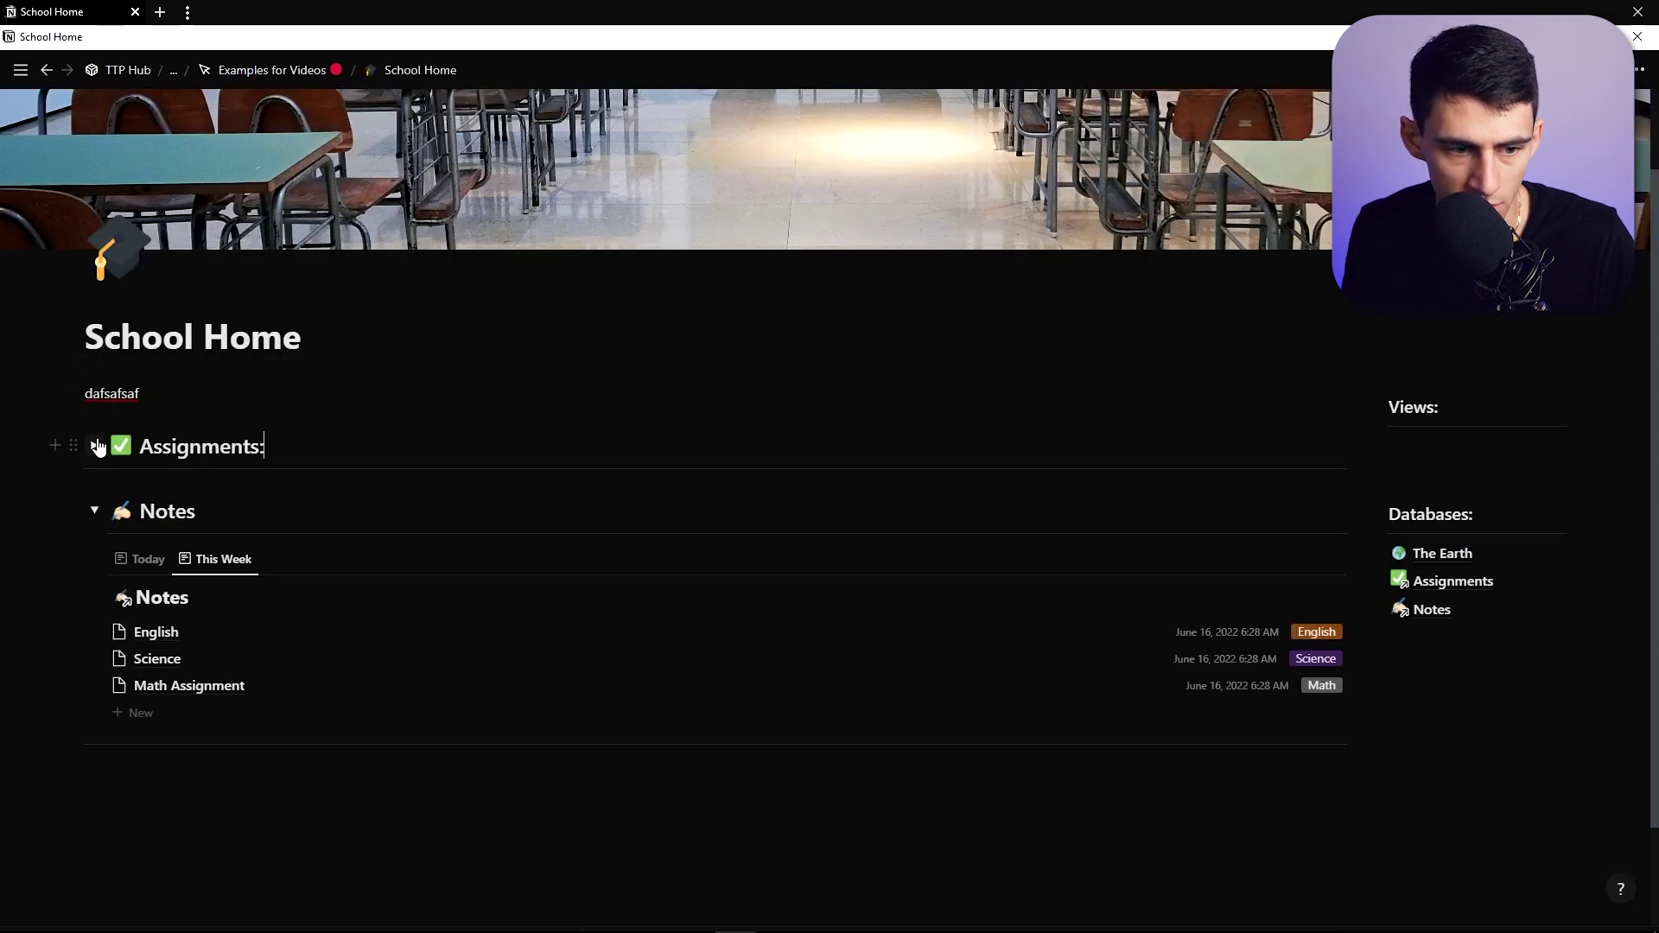
pyautogui.click(98, 447)
pyautogui.scroll(-2, 544, 515)
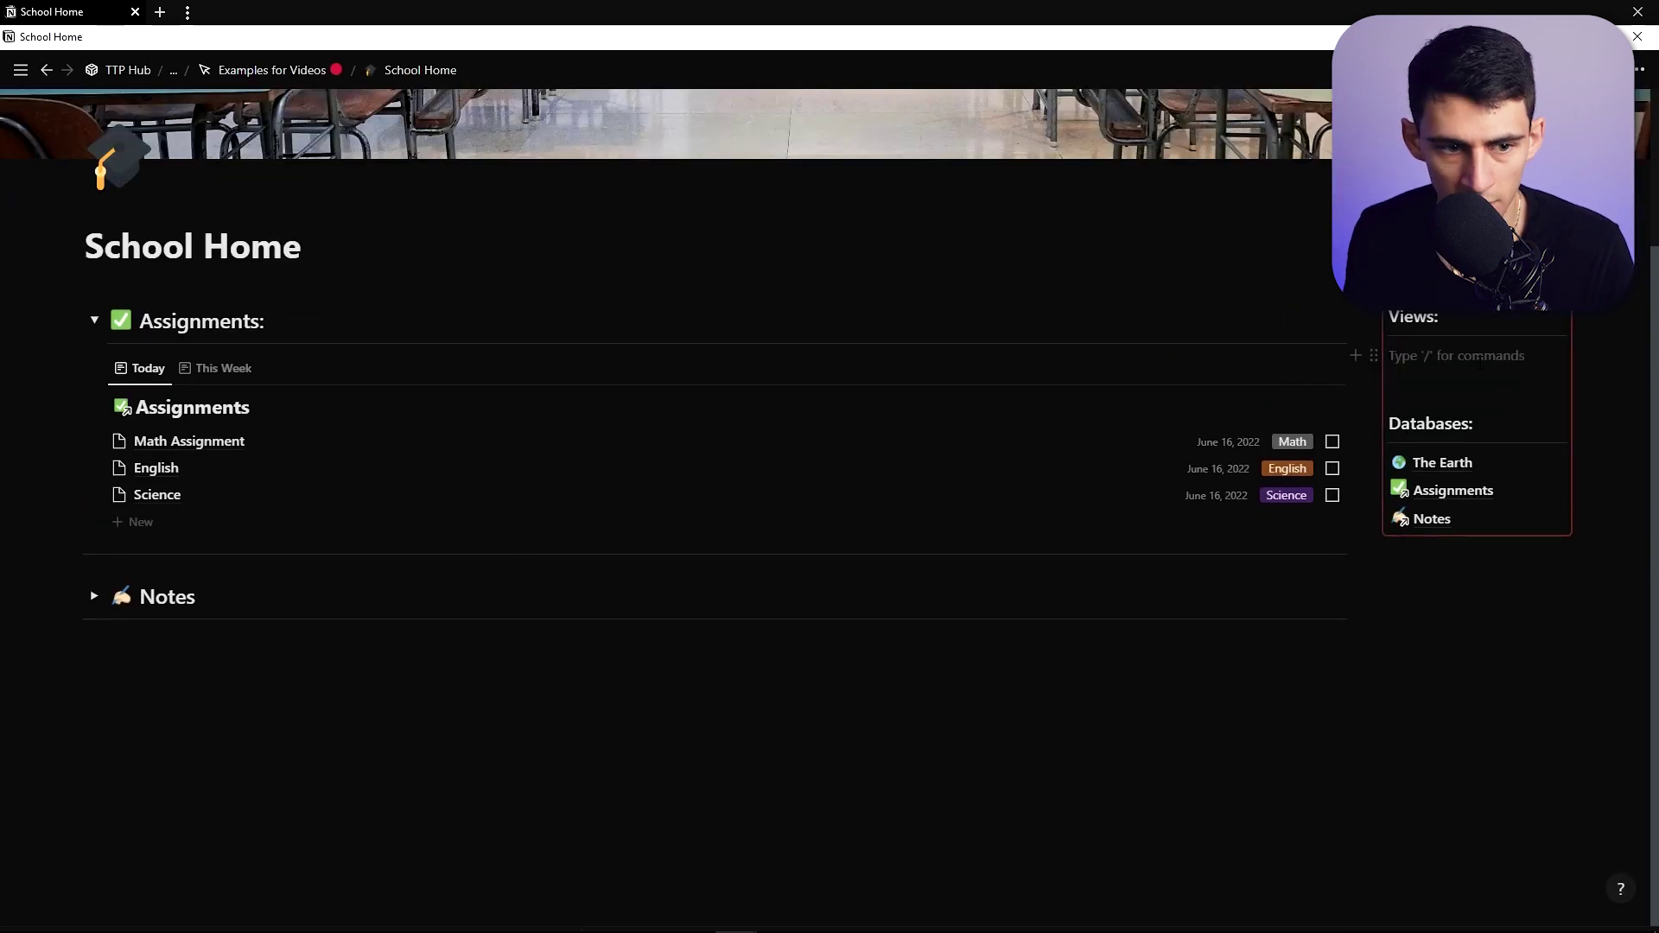
# Copy the School Home page link and insert it as a page link under the "Views:" heading
pyautogui.click(1639, 69)
pyautogui.click(1503, 337)
pyautogui.hotkey('ctrl', 'v')
pyautogui.click(1434, 498)
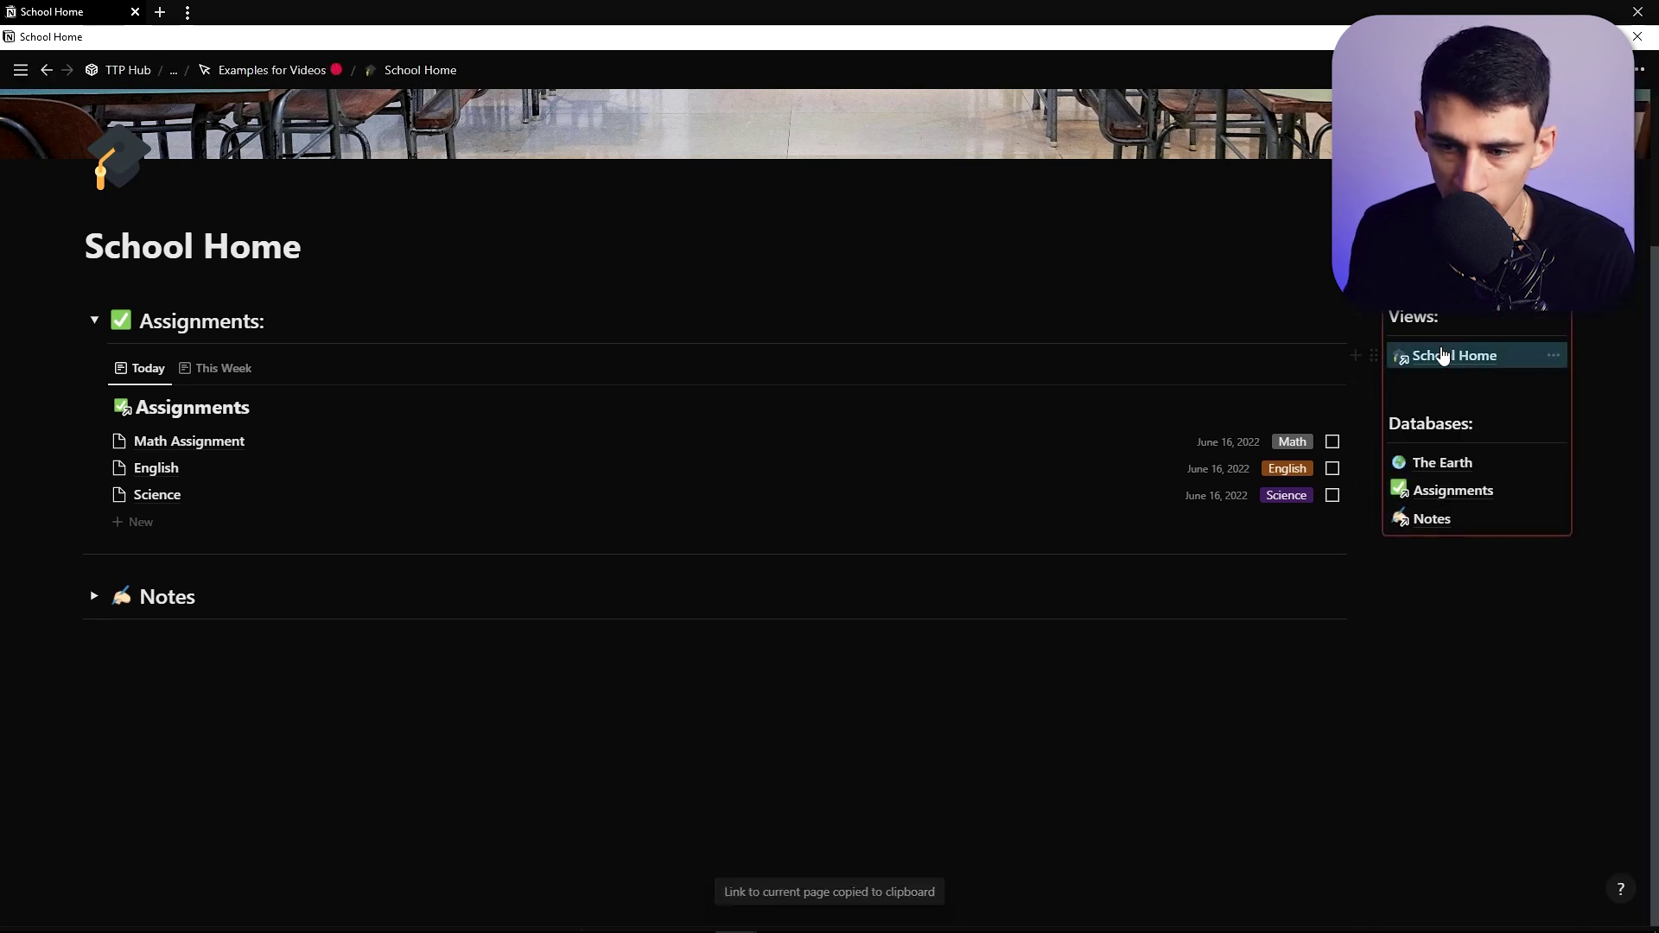
pyautogui.click(1448, 382)
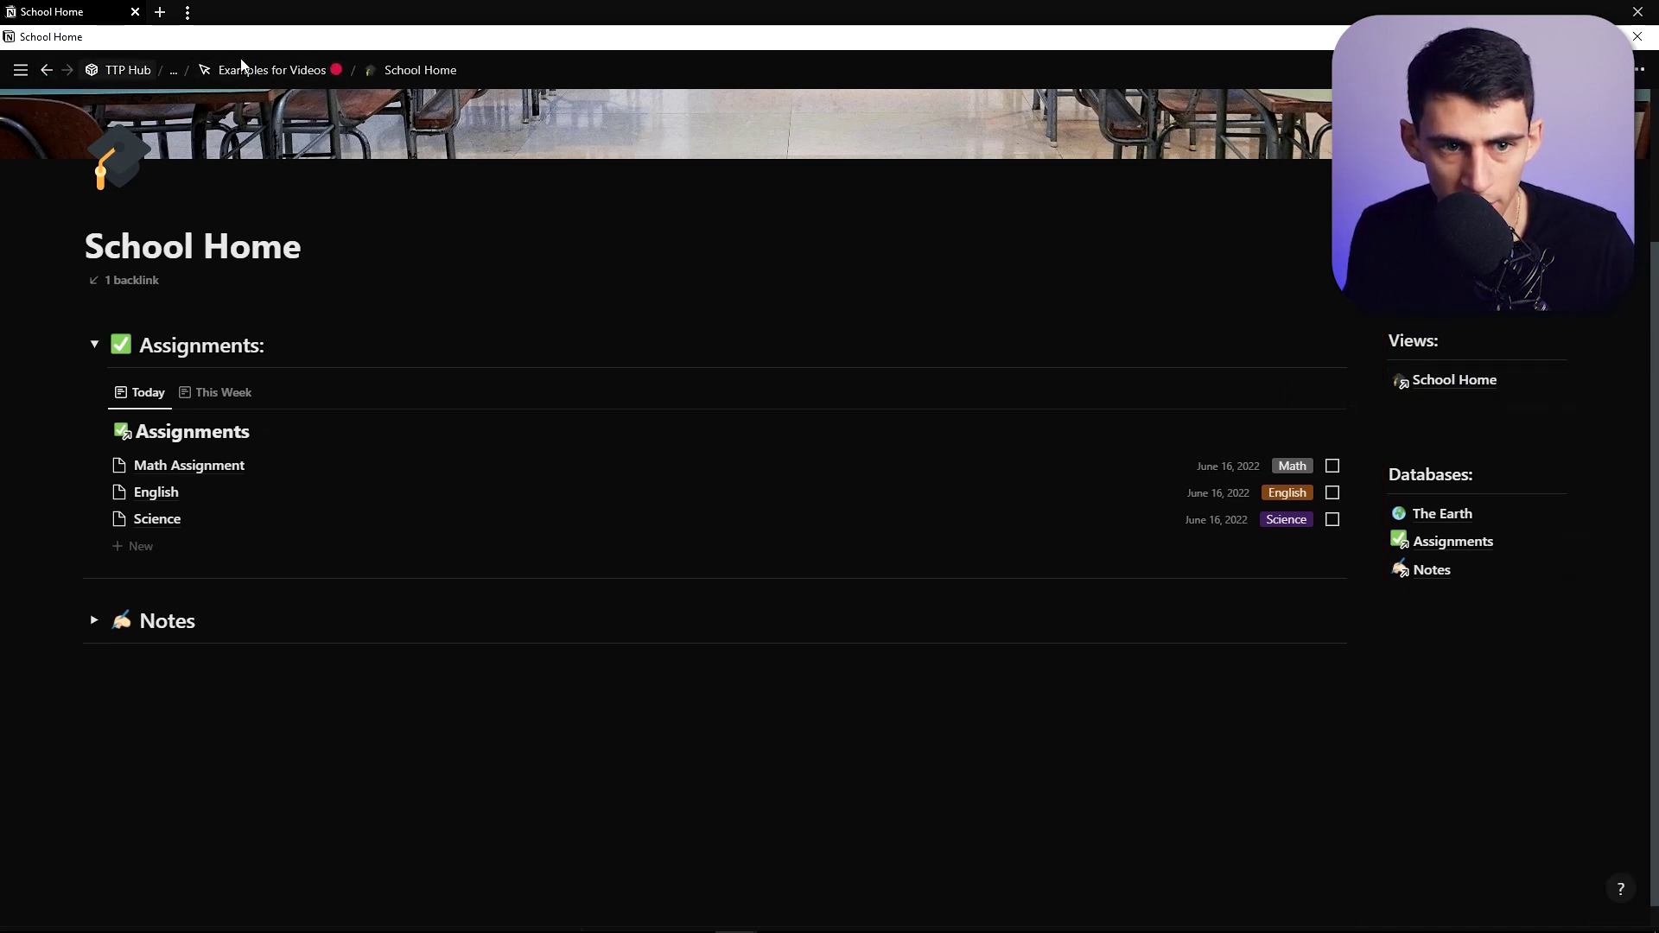
# Duplicate the School Home page in Examples for Videos and place the copy below School Home under "Views:"
pyautogui.scroll(-15, 510, 570)
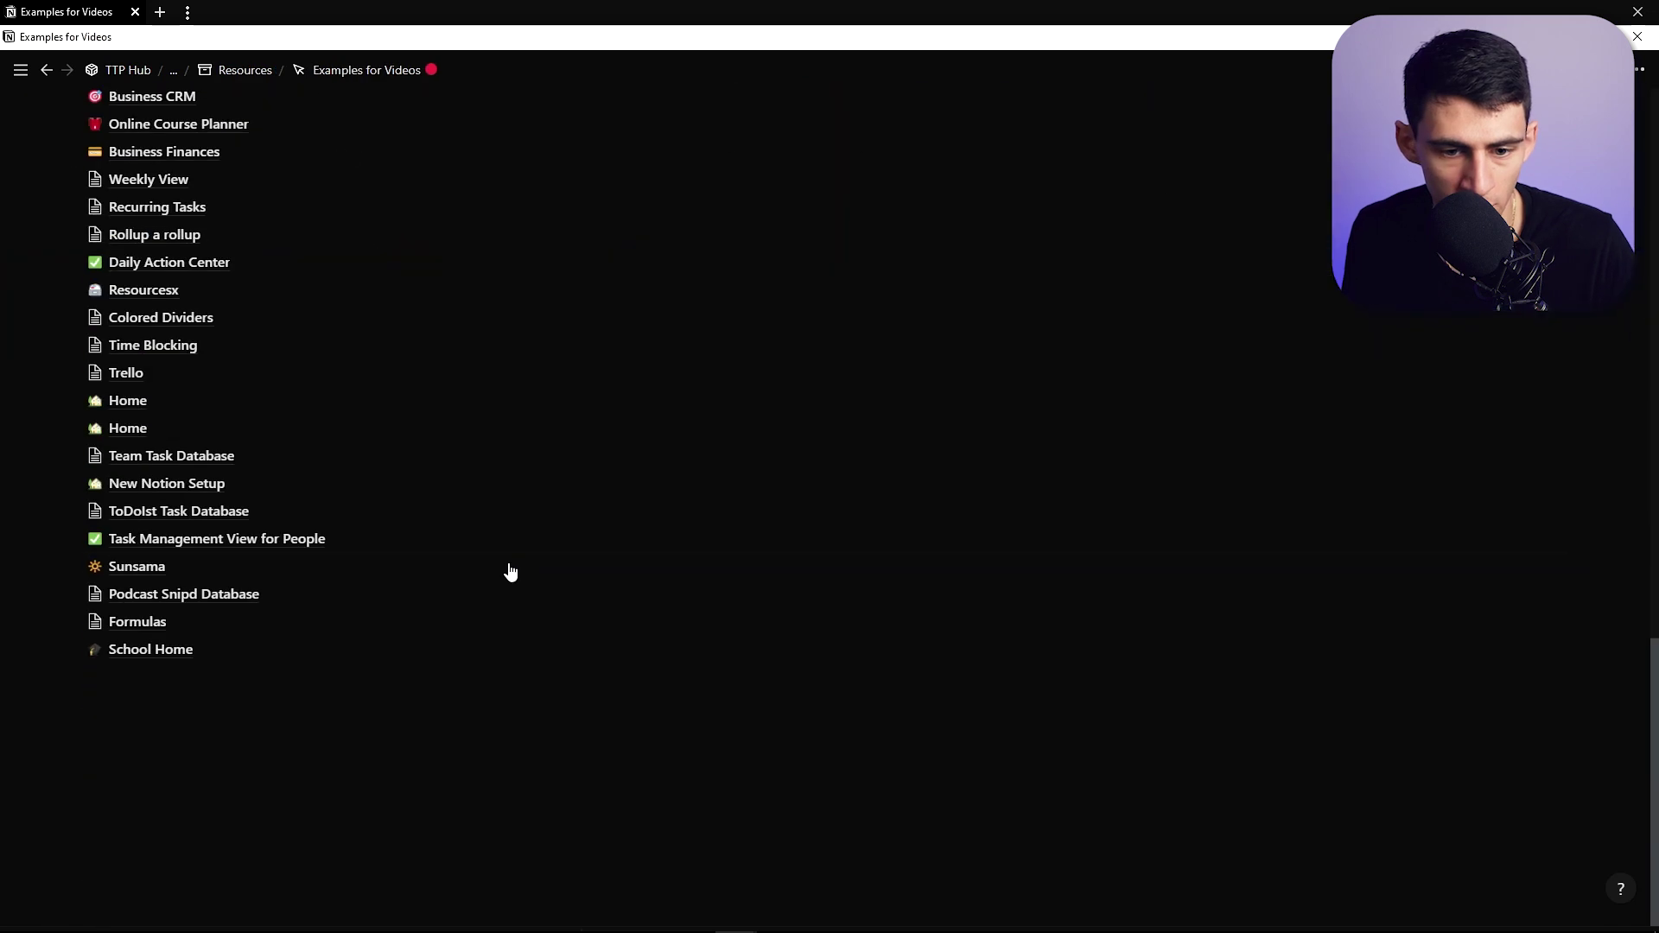
pyautogui.rightClick(276, 653)
pyautogui.click(367, 434)
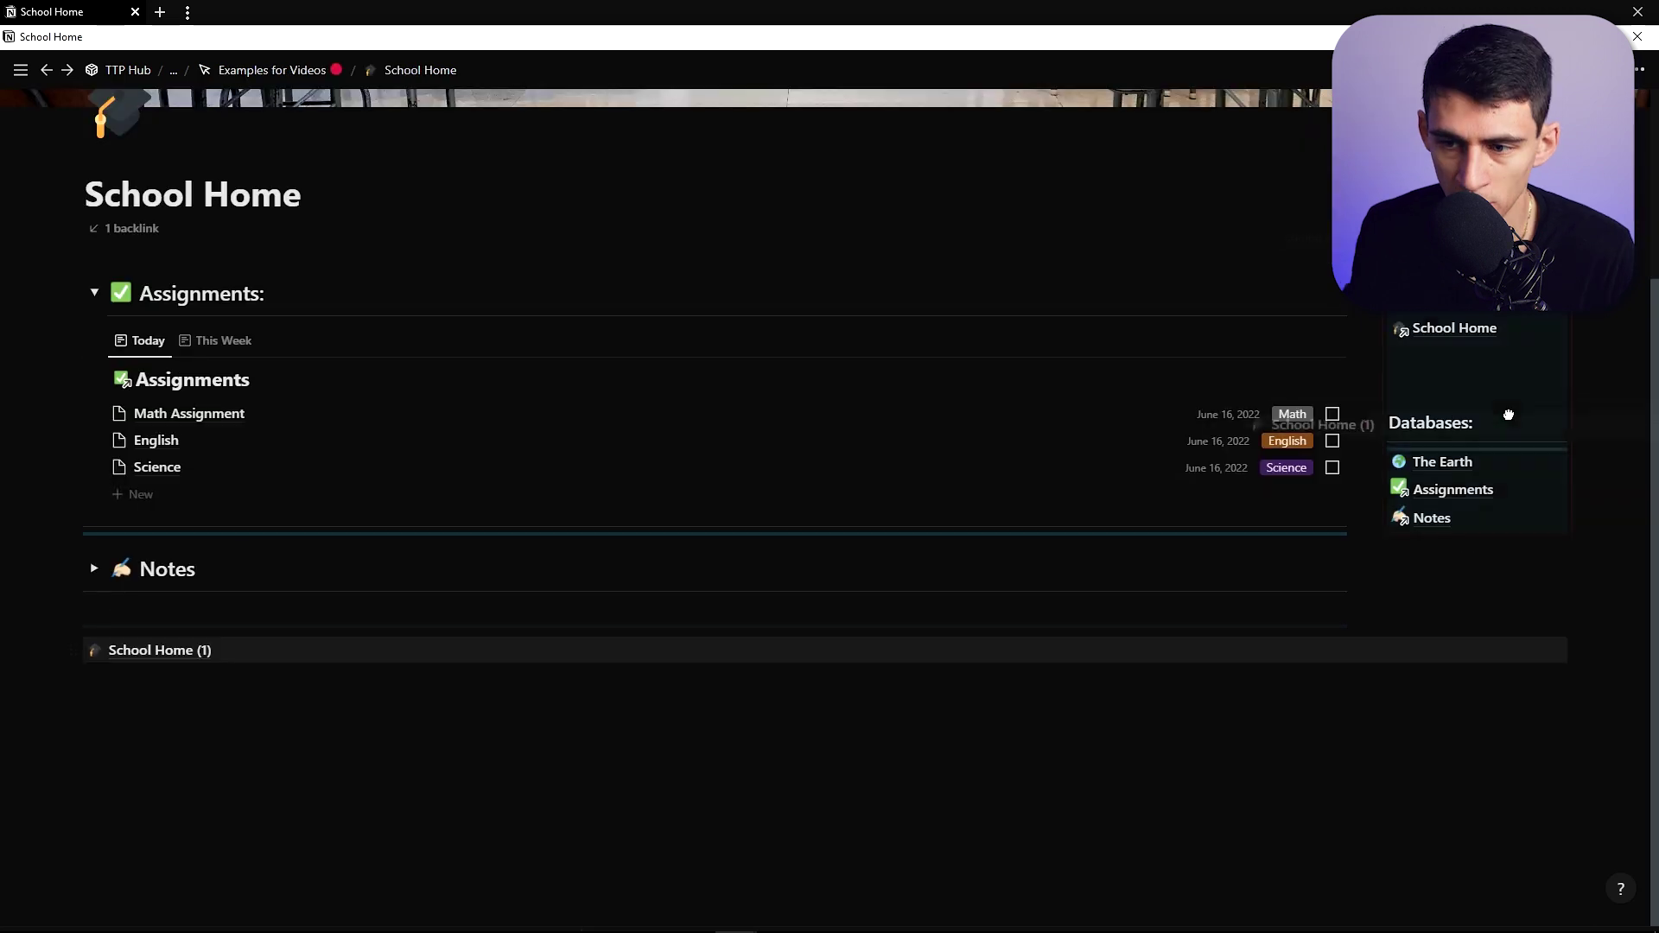
pyautogui.moveTo(147, 605); pyautogui.dragTo(1188, 338)
pyautogui.moveTo(1188, 338); pyautogui.dragTo(1417, 337)
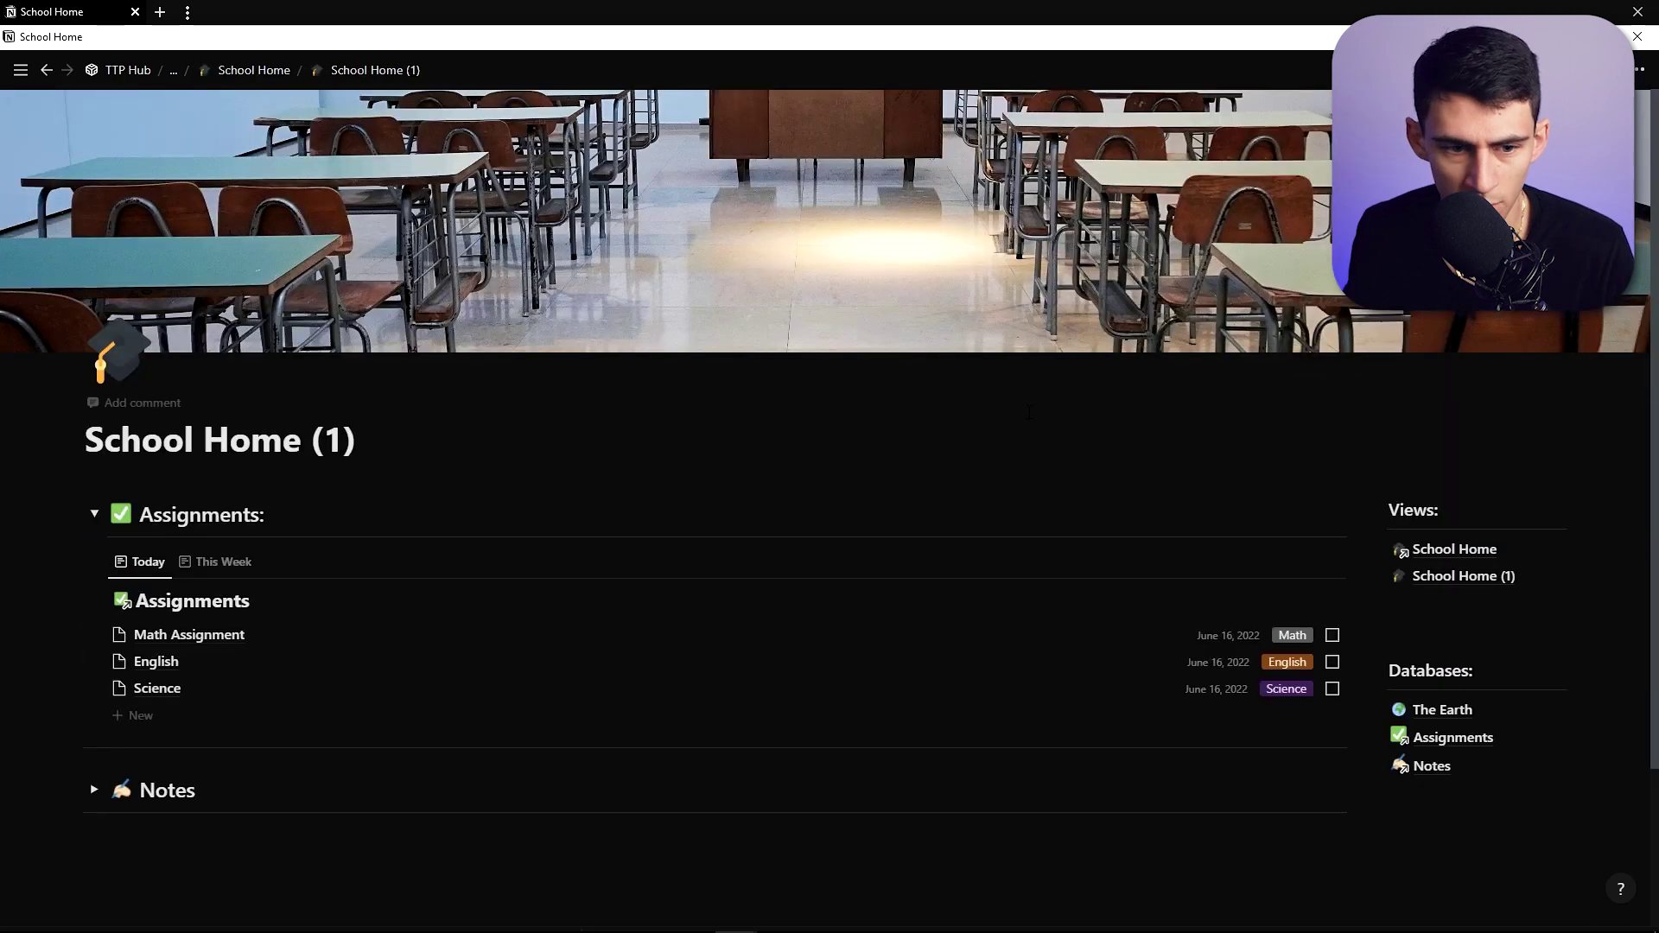
# Rename the duplicated School Home page to Math
pyautogui.scroll(-2, 986, 473)
pyautogui.moveTo(359, 268); pyautogui.dragTo(162, 268)
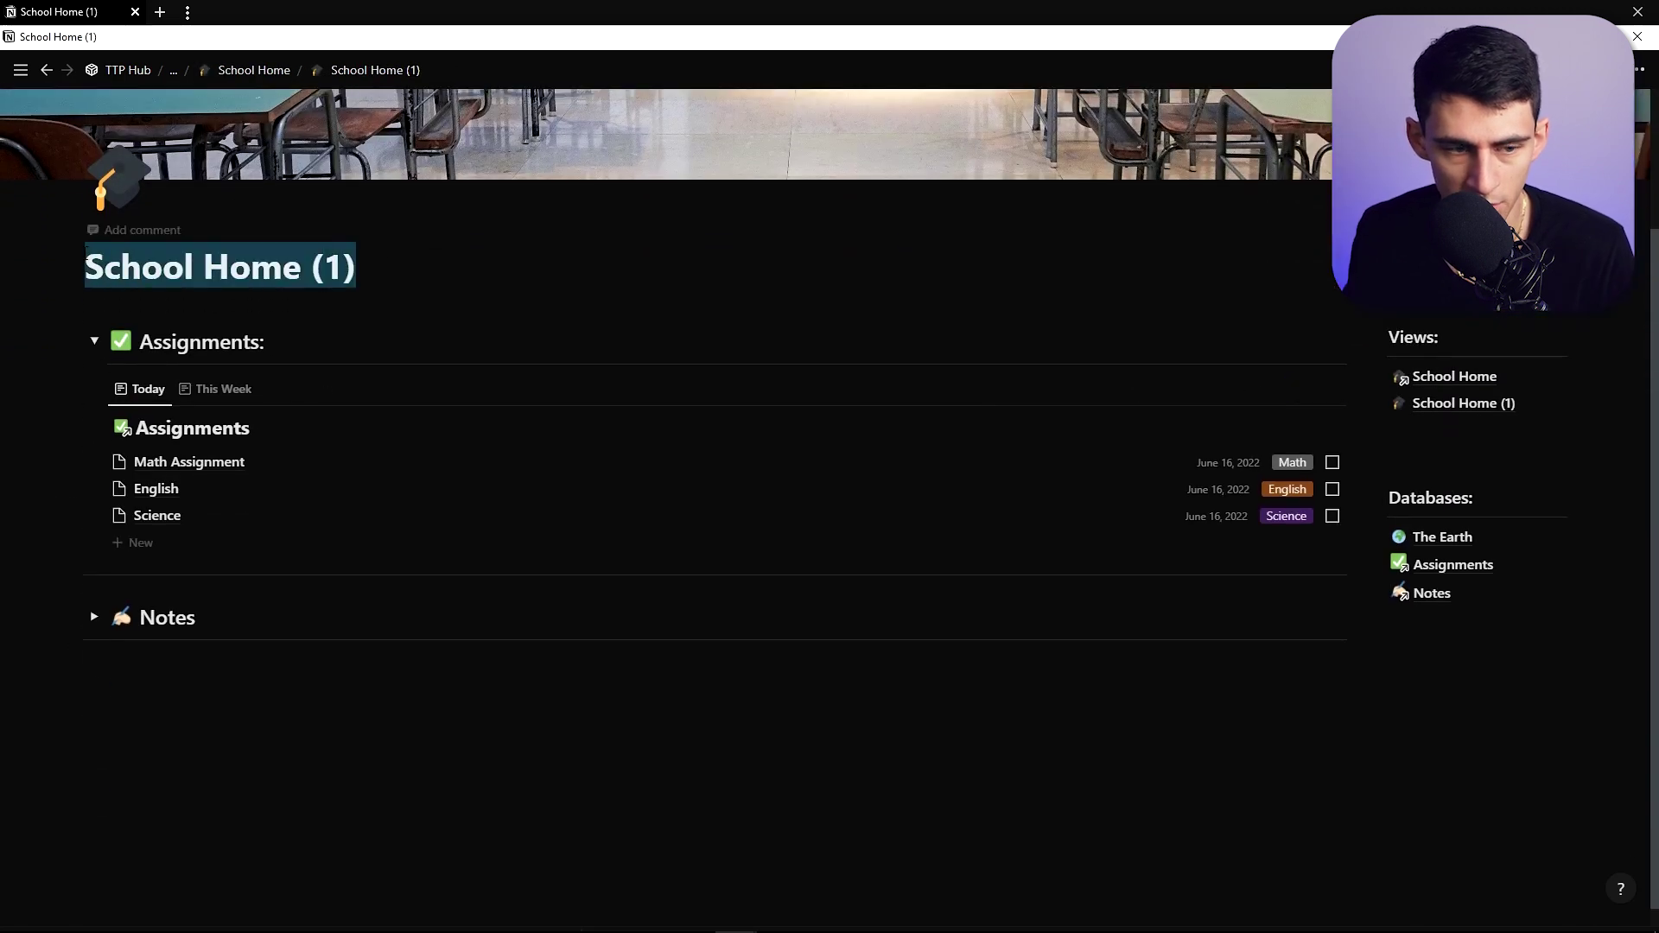
pyautogui.write('Math')
# Change the Math page's icon to the plus emoji and its cover to an Unsplash photo of handwritten multiplication problems
pyautogui.click(118, 177)
pyautogui.write('math')
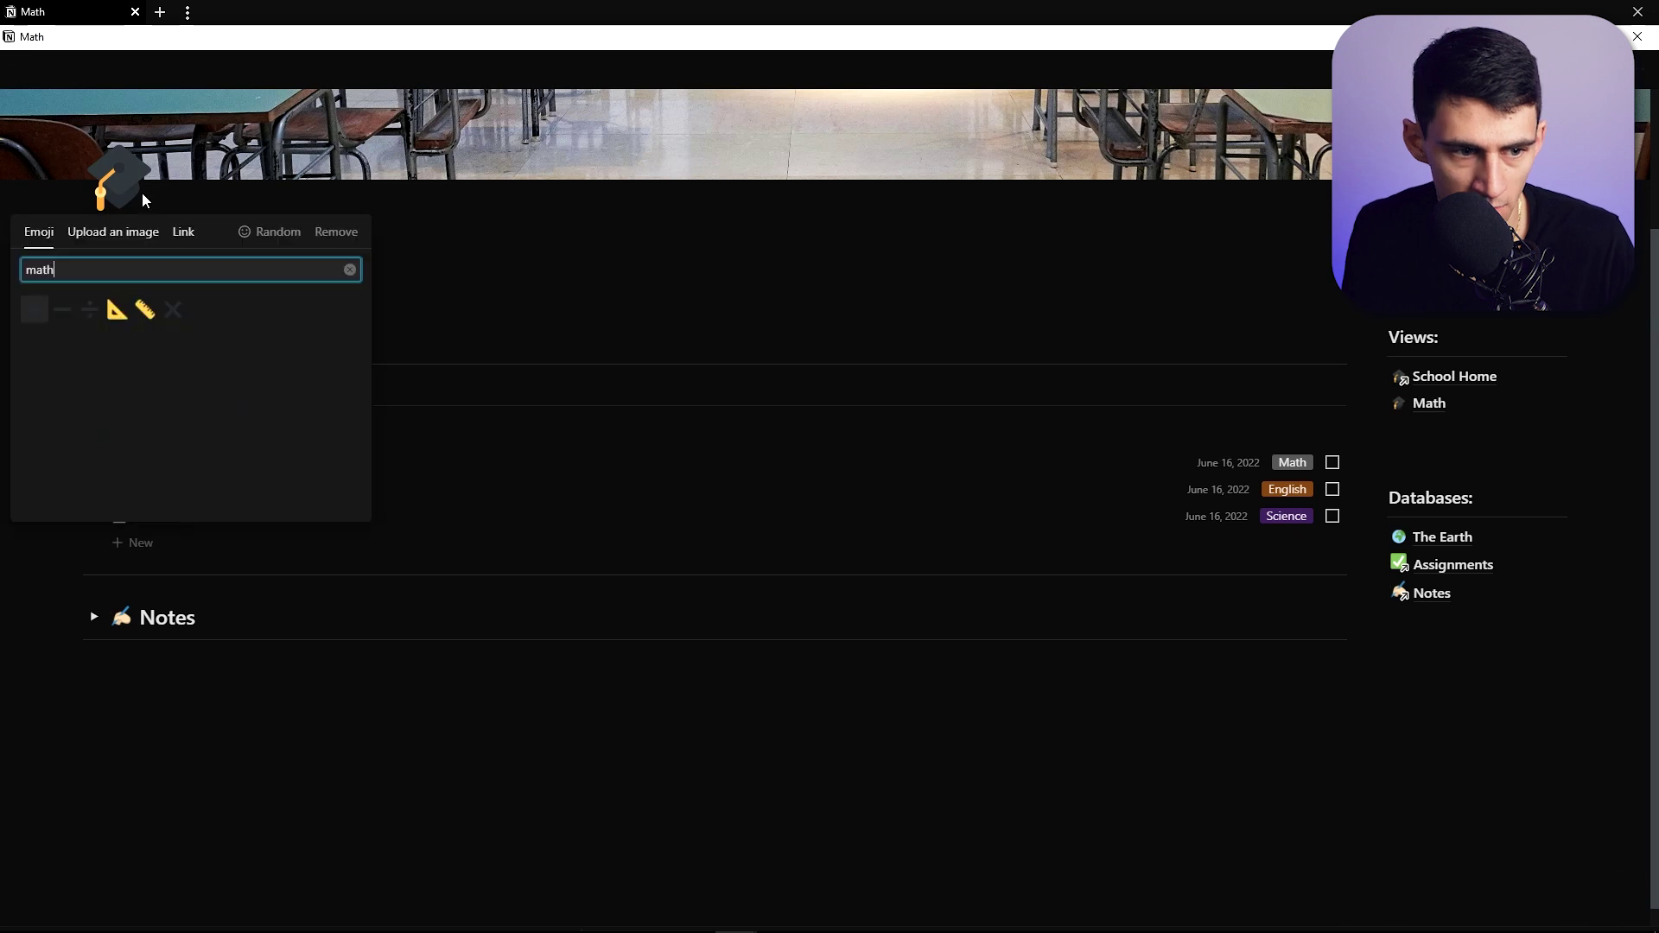
pyautogui.write('teach')
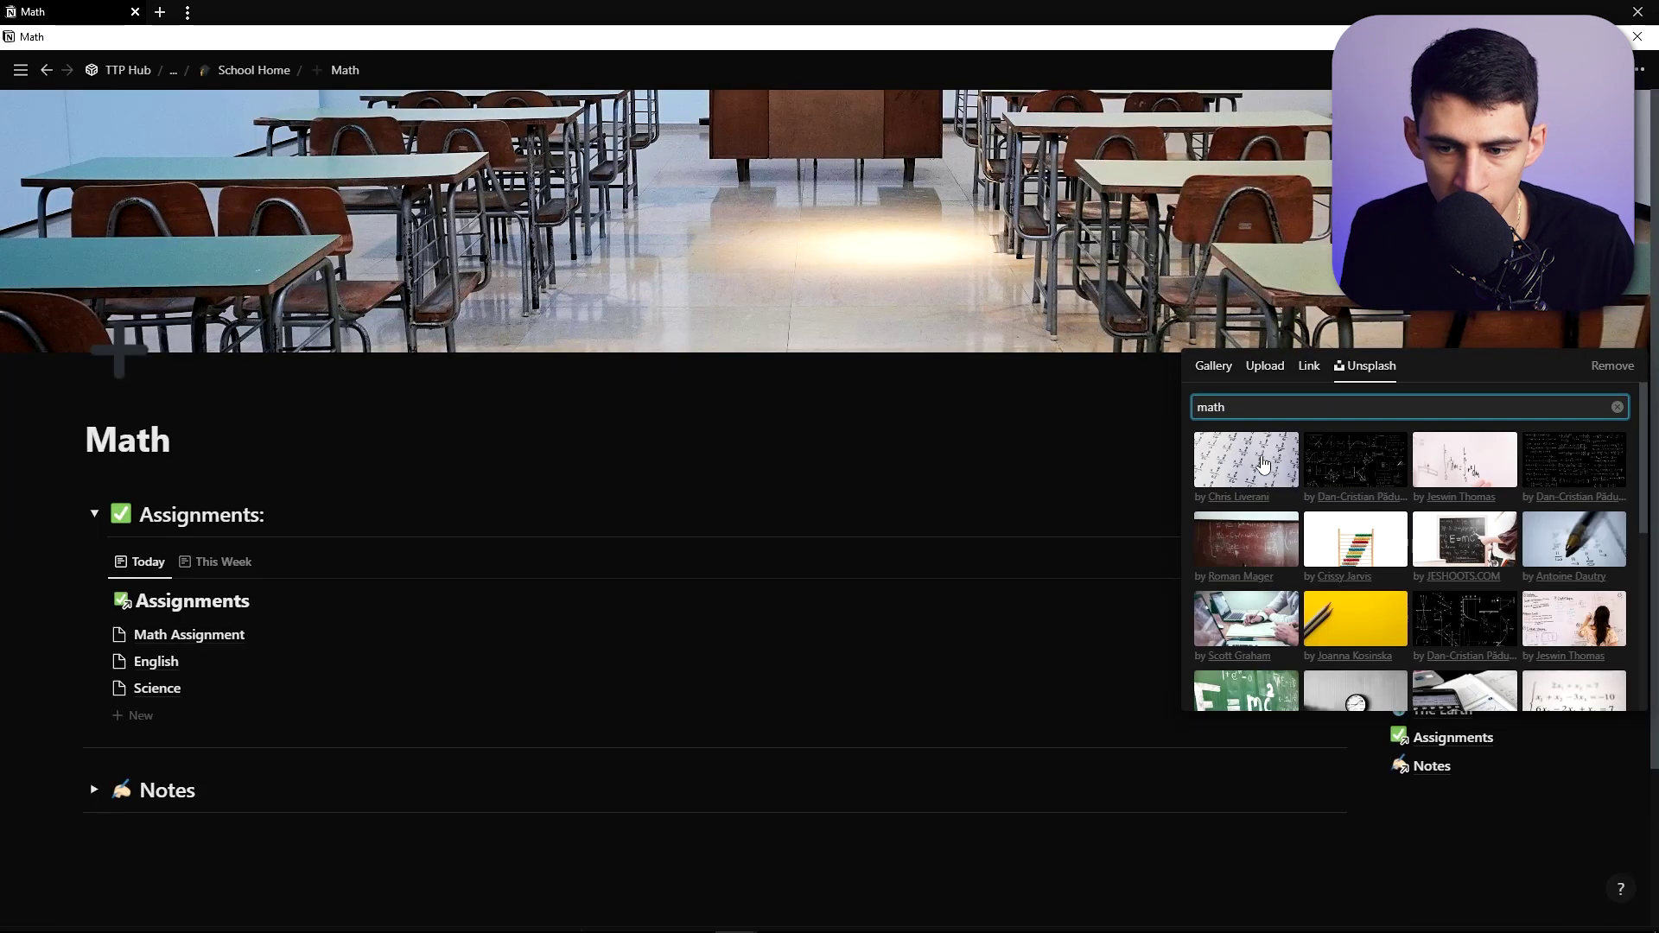
pyautogui.click(1262, 464)
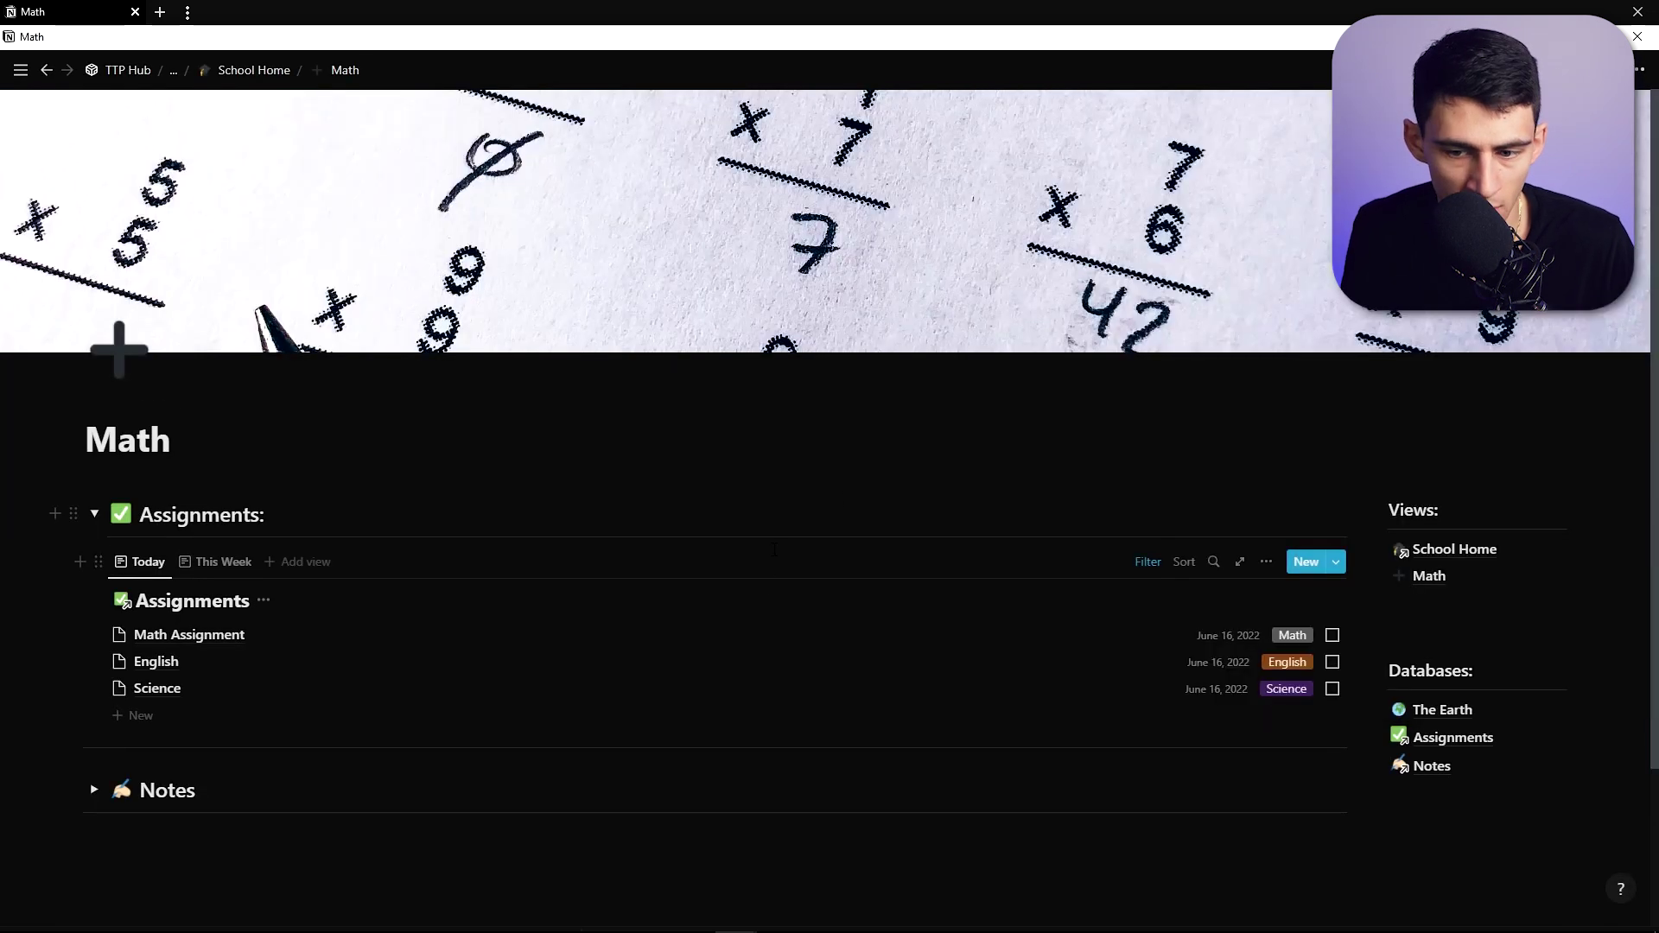
# Add a filter rule limiting Class to Math in the Today and This Week views of the Assignments list
pyautogui.click(1148, 562)
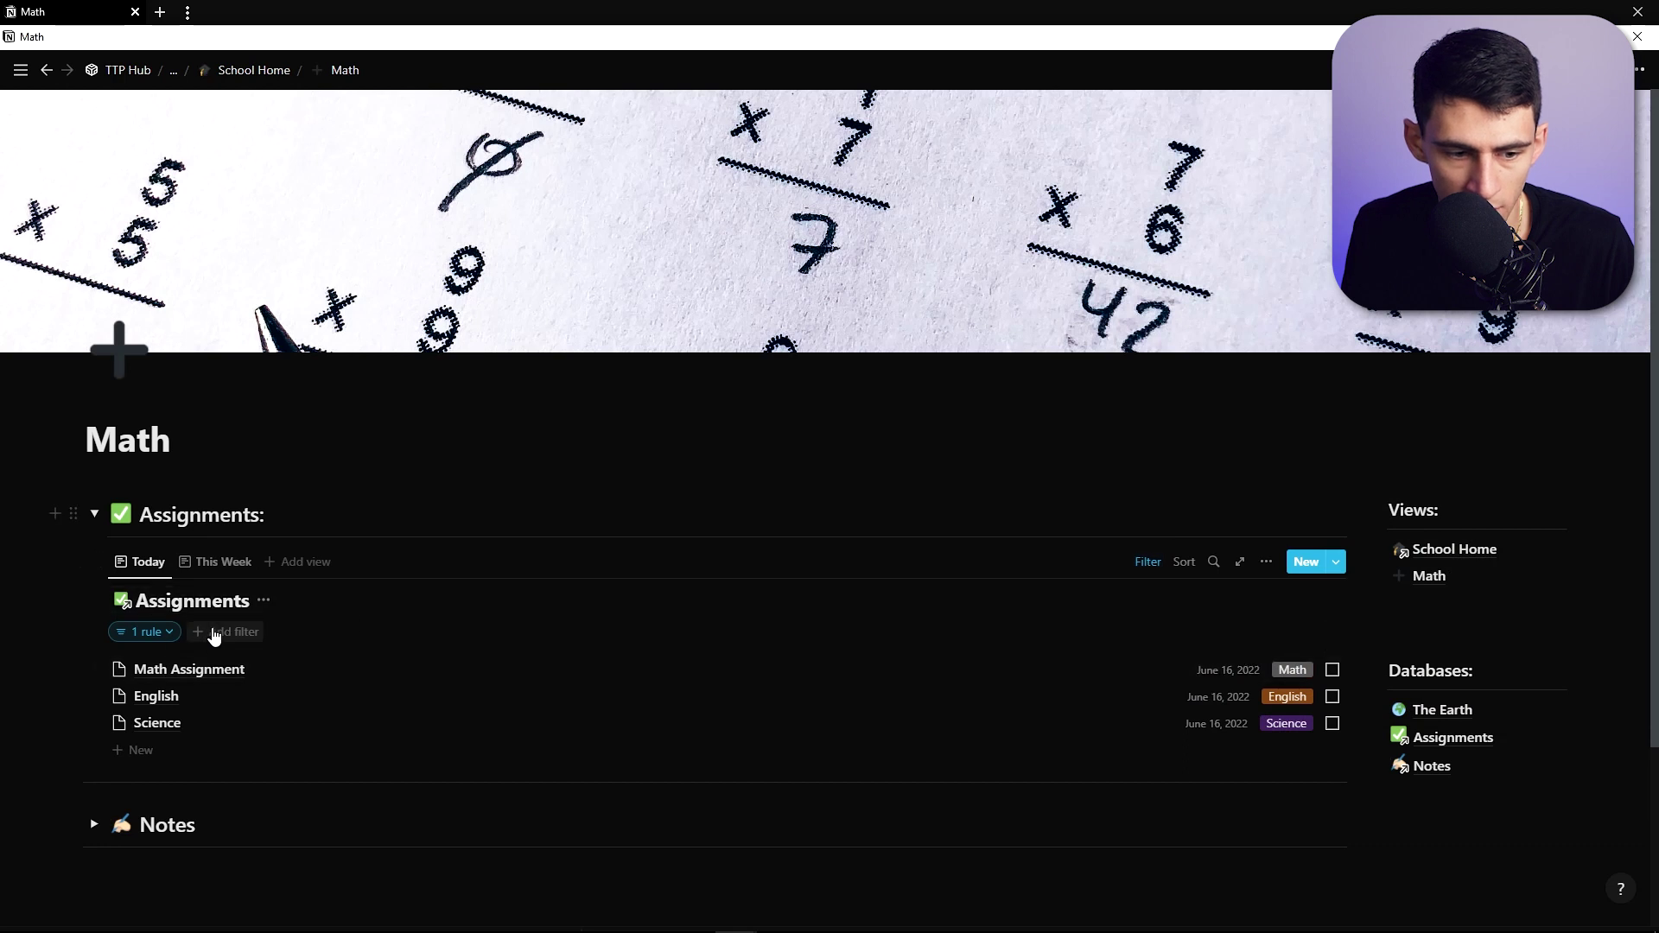
pyautogui.click(222, 633)
pyautogui.click(186, 861)
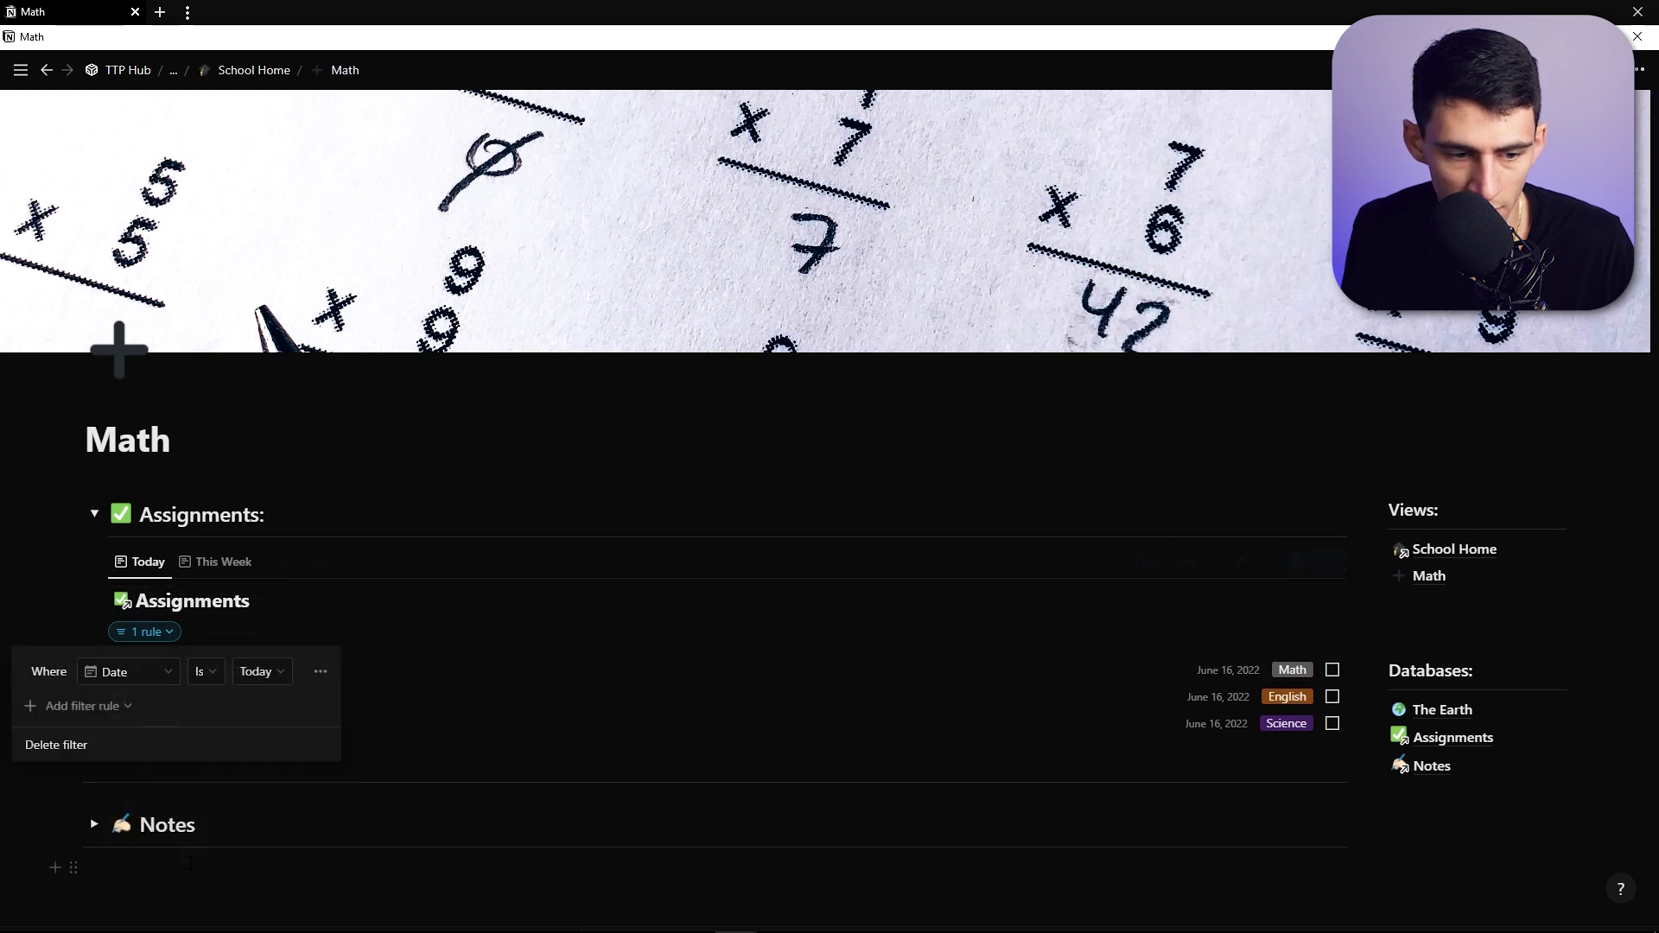
pyautogui.click(151, 710)
pyautogui.click(91, 738)
pyautogui.click(140, 711)
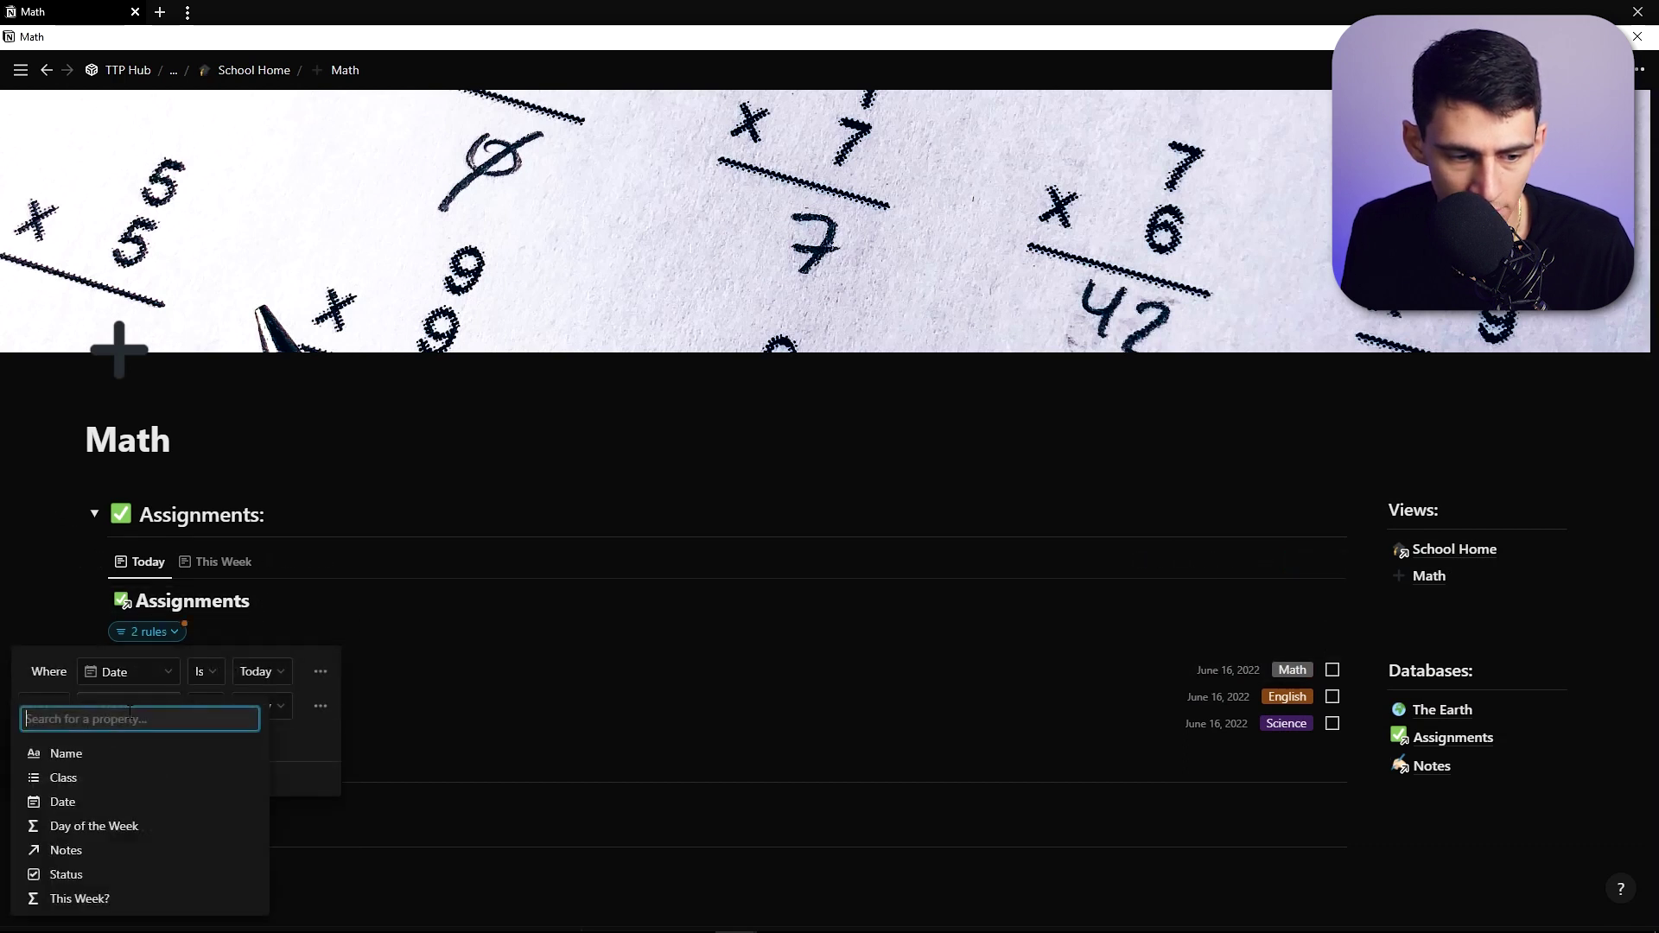
pyautogui.write('class')
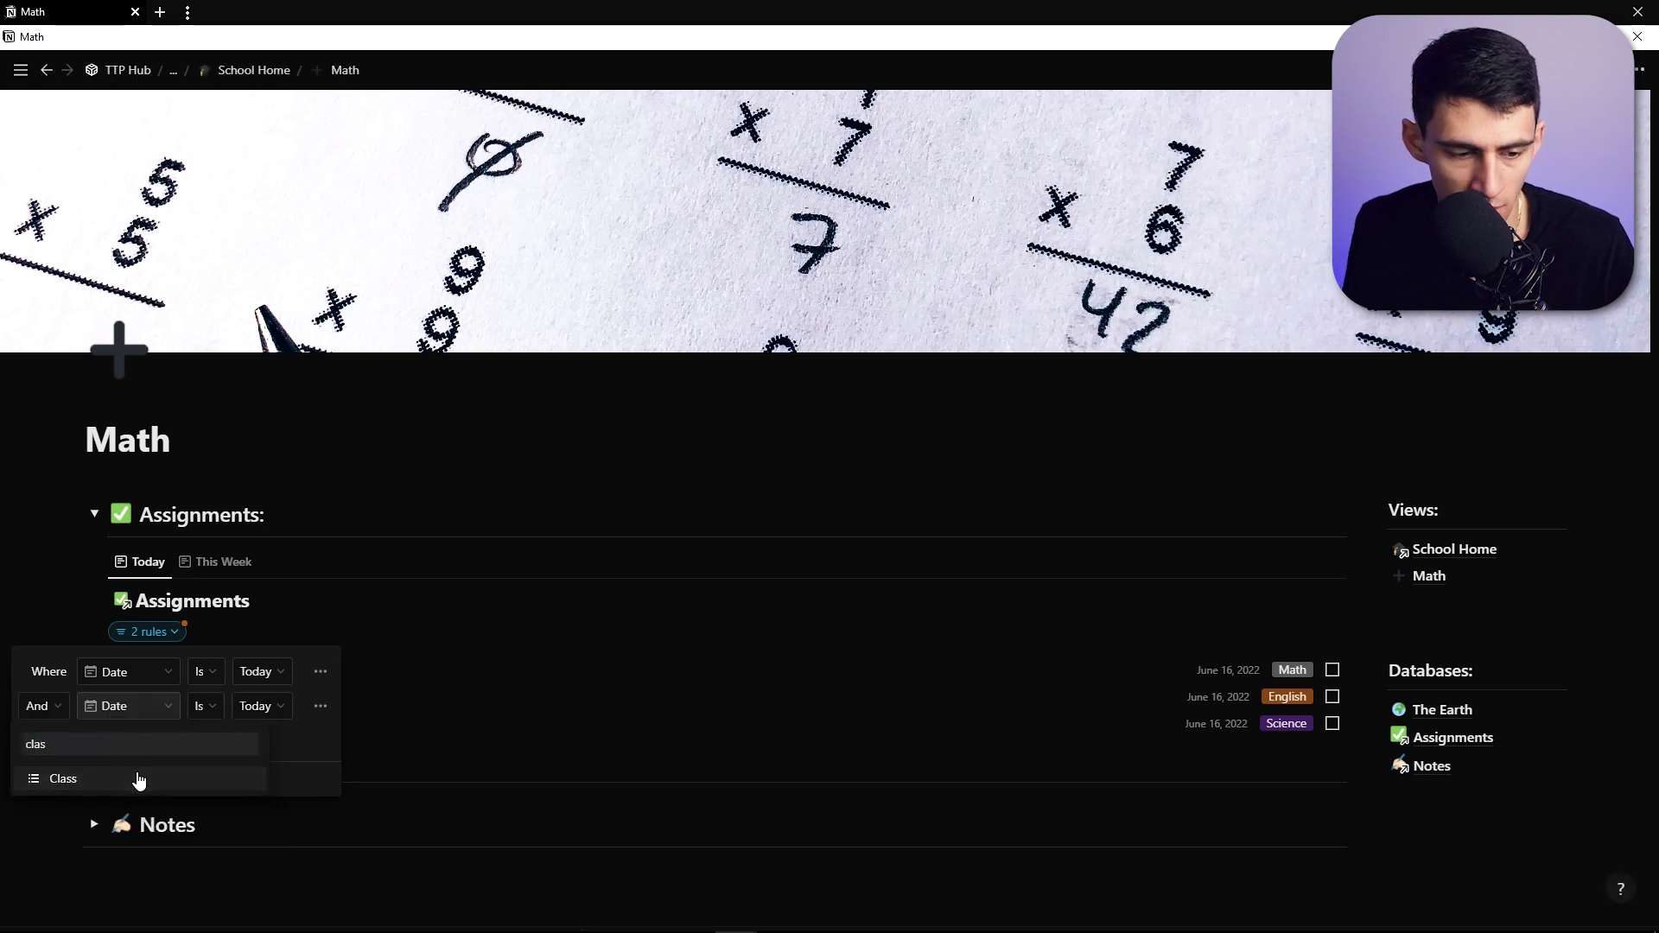
pyautogui.click(137, 780)
pyautogui.click(292, 712)
pyautogui.click(273, 778)
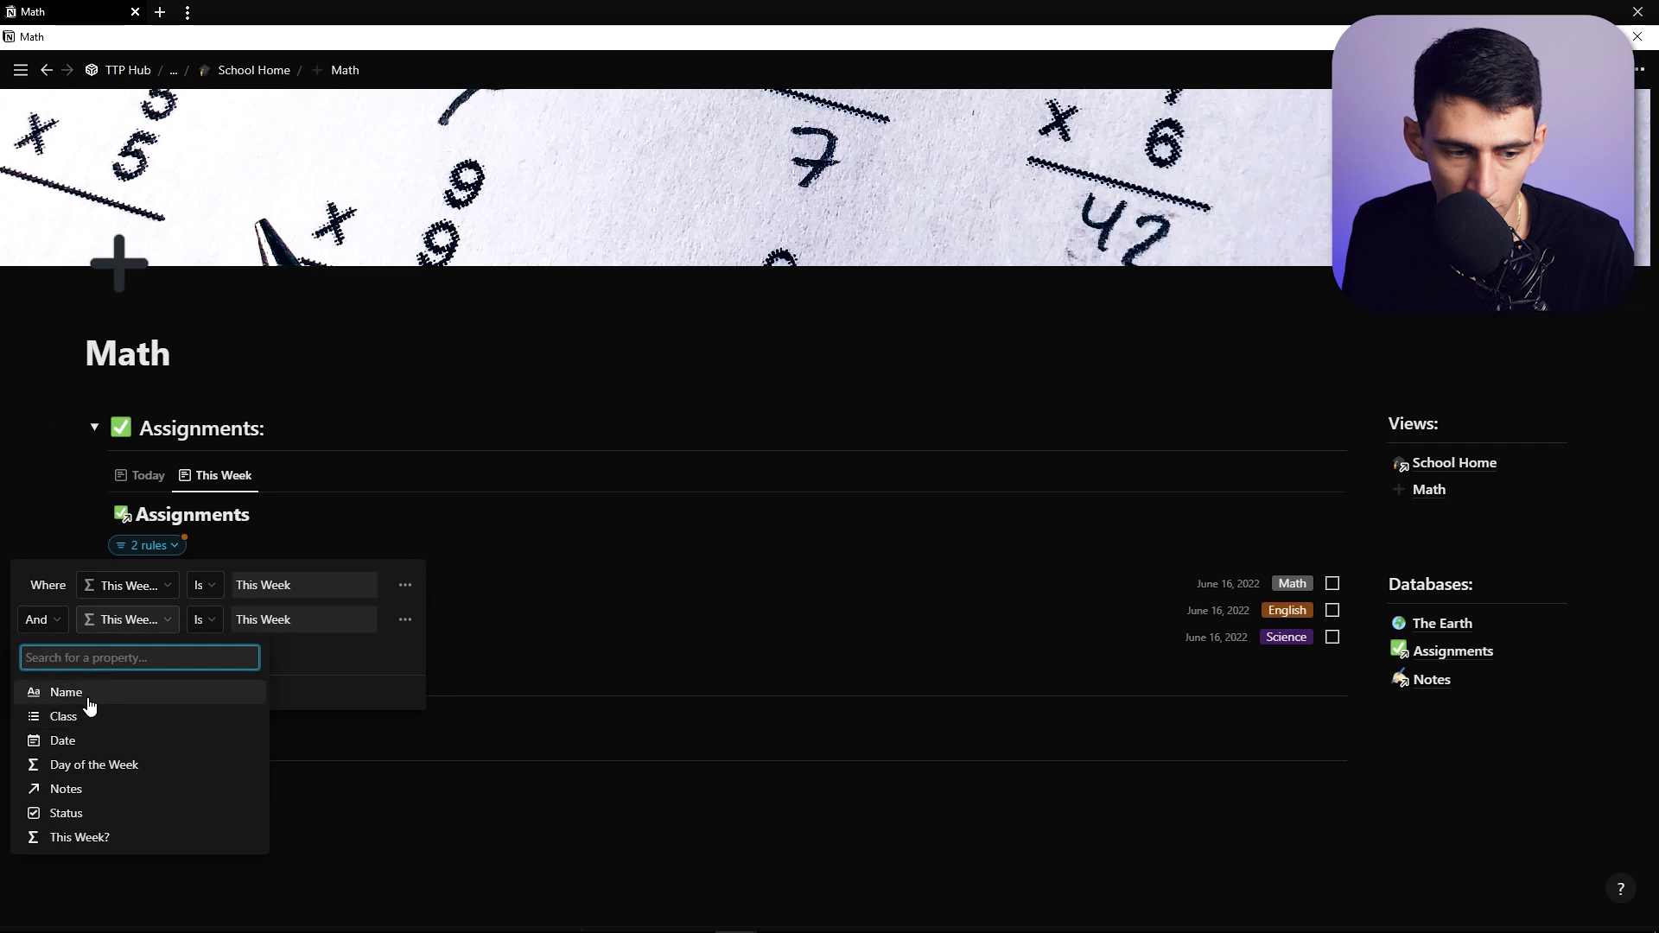
pyautogui.click(89, 714)
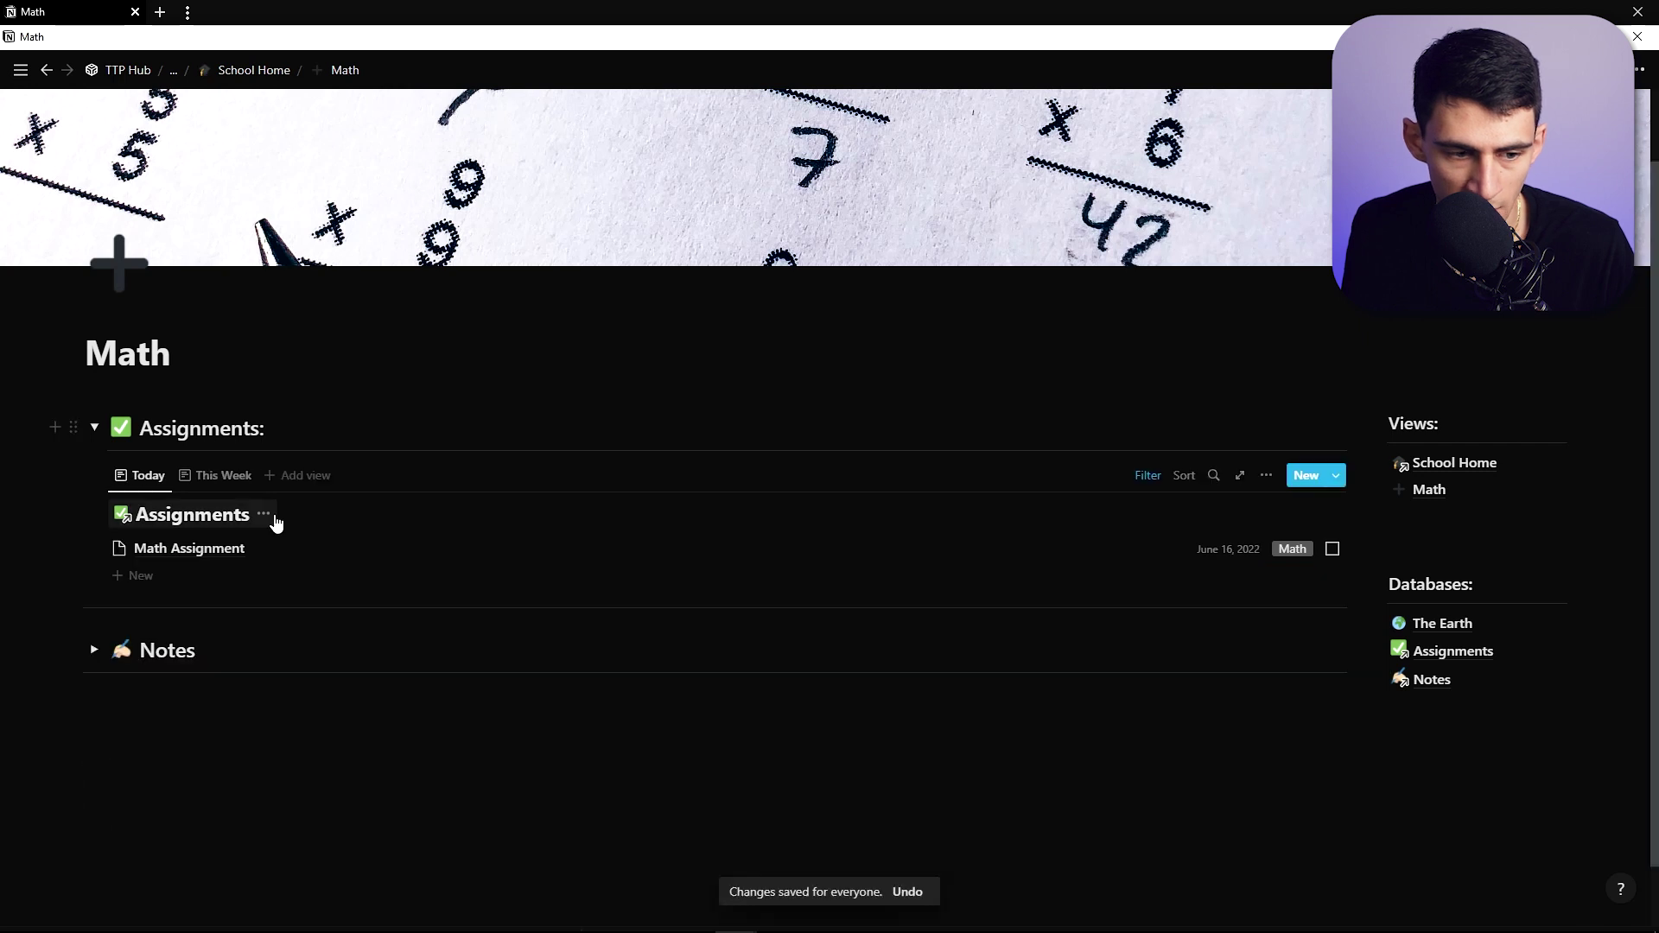
# Hide the database title above the Assignments list on the Math page
pyautogui.click(266, 515)
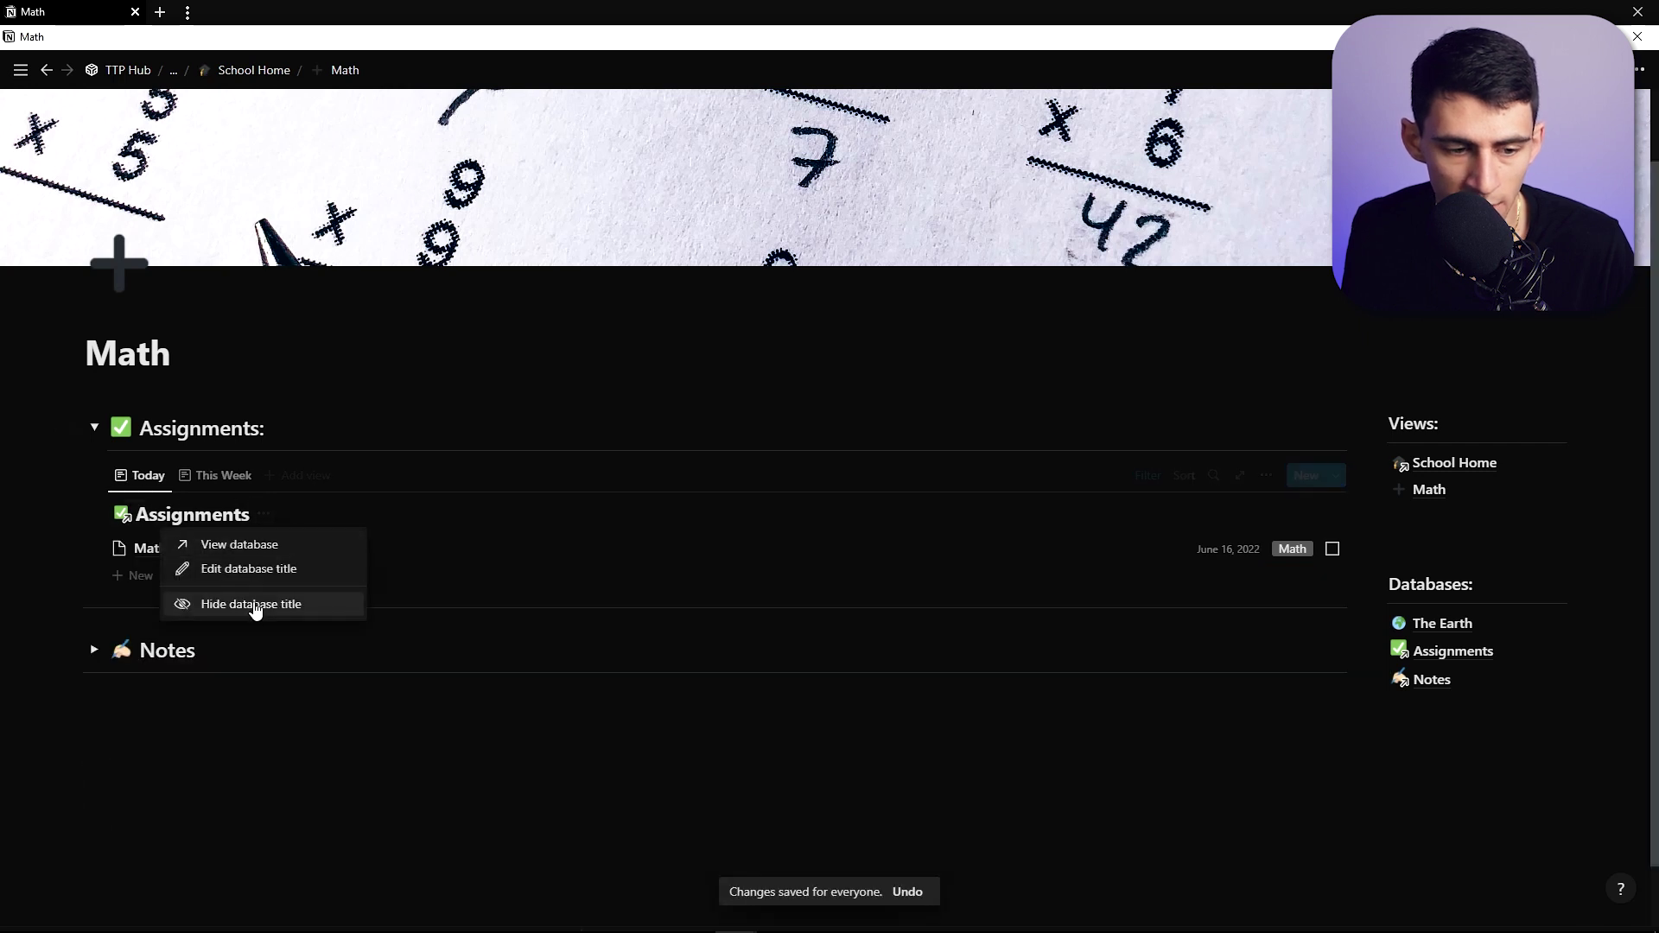
pyautogui.click(259, 604)
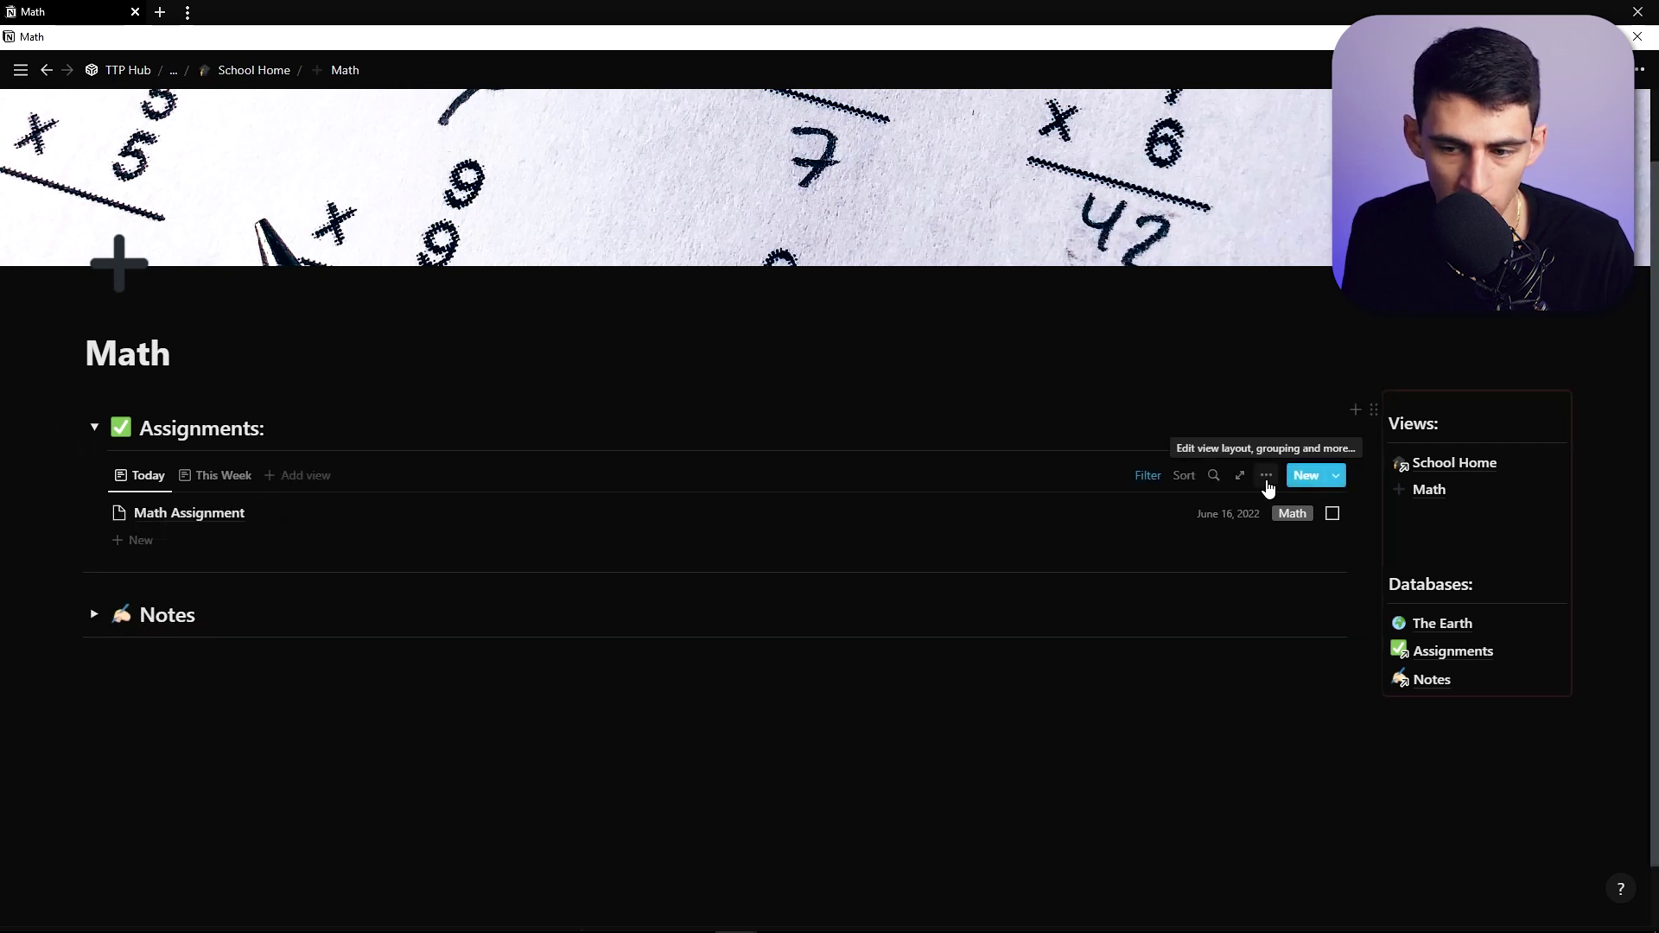
# Try switching Show database title on and back off in the layout options of the Assignments Today view
pyautogui.click(1266, 477)
pyautogui.click(1244, 584)
pyautogui.click(1117, 515)
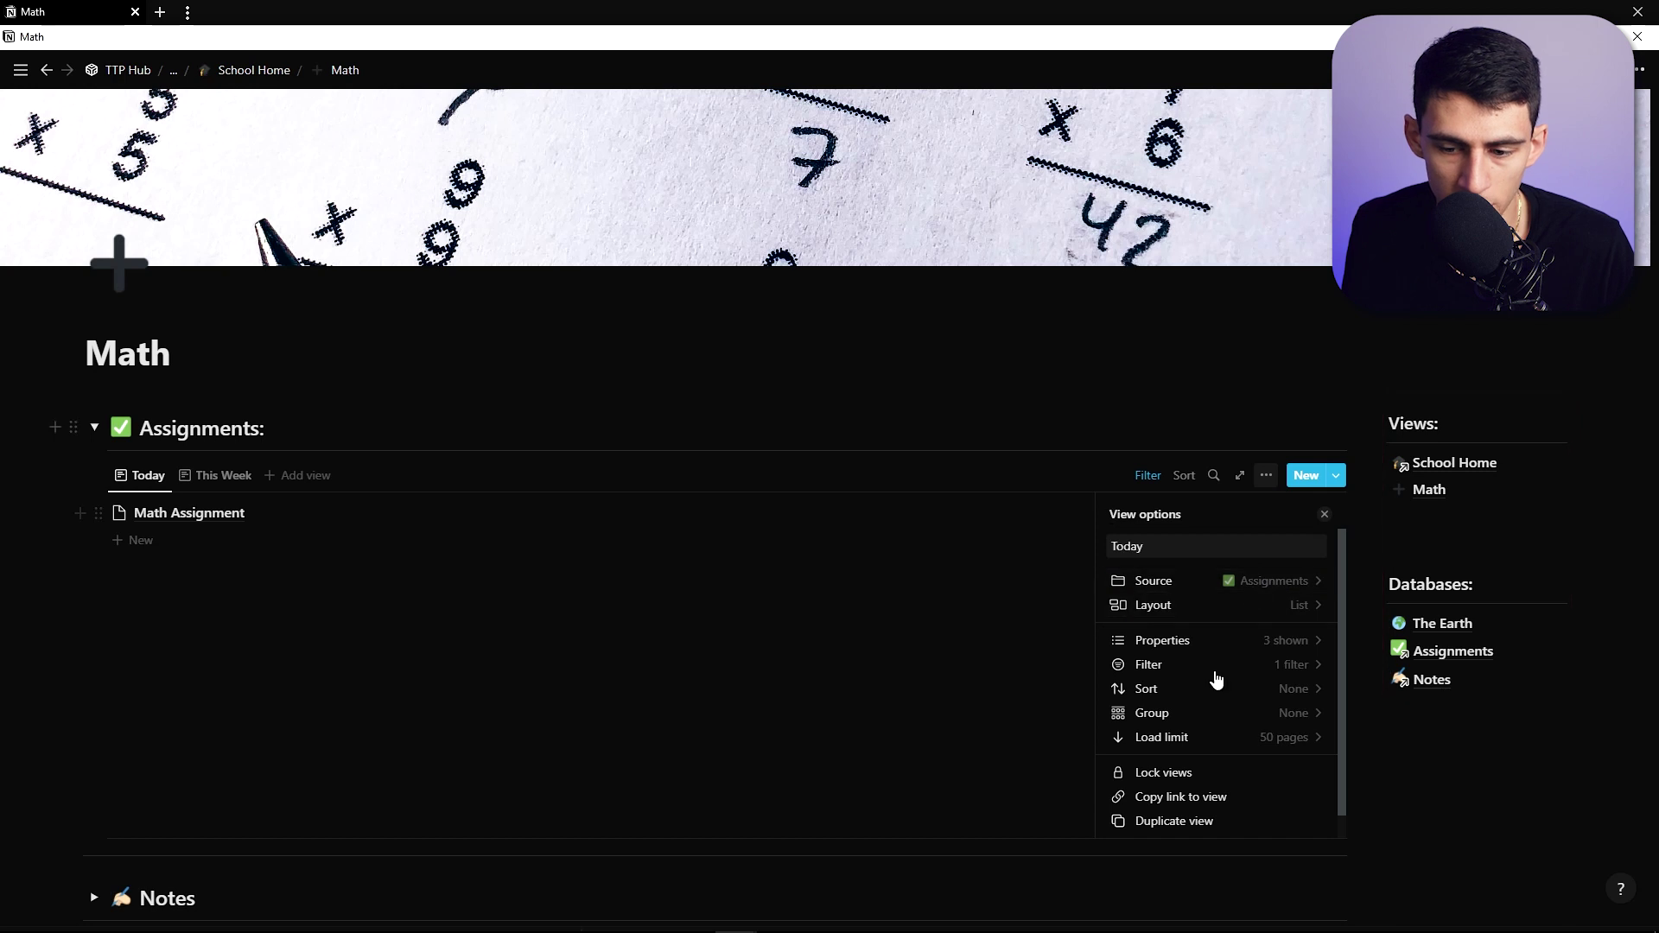
pyautogui.scroll(-1, 1231, 717)
pyautogui.click(1275, 589)
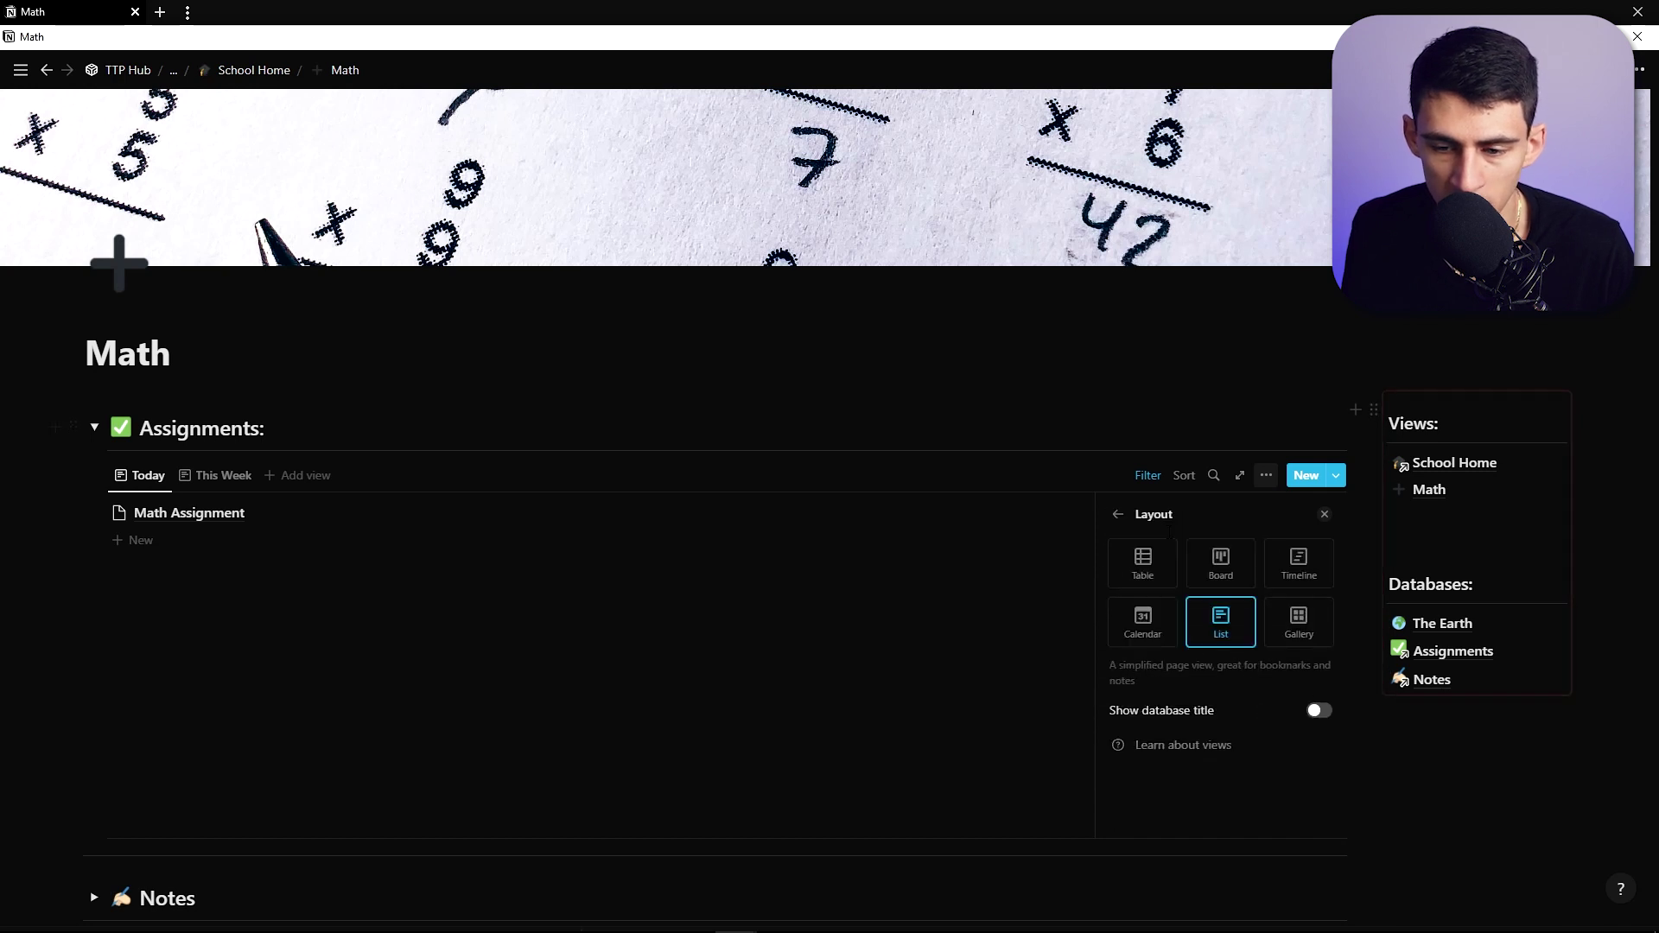
pyautogui.click(1317, 710)
pyautogui.click(1318, 711)
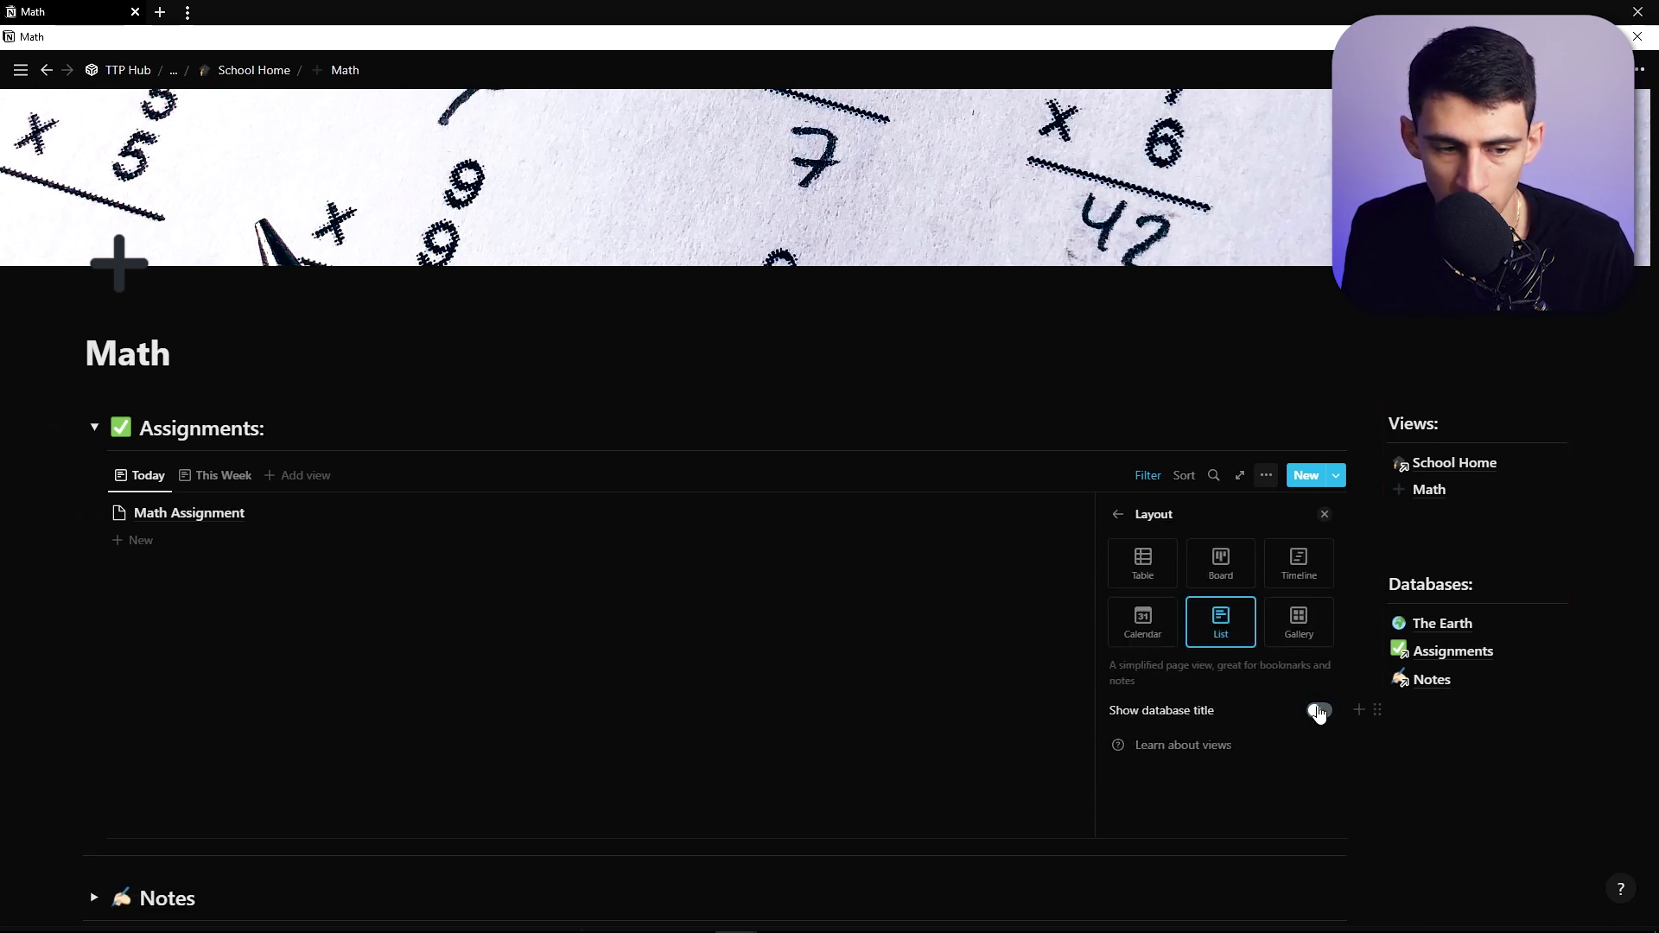
pyautogui.click(432, 604)
# Collapse the Assignments section and duplicate the Math page under the "Views:" heading
pyautogui.click(94, 428)
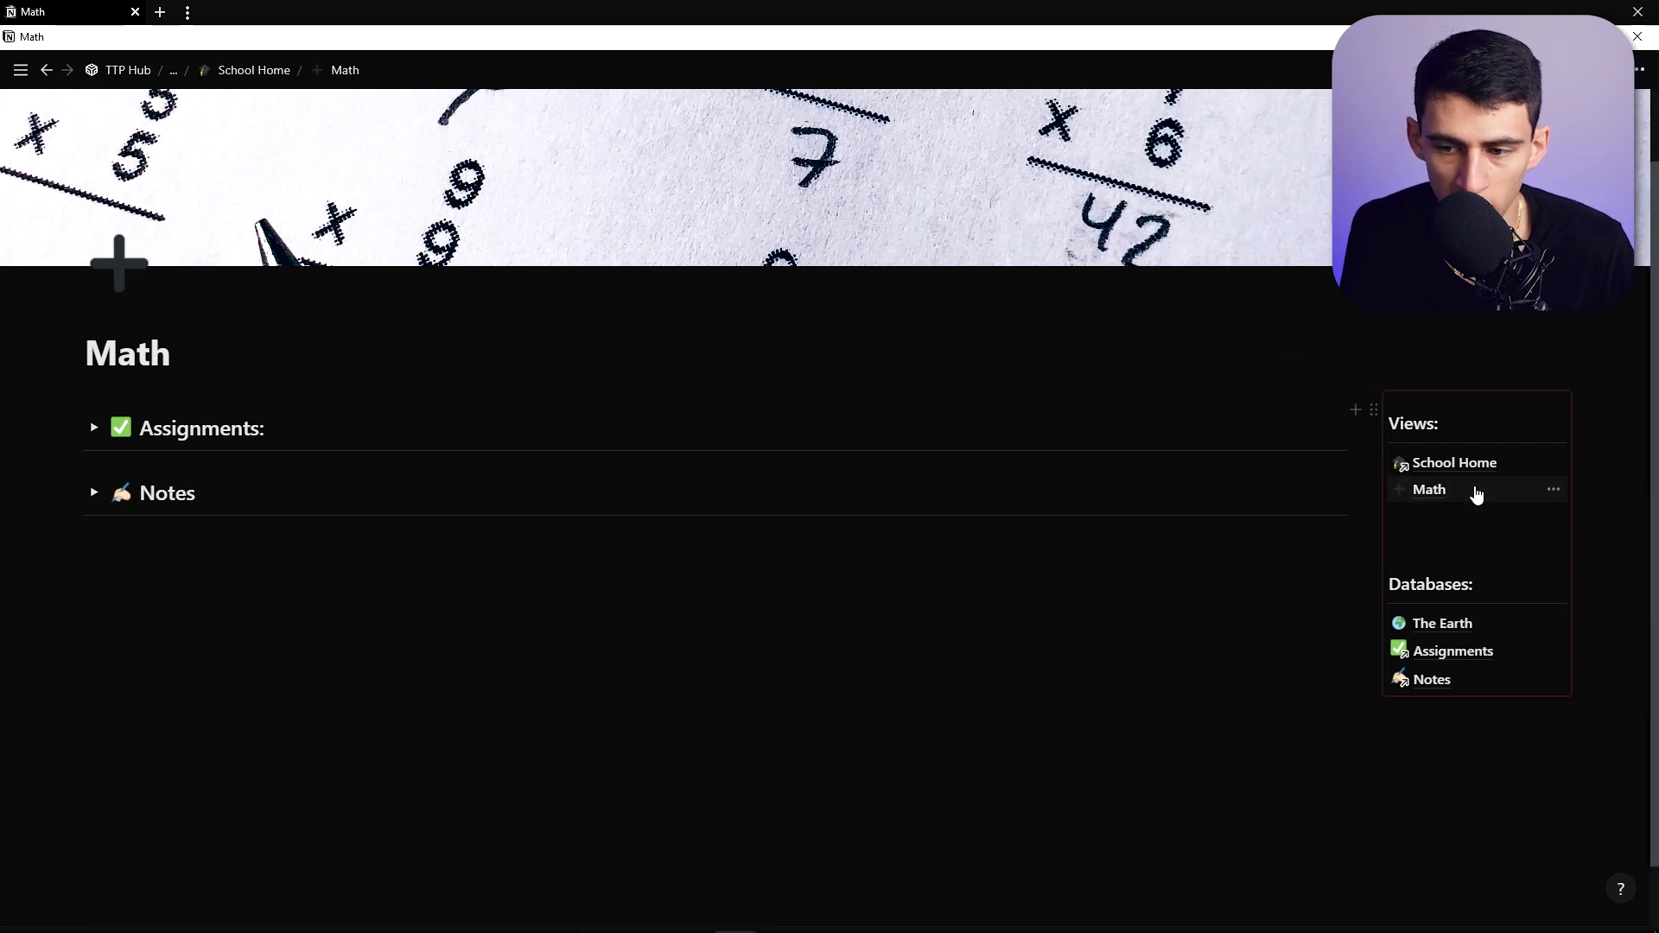
pyautogui.rightClick(1474, 491)
pyautogui.click(1478, 546)
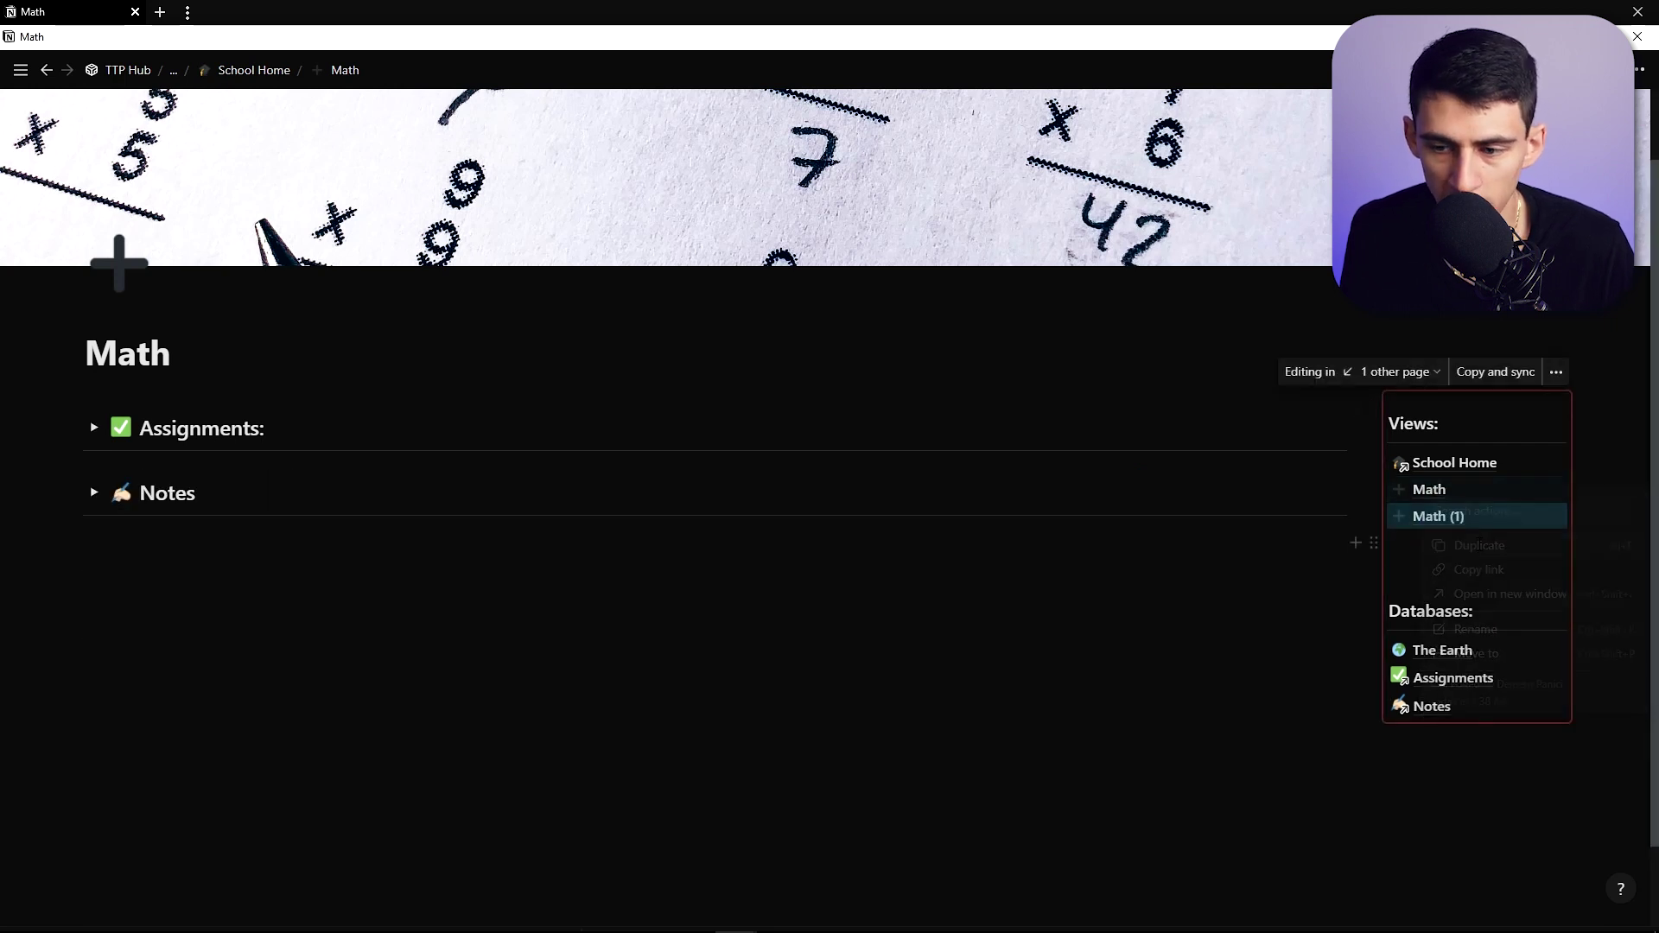
# Open the duplicated Math page and change the Class filter of its Assignments Today view to English
pyautogui.click(1458, 518)
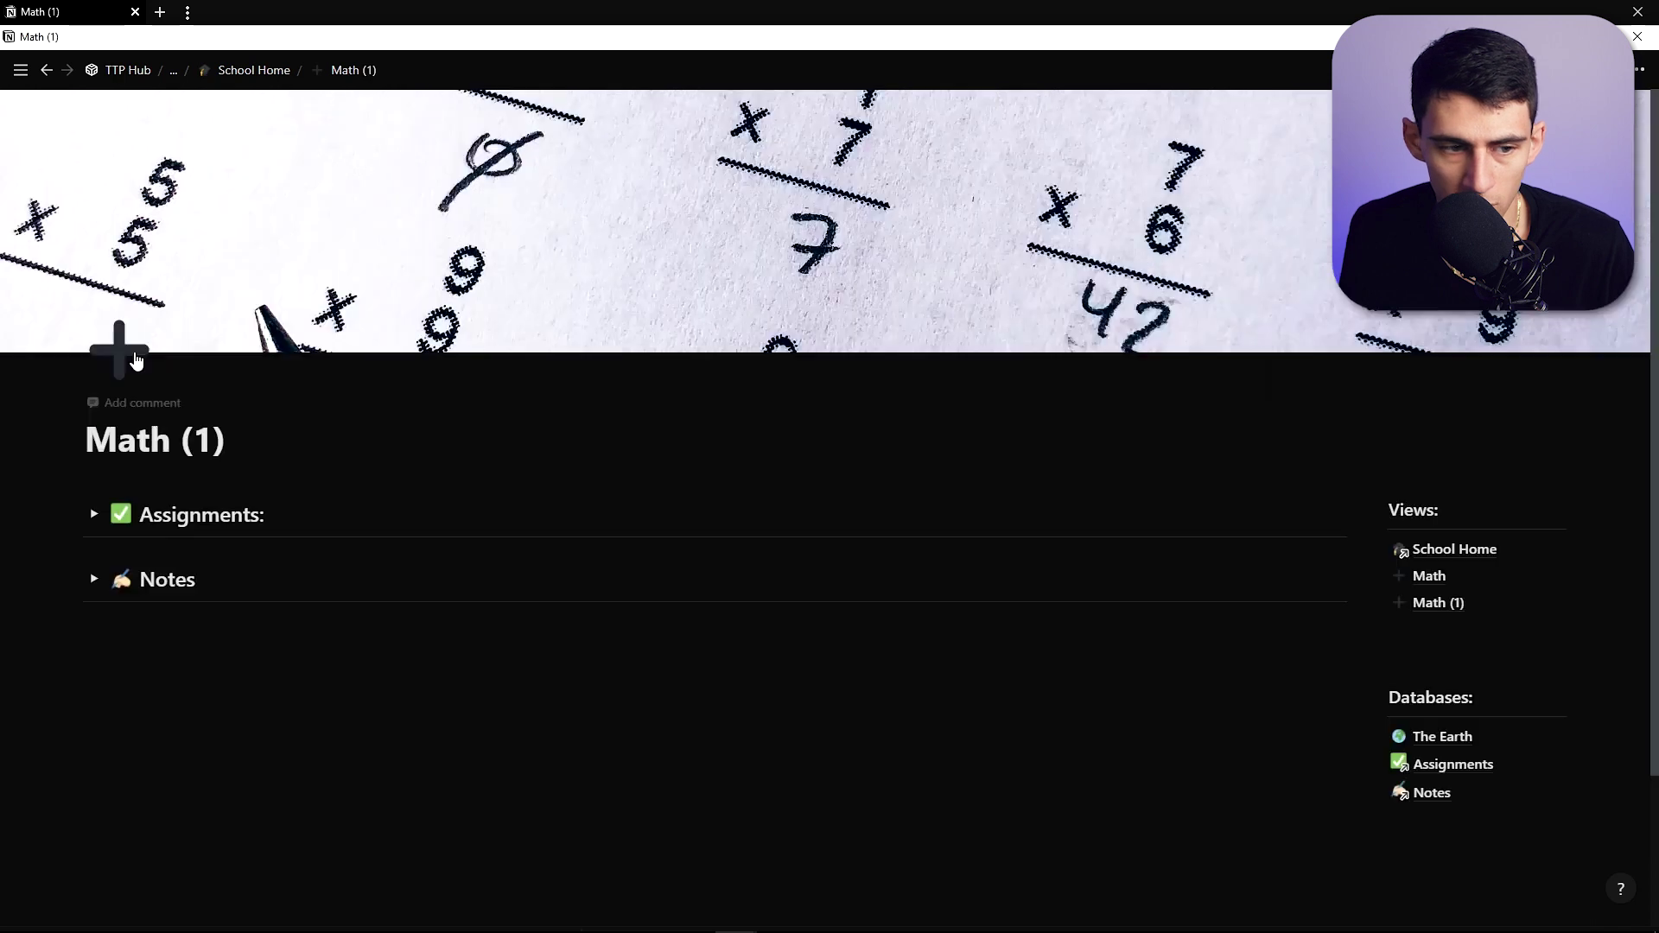
pyautogui.click(93, 515)
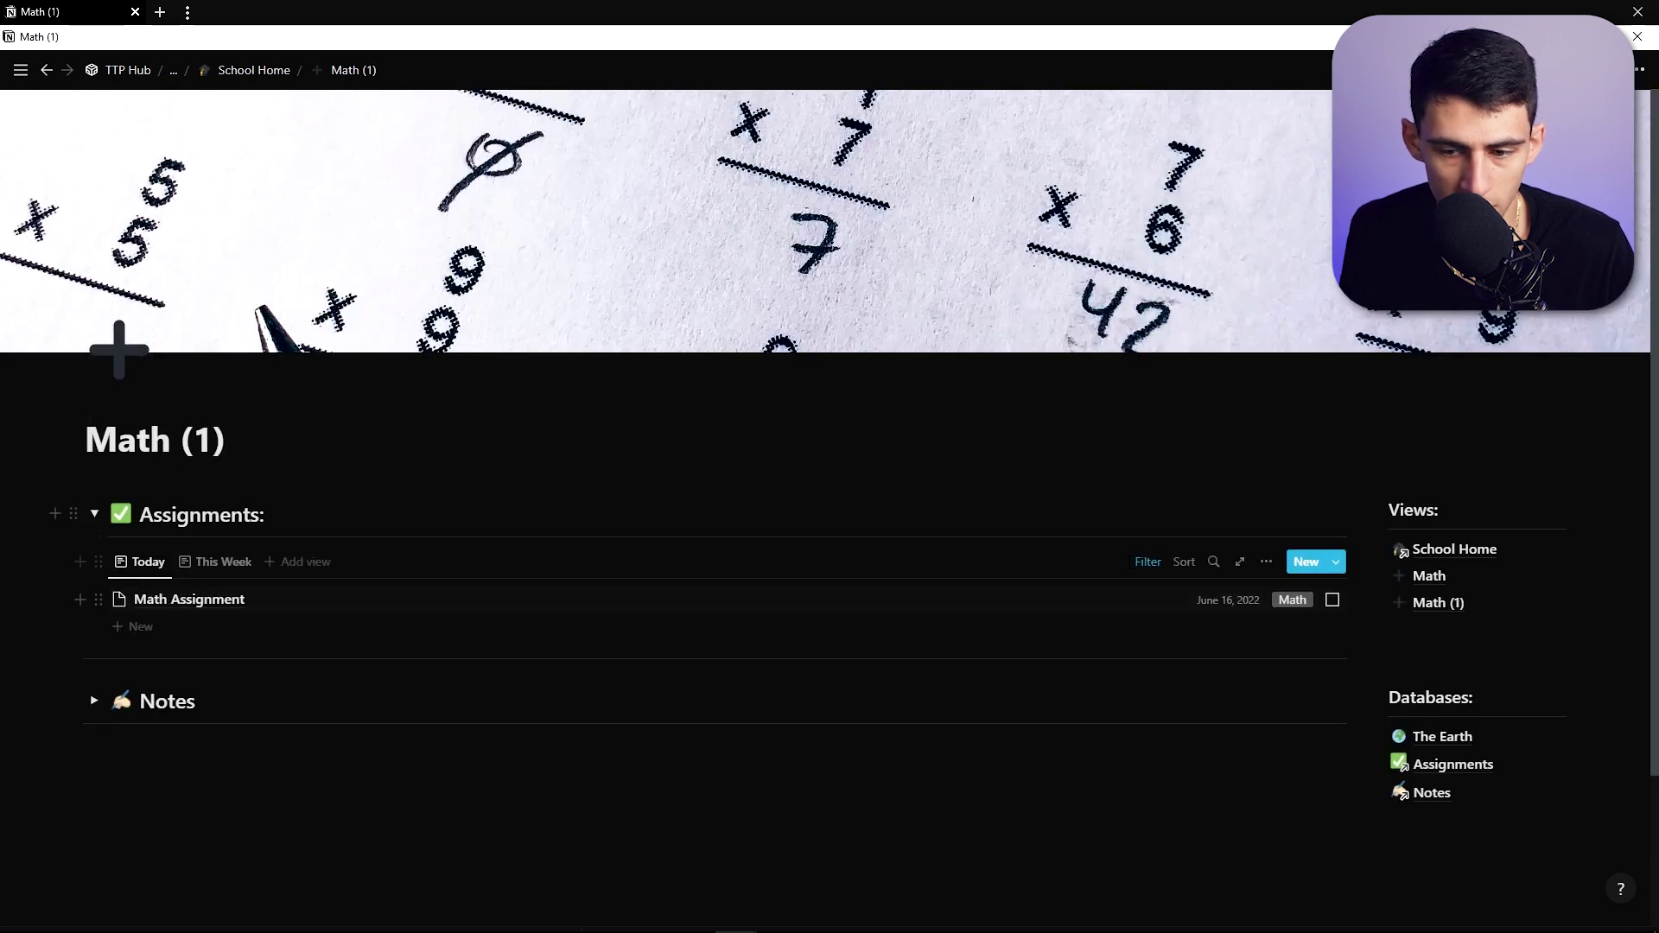
pyautogui.click(1149, 563)
pyautogui.click(250, 768)
# Rename the copied page to English with a books icon and cover, and duplicate it under the "Views:" heading
pyautogui.tripleClick(173, 431)
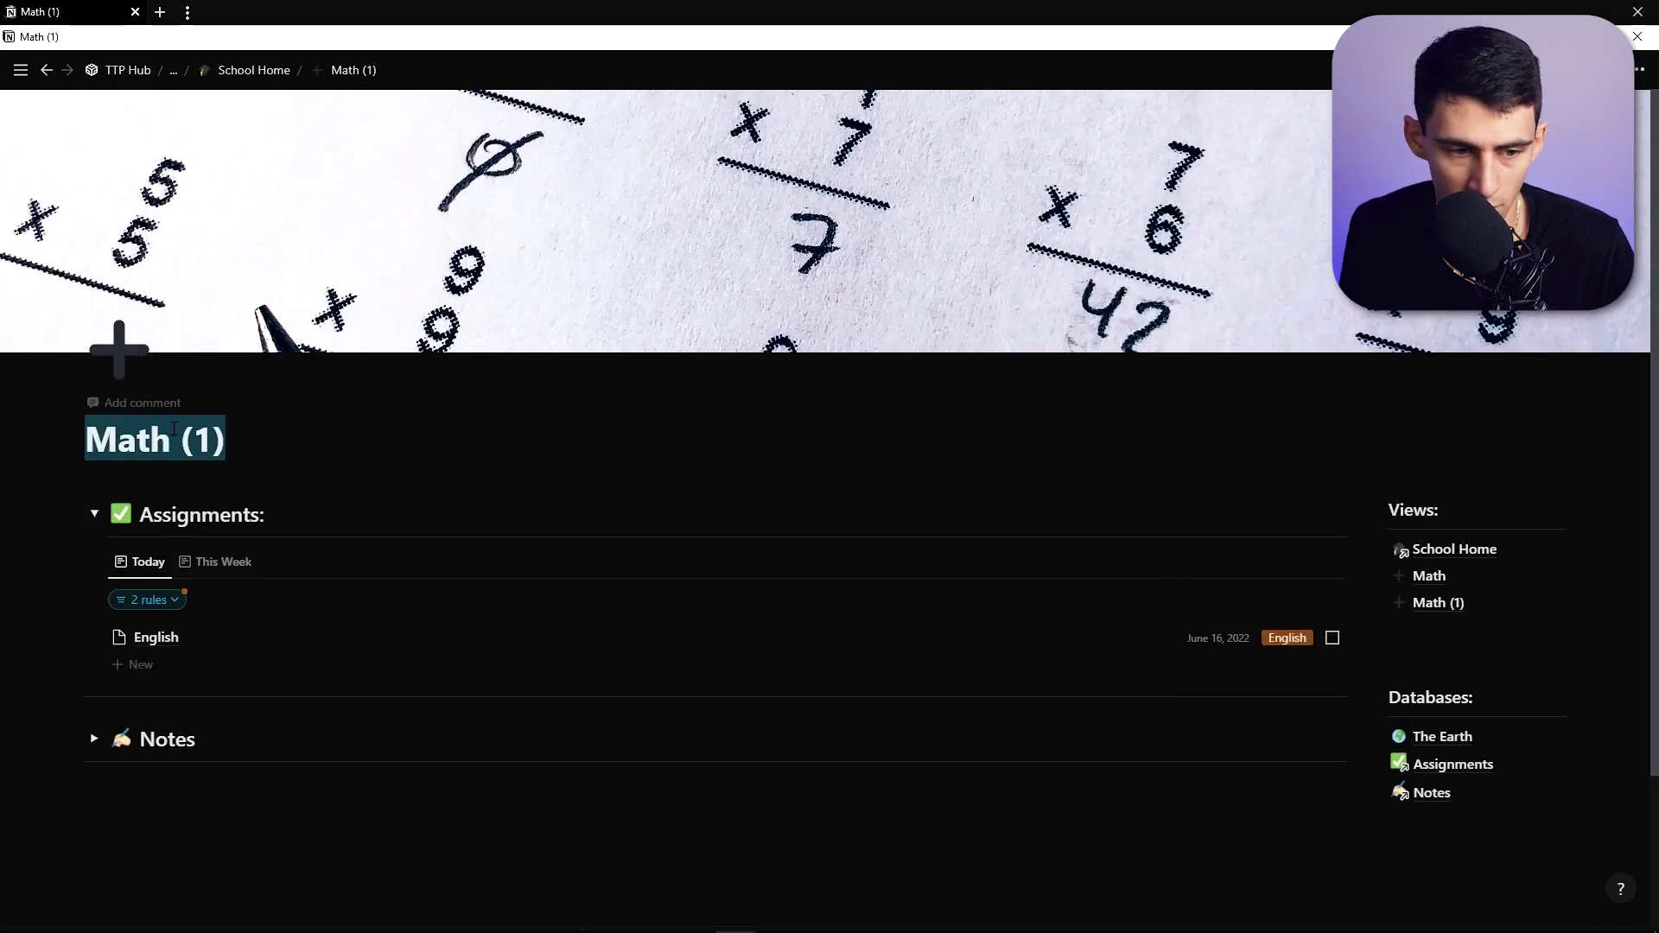
pyautogui.write('English')
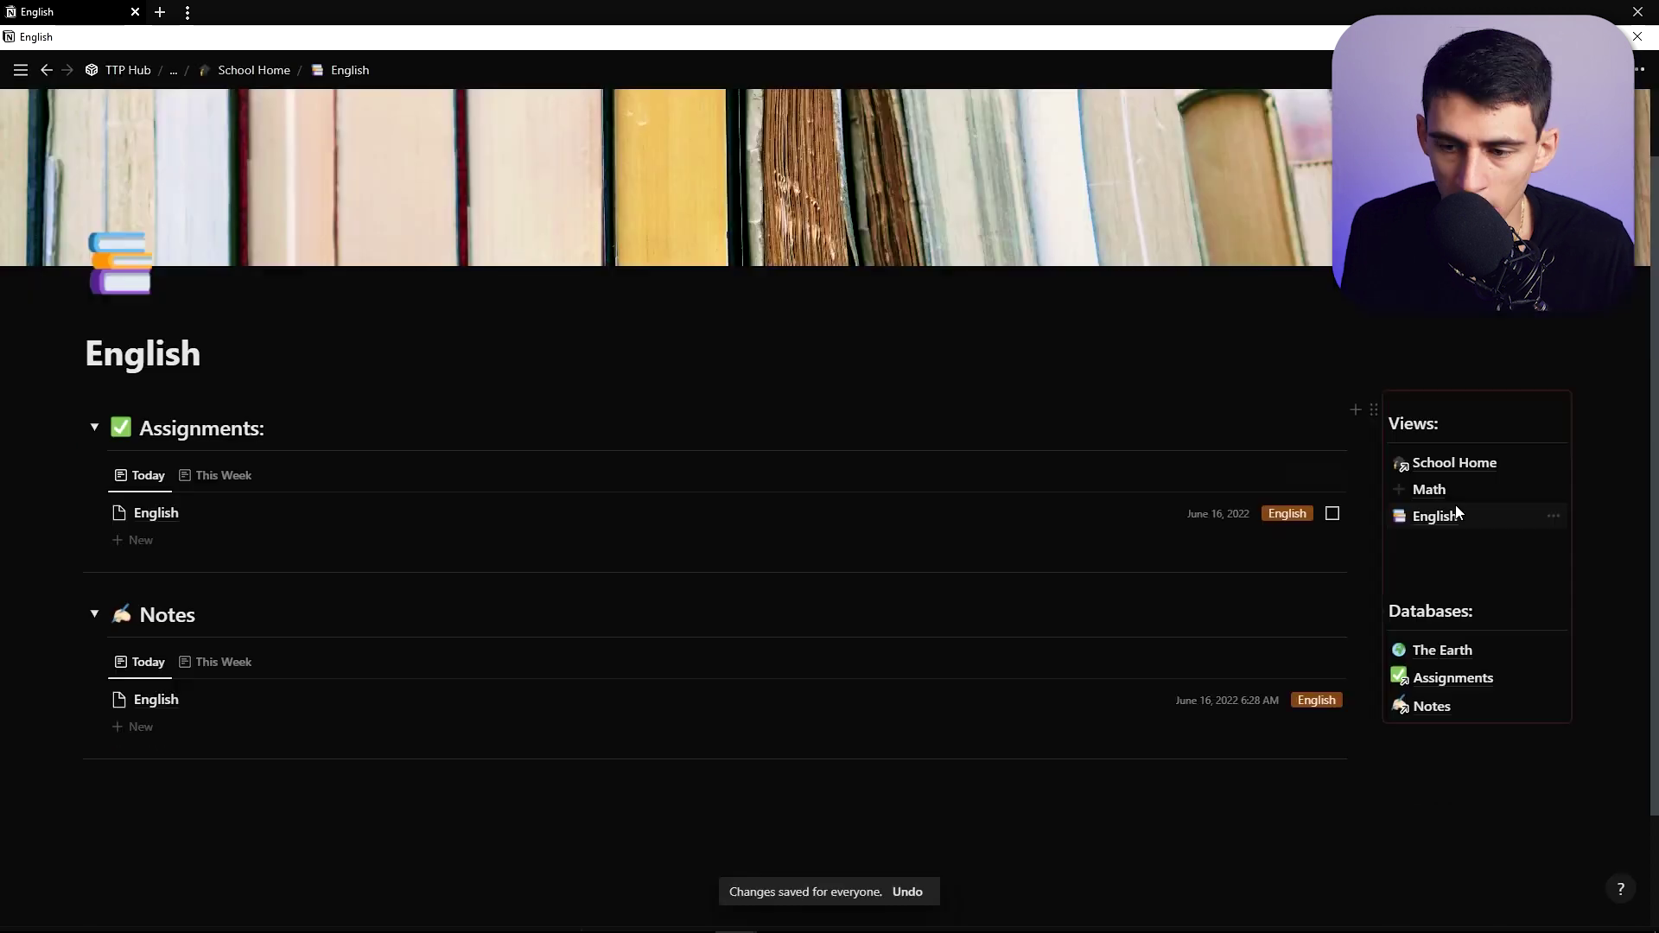
pyautogui.rightClick(1456, 516)
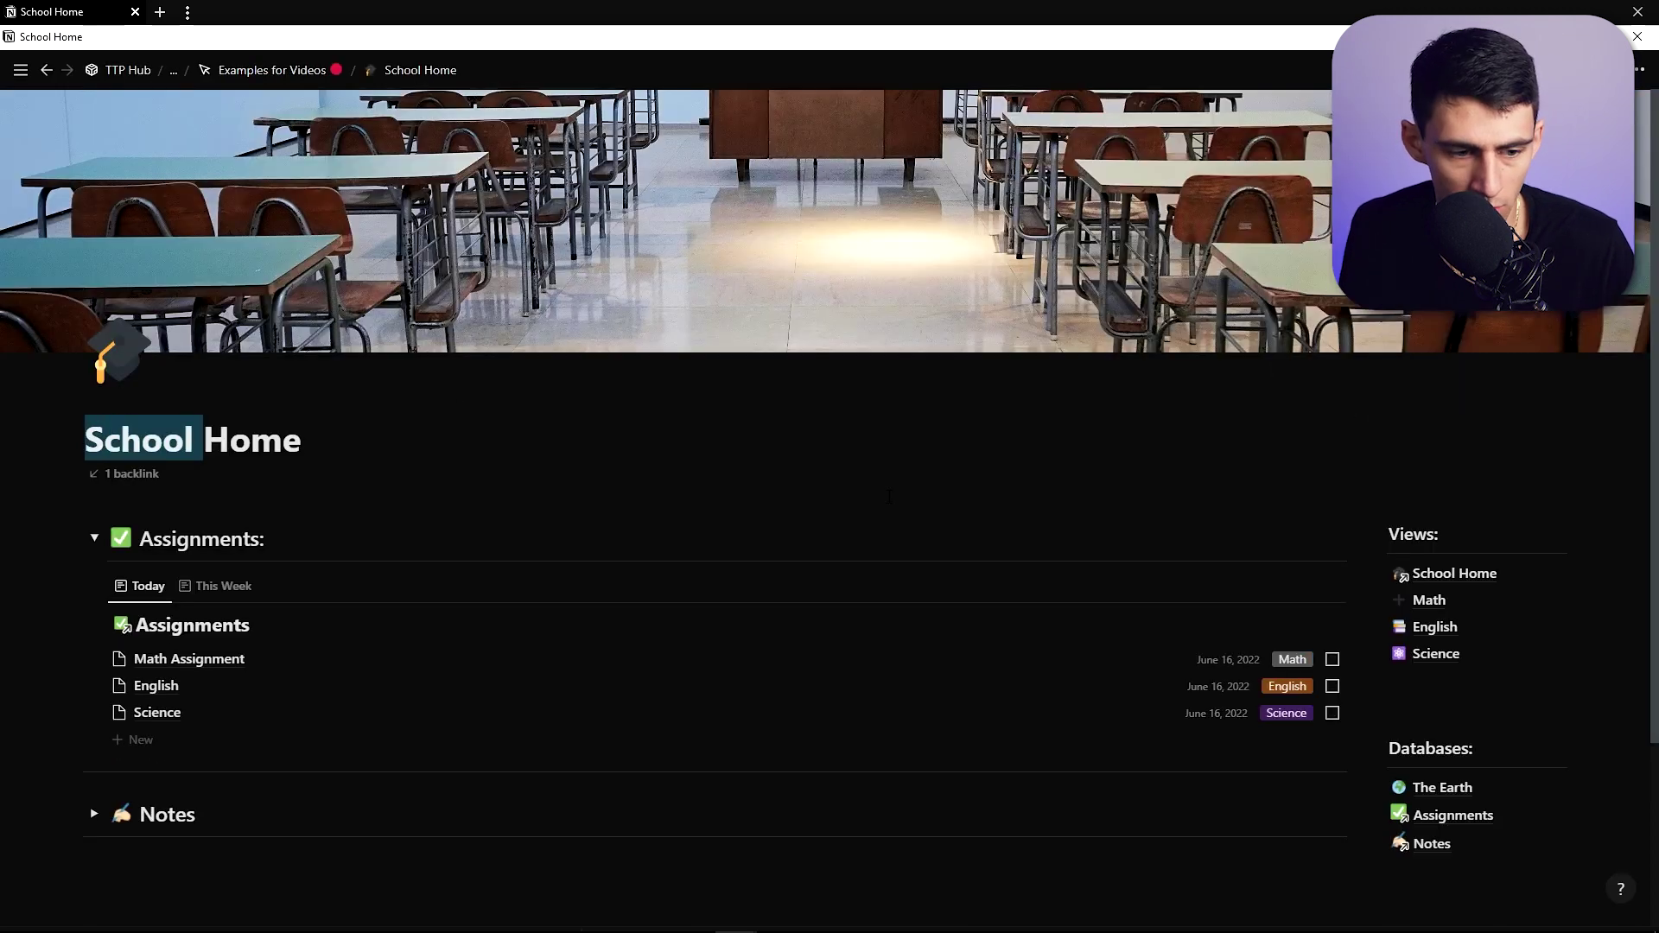
# Rename the School Home page to Home and collapse its Assignments section
pyautogui.press('BackSpace')
pyautogui.scroll(-1, 467, 527)
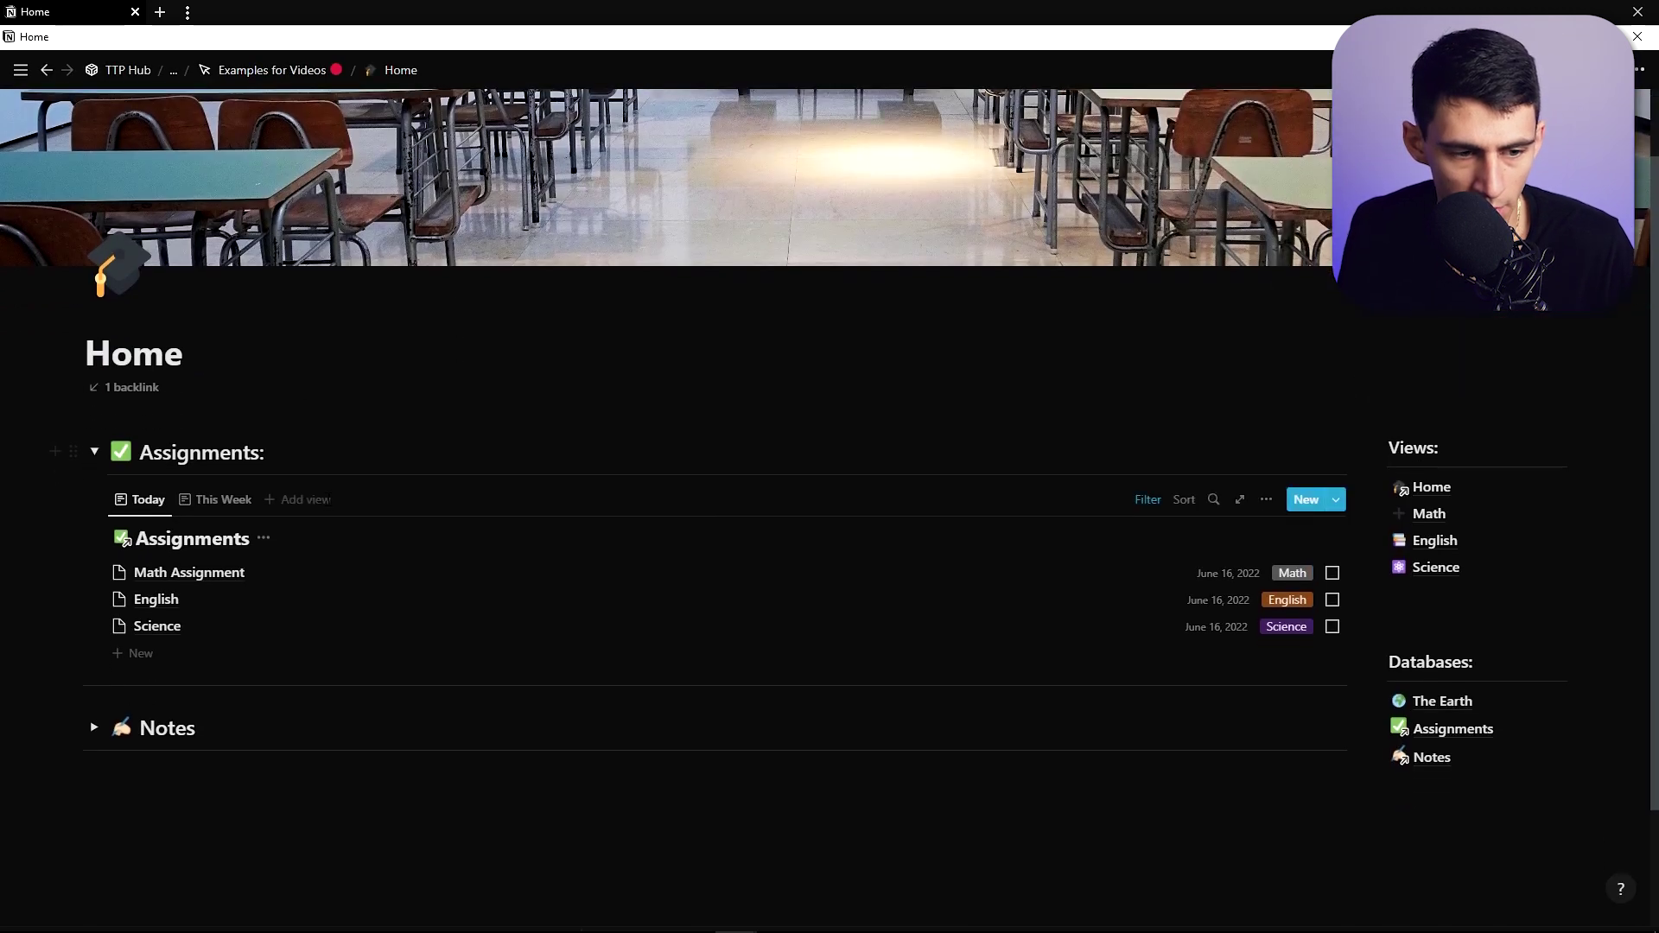
pyautogui.click(96, 463)
# Expand the Notes section and hide the database title in its Today view
pyautogui.click(95, 518)
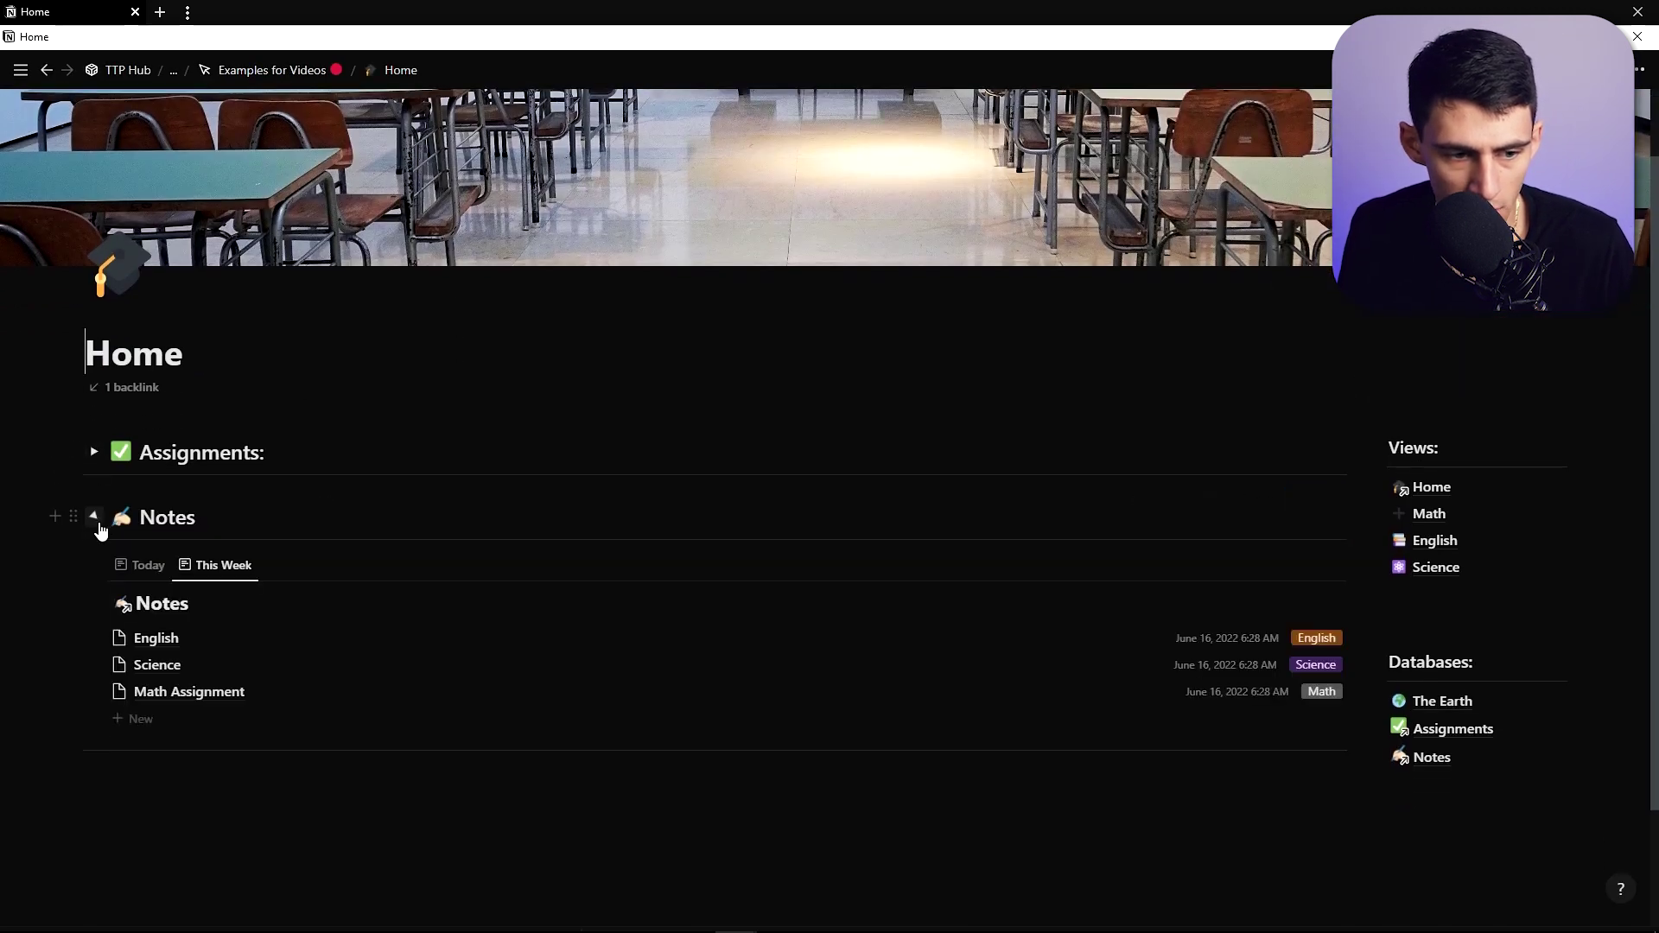
pyautogui.click(138, 572)
pyautogui.click(204, 606)
pyautogui.click(207, 695)
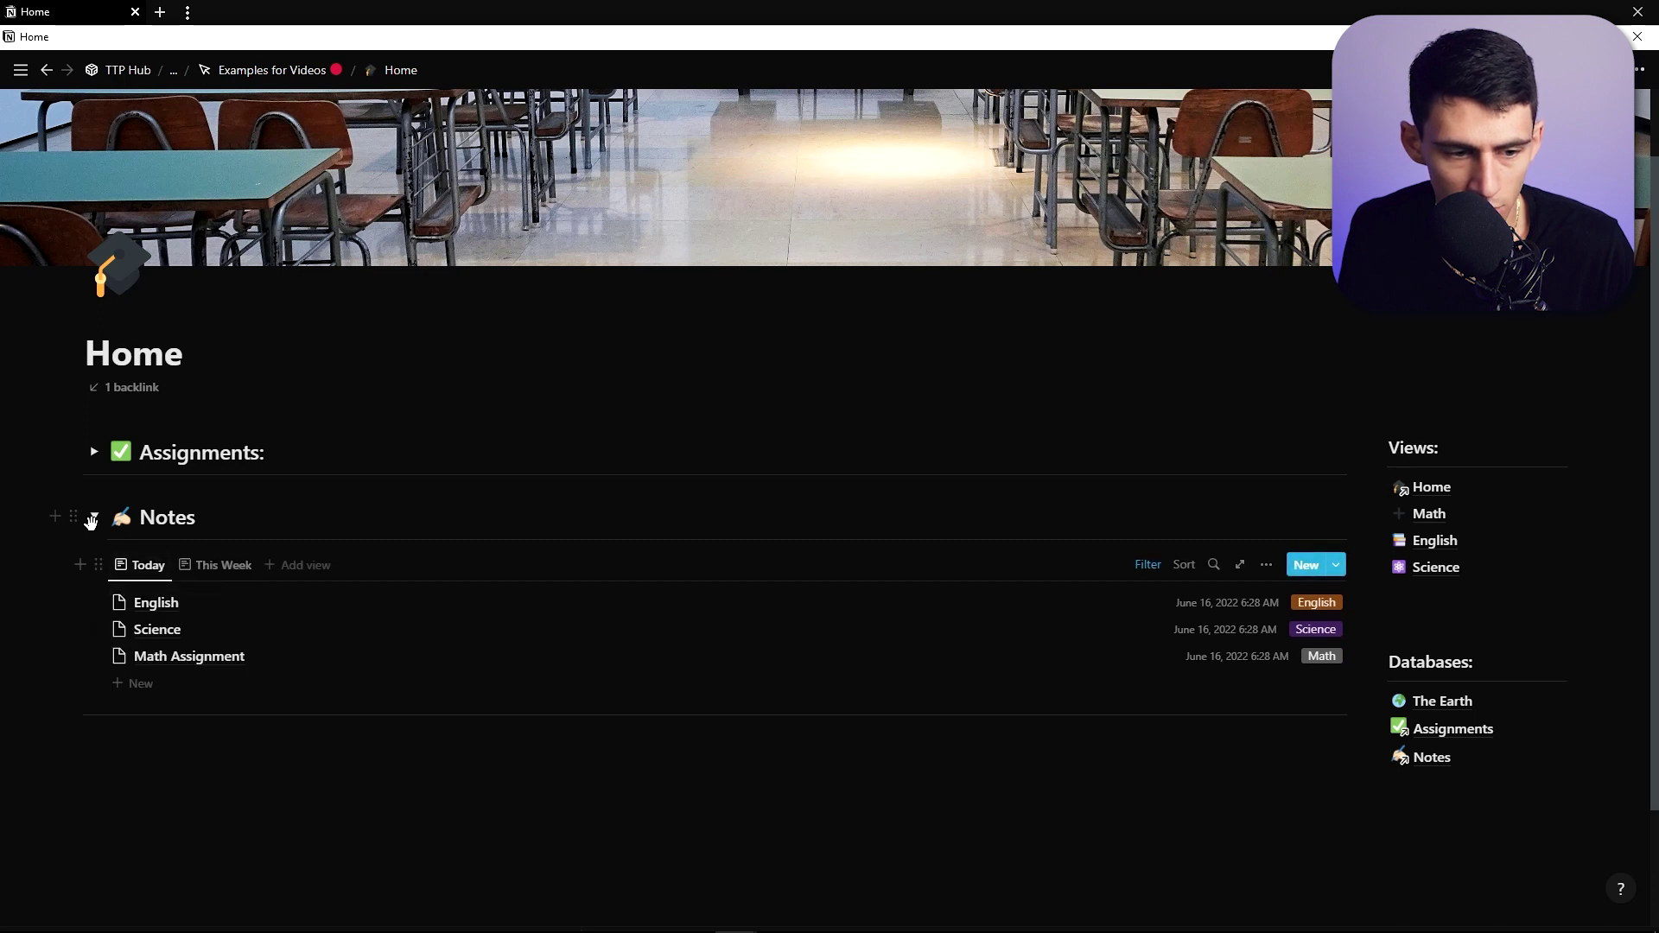
# Collapse the Notes section, and test expanding and collapsing the Assignments section
pyautogui.click(93, 518)
pyautogui.moveTo(87, 455); pyautogui.dragTo(99, 458)
pyautogui.click(95, 453)
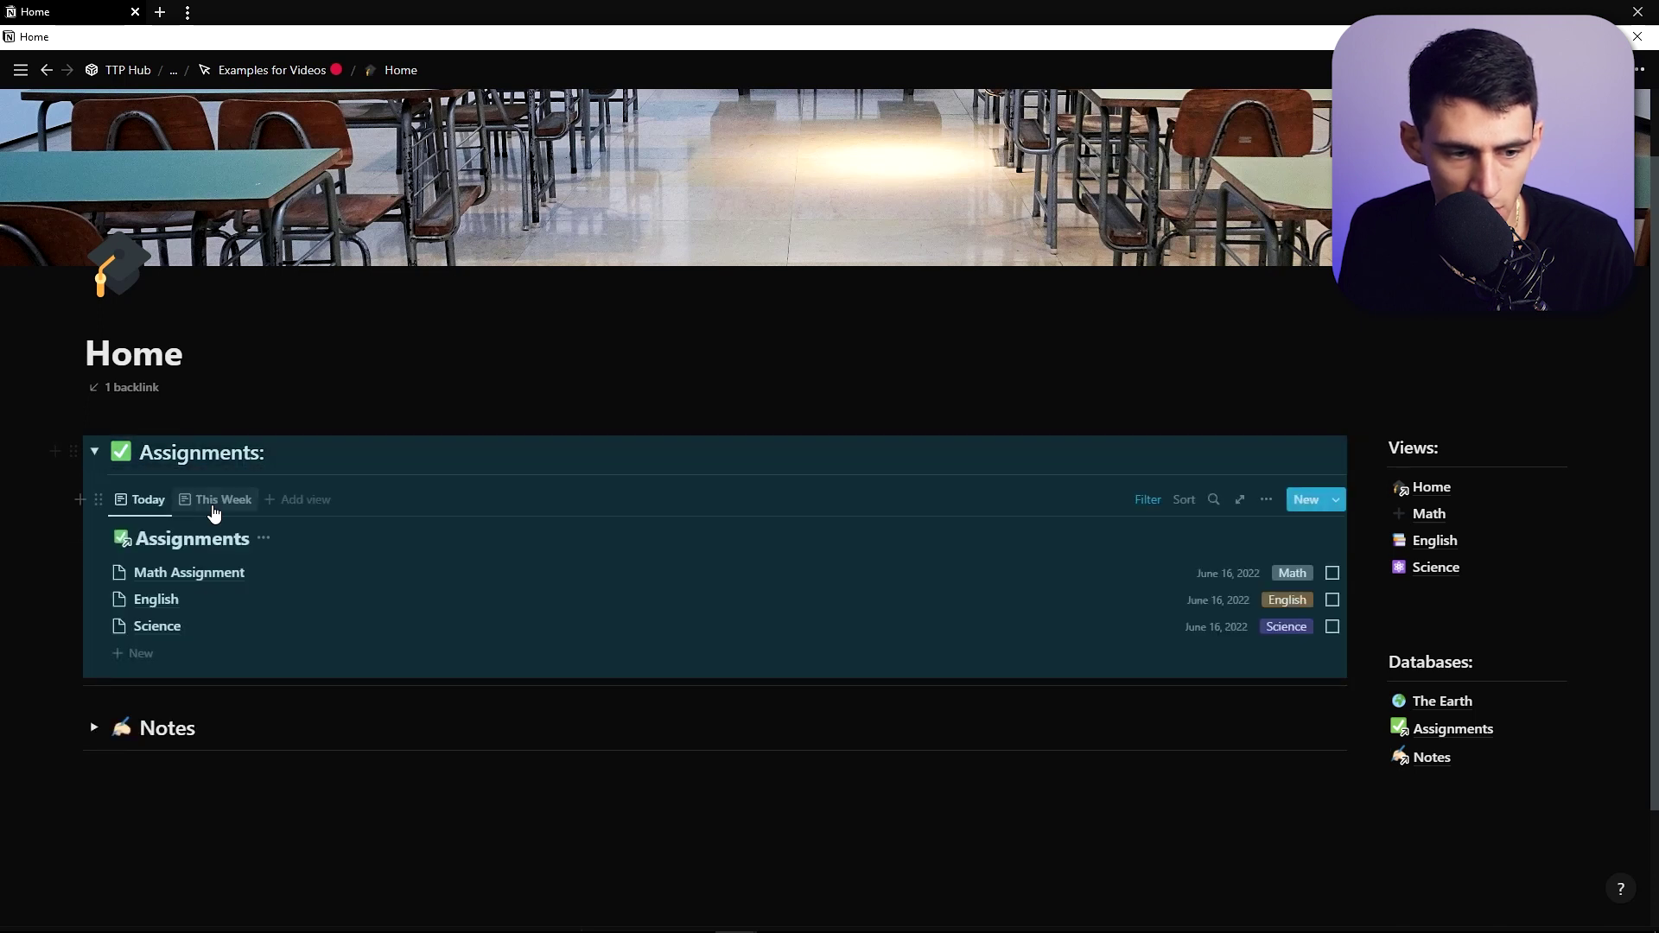
pyautogui.click(95, 454)
pyautogui.scroll(-1, 1181, 567)
pyautogui.scroll(-2, 1180, 567)
pyautogui.click(1071, 463)
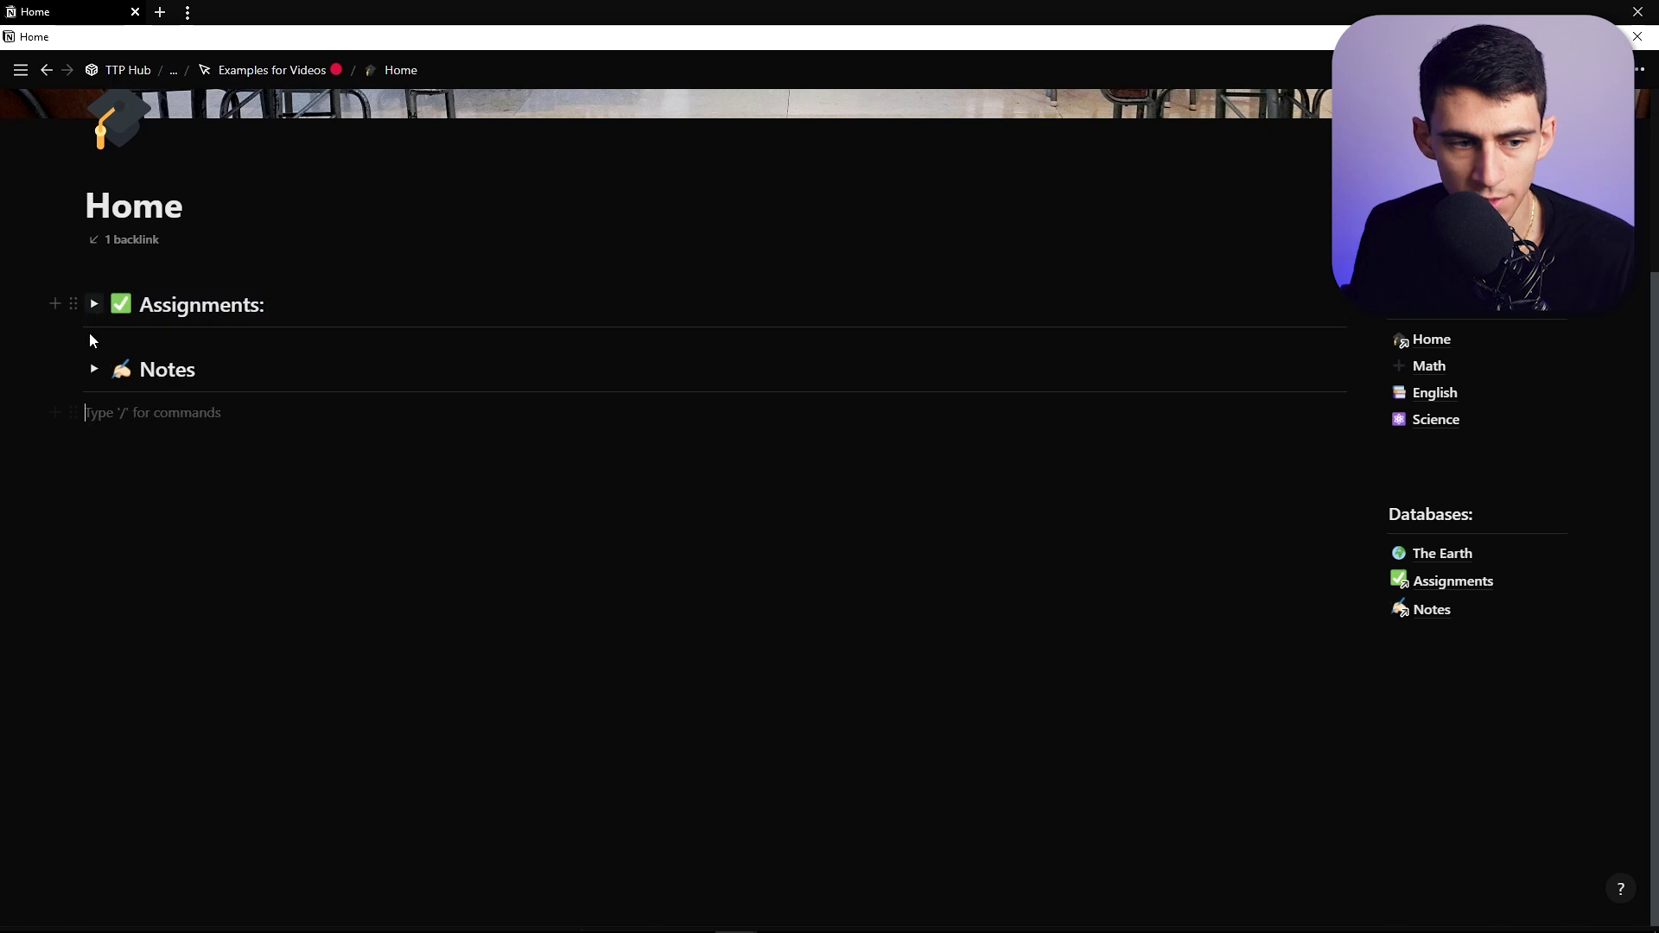
# Expand the Notes section and add a Calendar view of the Notes database
pyautogui.click(94, 369)
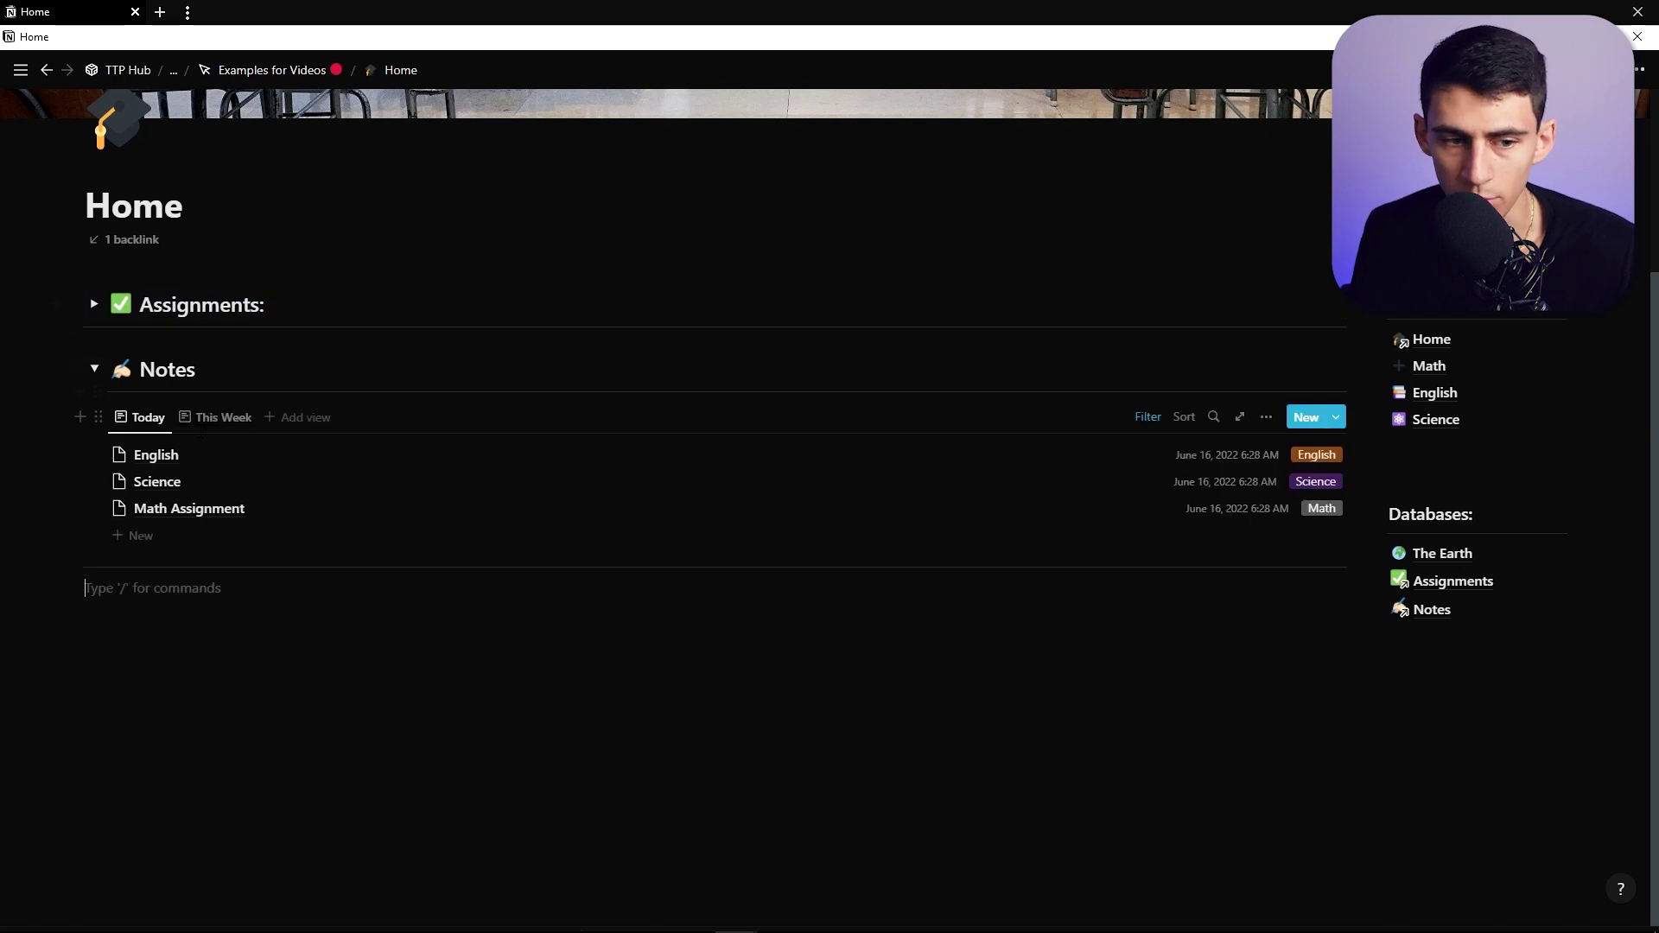
pyautogui.click(298, 430)
pyautogui.click(1170, 528)
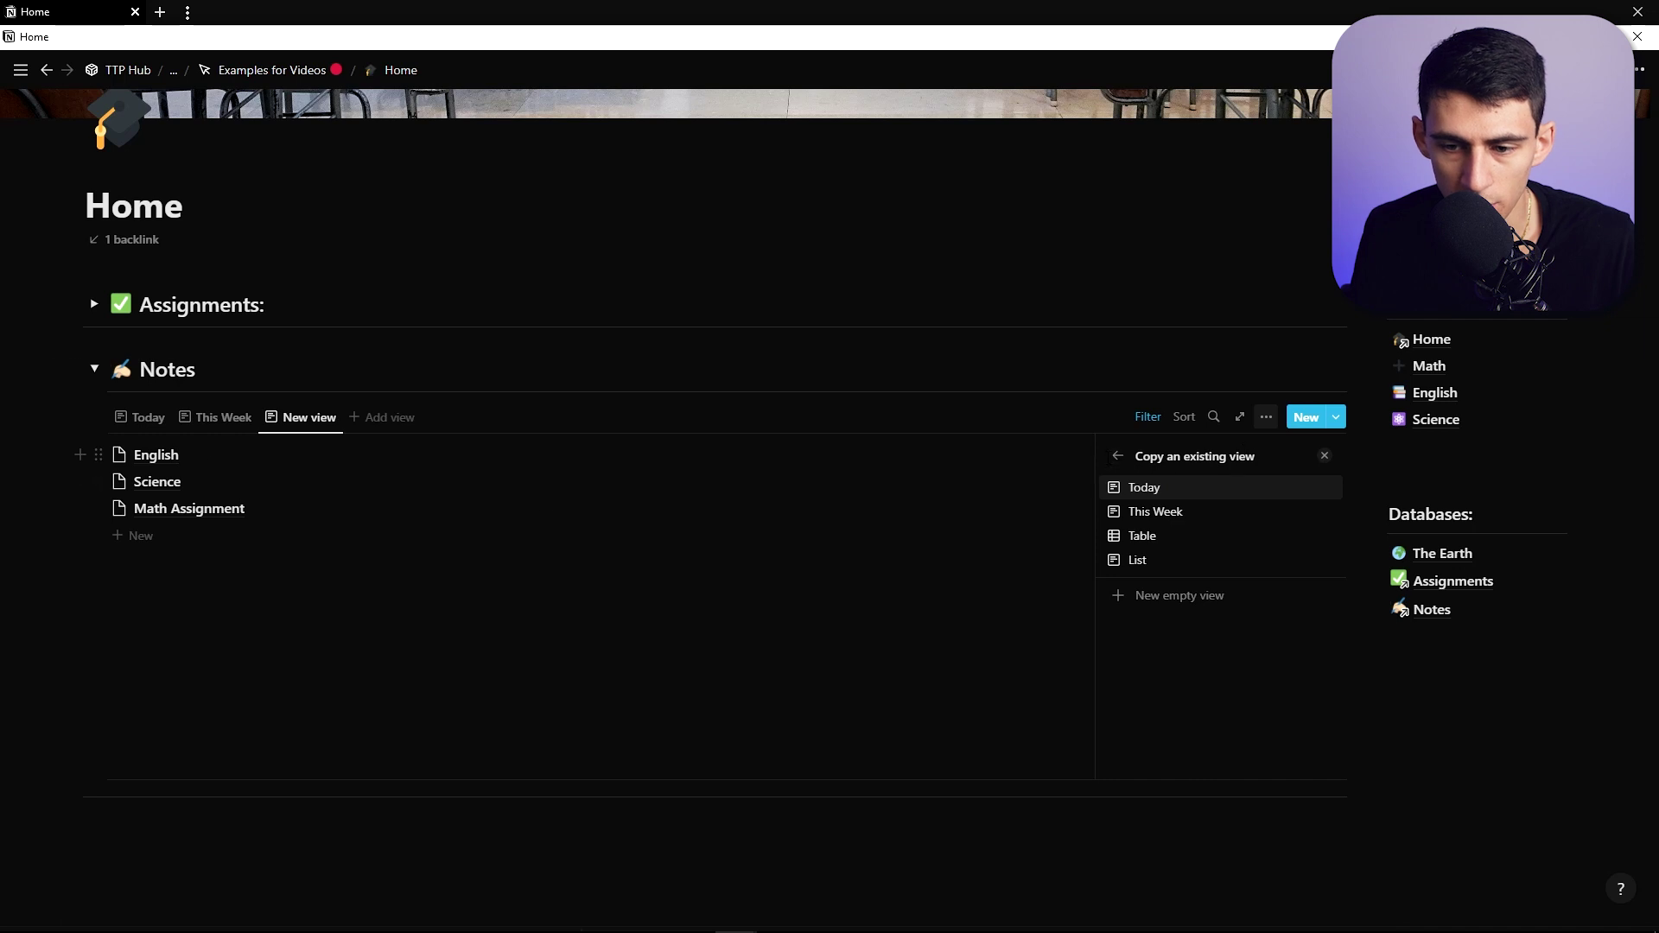
pyautogui.click(1144, 488)
# Set the Notes Calendar view to show its entries by Created Time
pyautogui.click(1266, 416)
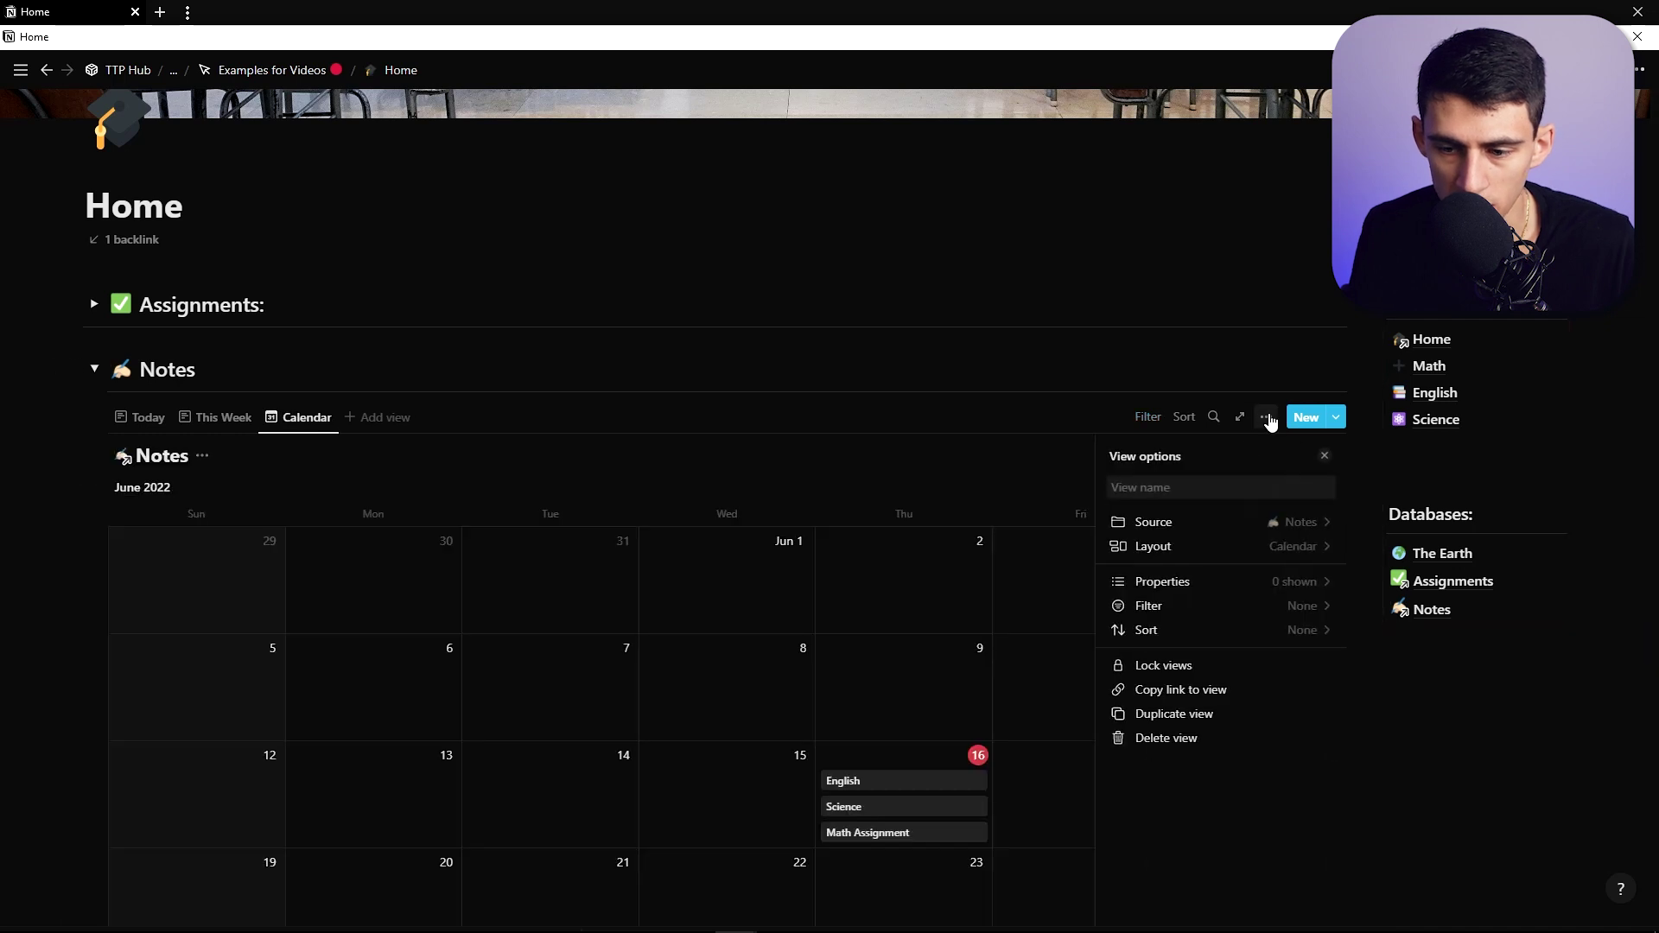
pyautogui.click(1192, 545)
pyautogui.click(1201, 664)
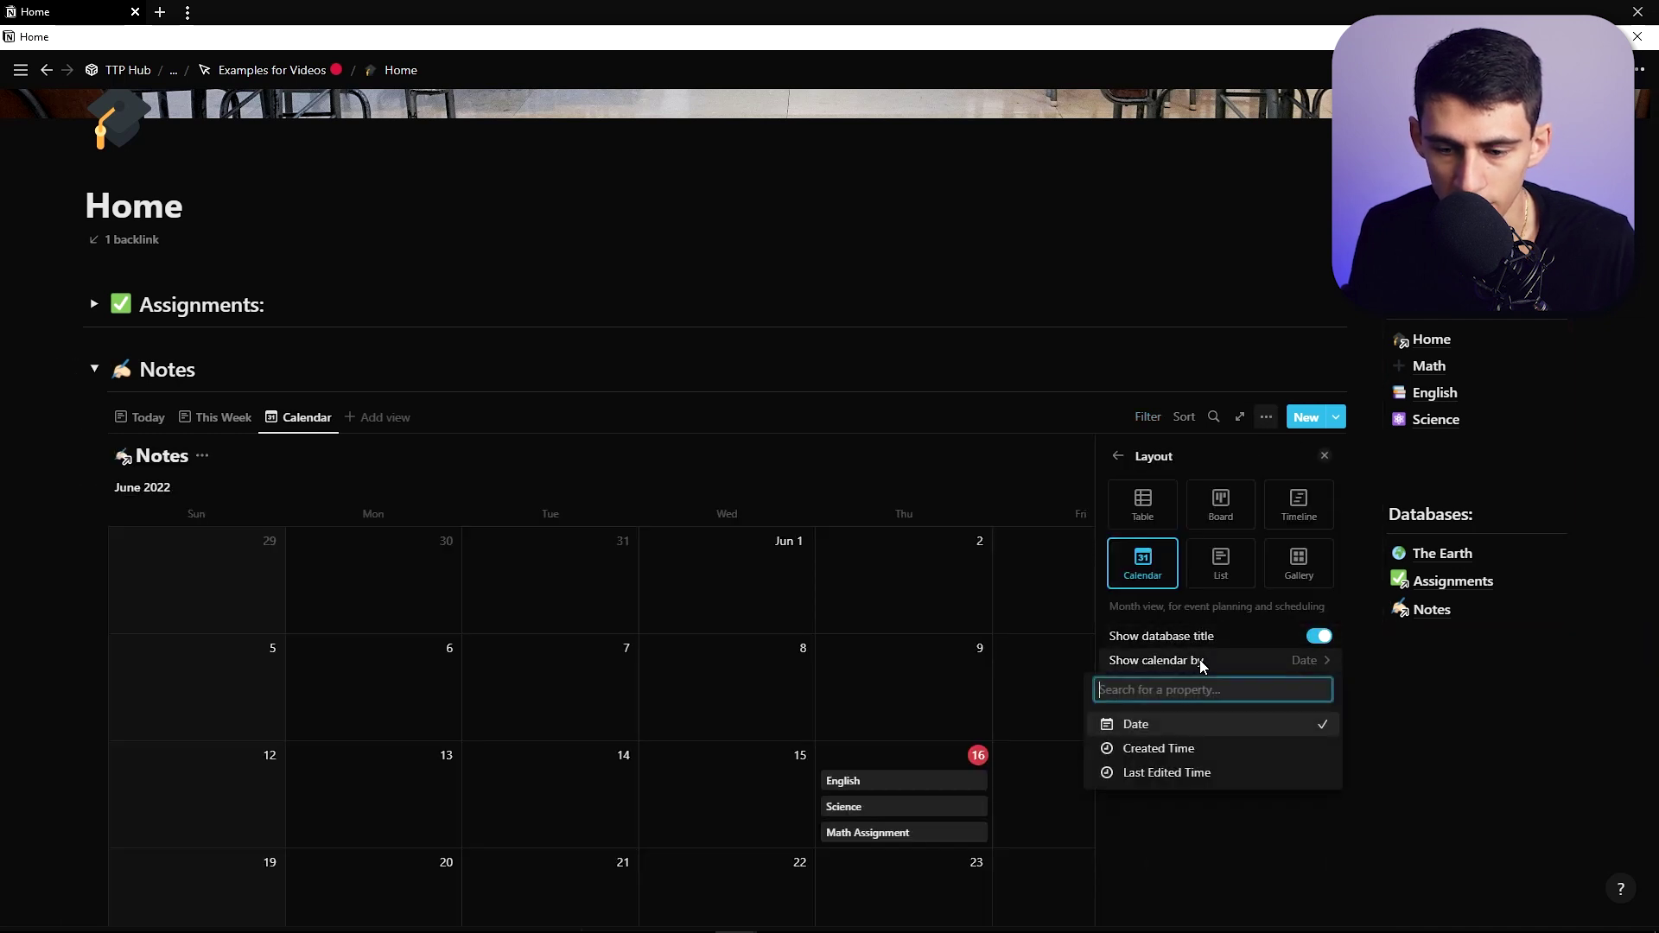
pyautogui.click(1151, 743)
pyautogui.press('Escape')
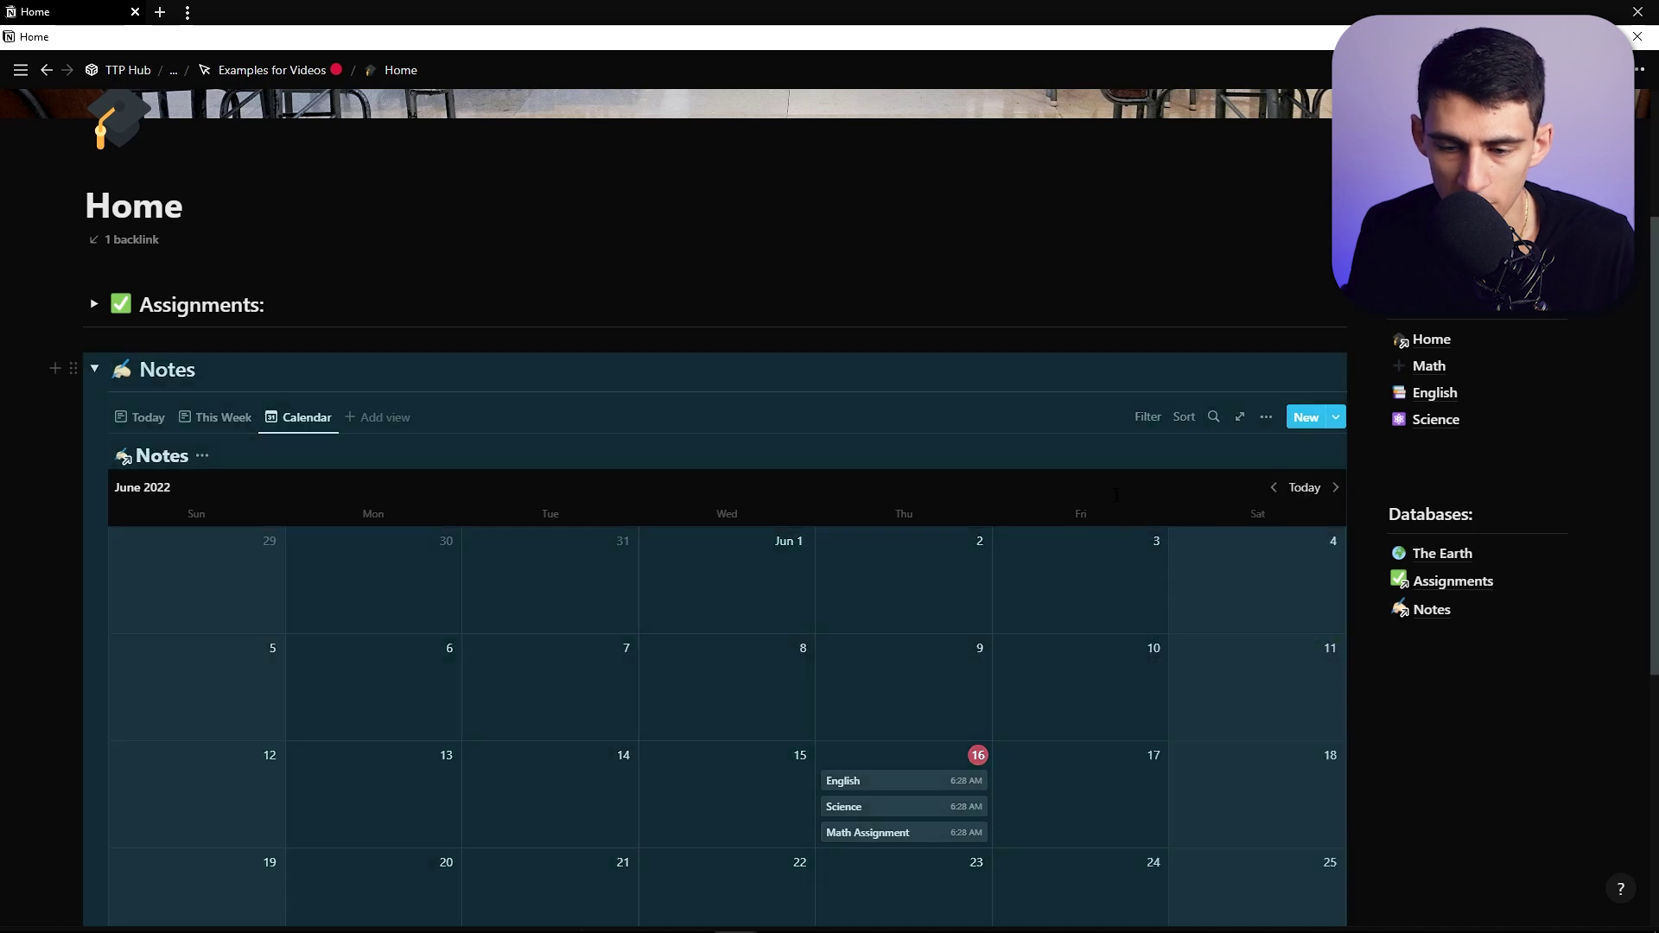
# Show the Class property on the entries of the Notes Calendar view
pyautogui.scroll(-2, 659, 348)
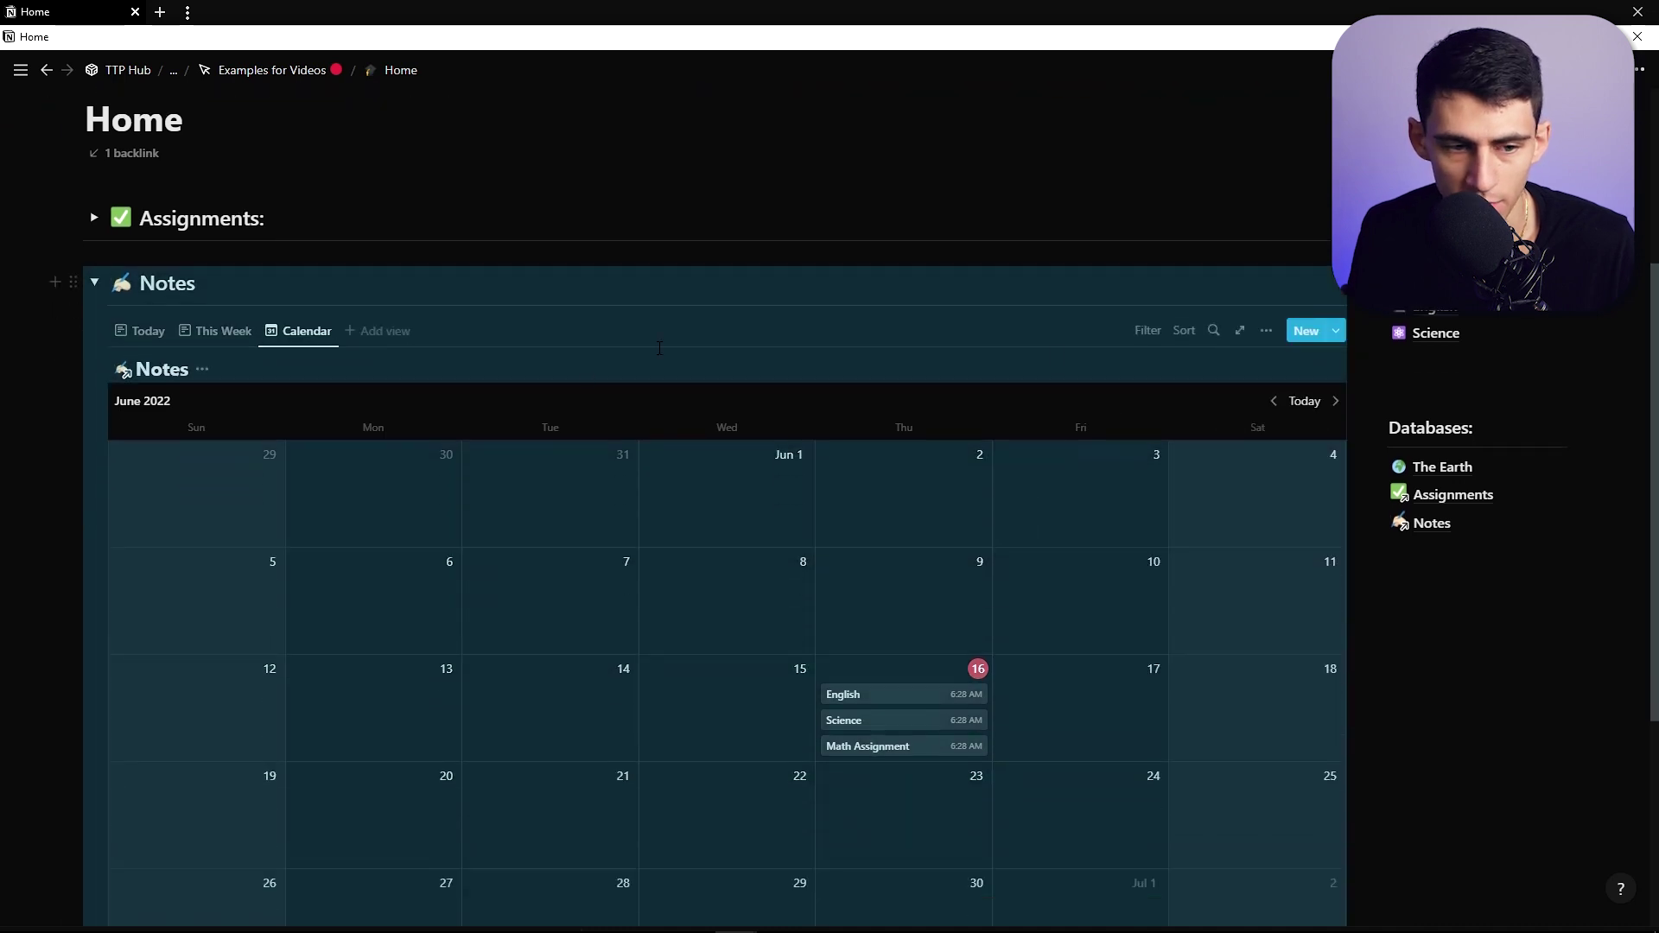
pyautogui.click(1268, 334)
pyautogui.click(1308, 468)
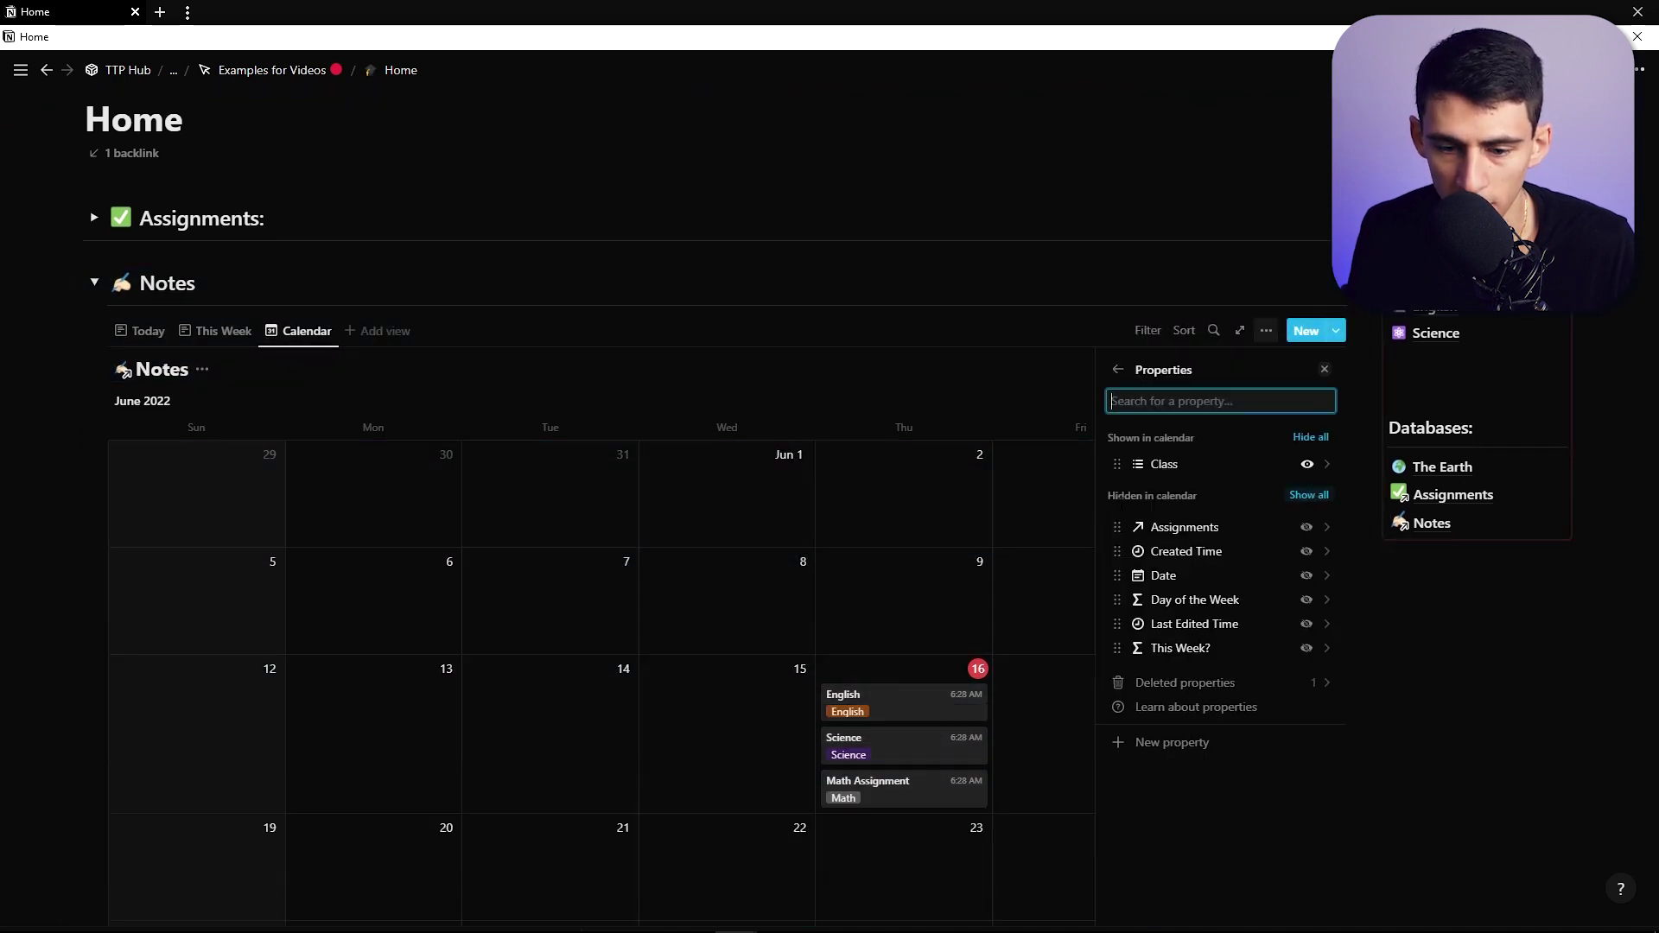
pyautogui.click(400, 482)
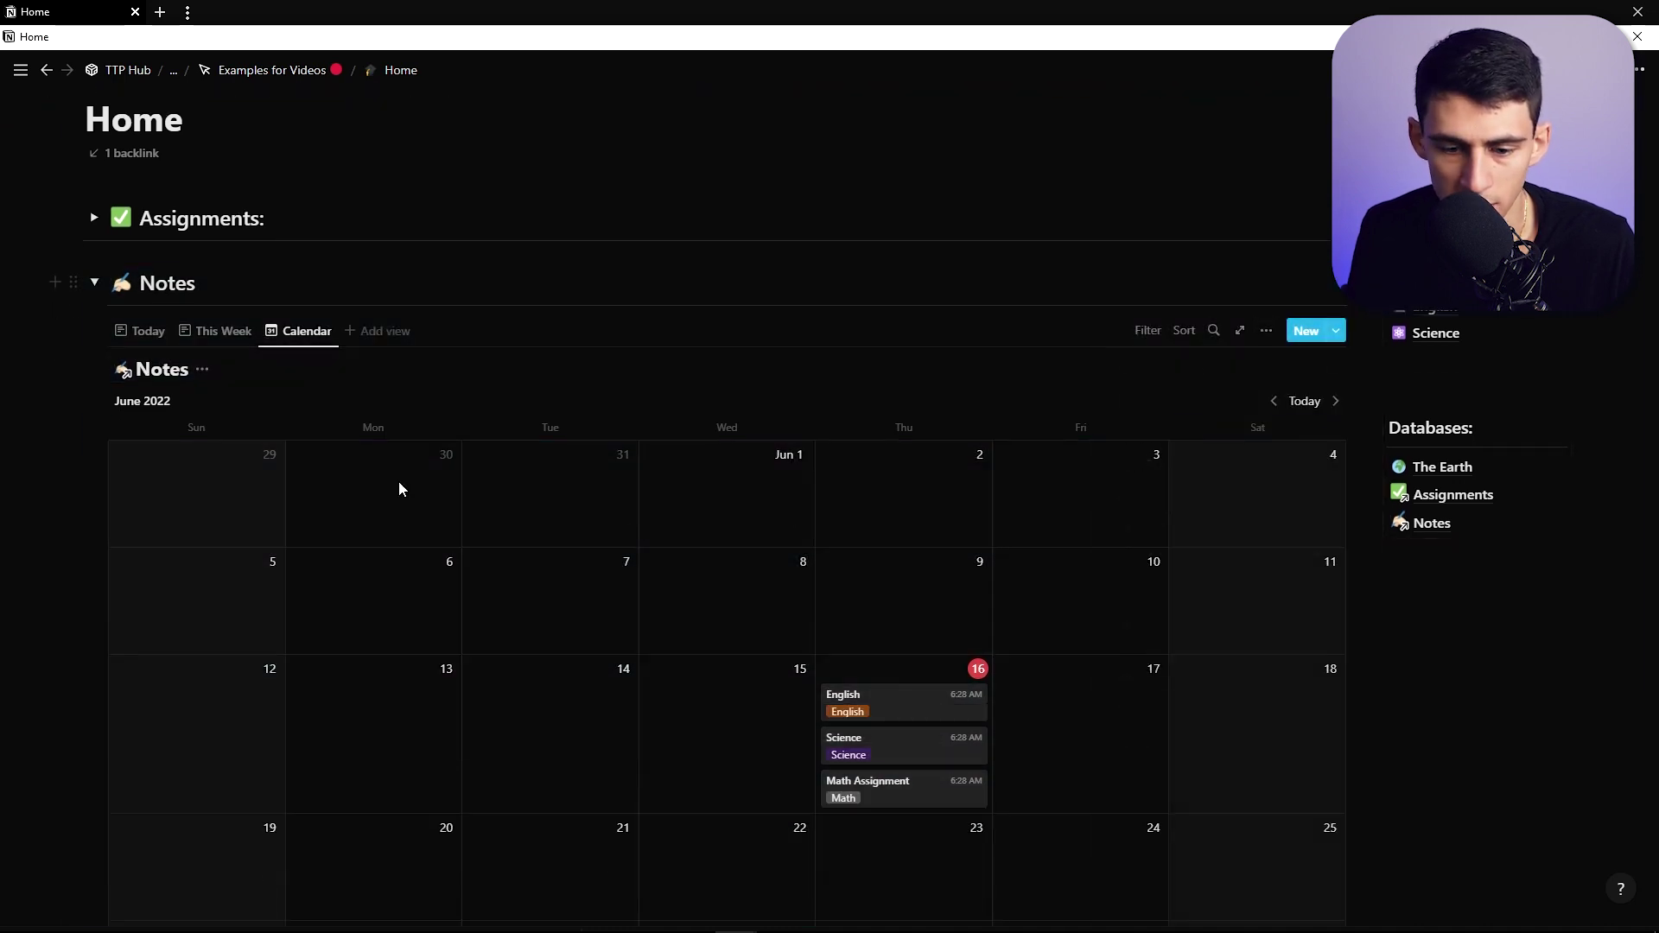
# Collapse the Notes section, expand the Assignments section and add a Calendar view of the Assignments database there
pyautogui.click(91, 283)
pyautogui.click(93, 302)
pyautogui.click(275, 351)
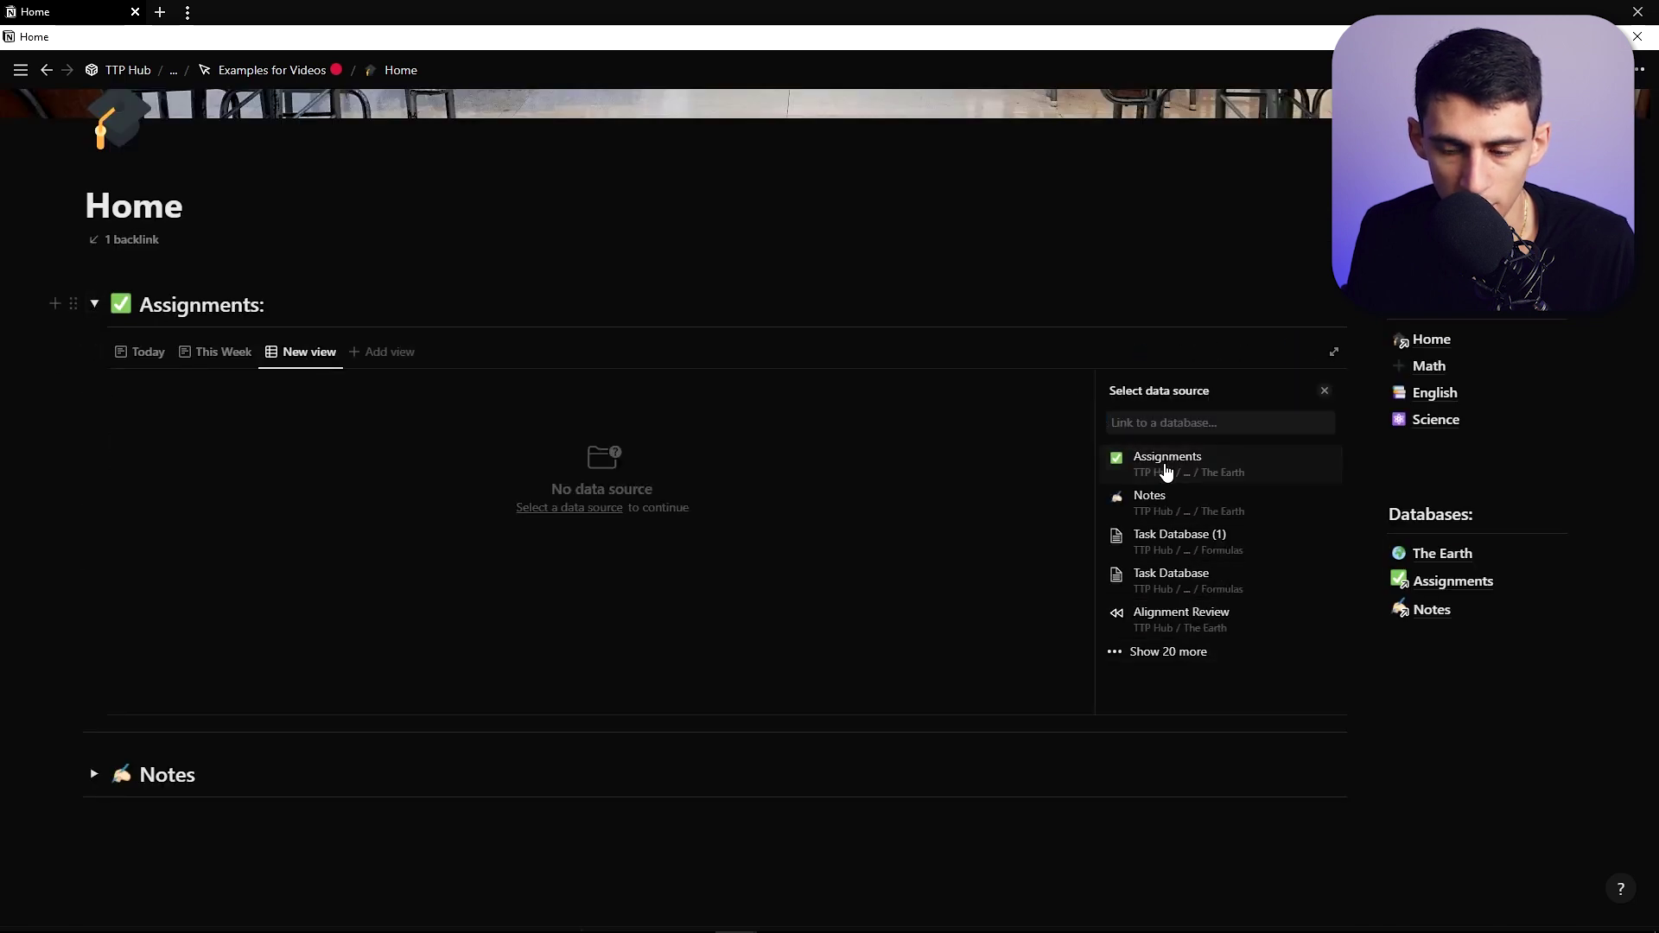
pyautogui.click(1165, 467)
pyautogui.click(1162, 529)
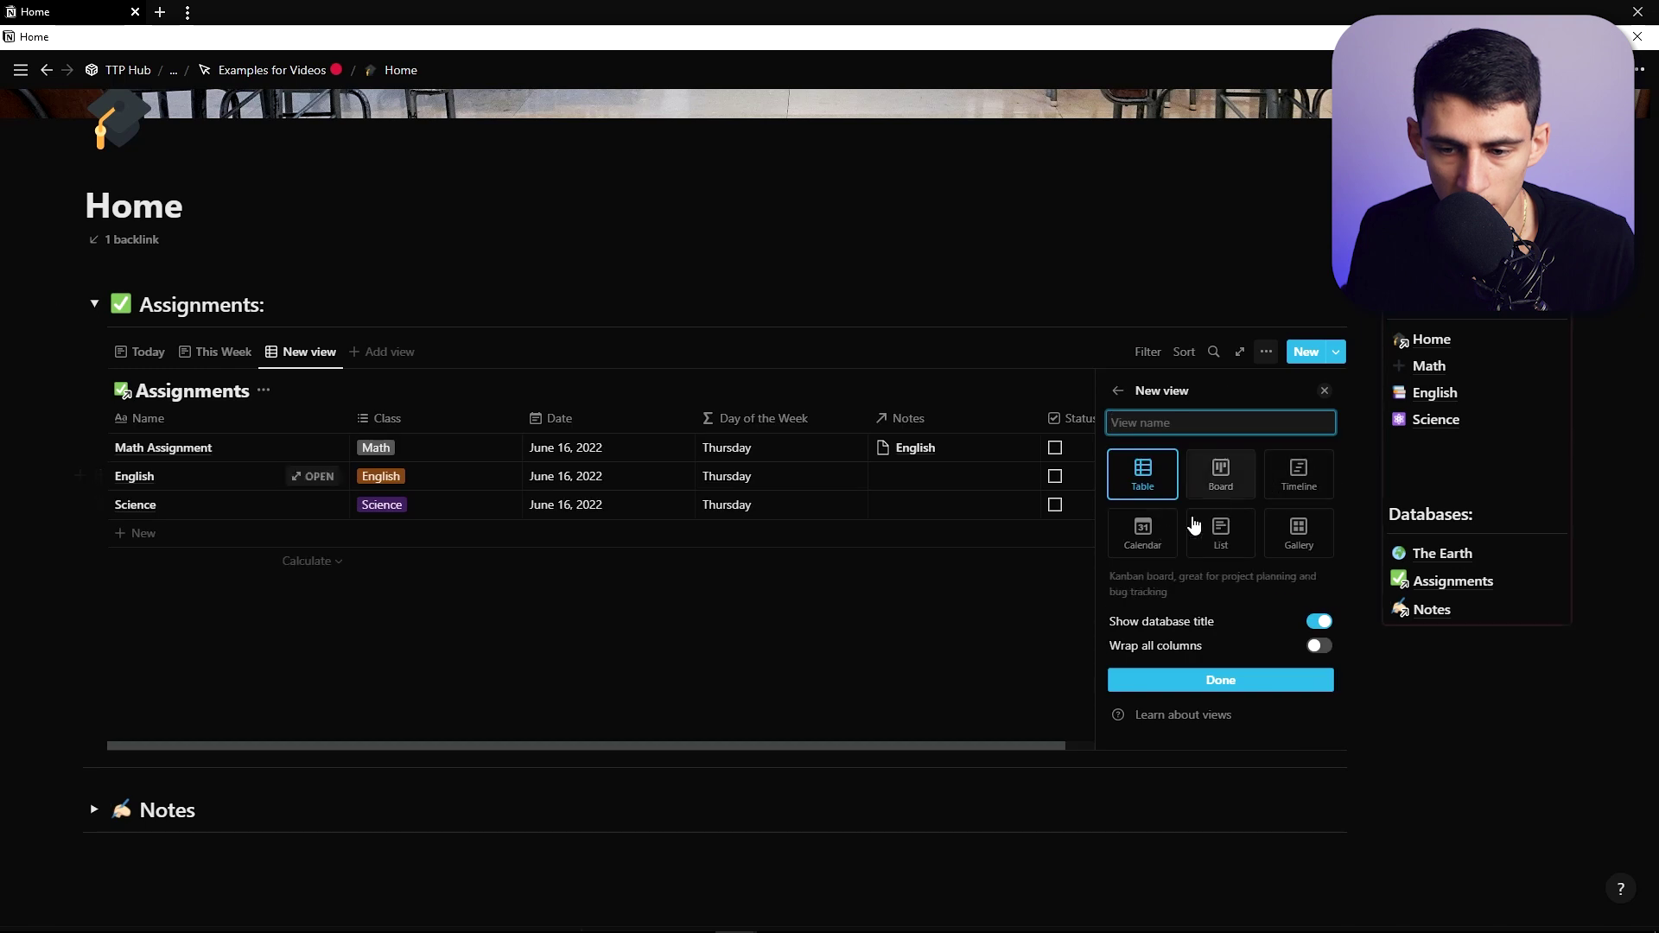
pyautogui.click(1142, 531)
# Show the Class and Date properties on the entries of the Assignments Calendar view
pyautogui.click(1307, 486)
pyautogui.click(1307, 548)
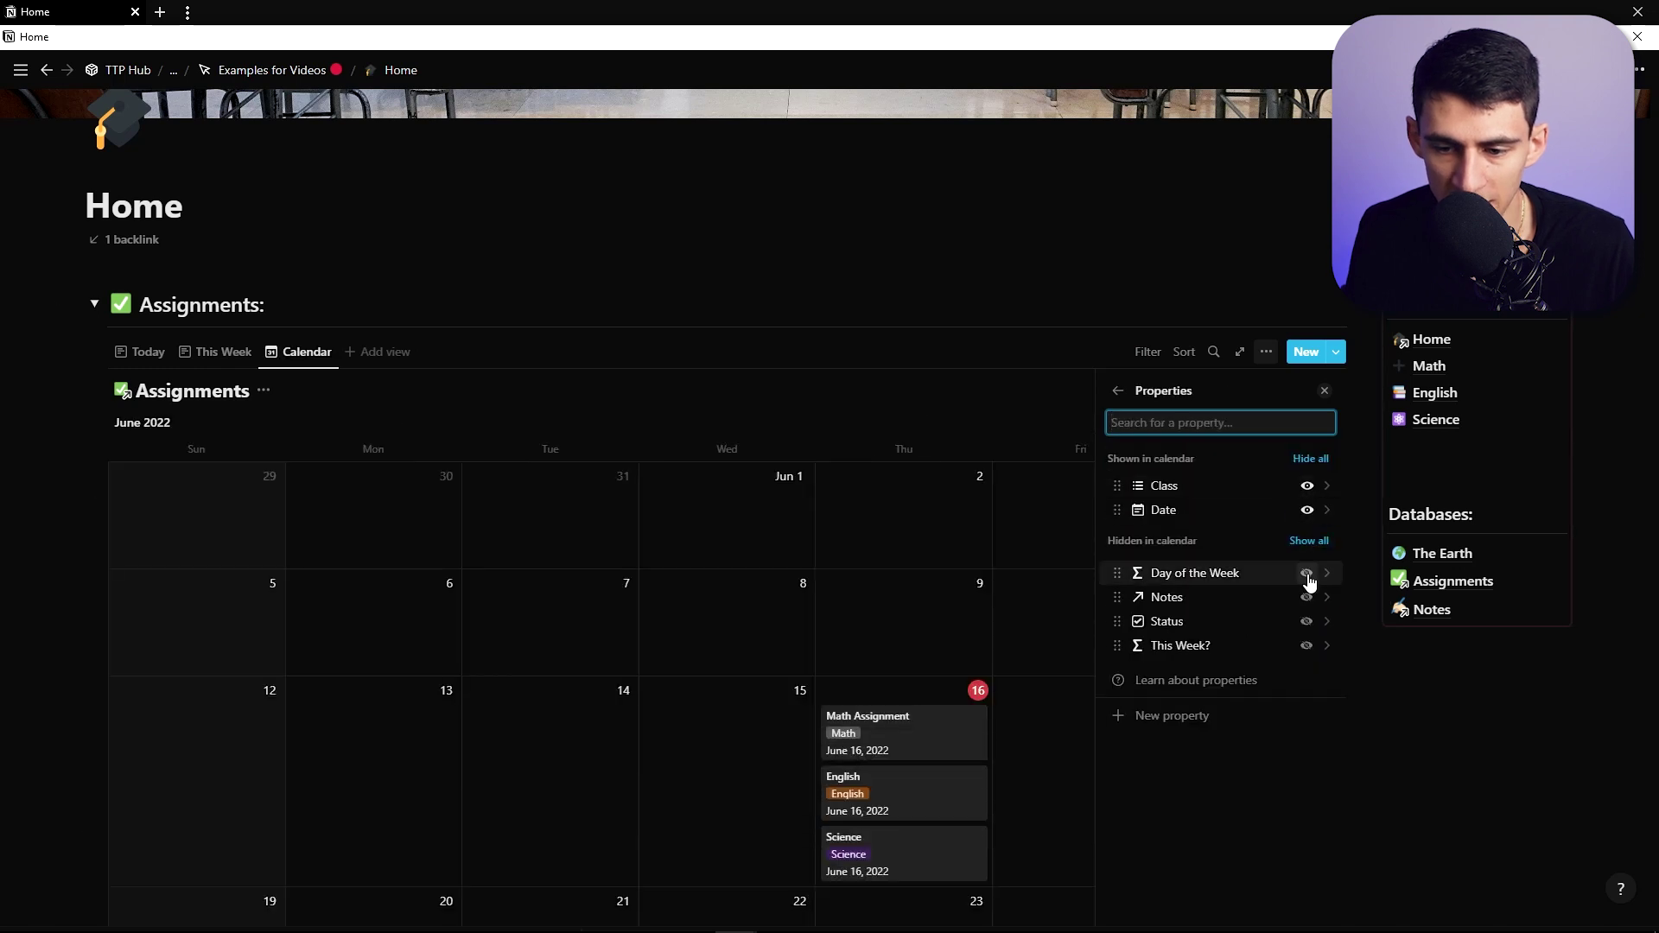
pyautogui.click(733, 573)
# Return from the English page to the Home page and check the Assignments section by expanding and collapsing it
pyautogui.scroll(-3, 858, 428)
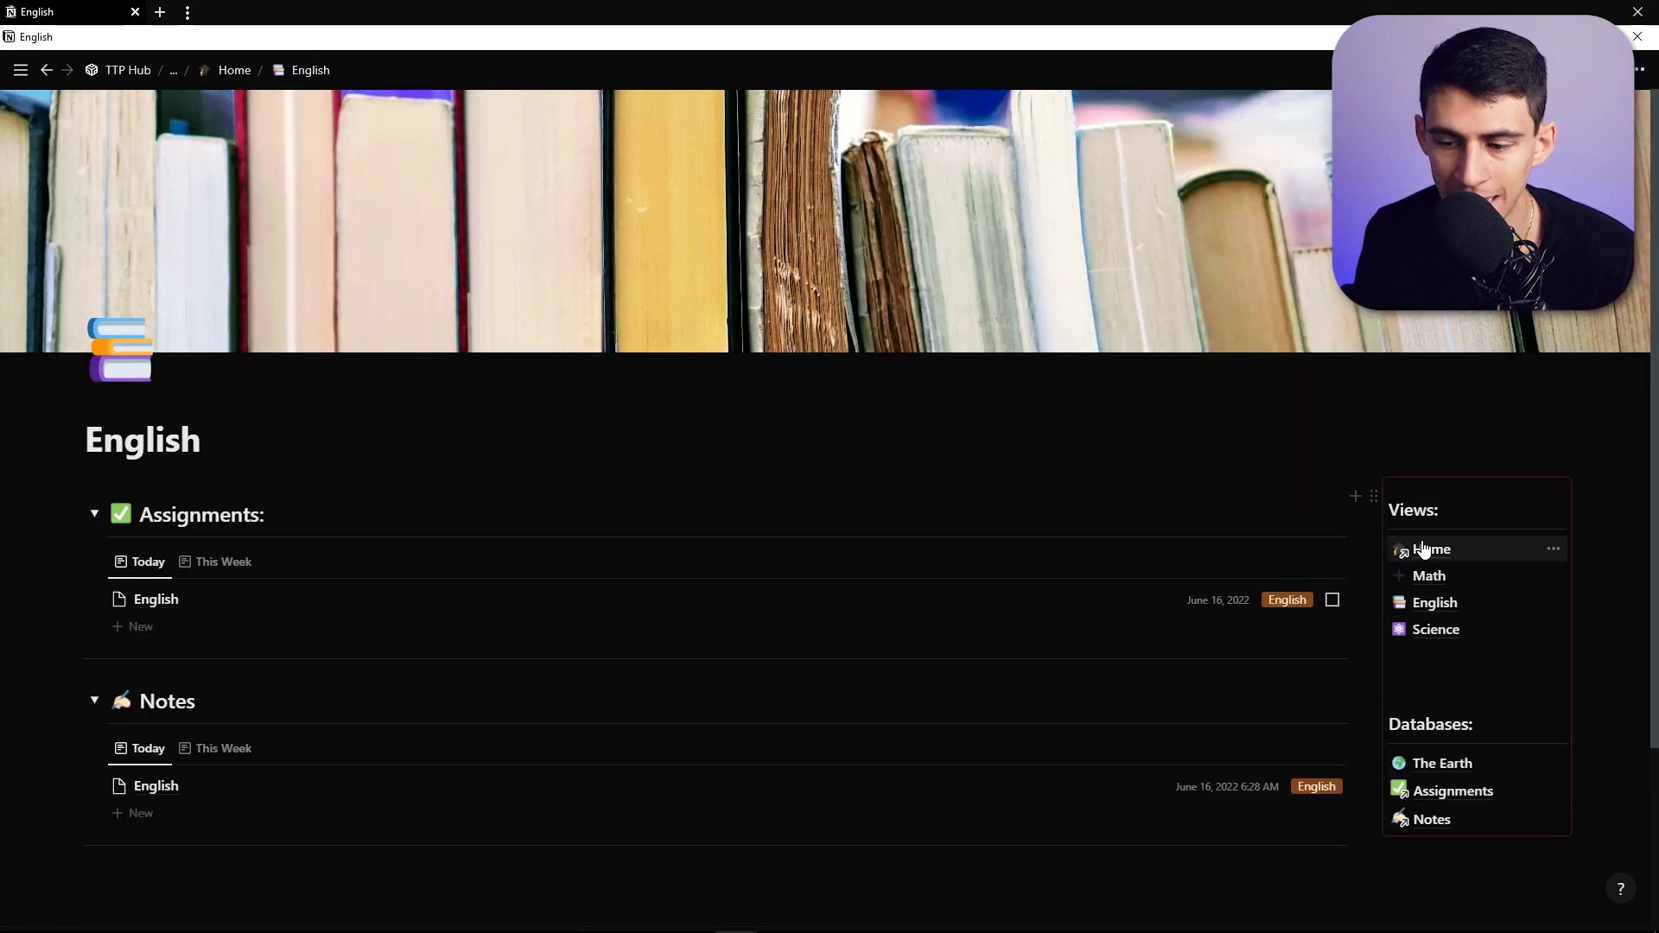
pyautogui.click(1423, 549)
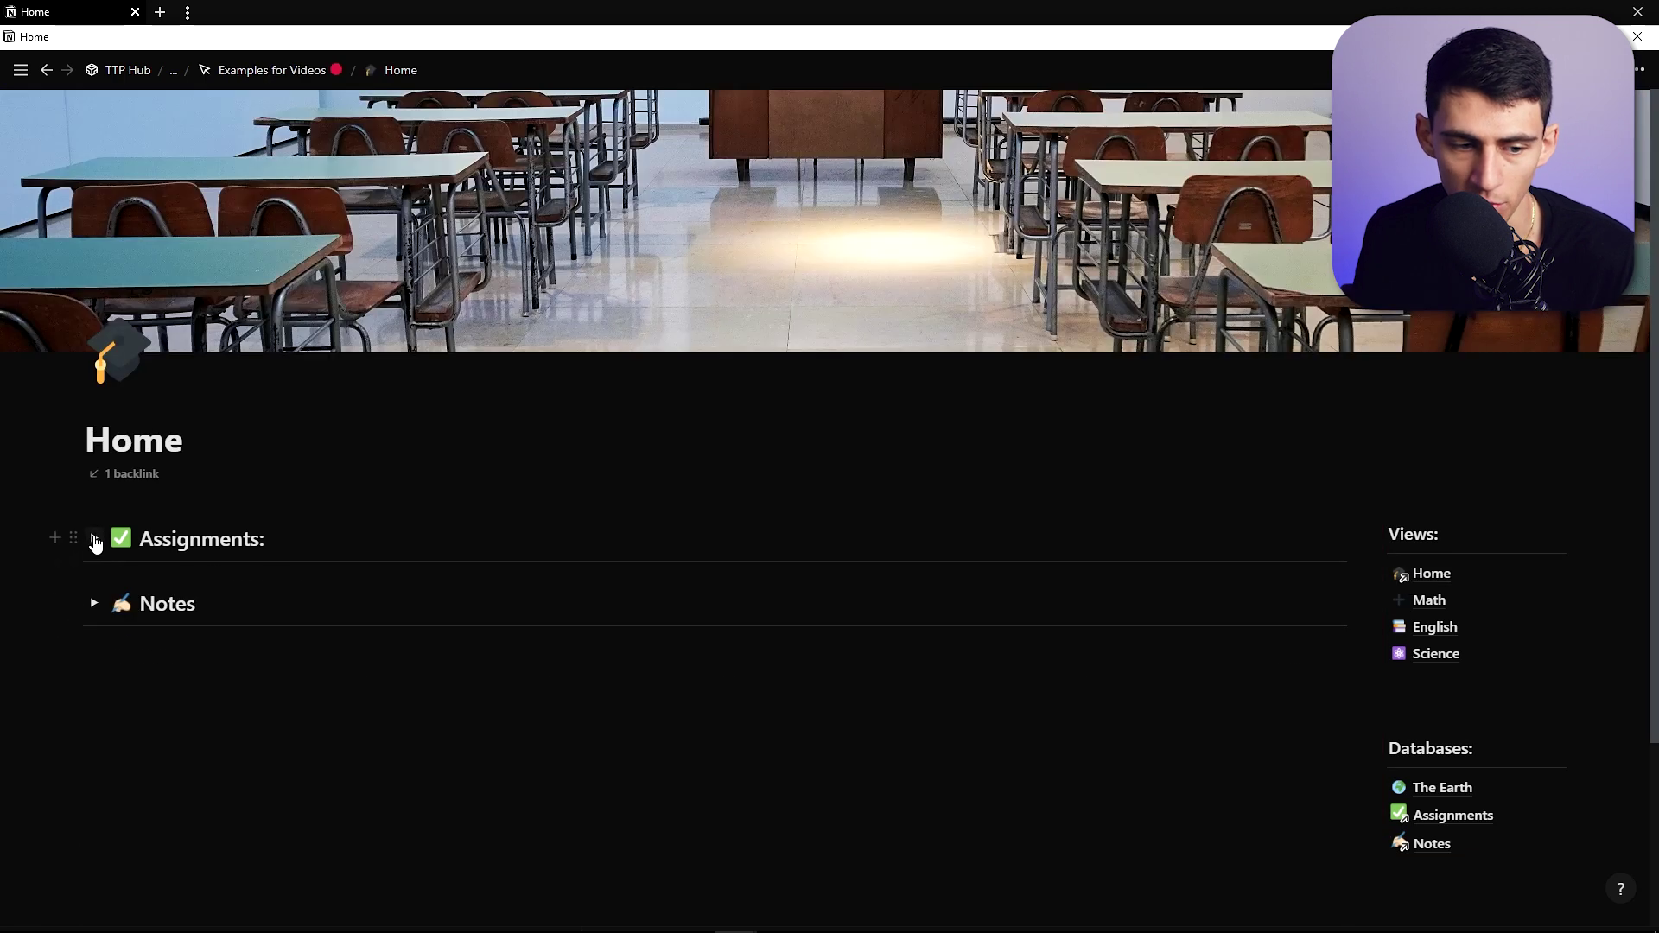
pyautogui.click(91, 540)
pyautogui.scroll(-1, 224, 590)
pyautogui.click(135, 498)
pyautogui.click(93, 451)
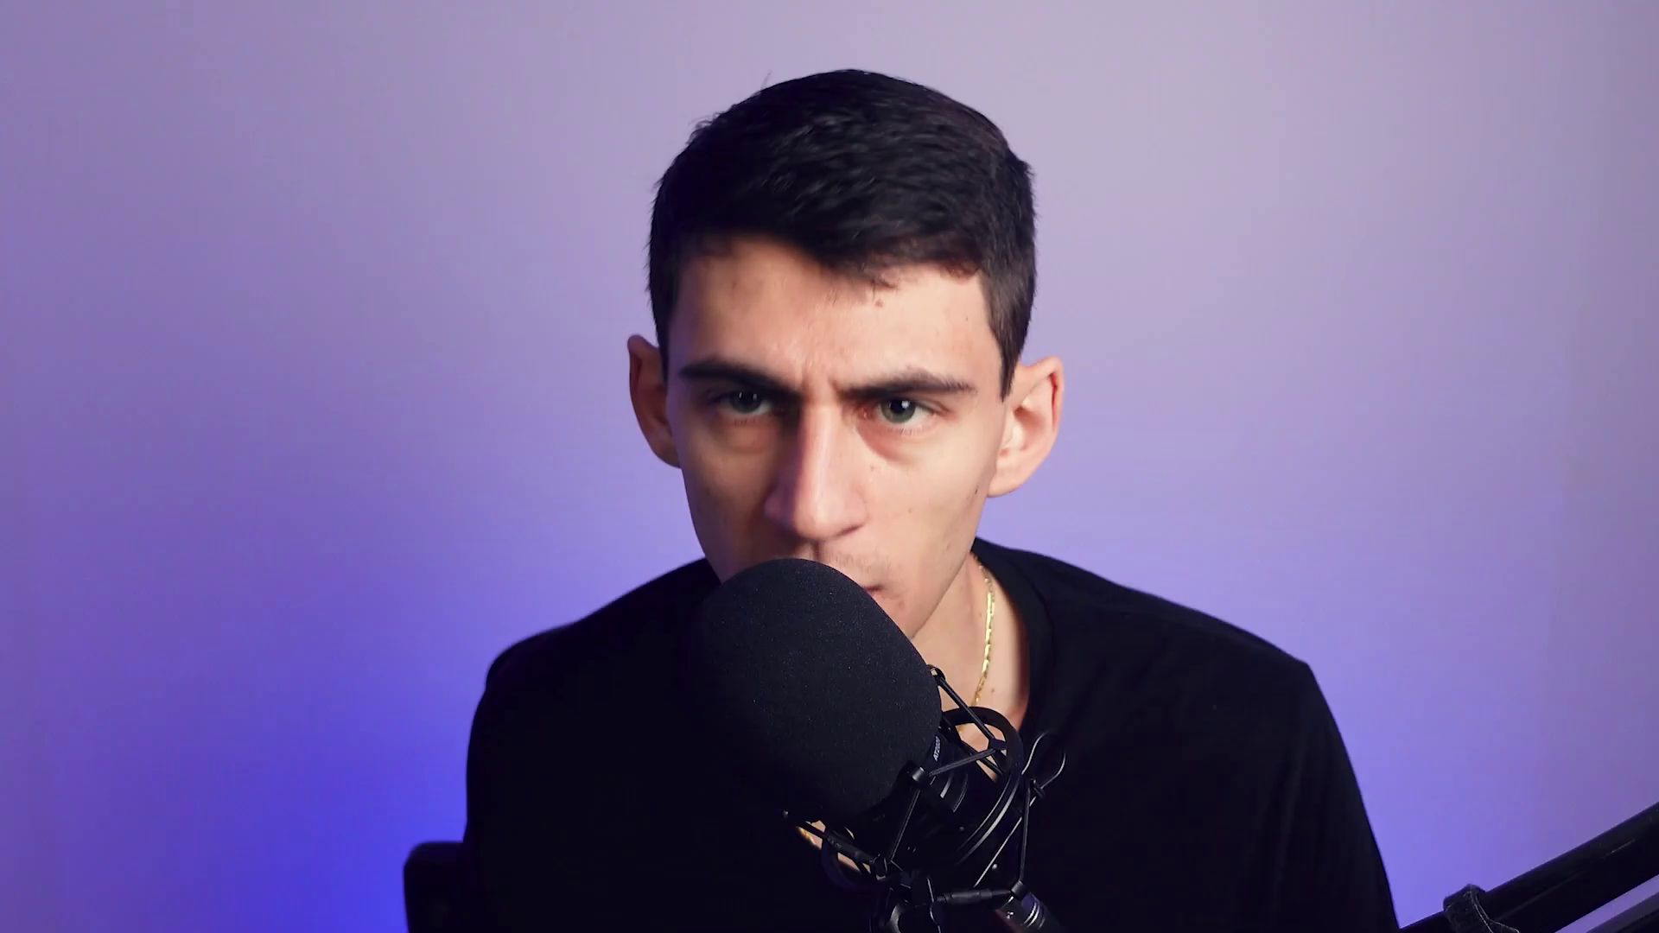